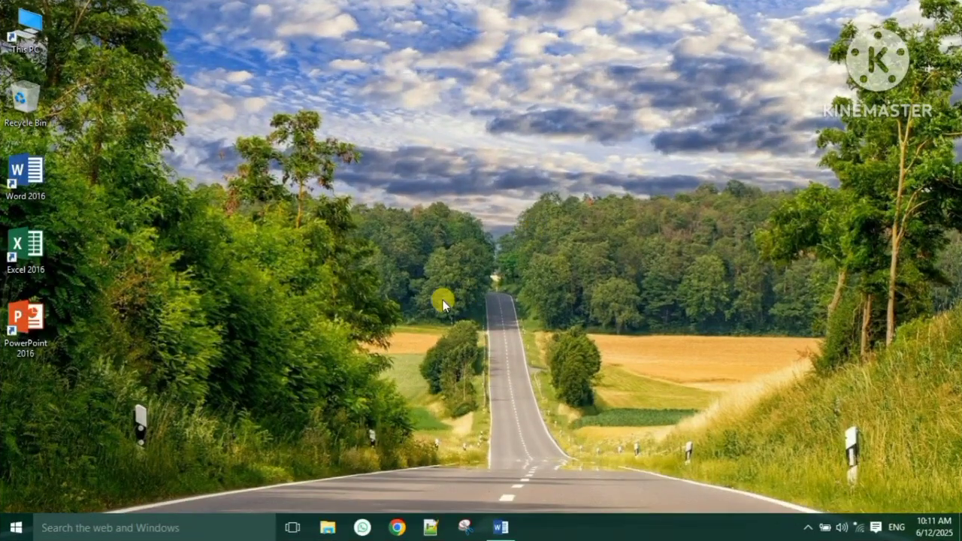
- Search the Windows Start menu for 'word' to launch Word 2016
click(14, 529)
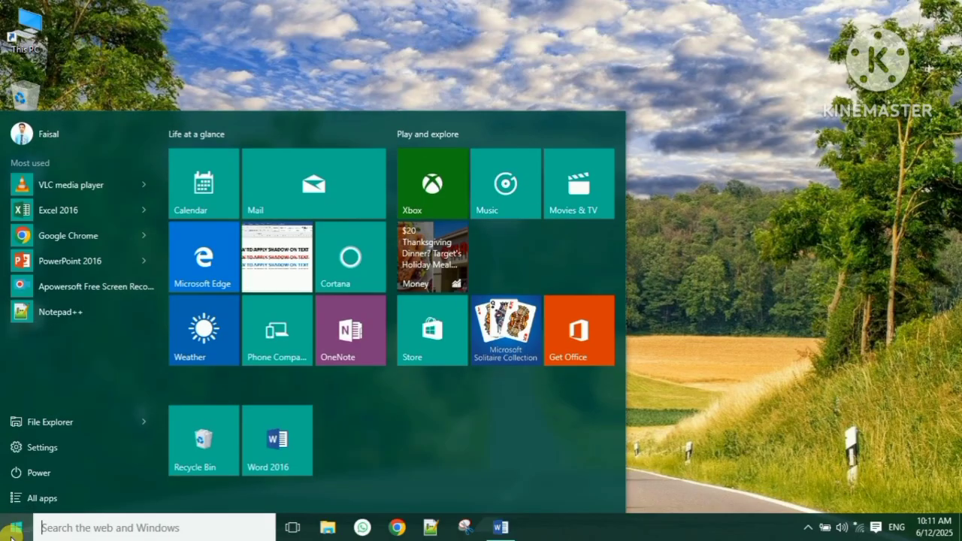
text(word)
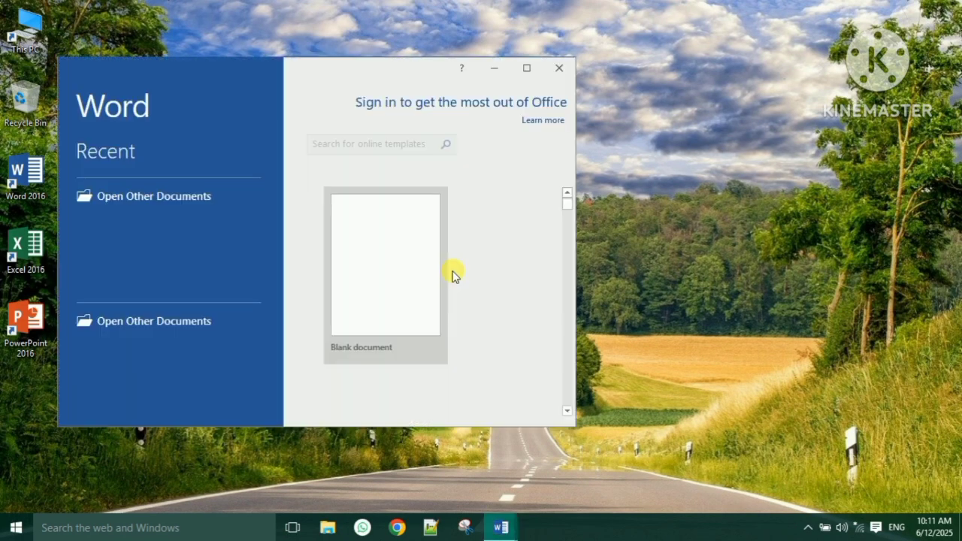
- Maximize the Word start screen and create a new blank document, Document3
click(542, 85)
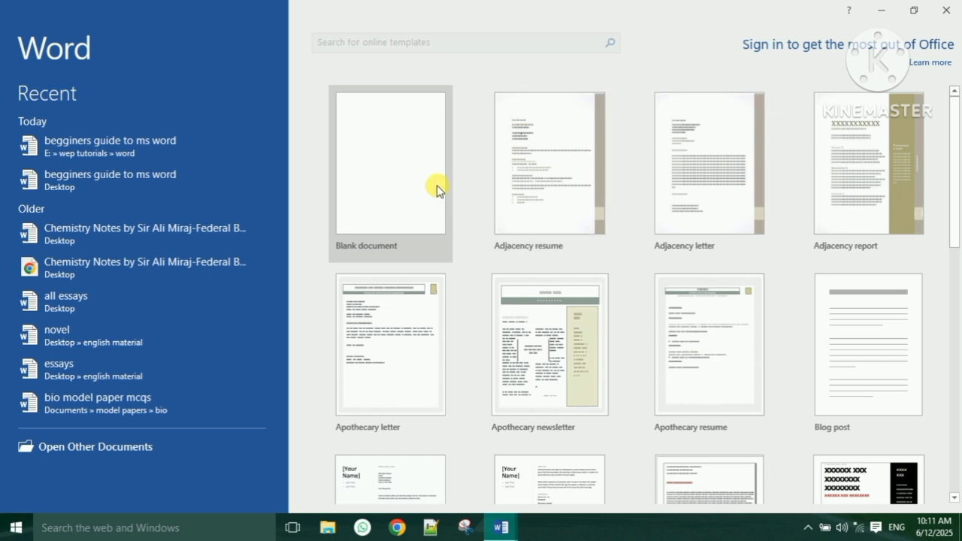
click(388, 192)
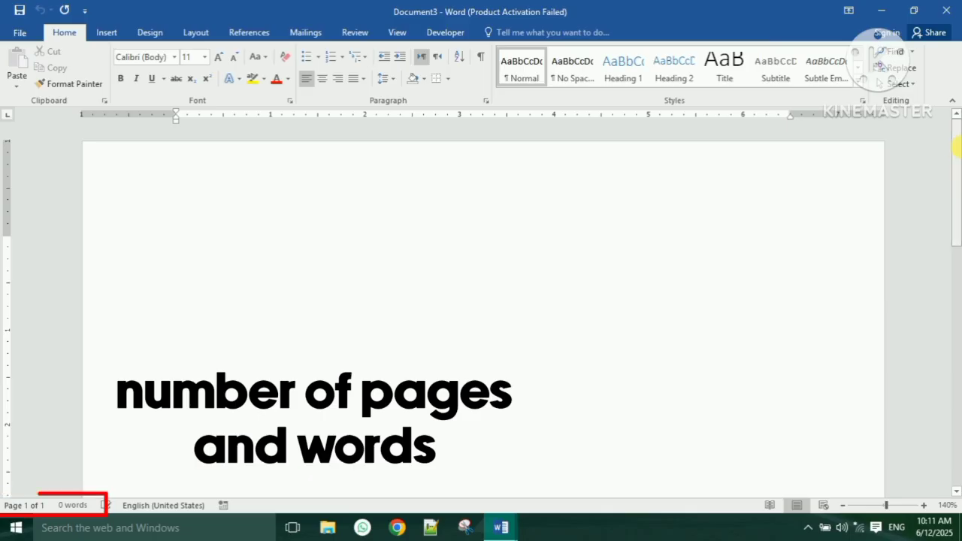
- Zoom the view out to about 39% so the whole blank page shows
drag(960, 148, 958, 113)
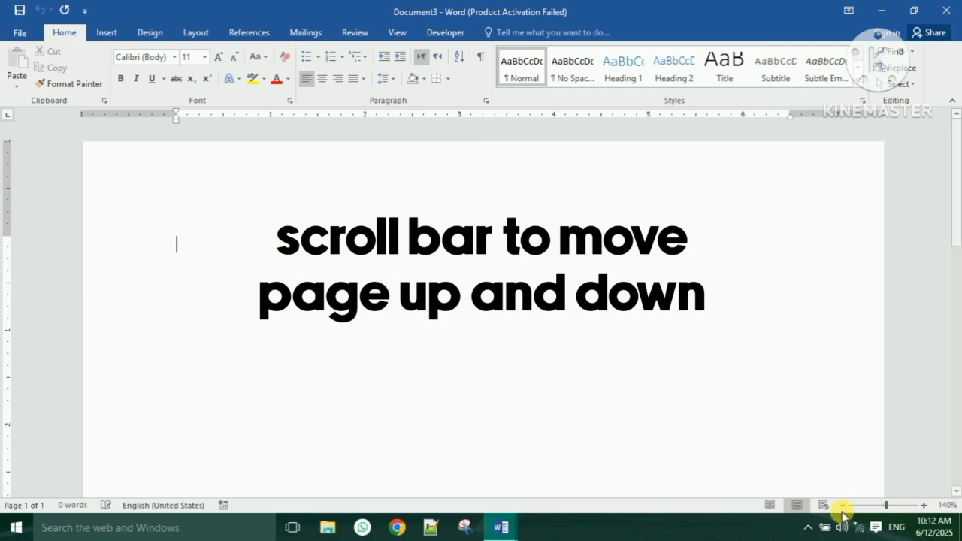
click(924, 505)
click(924, 506)
click(924, 505)
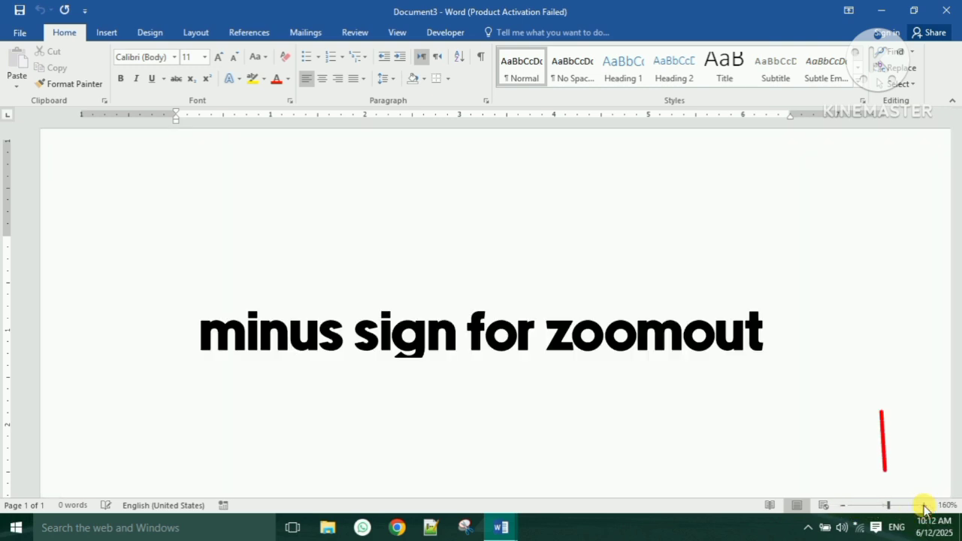
click(924, 505)
click(924, 505)
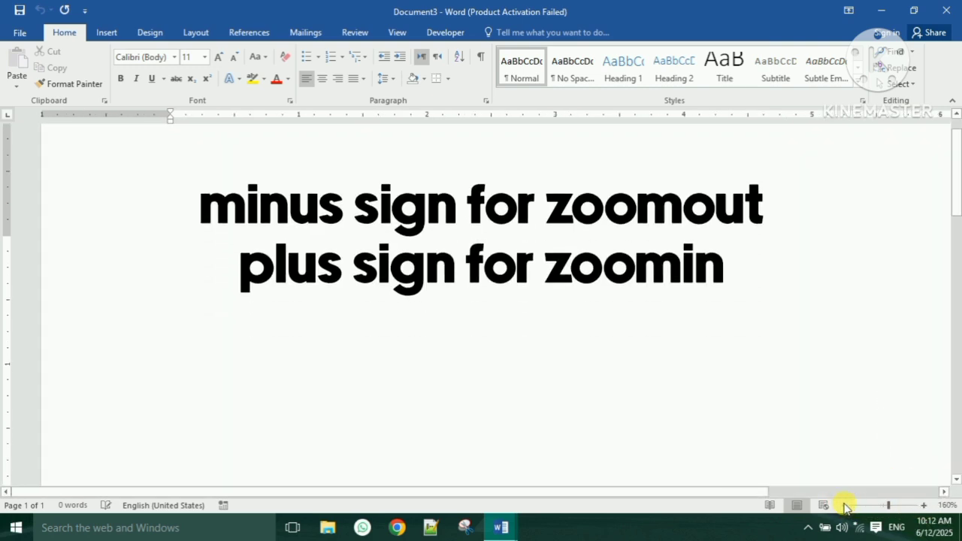
click(880, 505)
drag(878, 506, 860, 507)
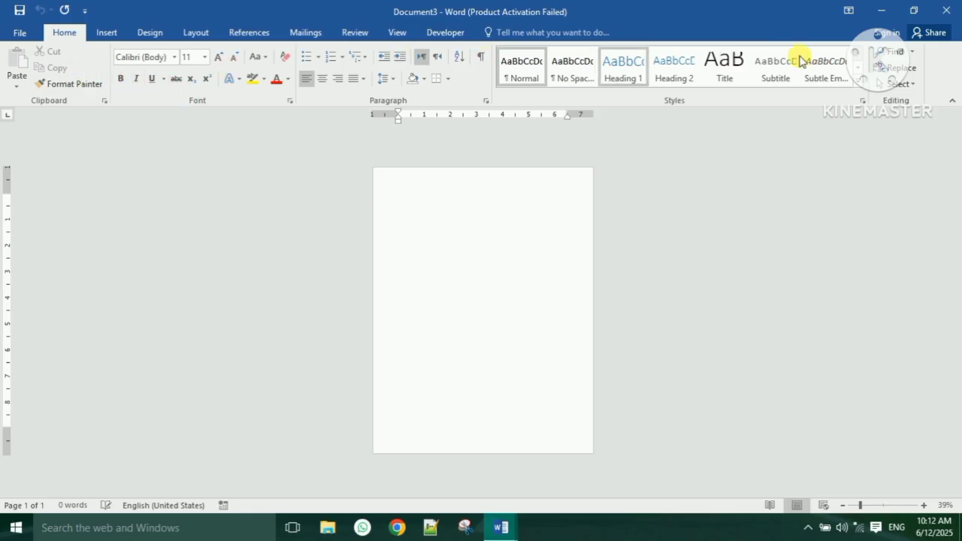
- Indent the first line 0.5", pull in the right indent, and adjust top and bottom margins
click(352, 78)
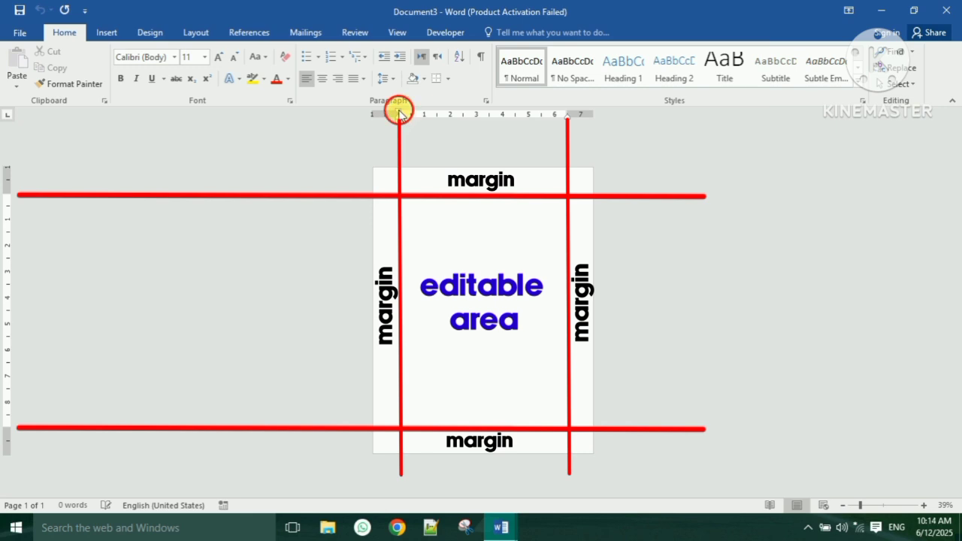
drag(398, 112, 421, 118)
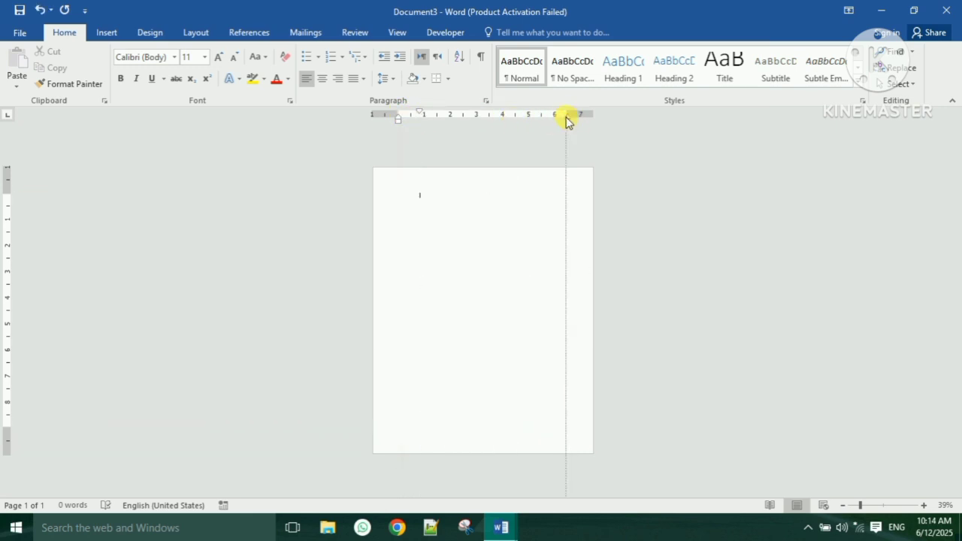
drag(568, 120, 544, 120)
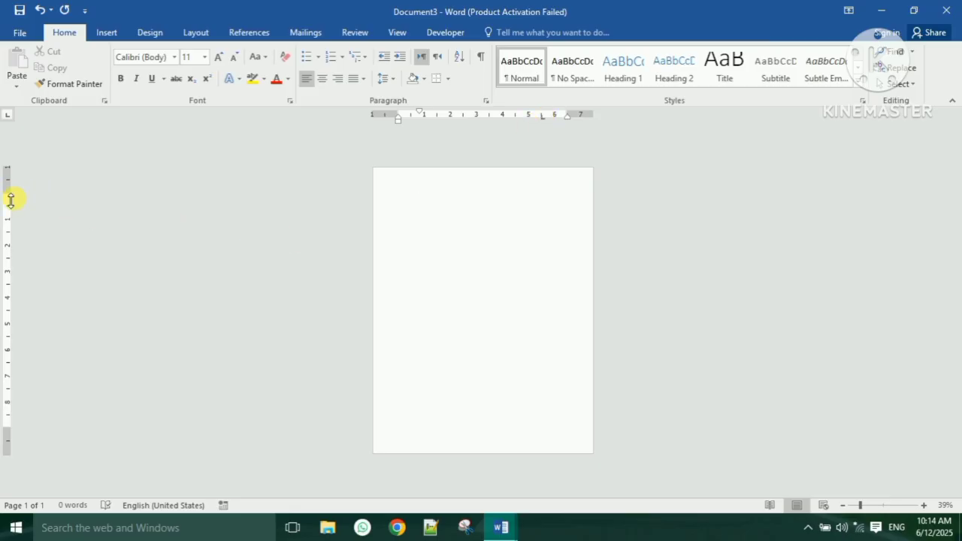
drag(11, 199, 12, 220)
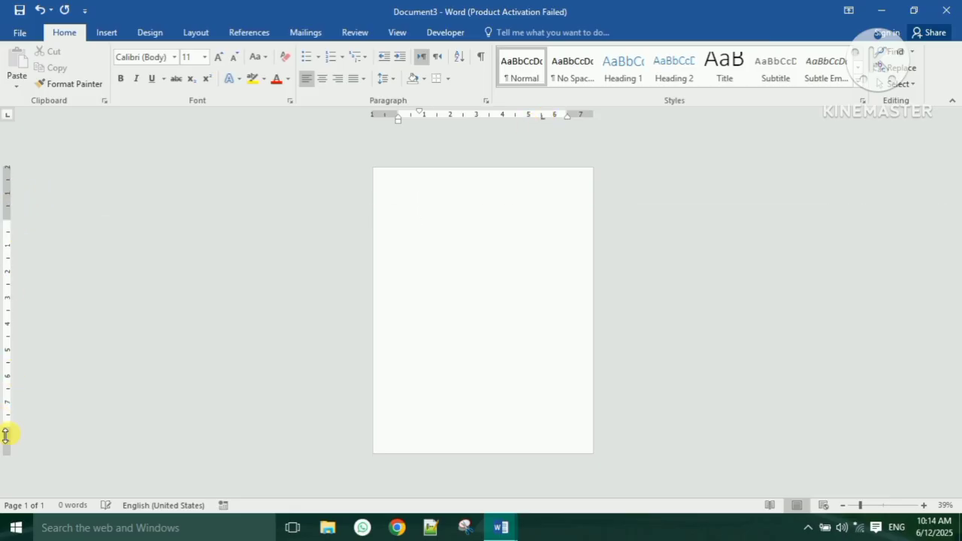
mouse_move(6, 435)
mouse_down()
mouse_move(10, 415)
mouse_move(13, 455)
mouse_up()
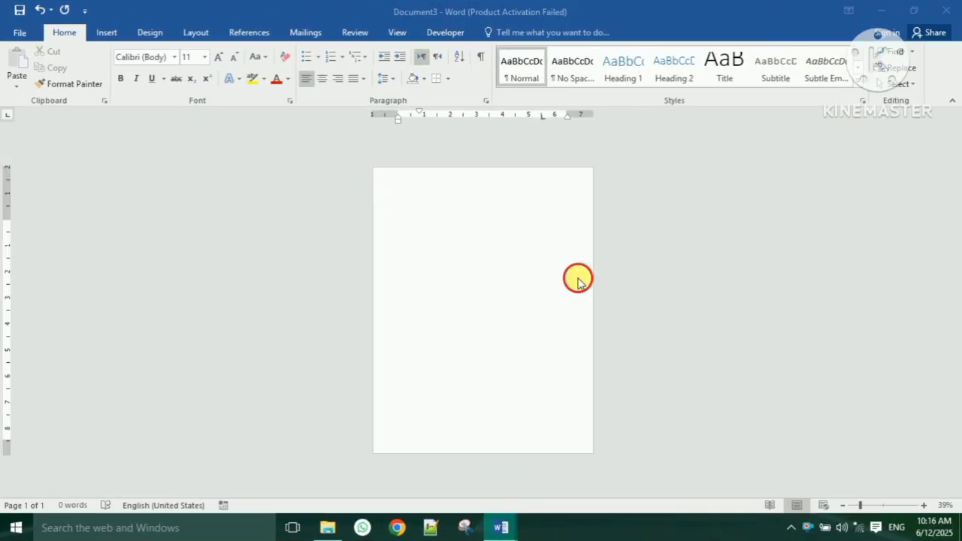
click(579, 280)
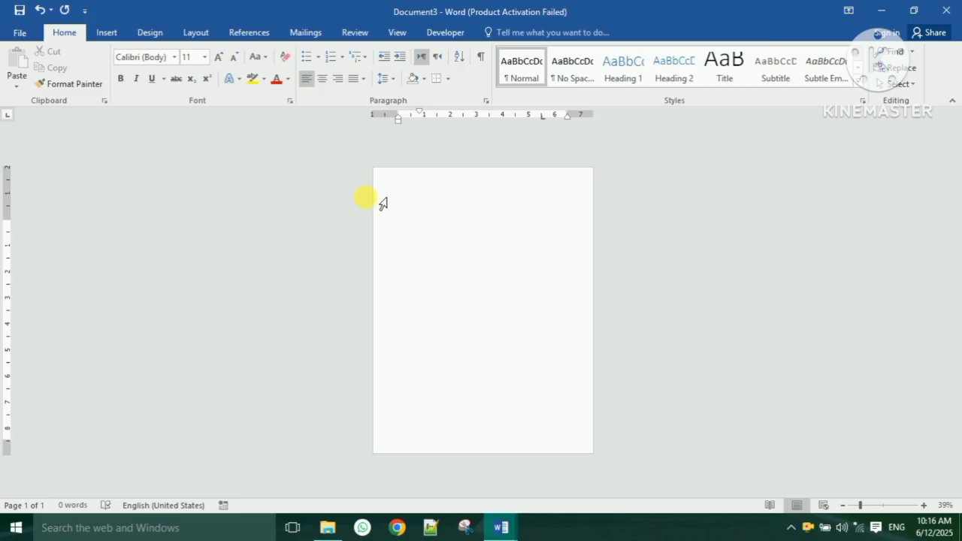
- Set the page to A4 paper size in landscape orientation
click(197, 32)
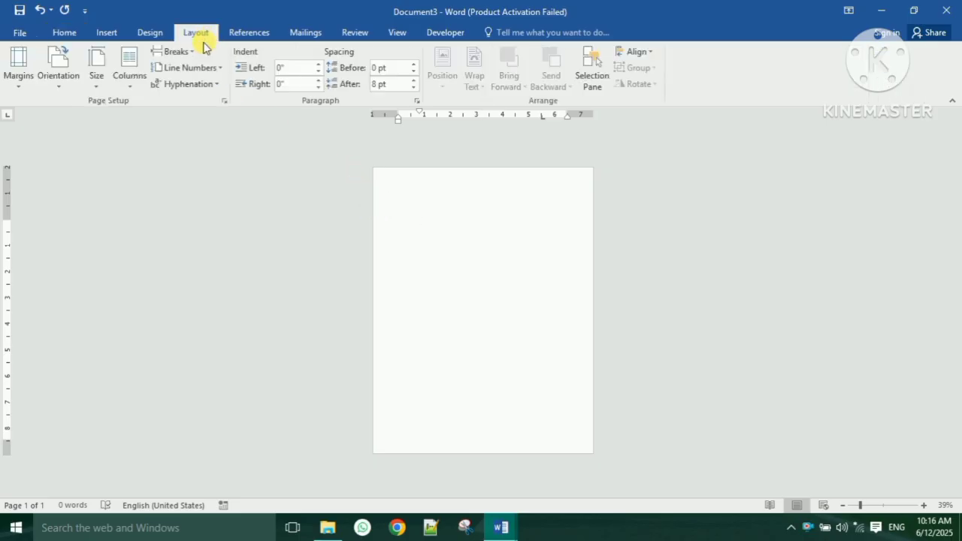
click(103, 82)
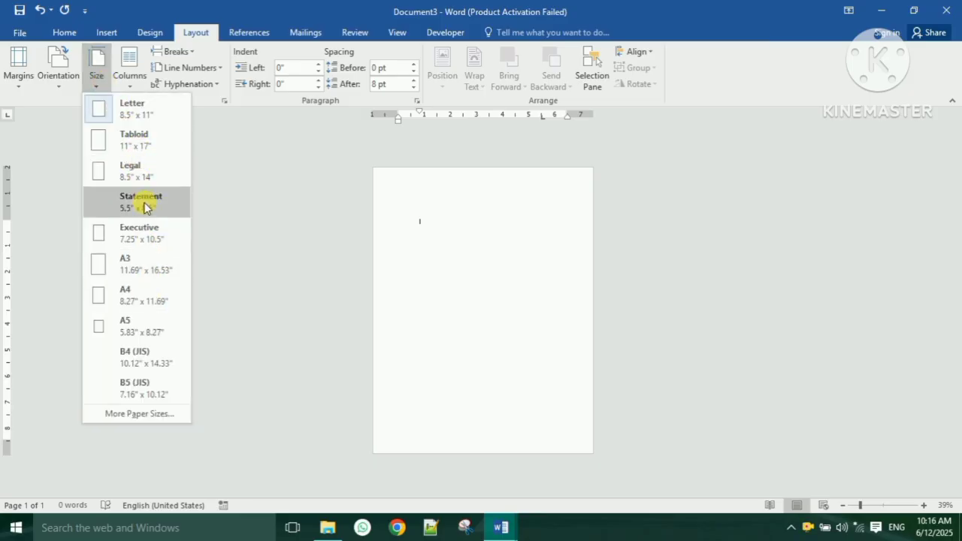
click(143, 294)
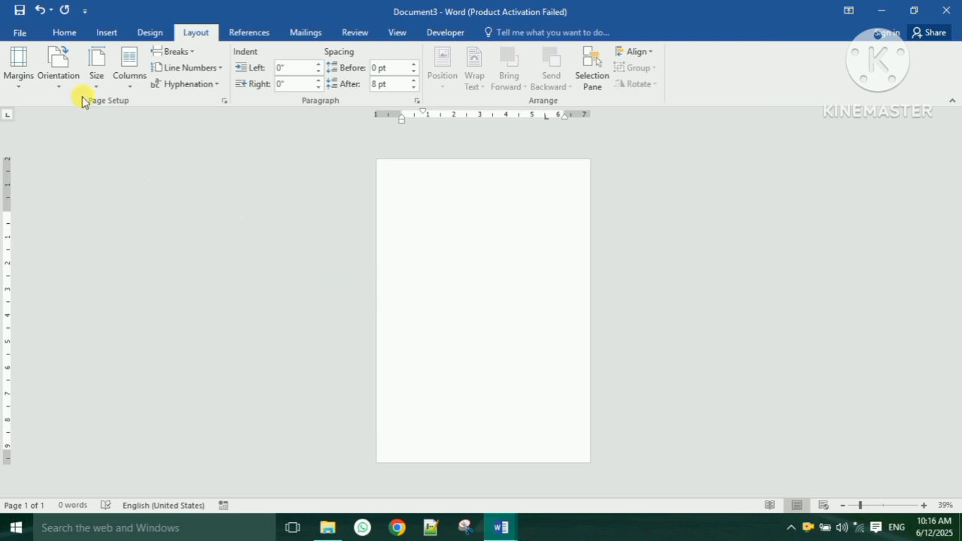
click(70, 76)
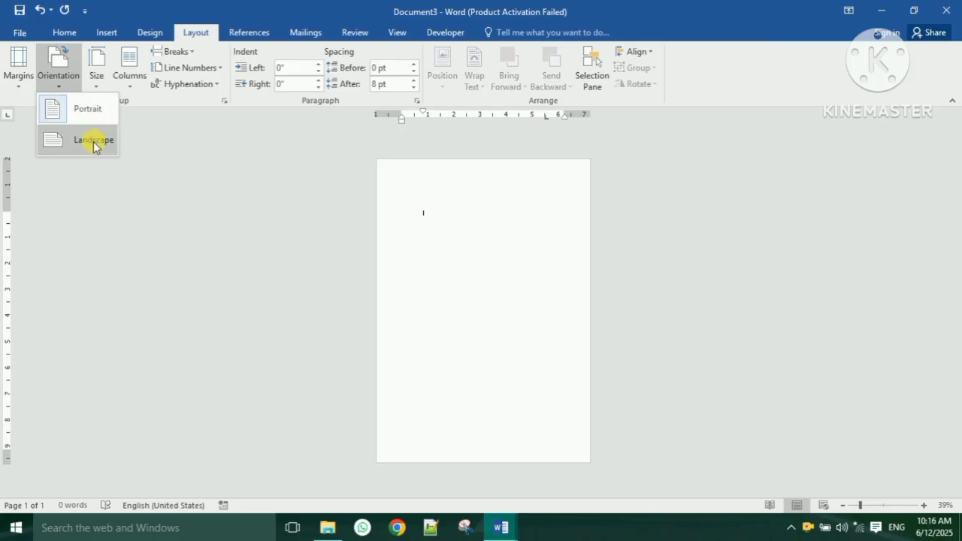
click(94, 142)
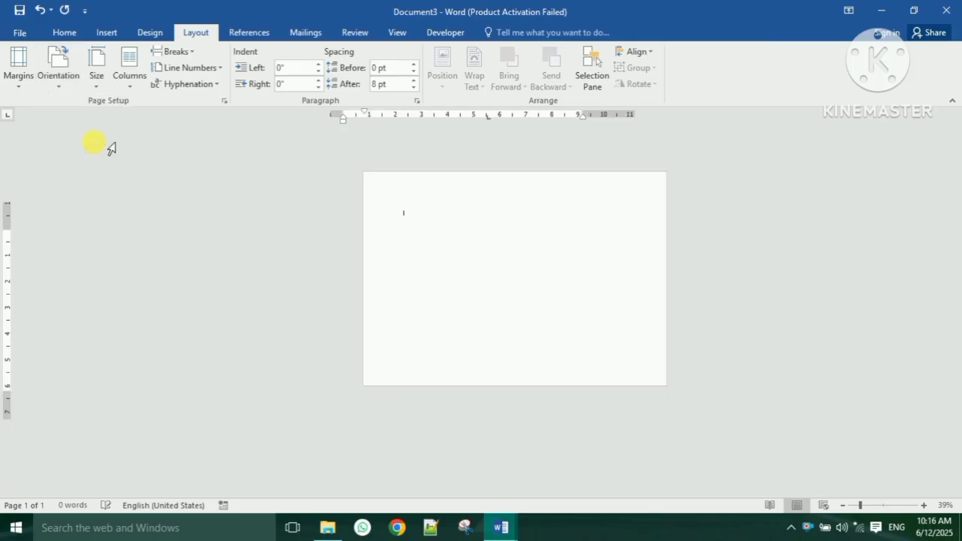
click(150, 32)
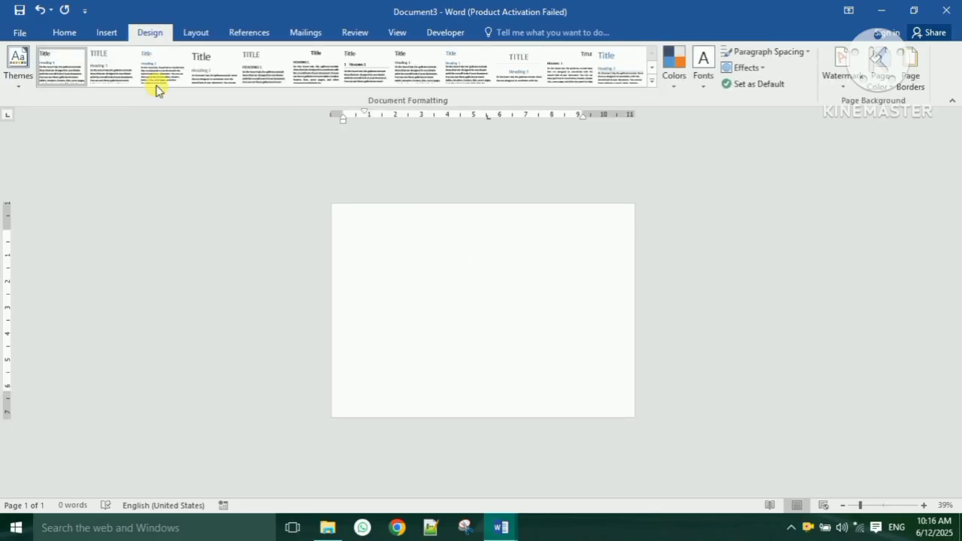
click(872, 89)
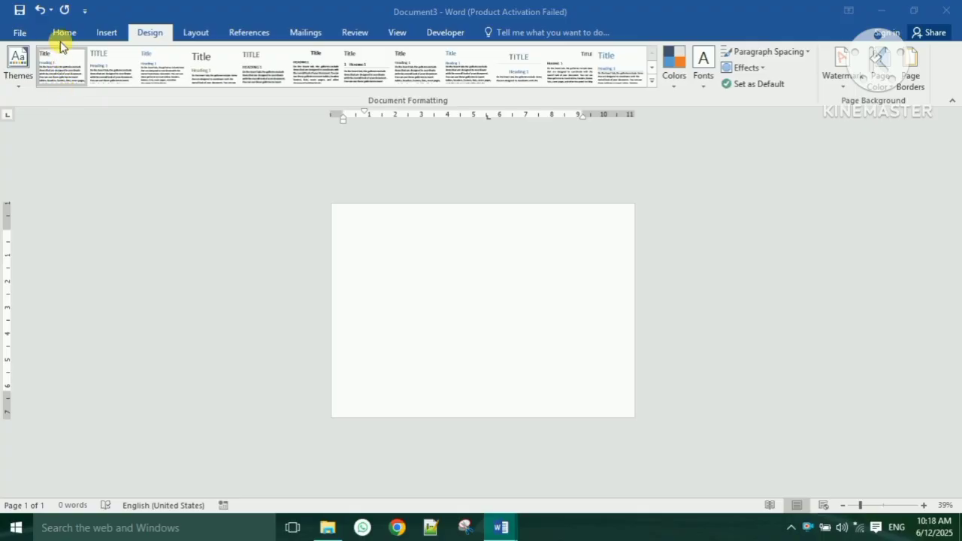
- Zoom the page to 90% and bring up the Page Border settings
click(64, 33)
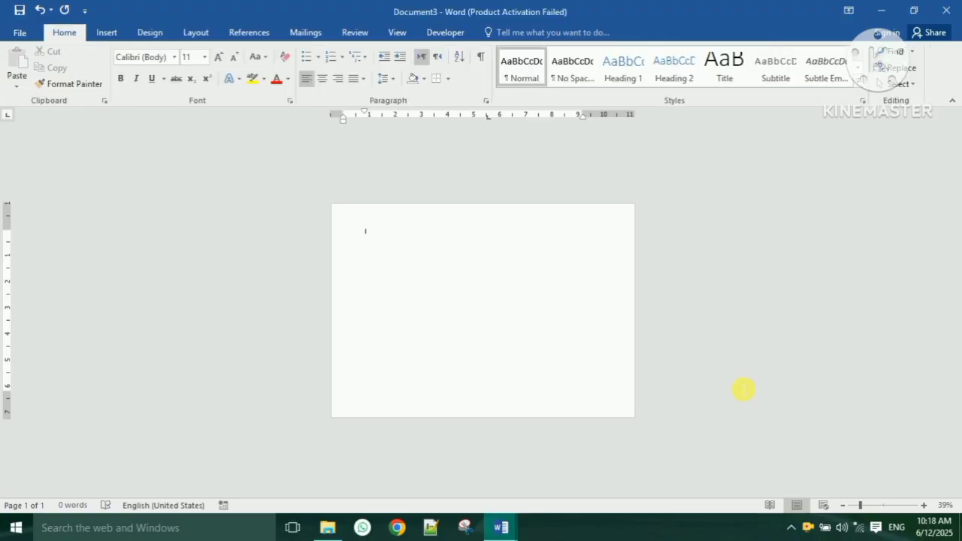
click(924, 505)
click(924, 505)
click(924, 505)
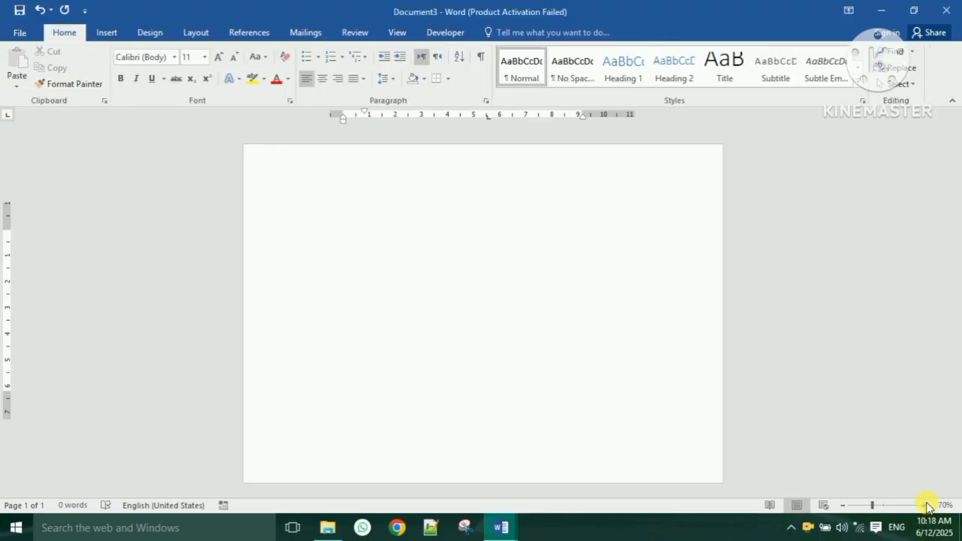
click(924, 506)
click(925, 505)
click(924, 505)
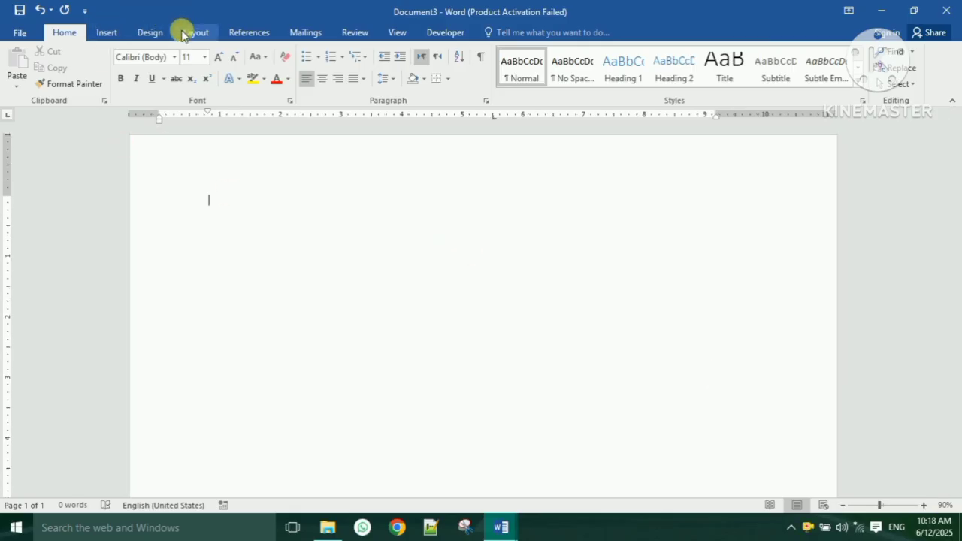
click(150, 33)
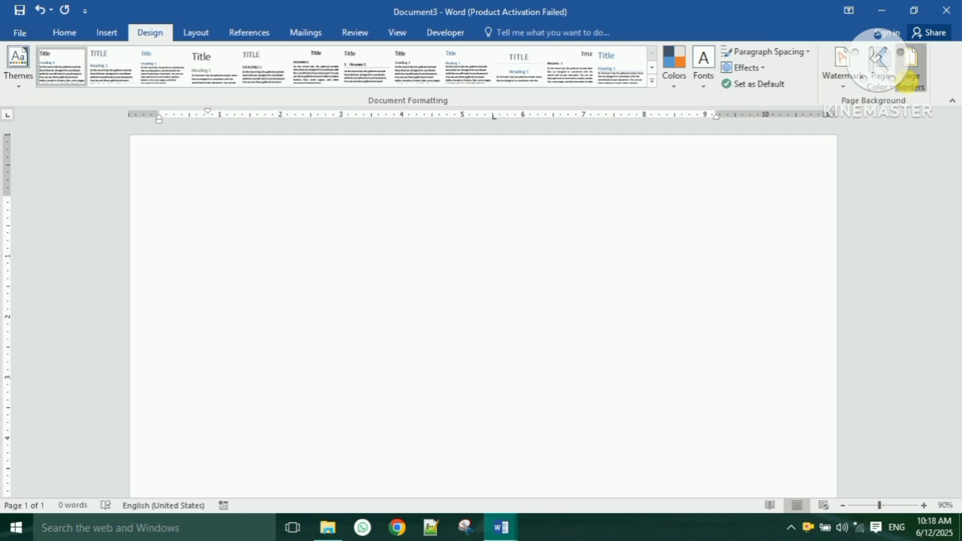
click(908, 82)
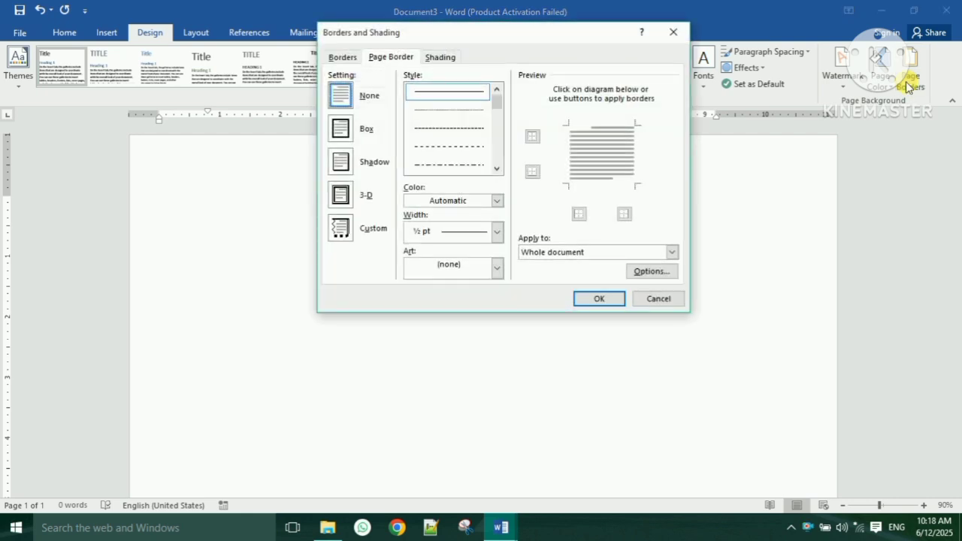
- Frame all four page sides with an Automatic-colour, 2¼ pt single-line border
click(497, 201)
click(468, 218)
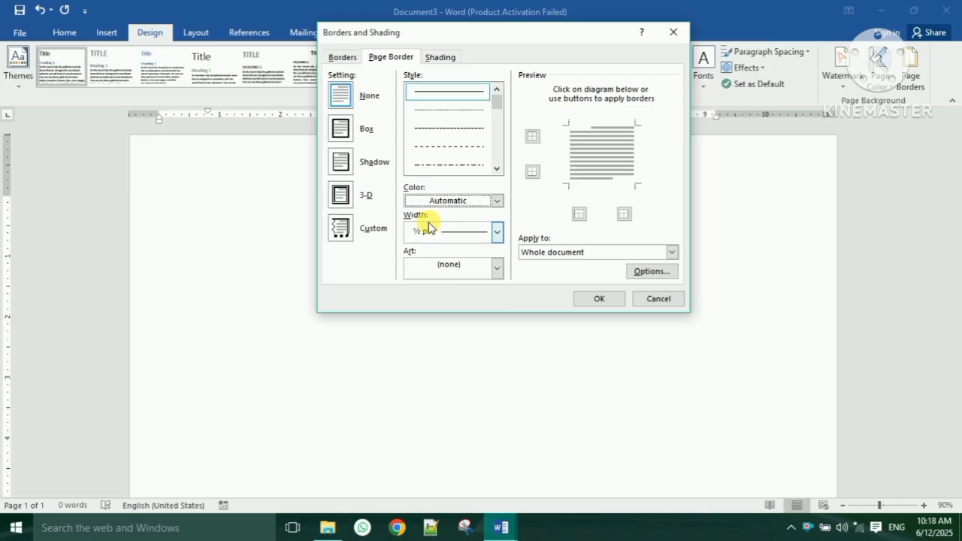
click(497, 233)
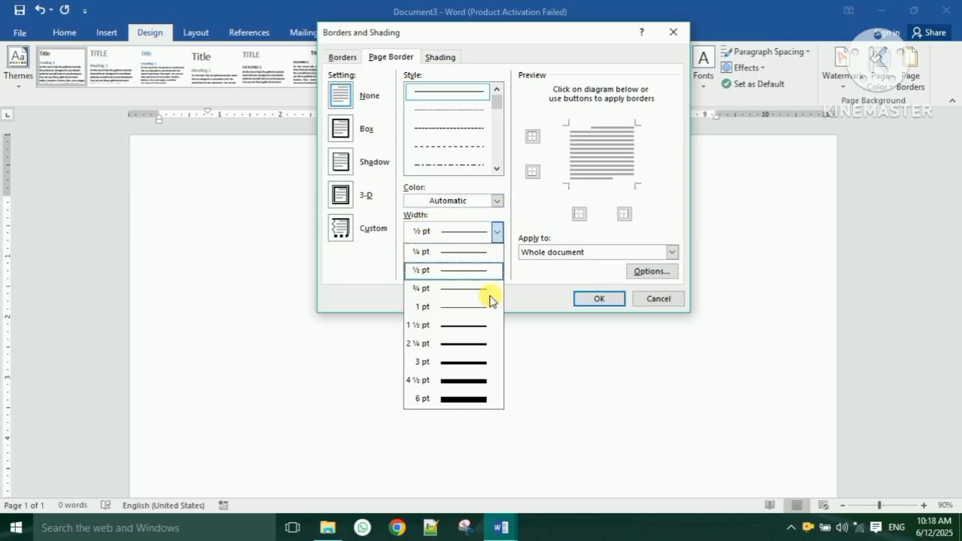
click(480, 345)
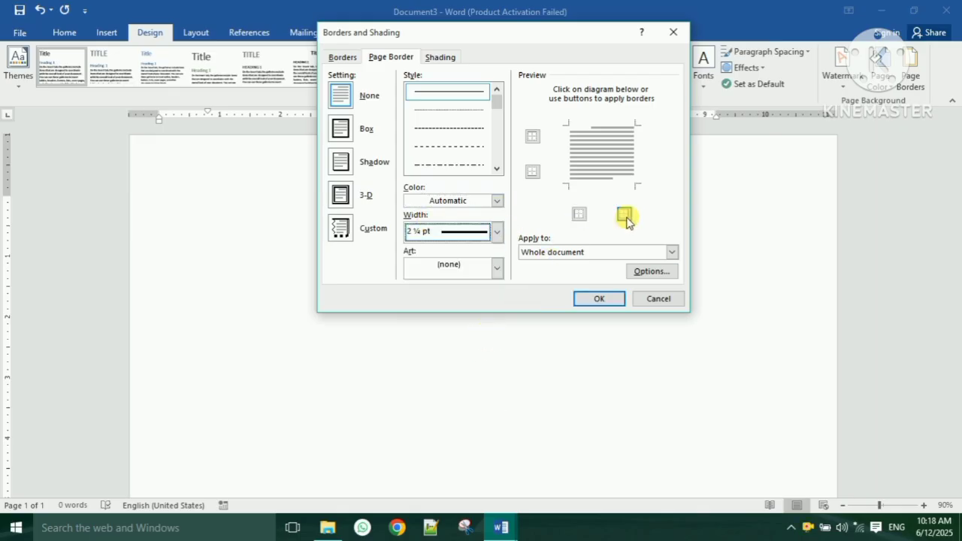
click(624, 216)
click(580, 215)
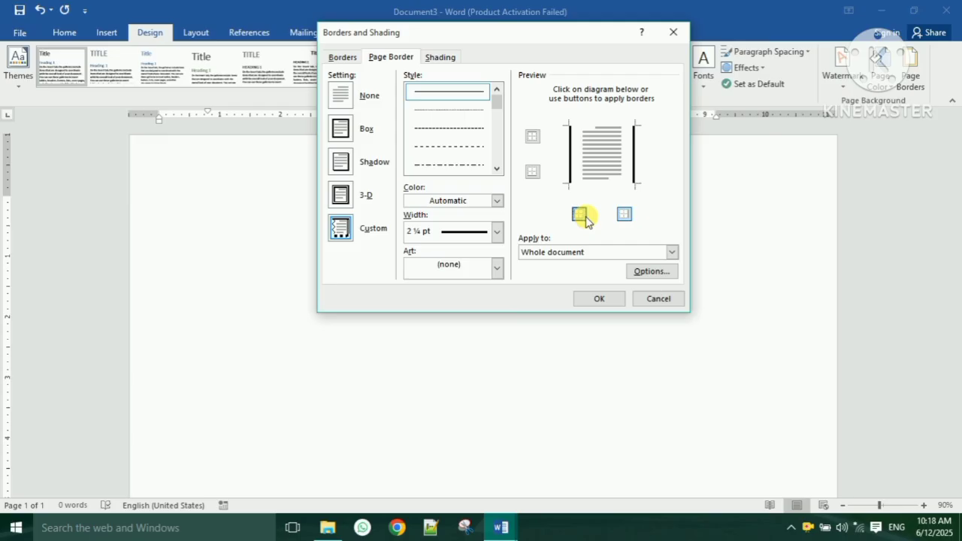
click(531, 172)
click(530, 139)
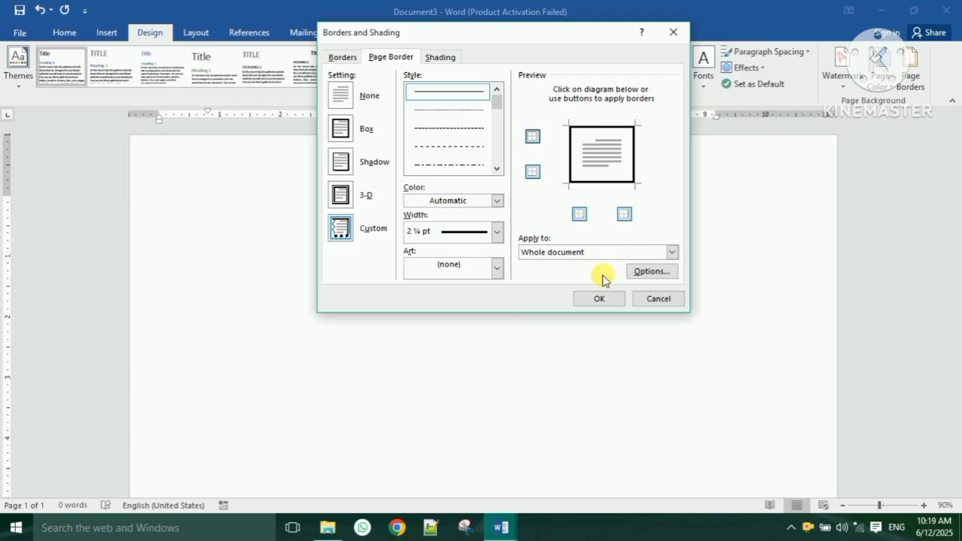
click(603, 298)
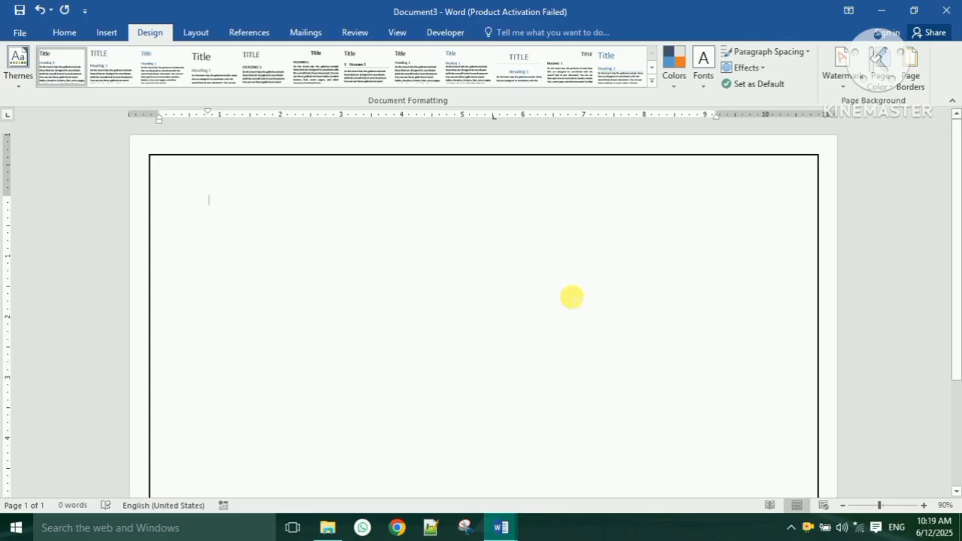
- Change the page border to a dark blue double line, 1½ pt wide
click(909, 79)
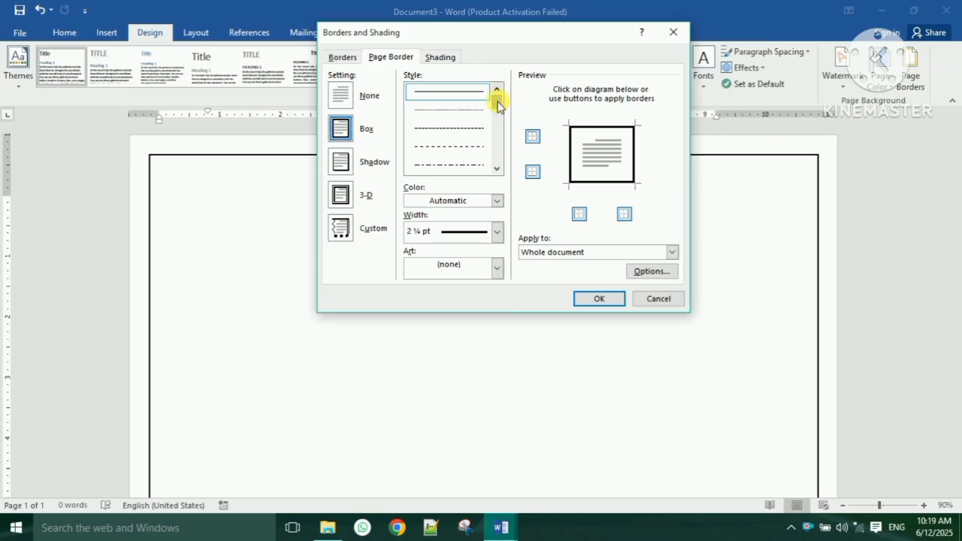
scroll(499, 106, down, 3)
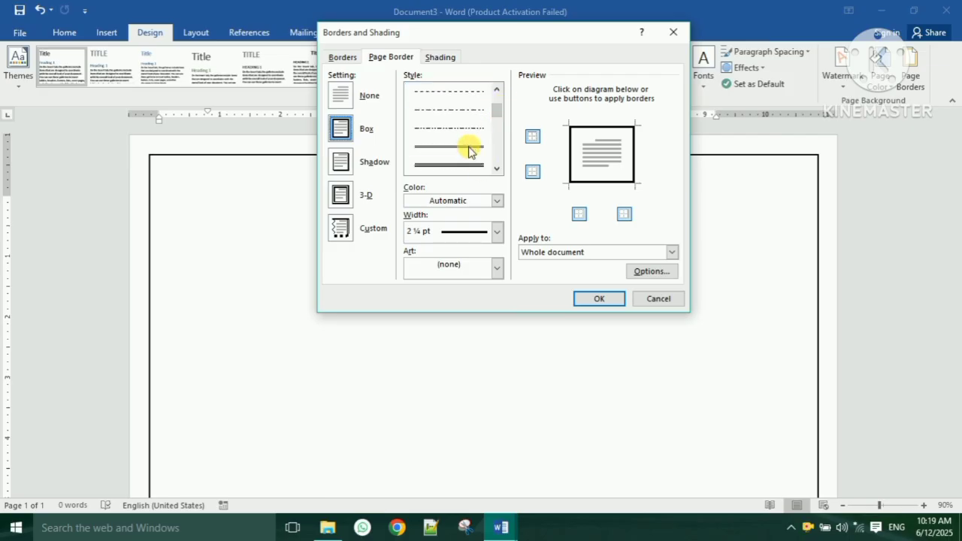
click(469, 149)
click(497, 231)
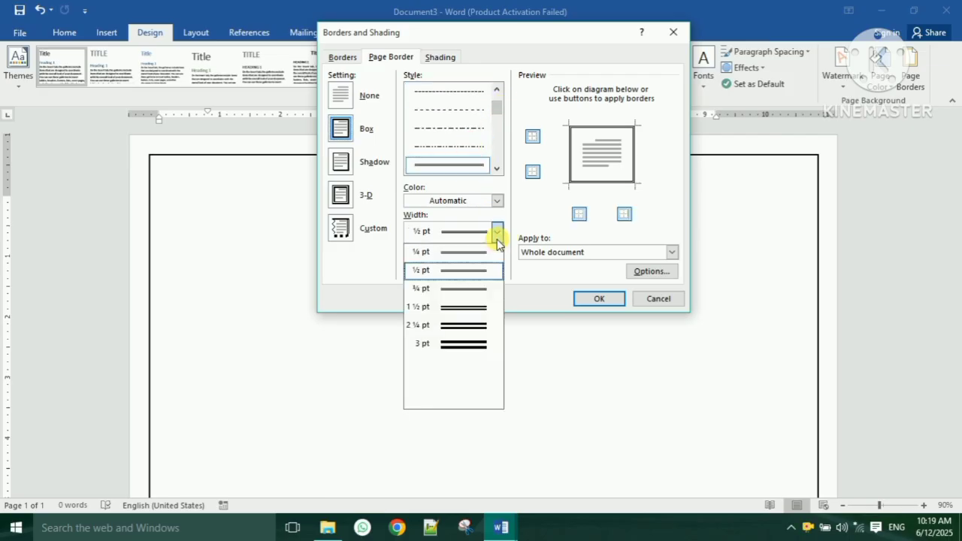
click(475, 308)
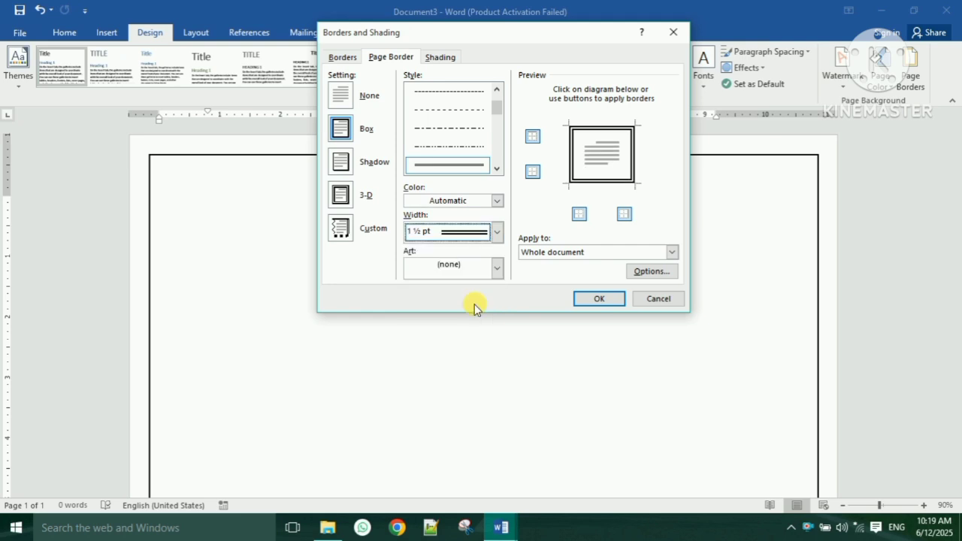
click(498, 202)
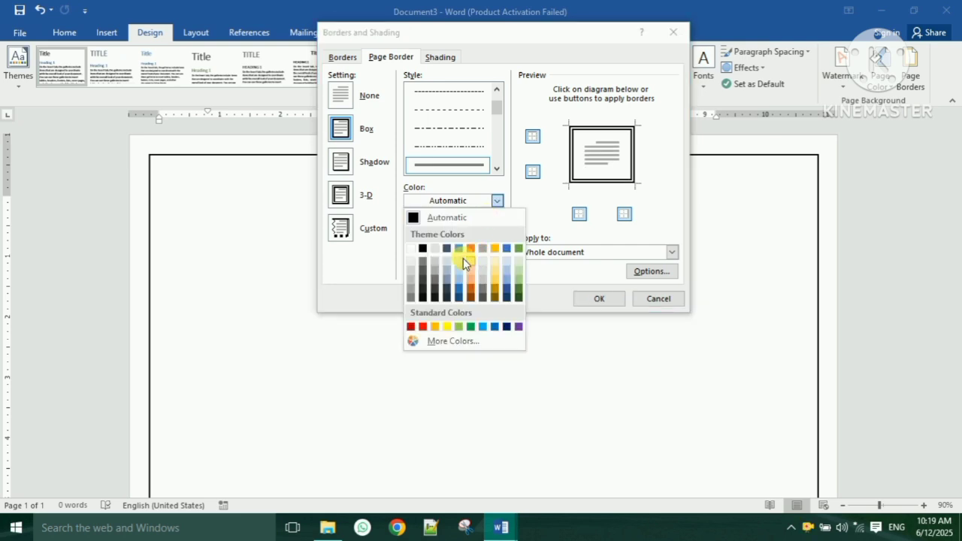
click(509, 327)
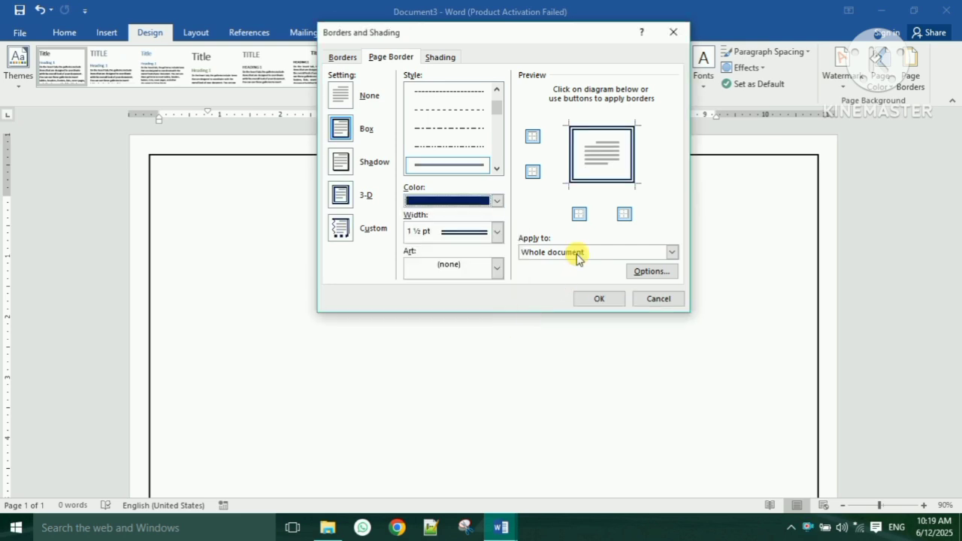
click(606, 302)
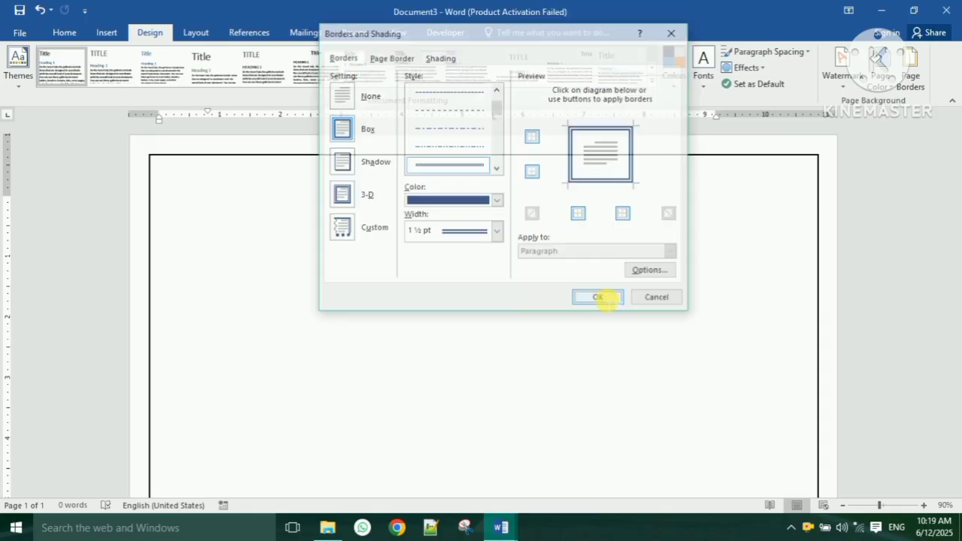
scroll(601, 285, up, 1)
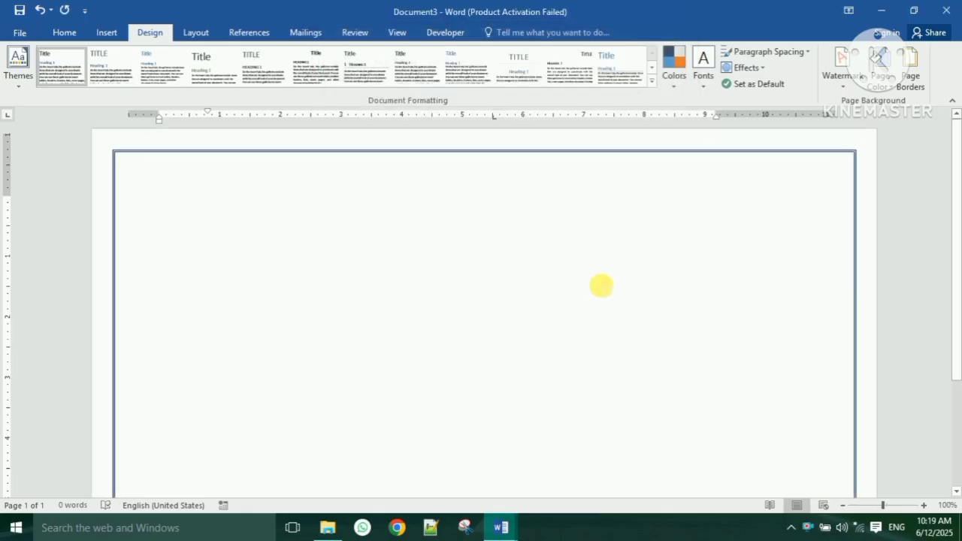
- Apply a dotted decorative art page border at 24 pt width
click(909, 81)
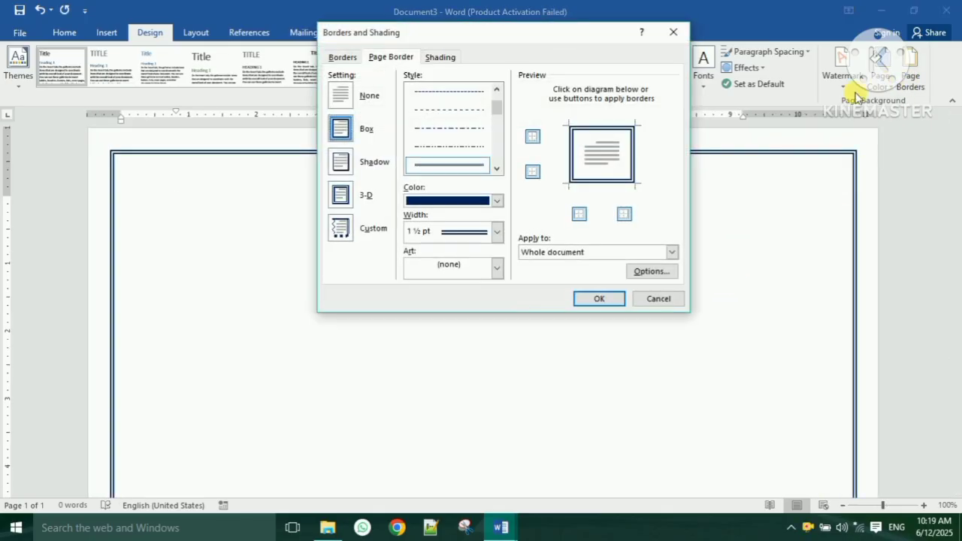
click(498, 269)
scroll(499, 297, down, 8)
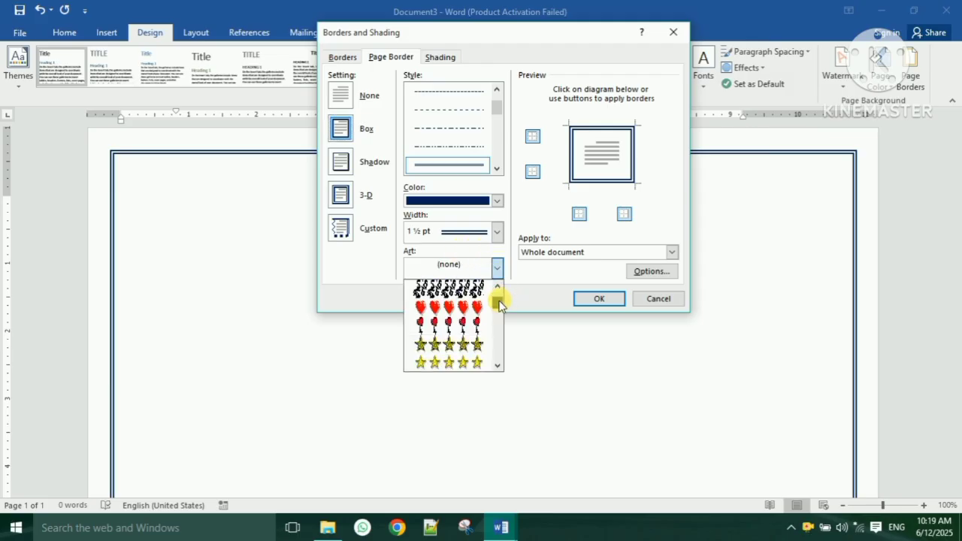
scroll(475, 332, down, 10)
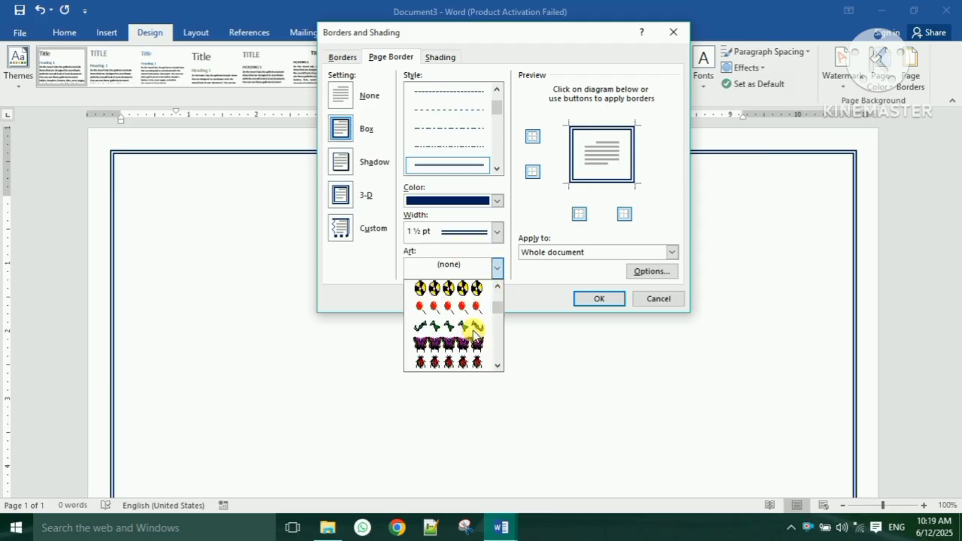
scroll(474, 333, down, 5)
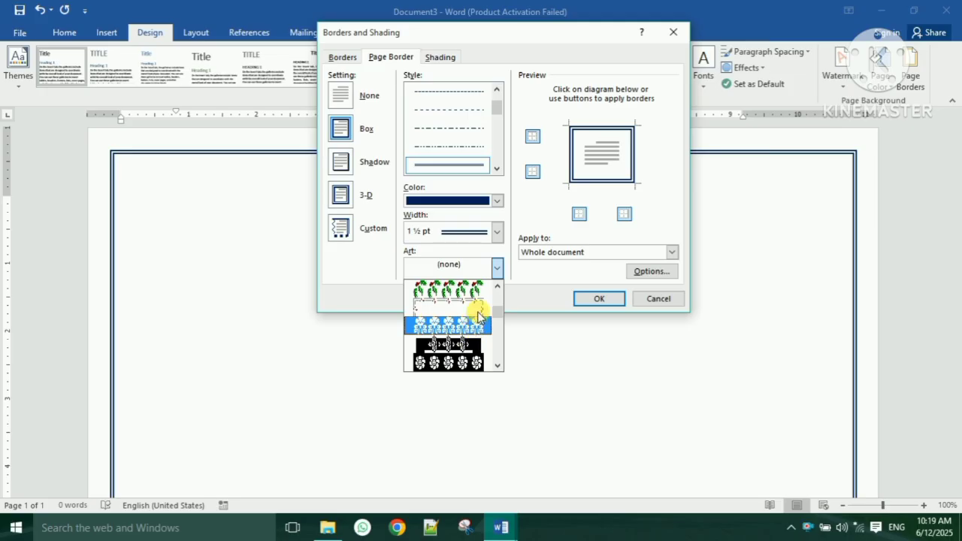
click(480, 306)
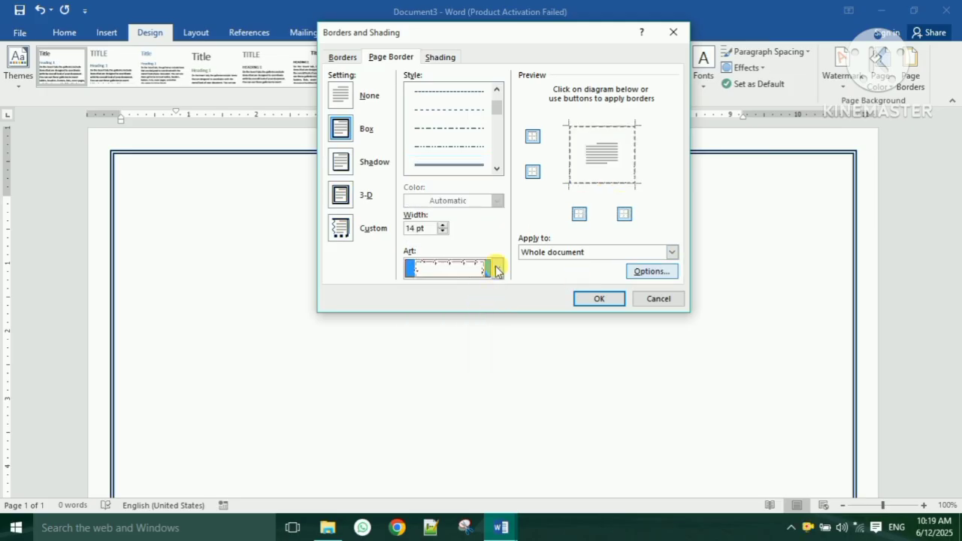
click(444, 226)
click(444, 225)
click(443, 226)
click(443, 226)
click(443, 226)
click(444, 225)
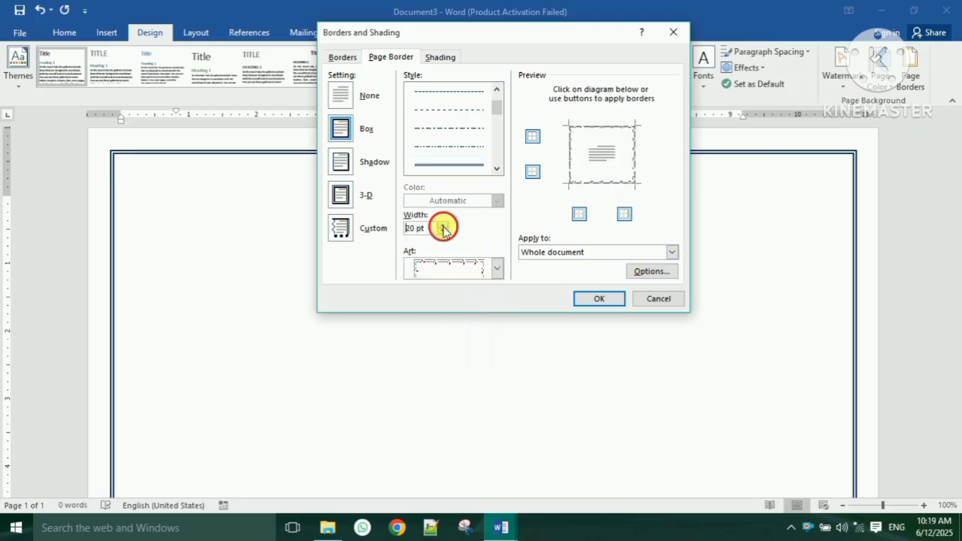
click(444, 226)
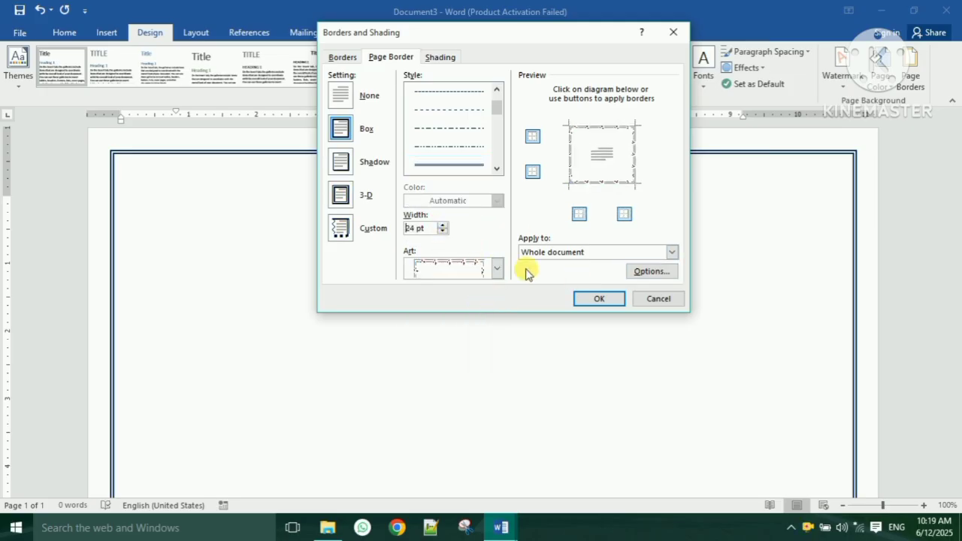
click(599, 299)
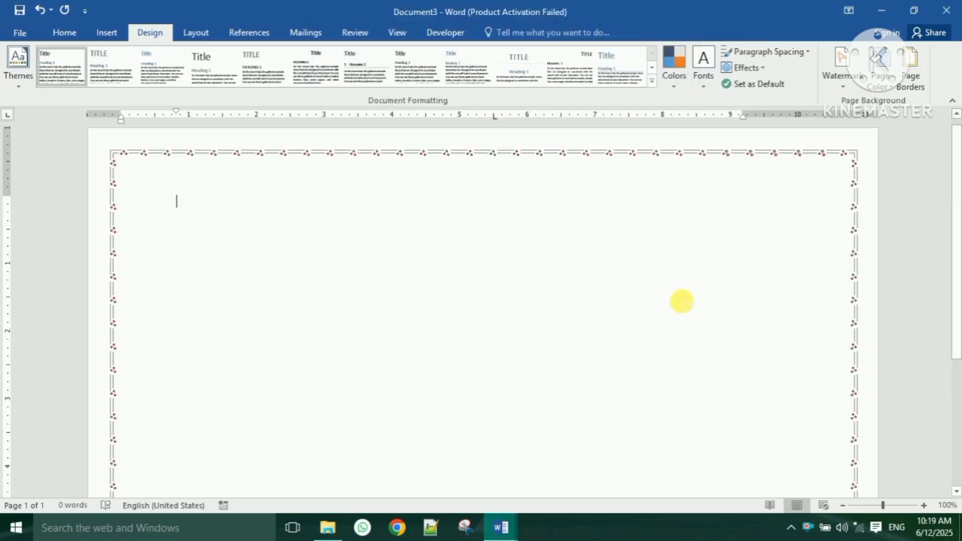
- Remove the art border's right, bottom and top sides, leaving the page borderless
click(910, 77)
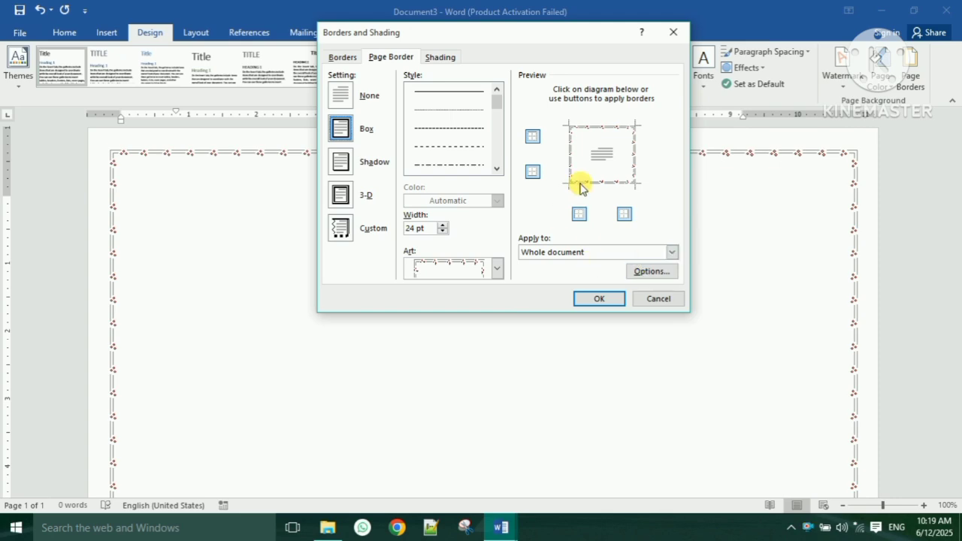
click(624, 214)
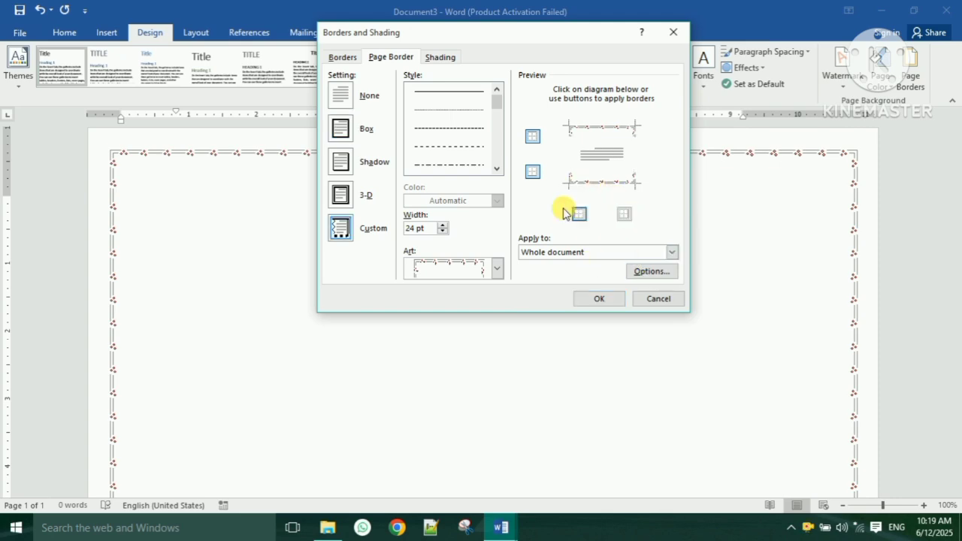
click(533, 172)
click(532, 140)
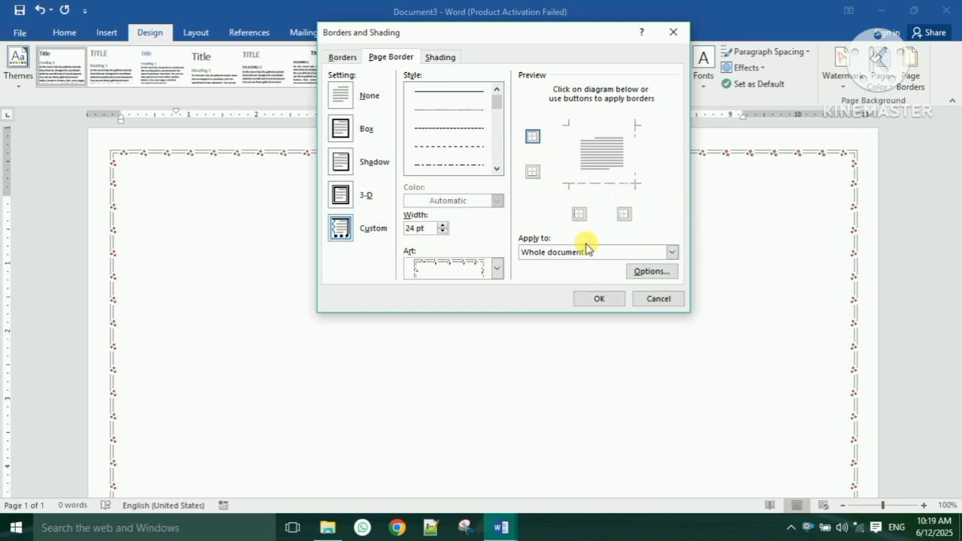
click(599, 298)
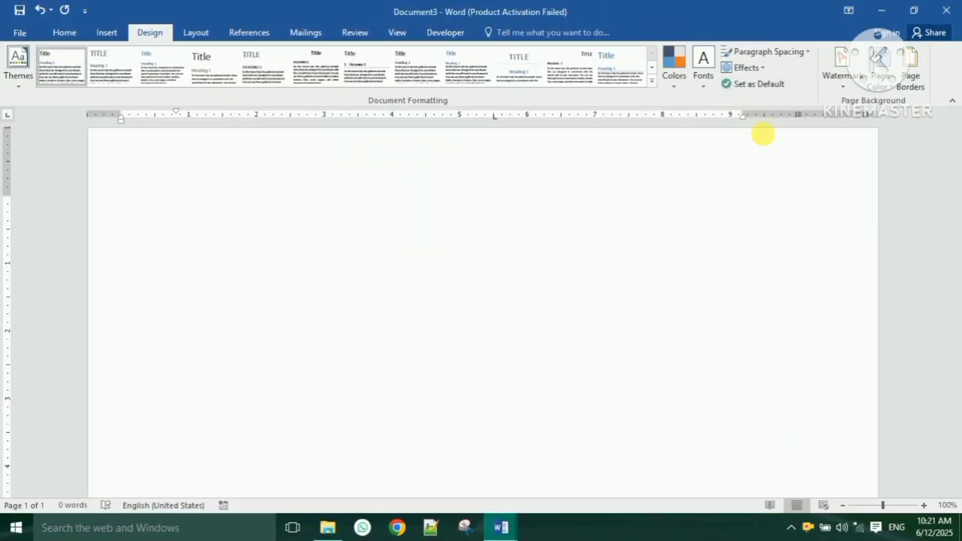
- Add a custom 'WEP Tutorials' text watermark in Calibri Light with automatic colour
click(855, 90)
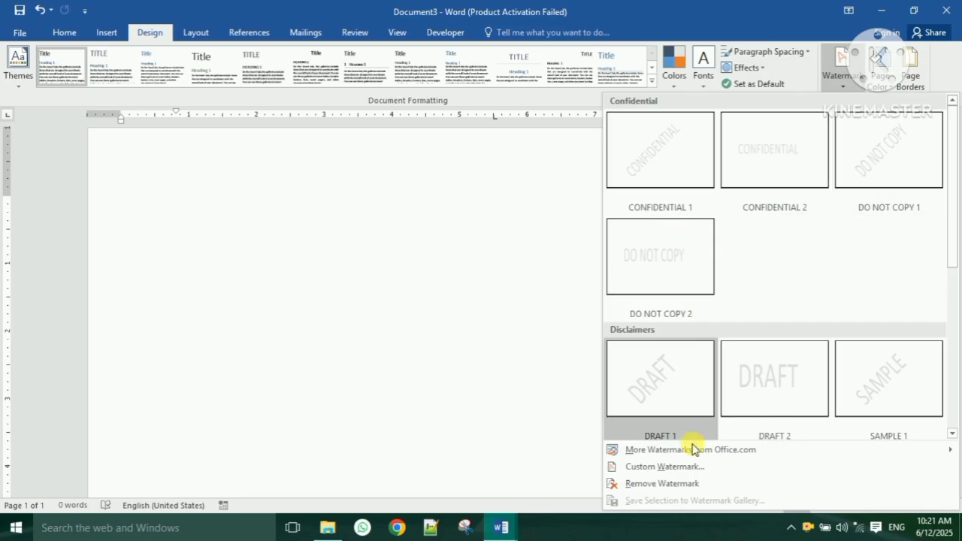
click(756, 470)
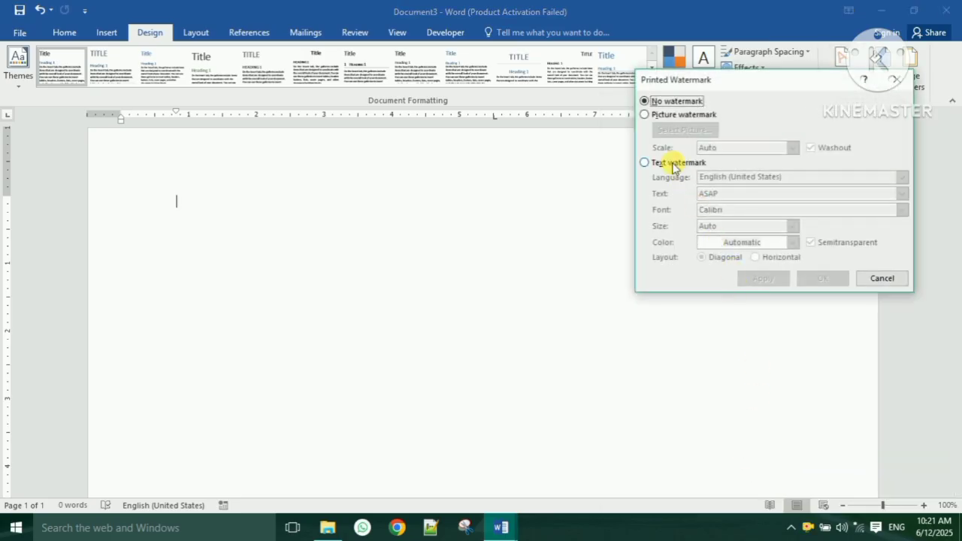
click(674, 167)
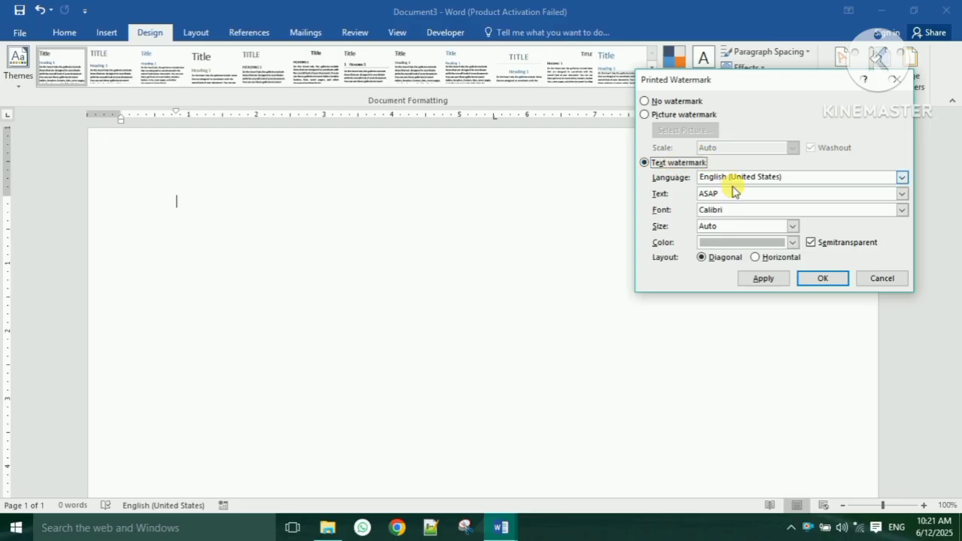
drag(743, 199, 651, 196)
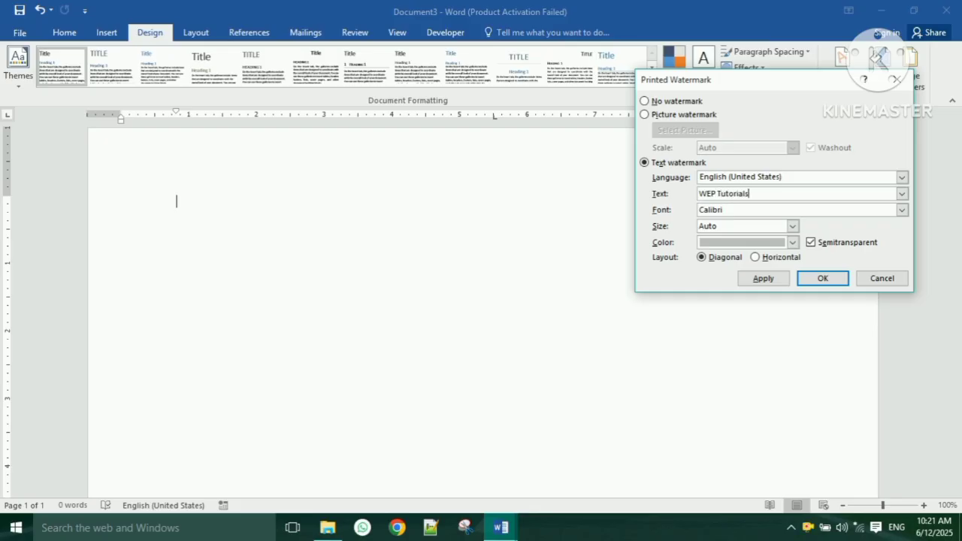
click(902, 210)
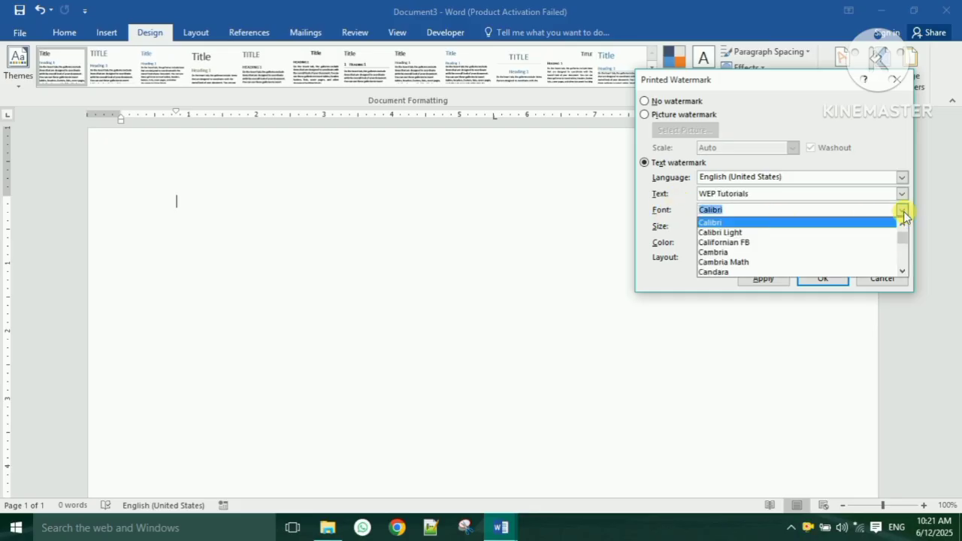
click(745, 234)
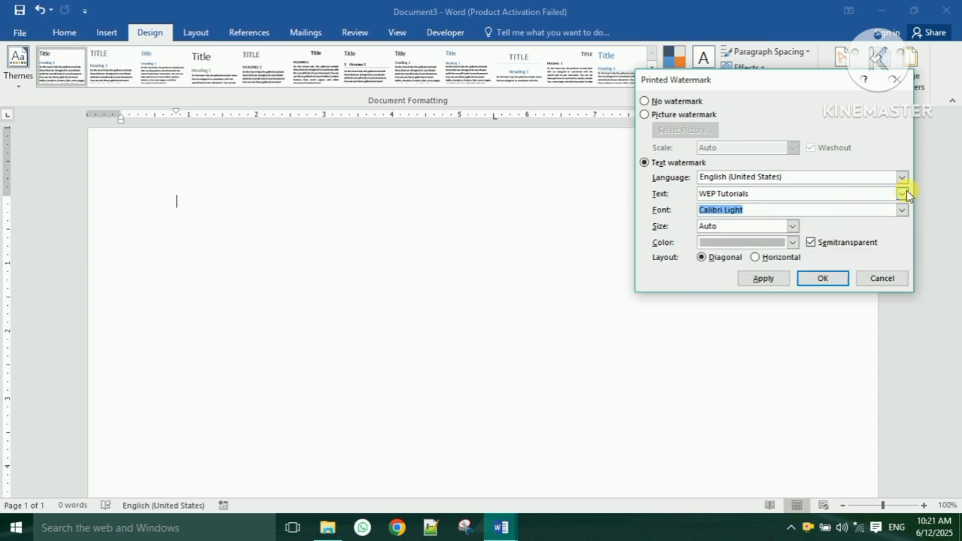
click(793, 243)
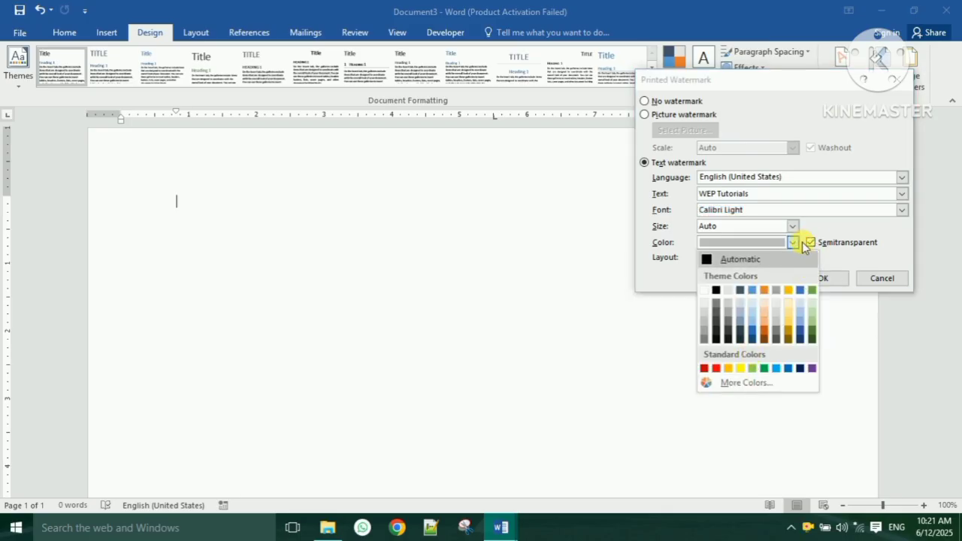
click(794, 242)
click(765, 280)
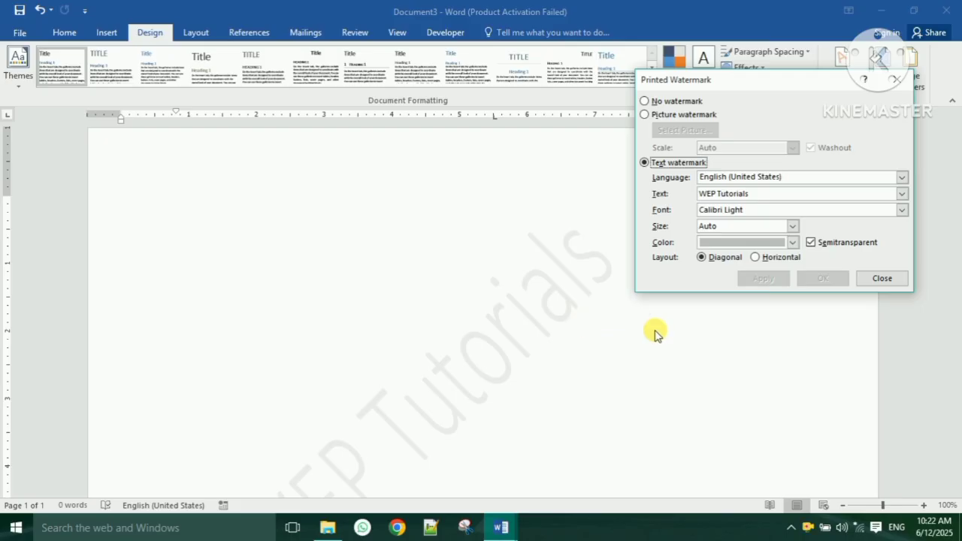
- Compare opaque and semitransparent versions of the WEP Tutorials watermark, keeping it semitransparent
click(555, 298)
click(773, 250)
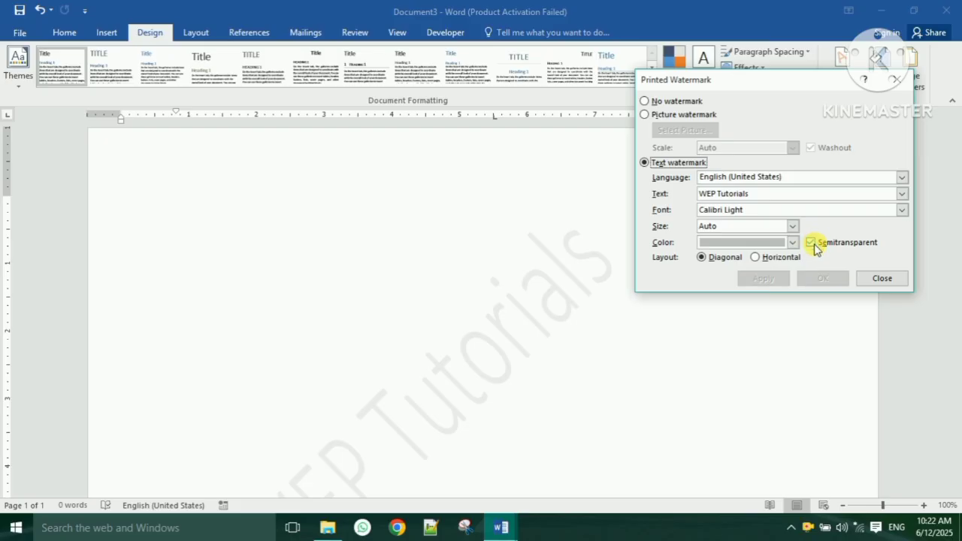
click(812, 244)
click(767, 280)
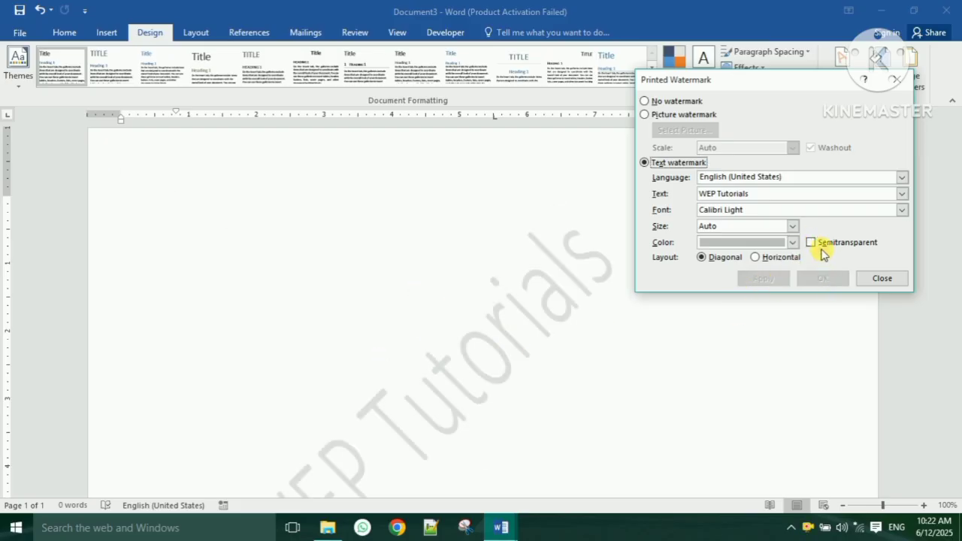
click(811, 242)
click(763, 279)
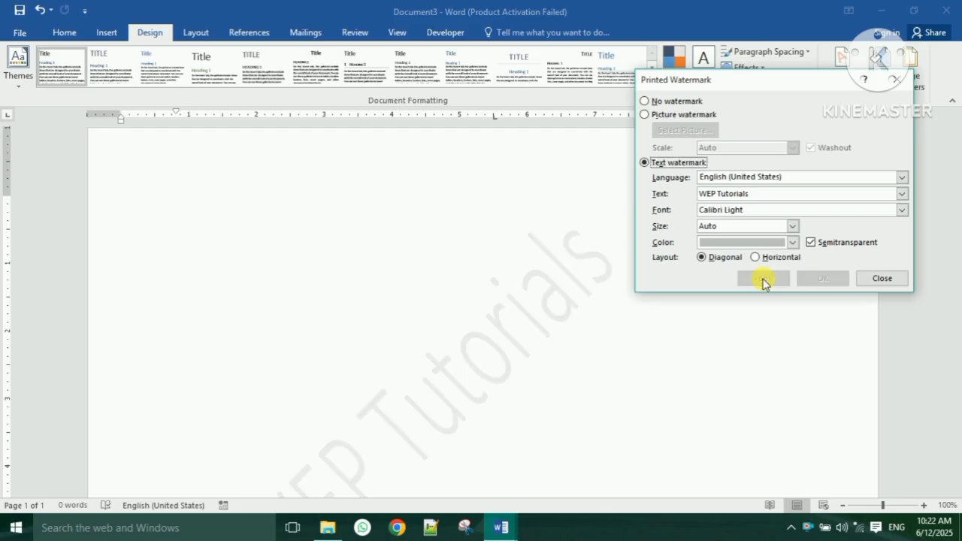
click(811, 243)
click(811, 242)
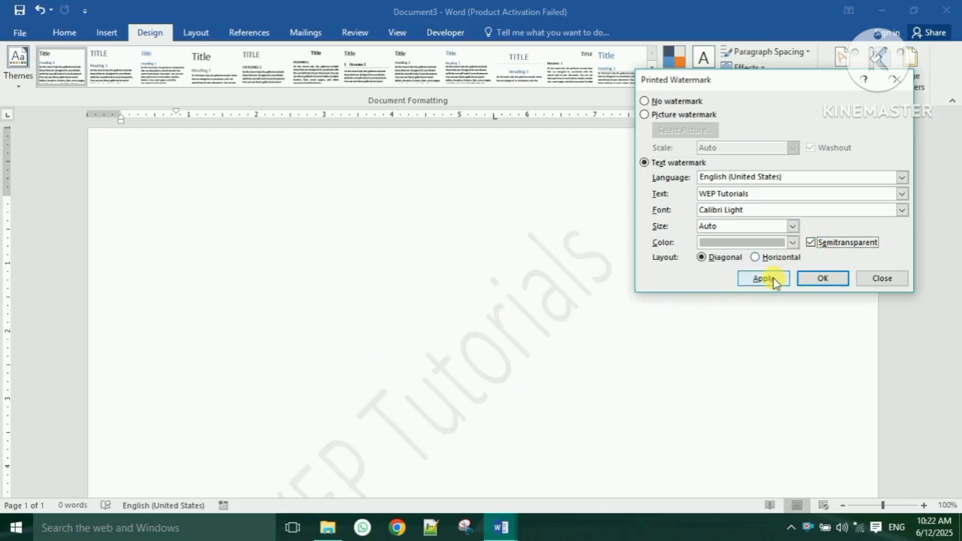
click(763, 279)
- Preview a horizontal layout, return the watermark to diagonal, and close the settings
click(756, 258)
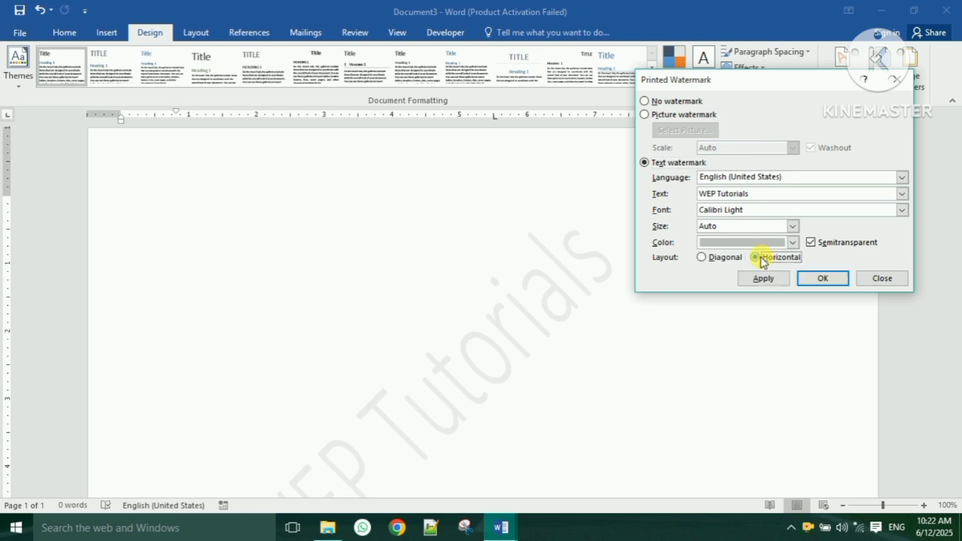
click(765, 278)
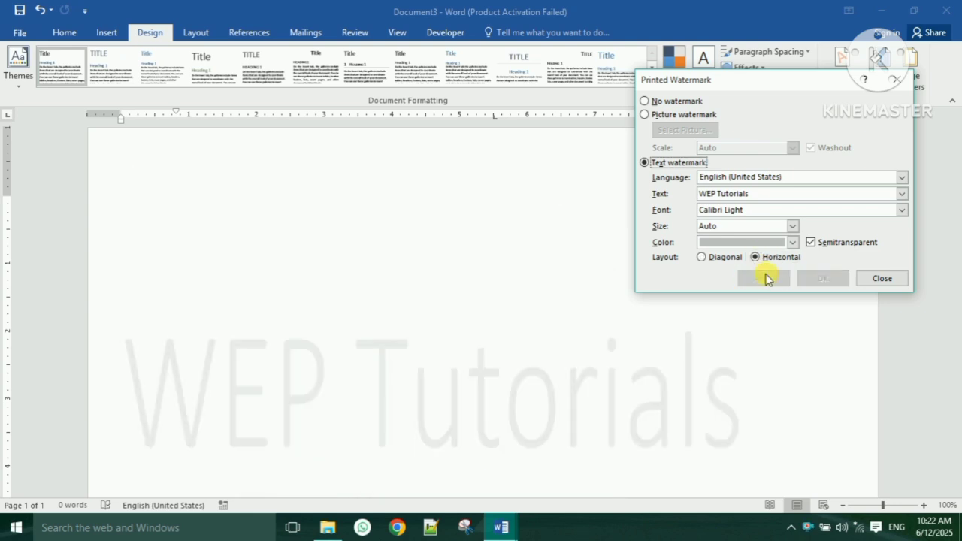
click(705, 257)
click(759, 279)
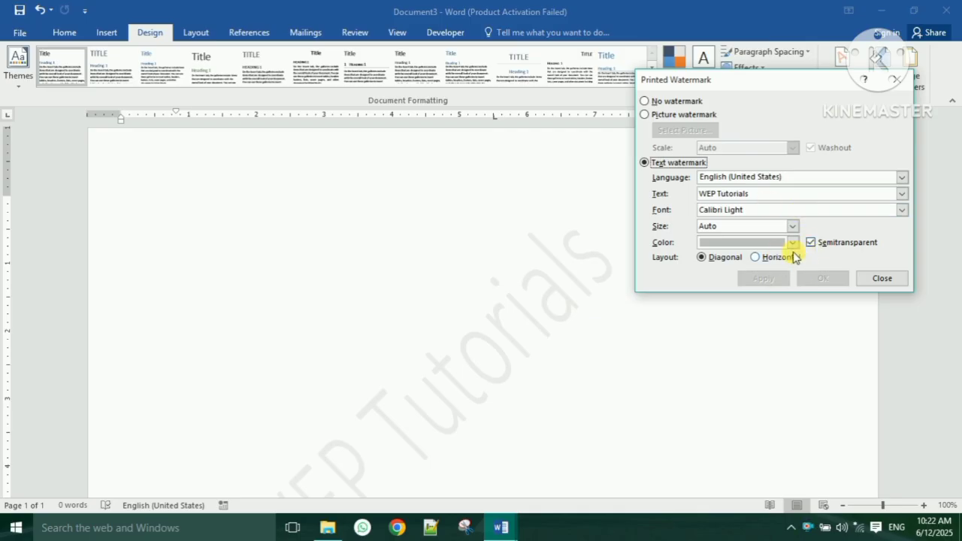
click(881, 279)
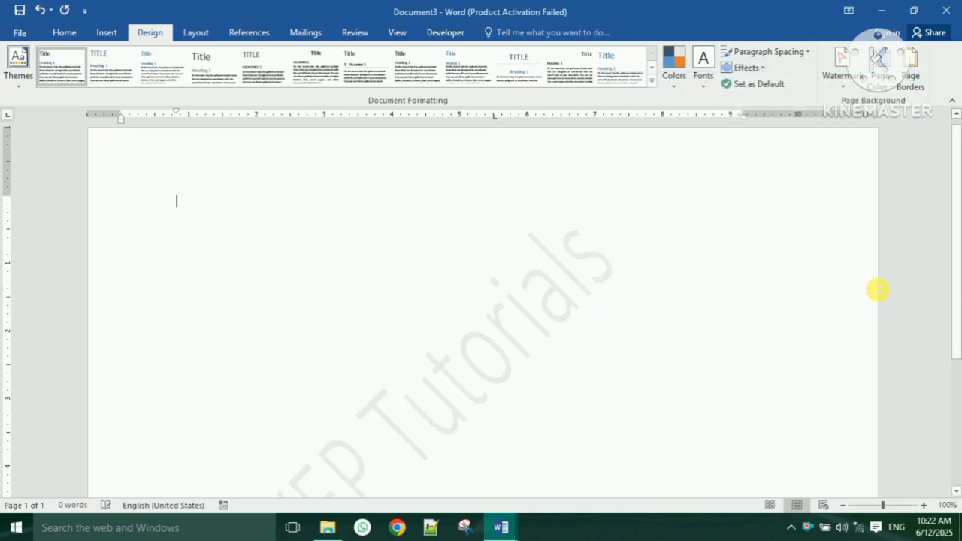
- Switch the custom watermark settings from text to a picture watermark
scroll(724, 264, up, 3)
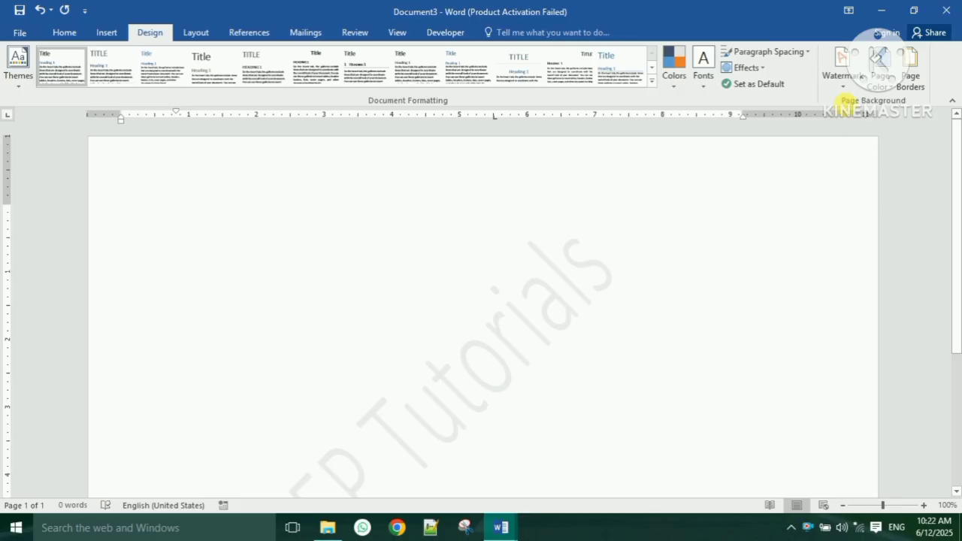
click(843, 66)
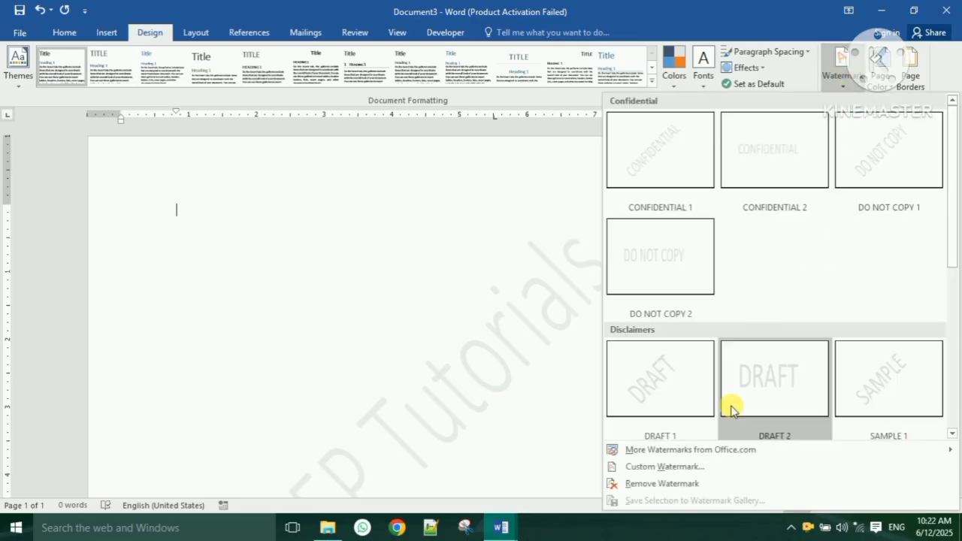
click(693, 470)
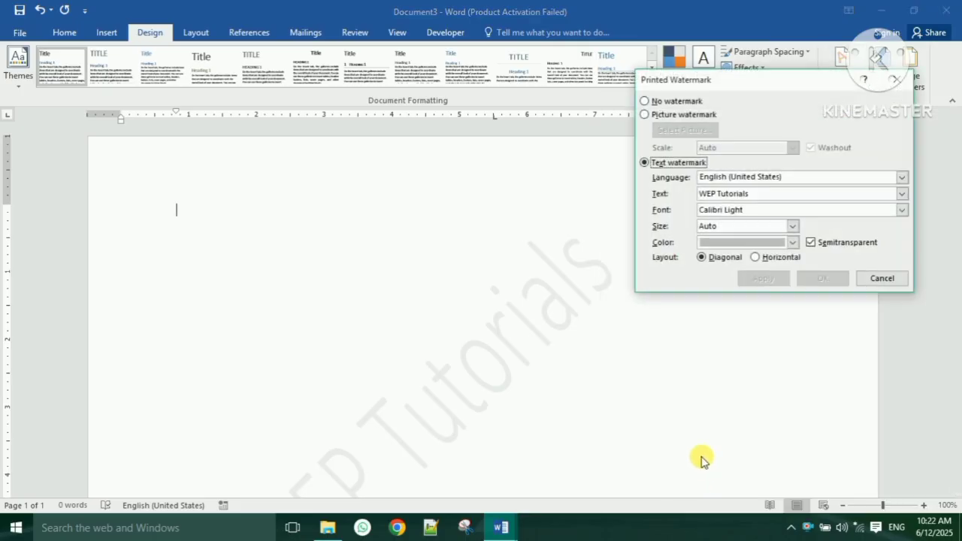
click(647, 115)
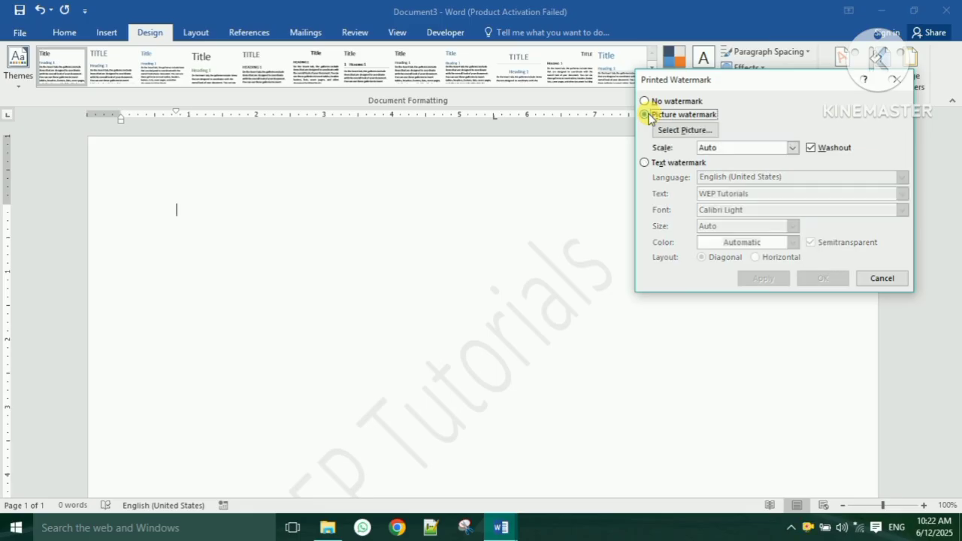
click(687, 129)
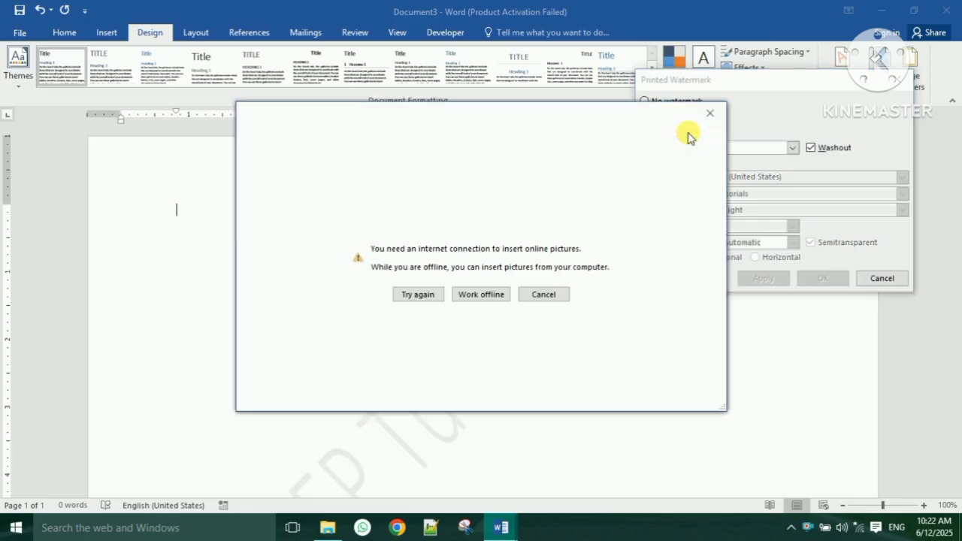
- Apply E:\wep tutorials\channel logo.jpg, browsed offline, as the watermark picture
click(490, 294)
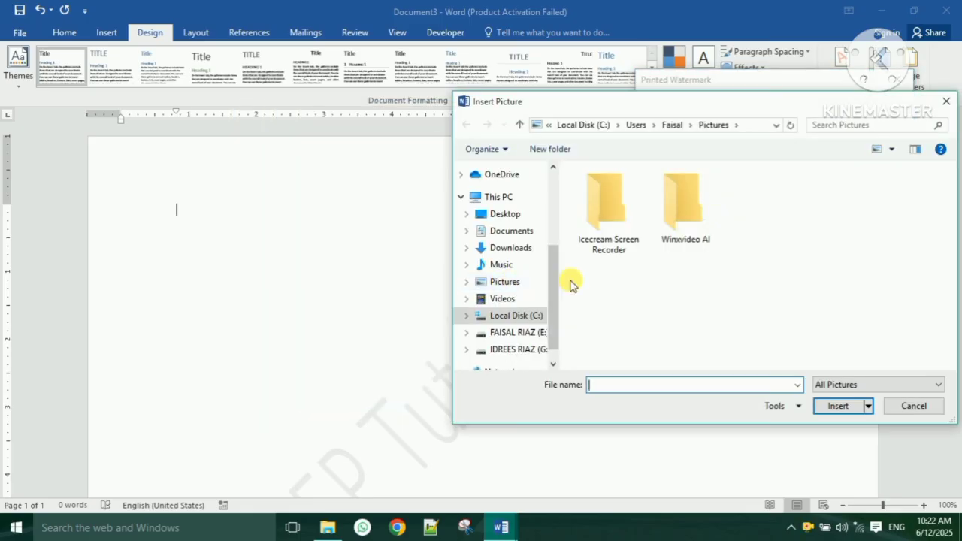
click(519, 332)
scroll(666, 304, down, 1)
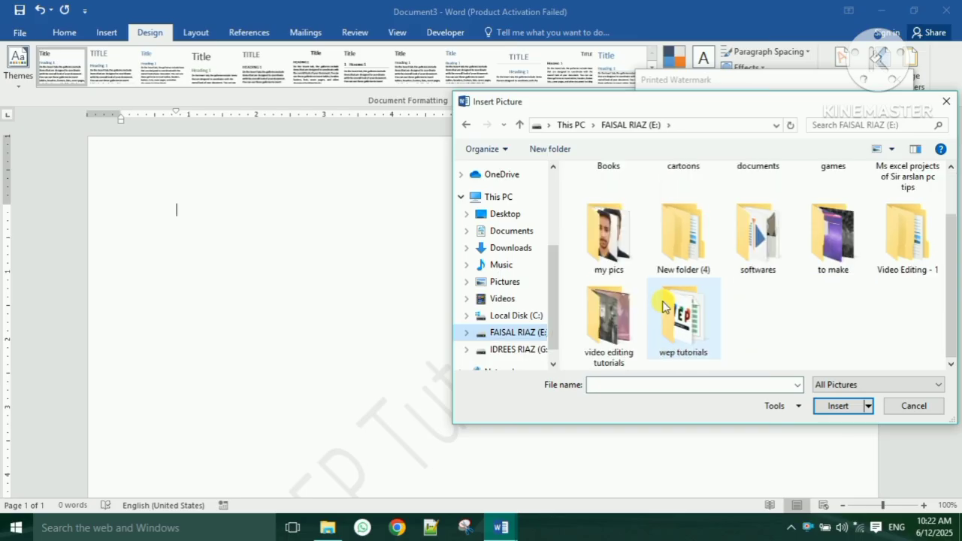
double_click(666, 308)
click(615, 265)
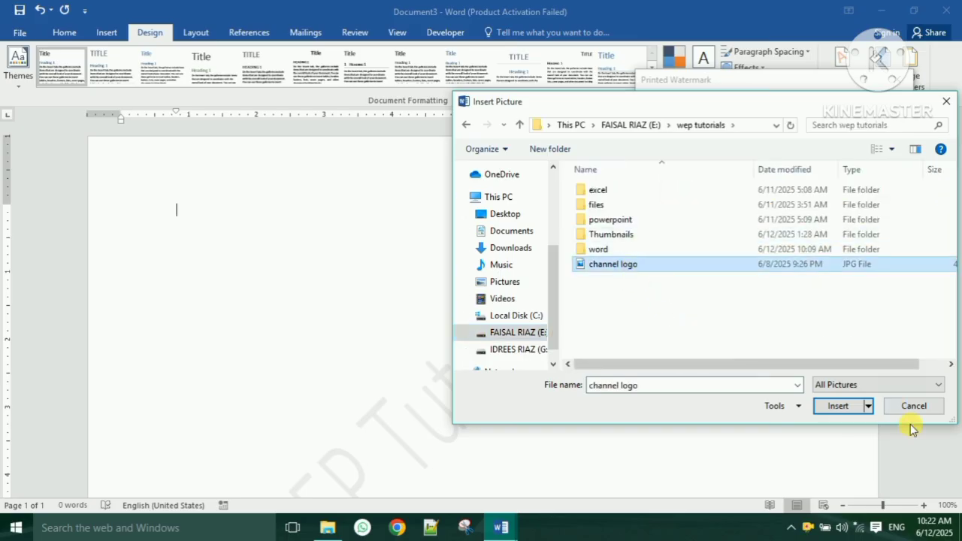
click(836, 406)
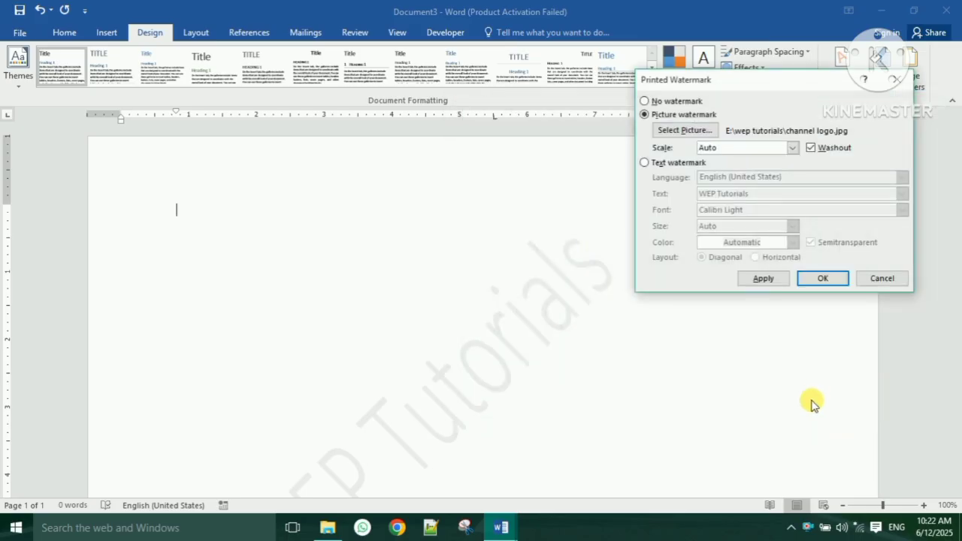
click(762, 279)
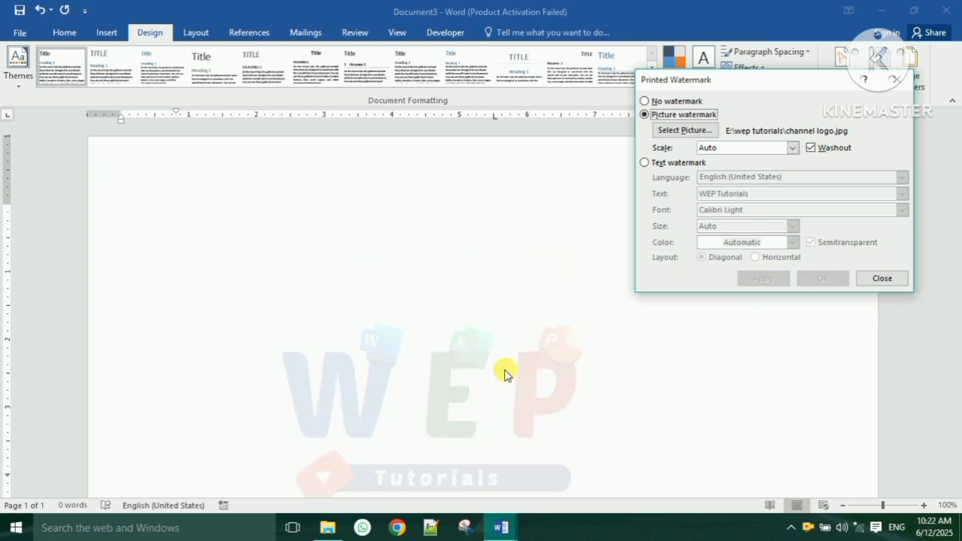
- Turn off Washout so the logo appears in full colour, then apply and close
click(811, 148)
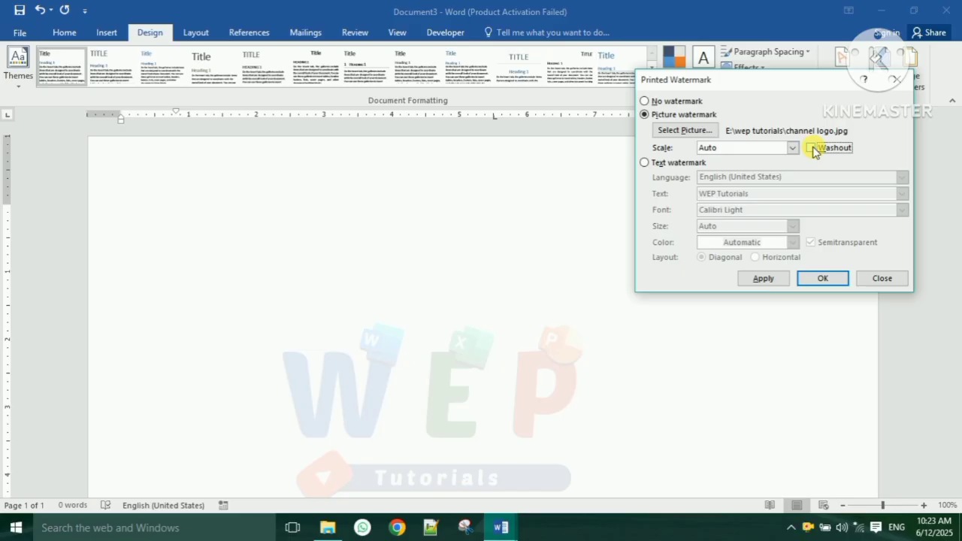
click(763, 278)
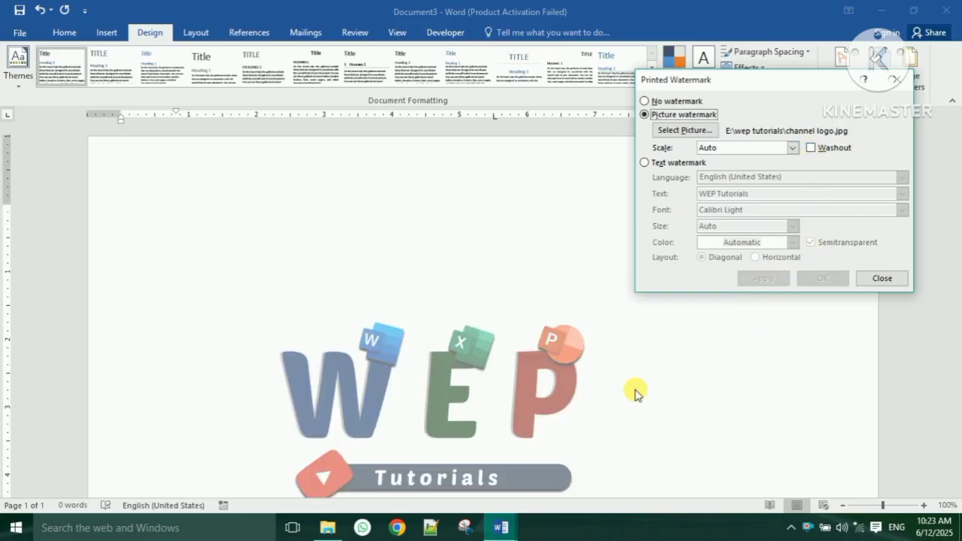
click(865, 281)
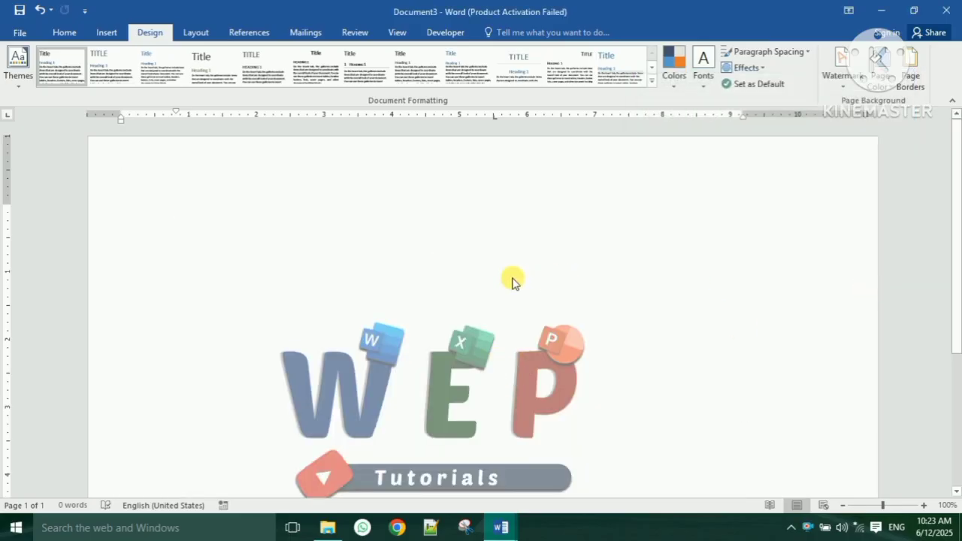
- Remove the channel logo picture watermark with Remove Watermark
scroll(524, 310, down, 2)
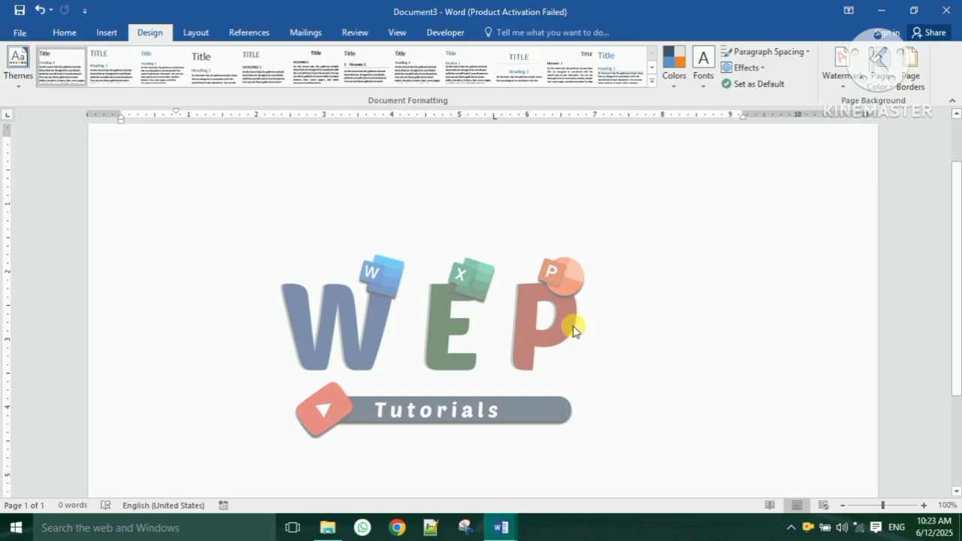
scroll(574, 329, up, 2)
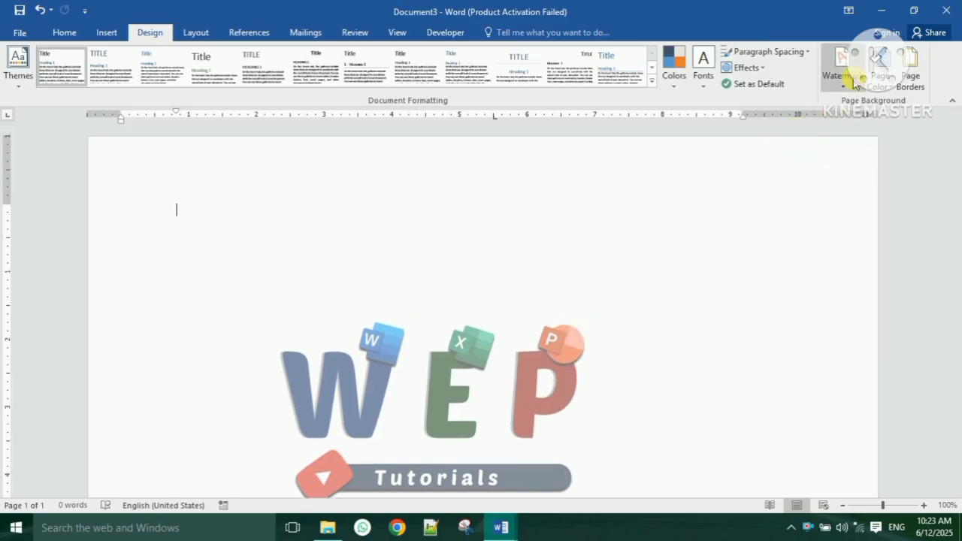
click(847, 81)
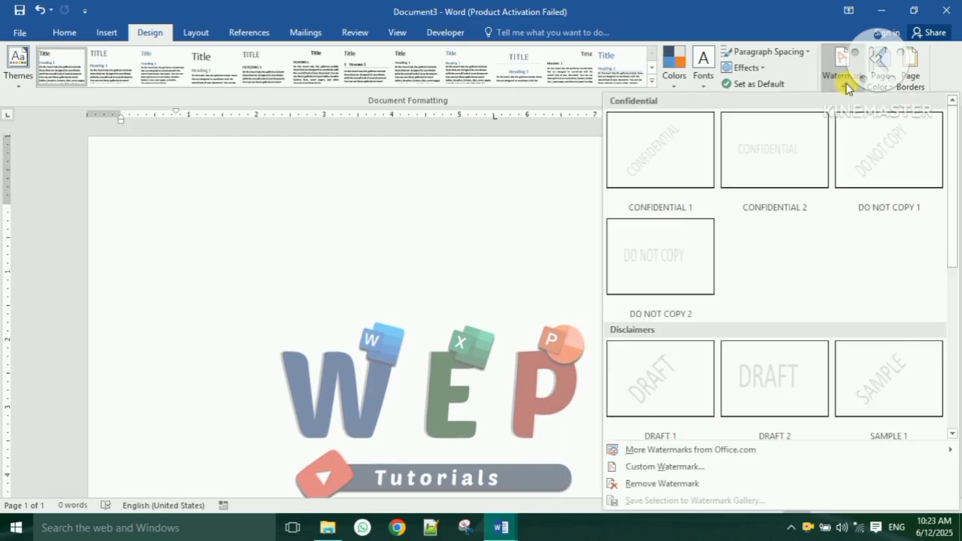
click(719, 485)
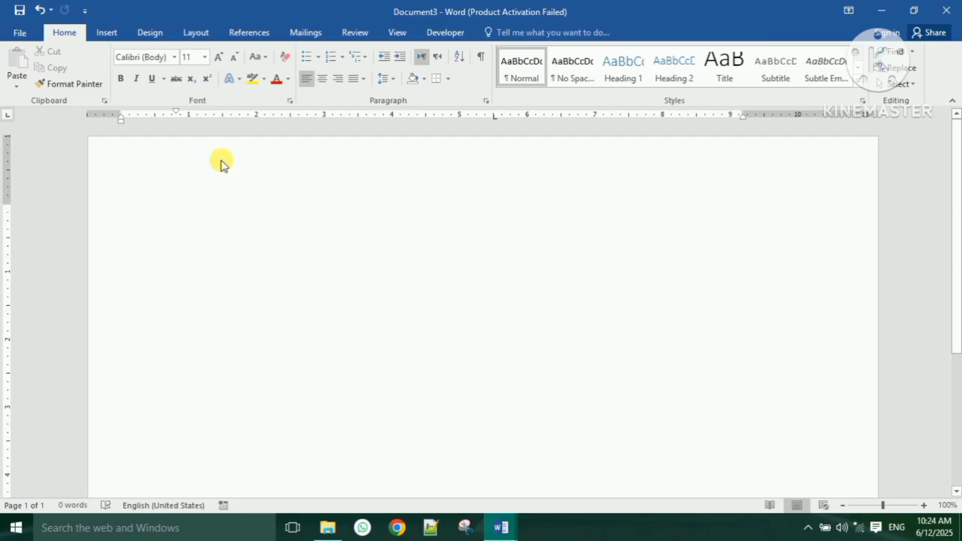
- Save the blank document to the Desktop as 'practice file' and minimize Word
click(18, 35)
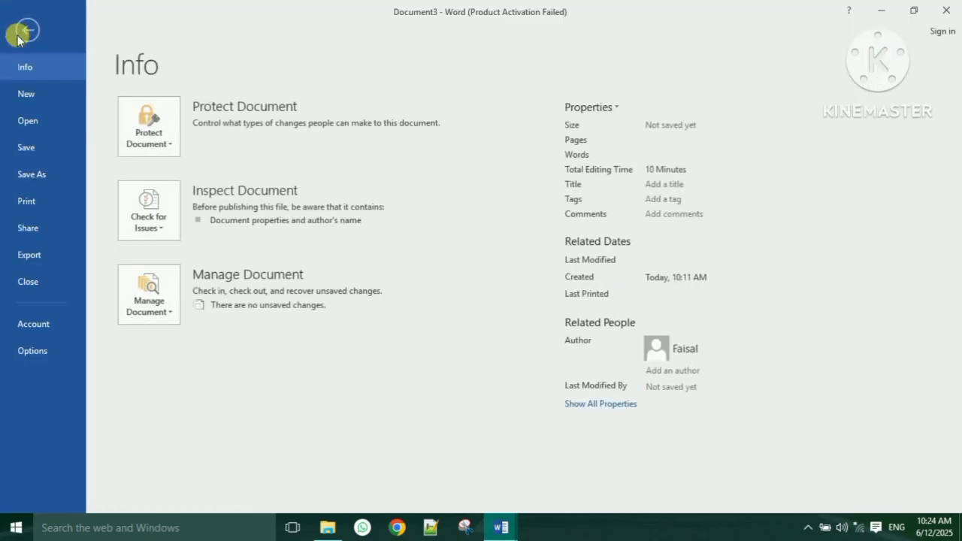
click(34, 176)
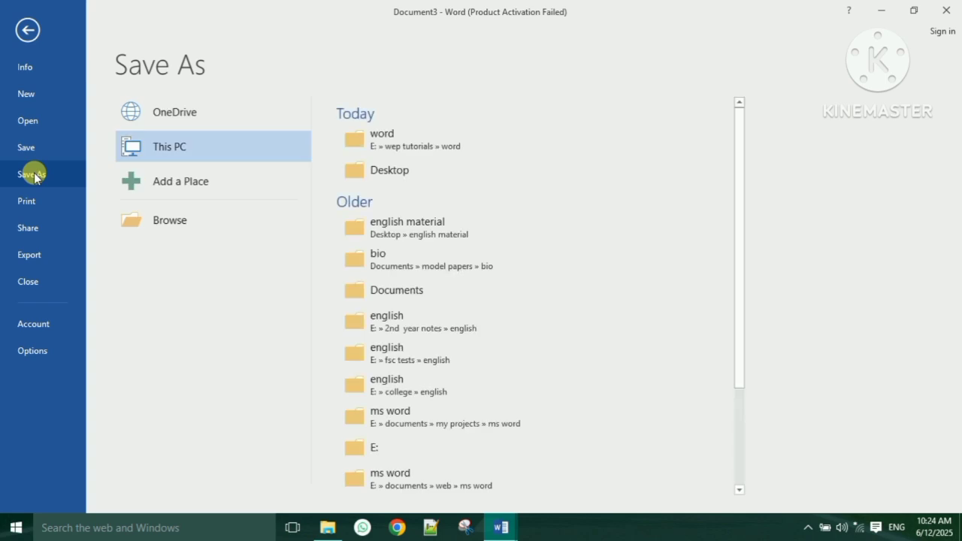
click(178, 232)
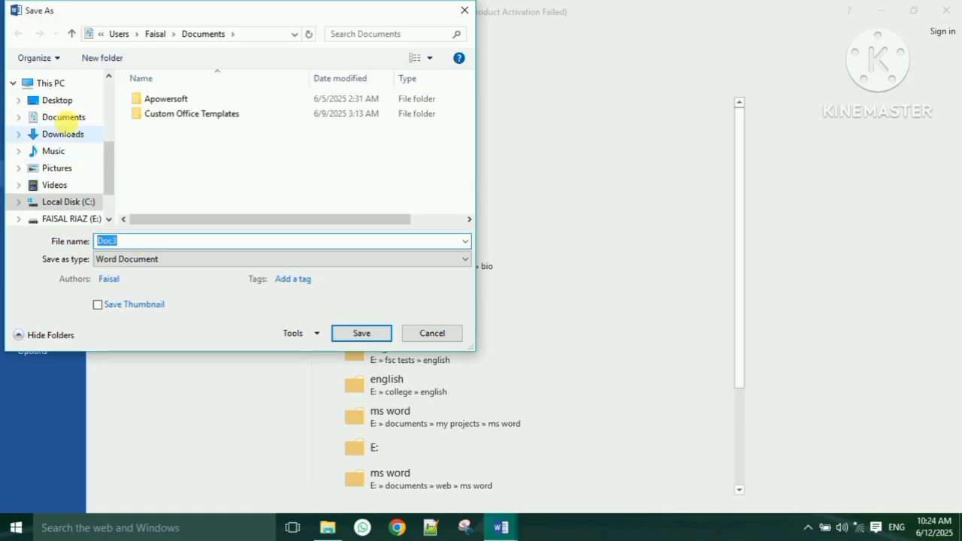
click(56, 100)
double_click(128, 242)
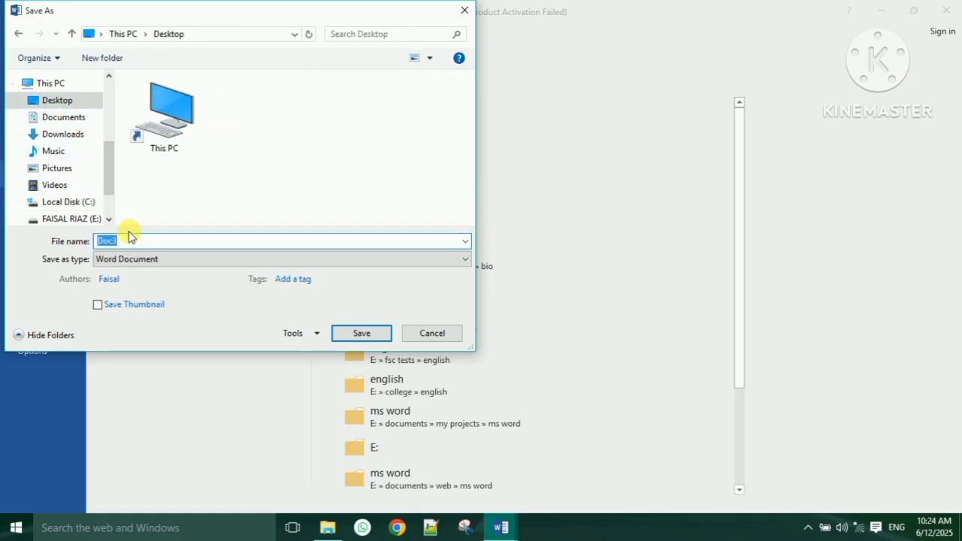
text(pracice file)
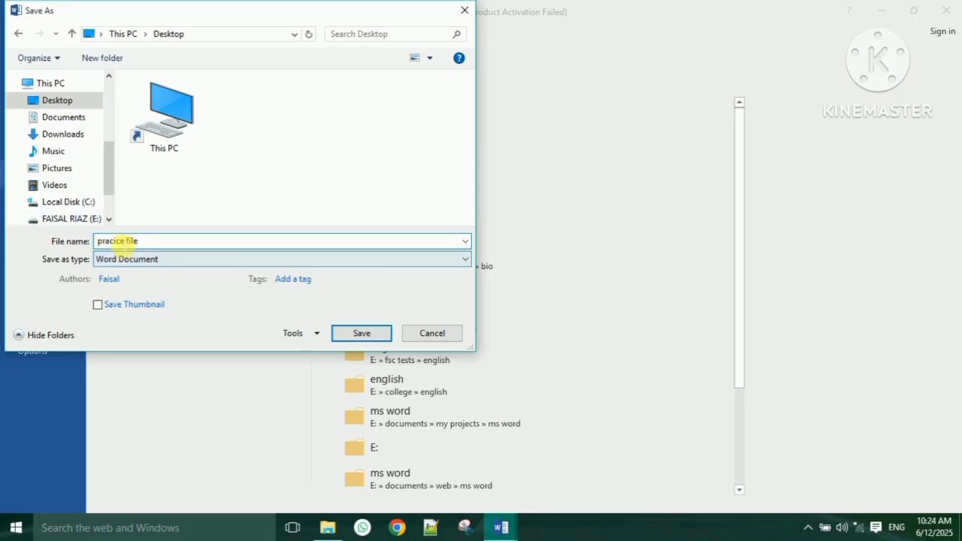
click(114, 241)
text(t)
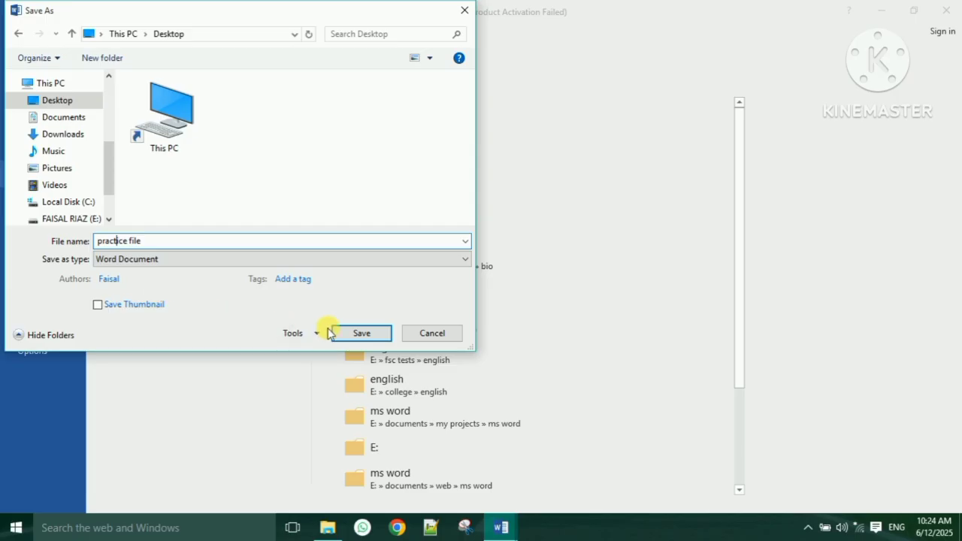
click(360, 334)
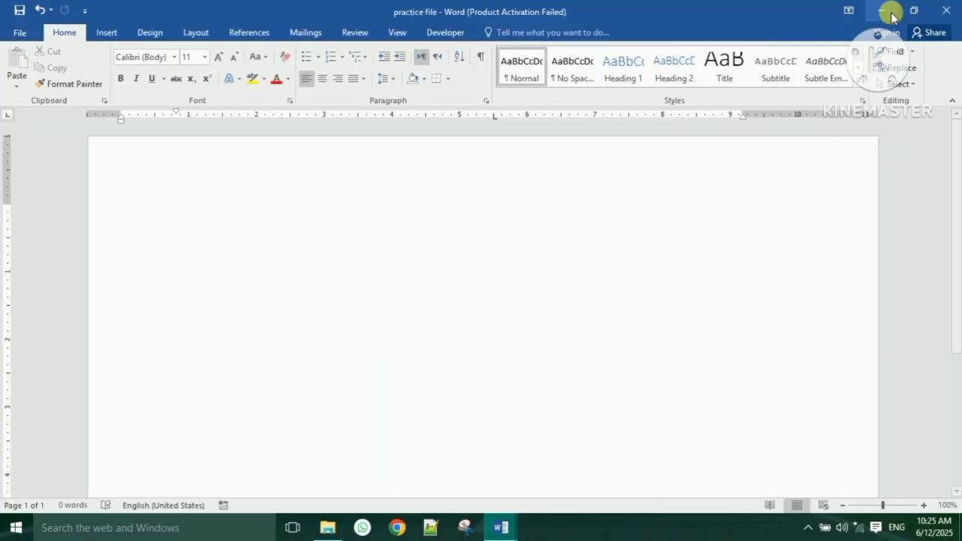
click(881, 11)
- Restore the practice file window and apply the Normal margin preset
click(30, 391)
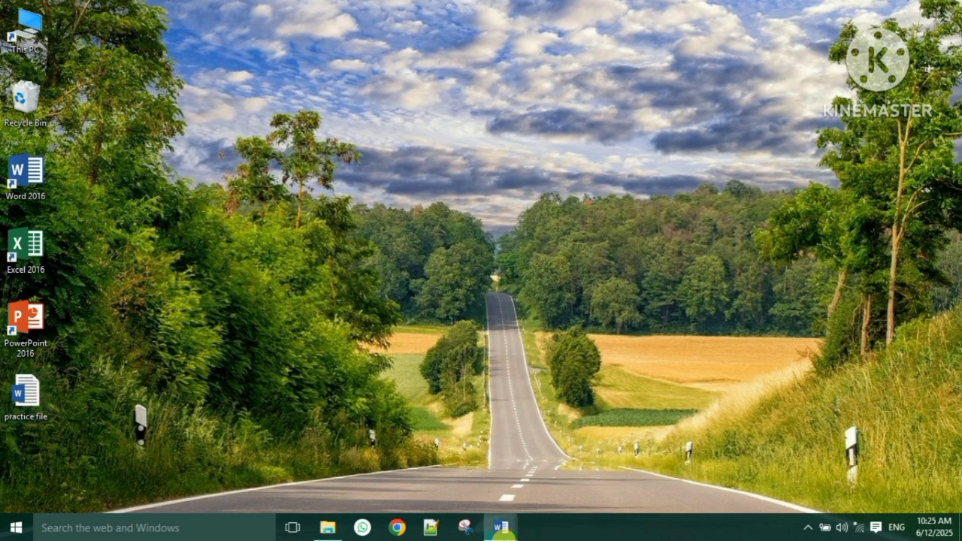
mouse_move(503, 531)
click(564, 494)
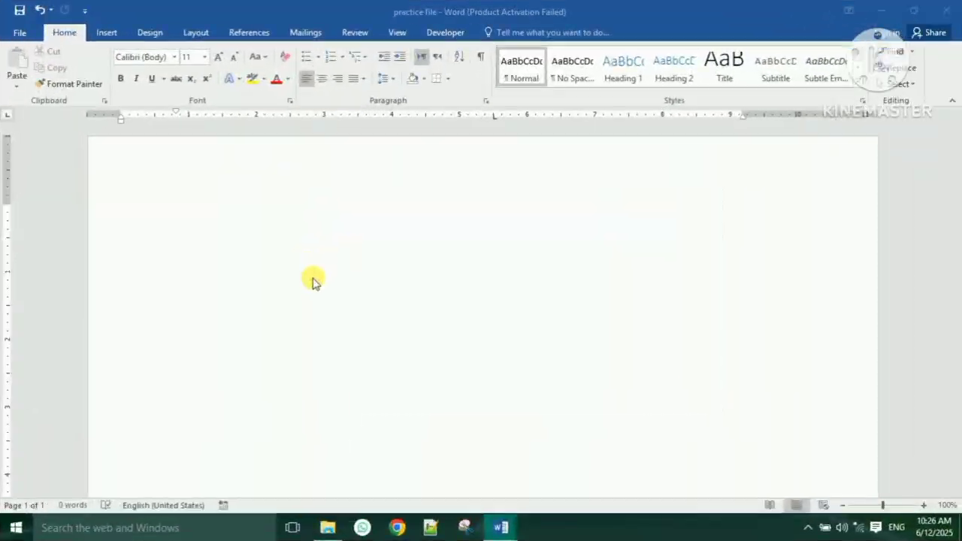
click(195, 34)
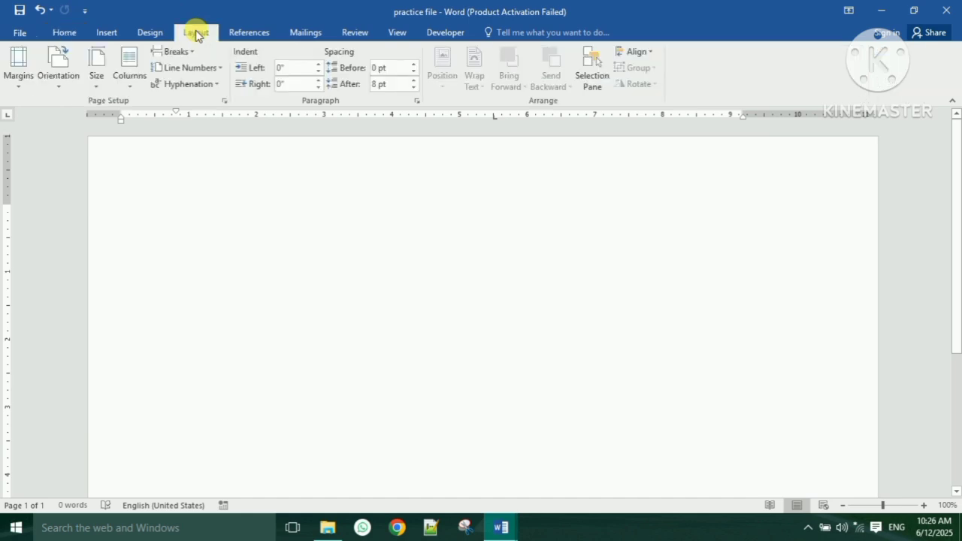
click(19, 79)
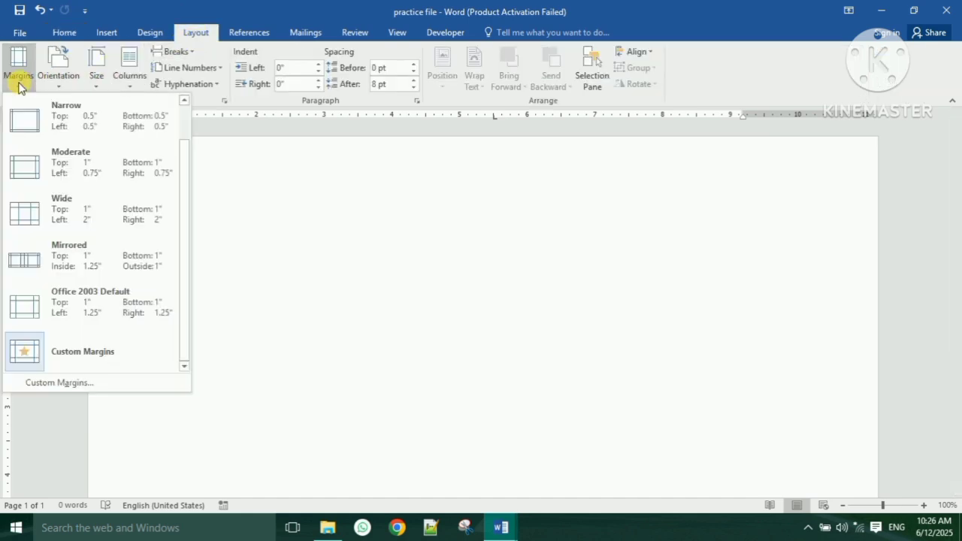
scroll(105, 188, up, 1)
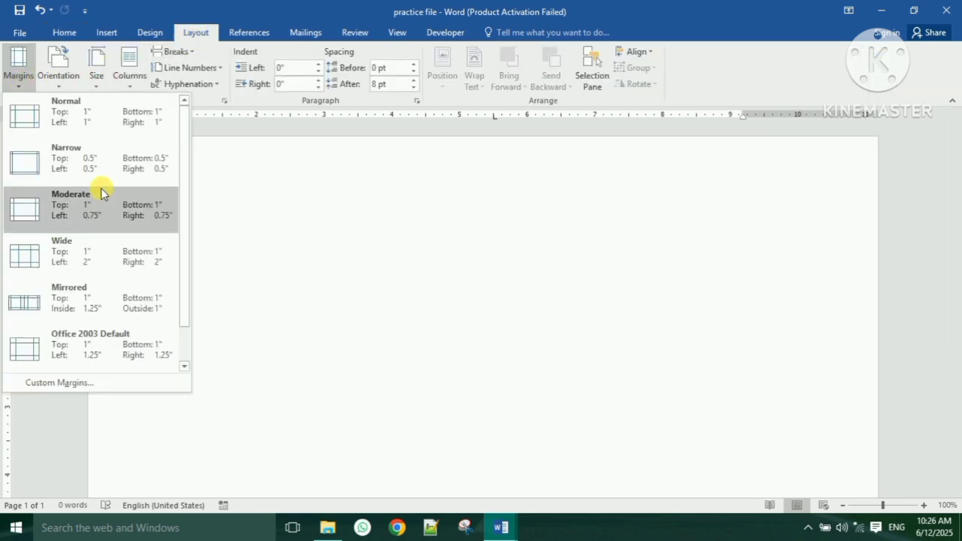
click(83, 124)
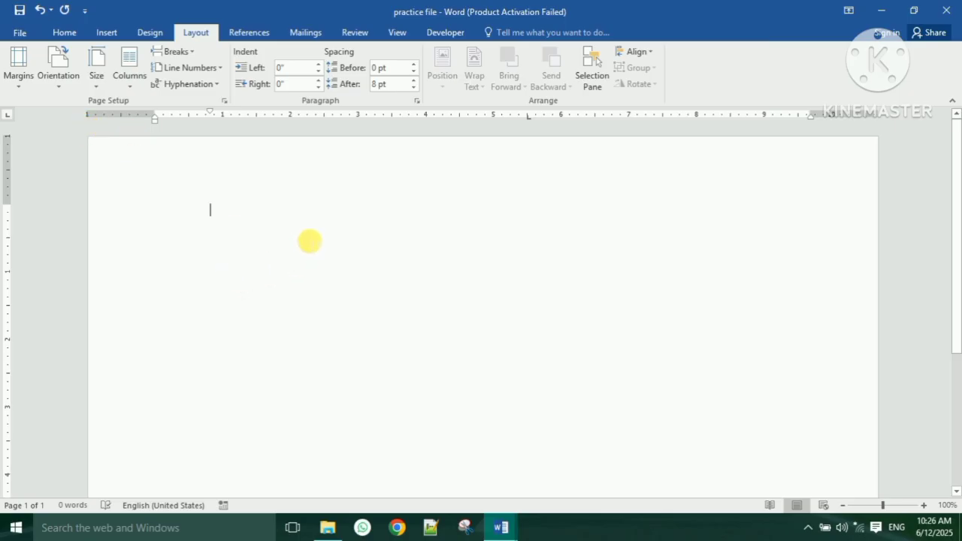
- Insert sample text with =rand() and drag the first-line indent to 0 for all five paragraphs
text(=ra)
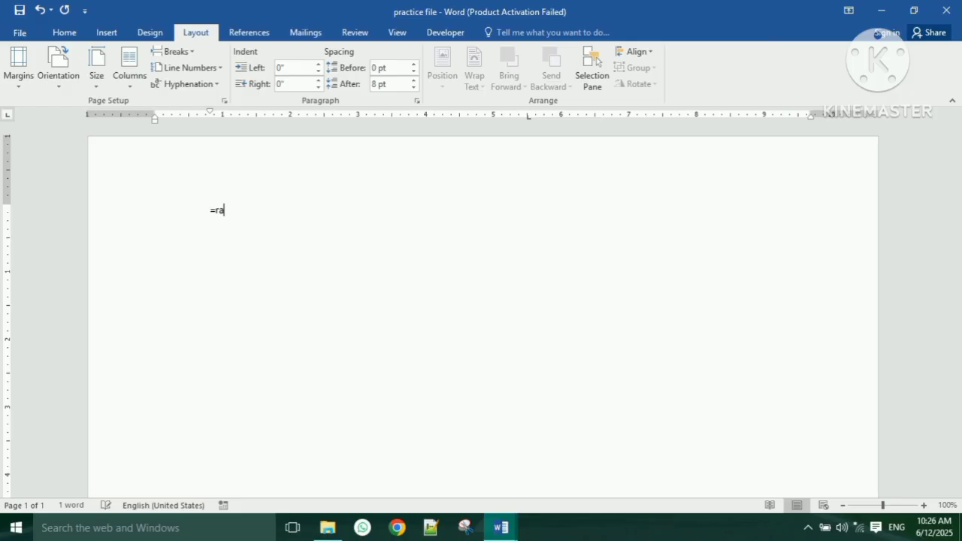
text(nd)
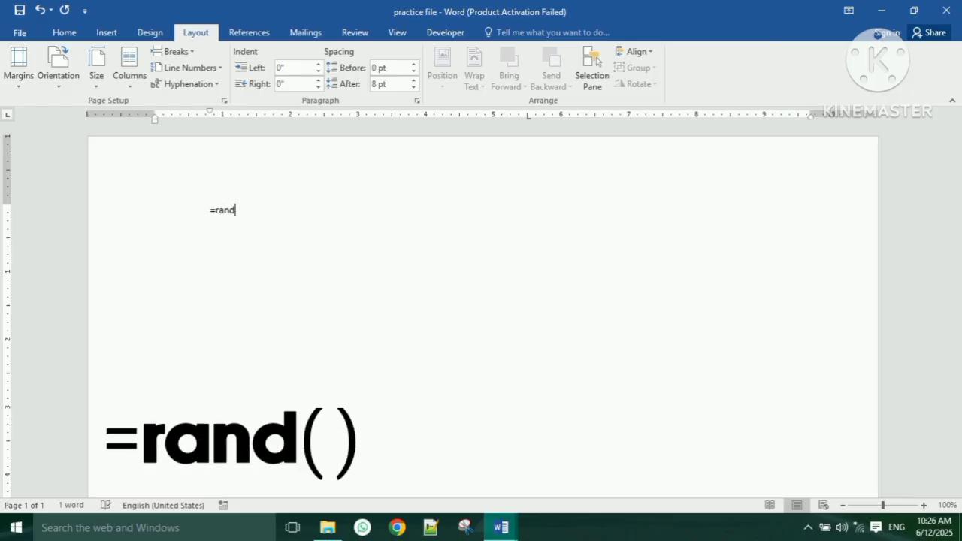
text(())
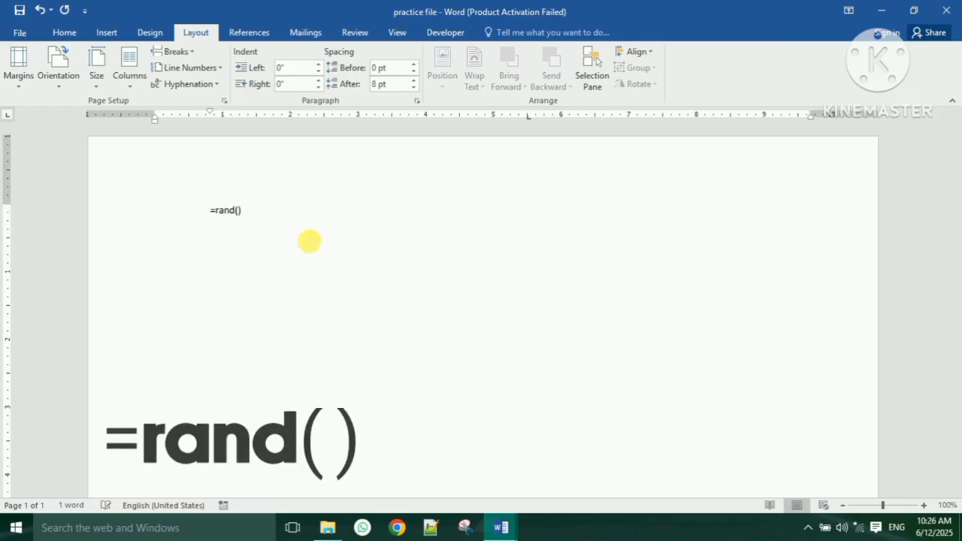
key(Return)
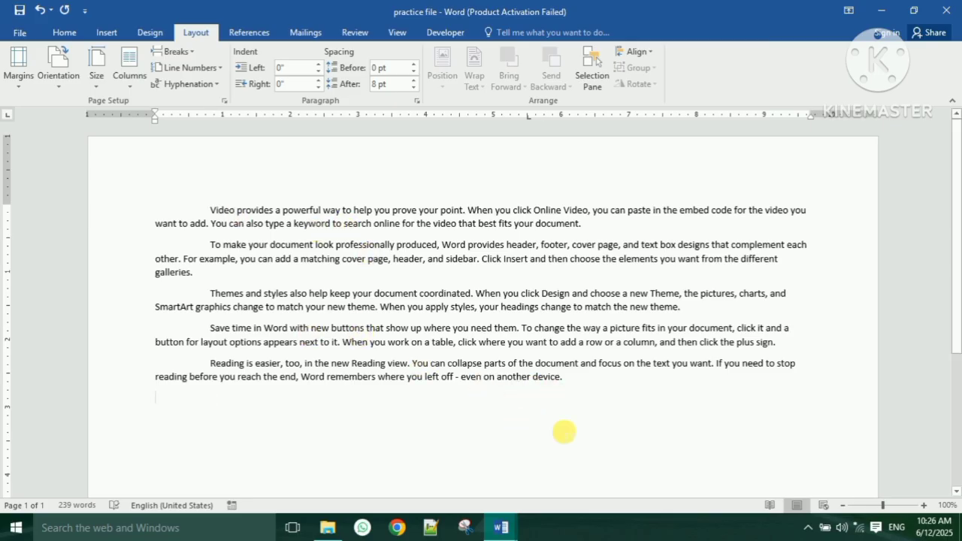
drag(572, 385, 193, 207)
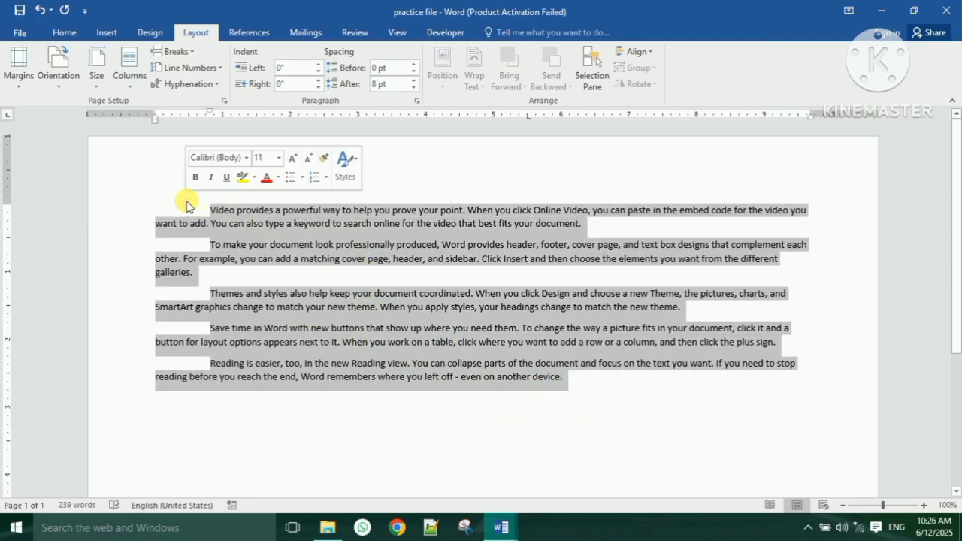
drag(211, 114, 154, 114)
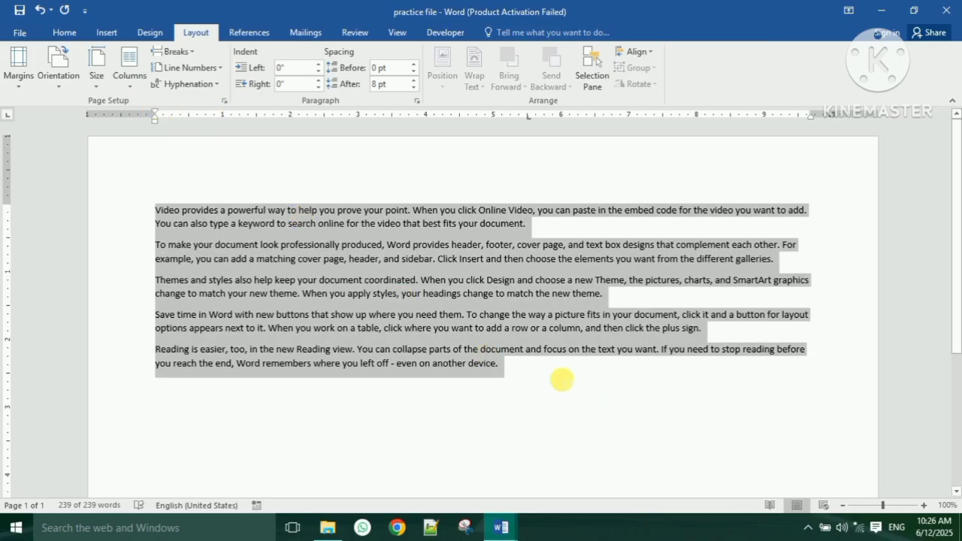
click(562, 388)
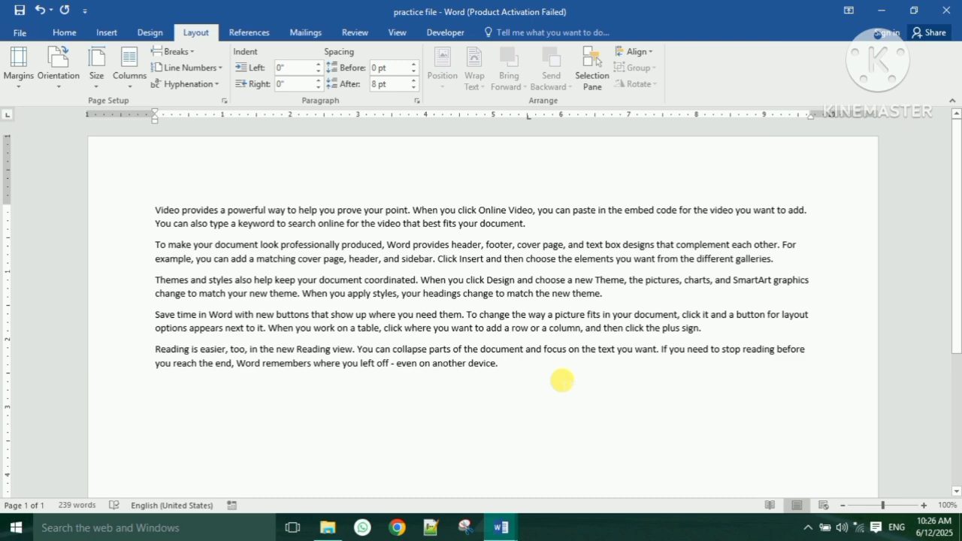
- Change the page orientation to Portrait so the five paragraphs rewrap
scroll(573, 380, up, 2)
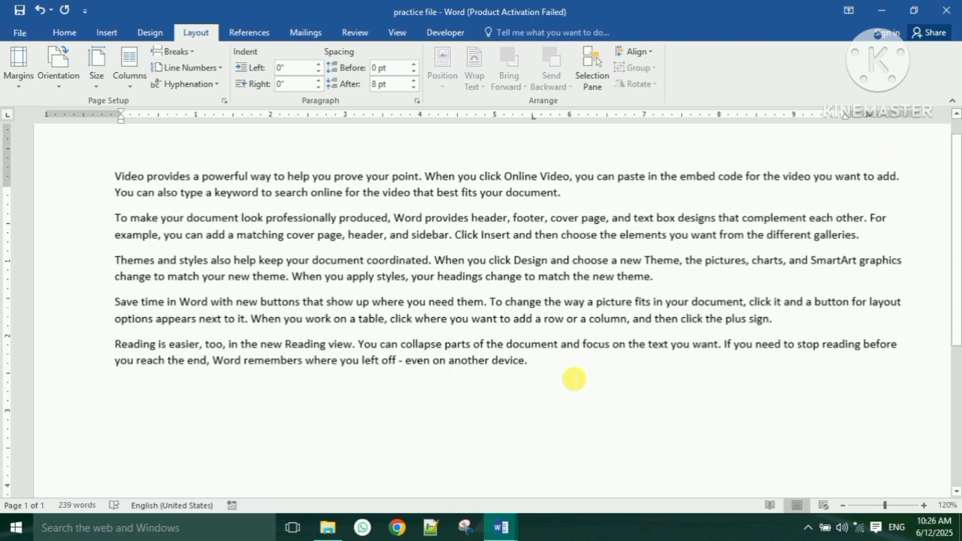
scroll(575, 378, up, 1)
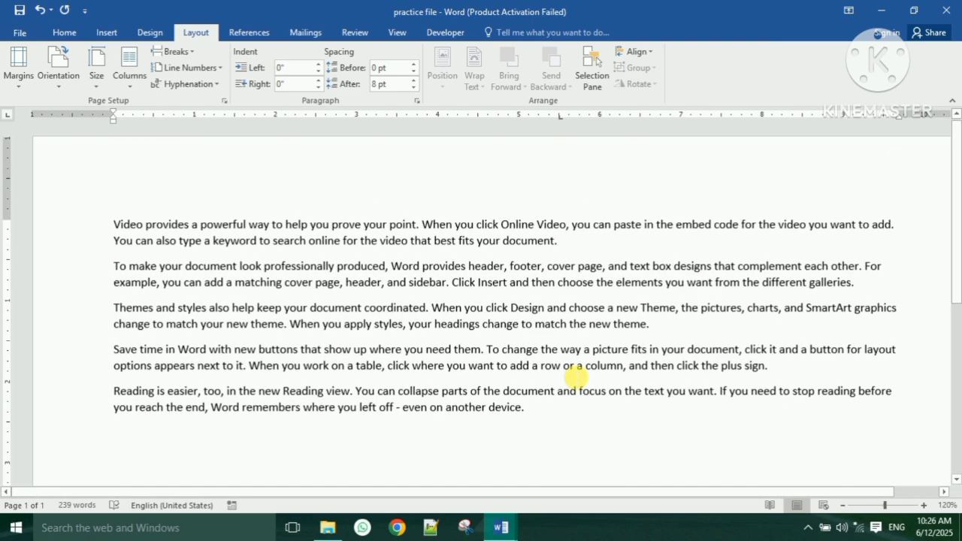
drag(573, 491, 593, 495)
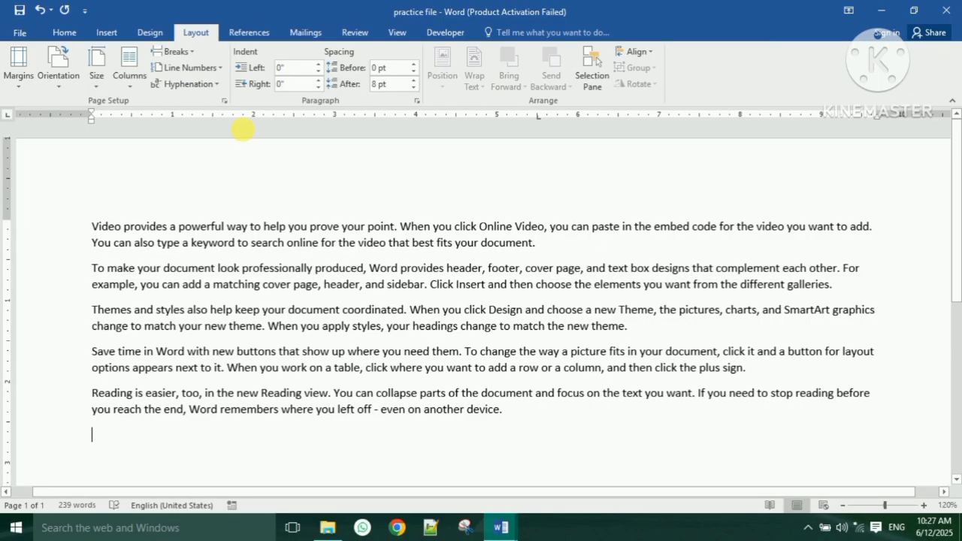
click(153, 35)
click(177, 33)
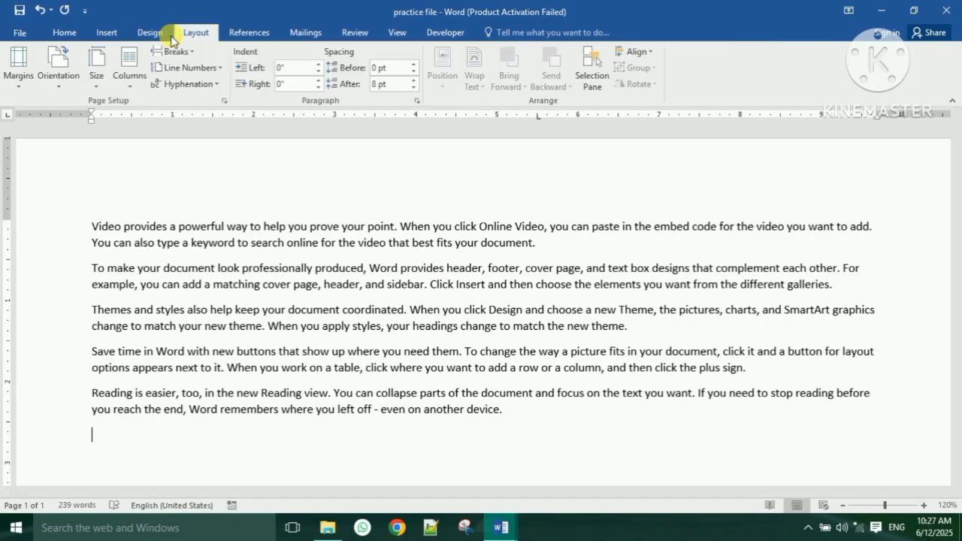
click(70, 86)
click(73, 113)
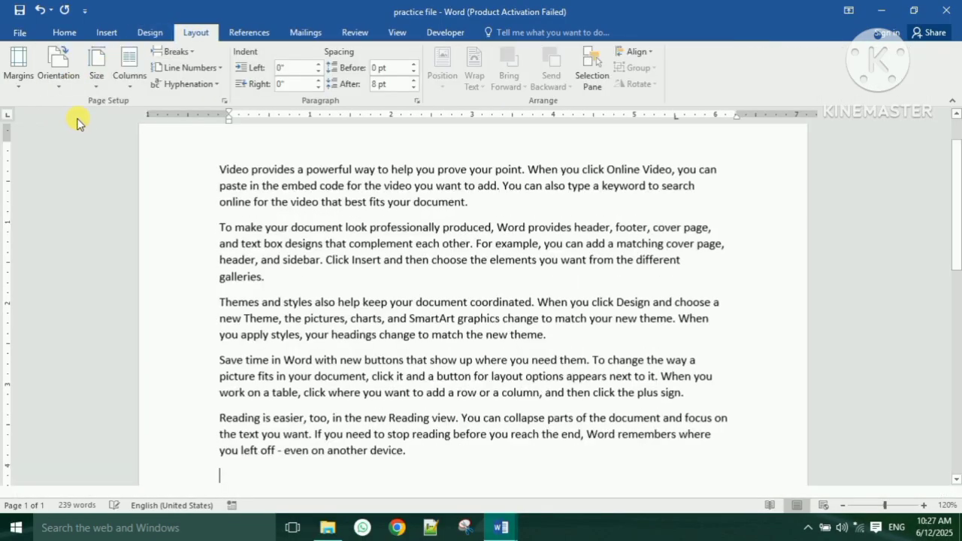
scroll(534, 381, down, 2)
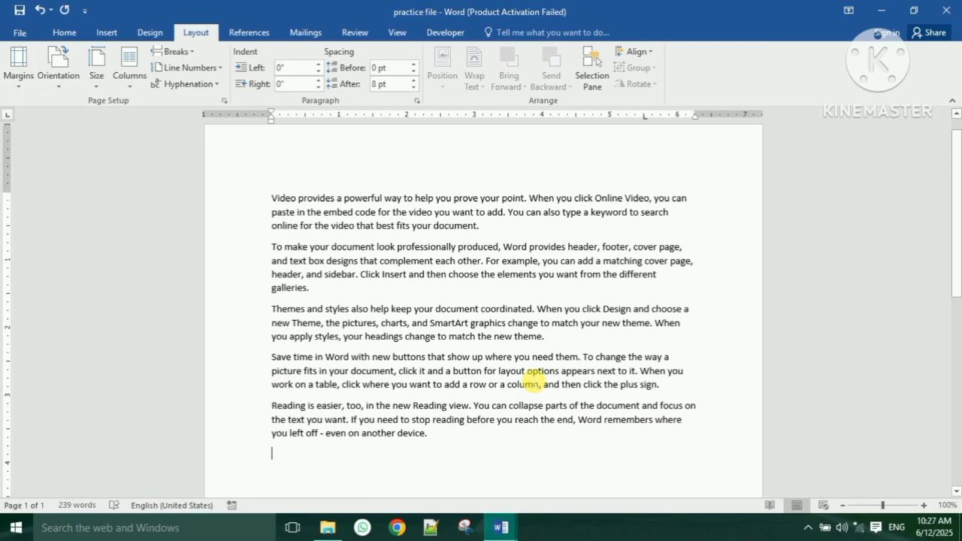
scroll(536, 382, up, 2)
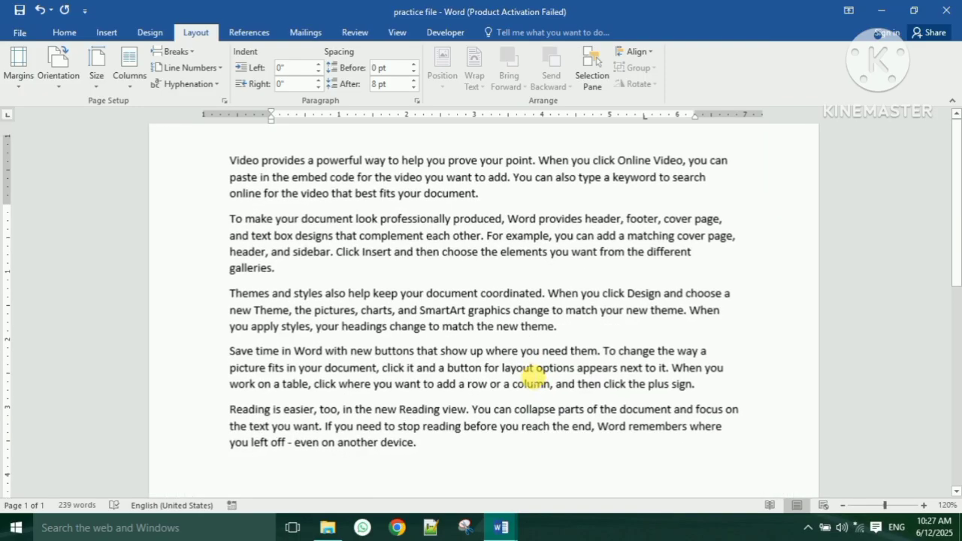
click(63, 33)
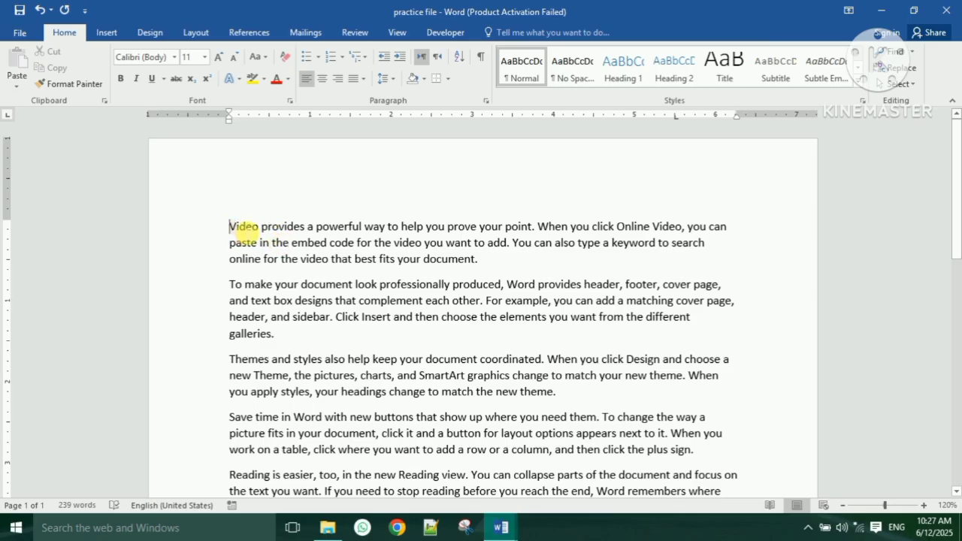
- Make the opening word Video bold and italic
double_click(246, 226)
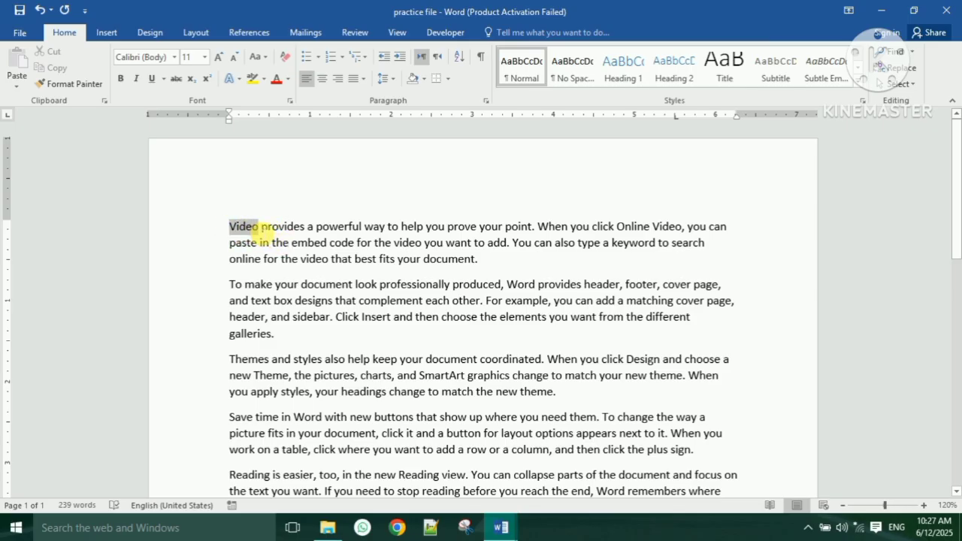
click(120, 79)
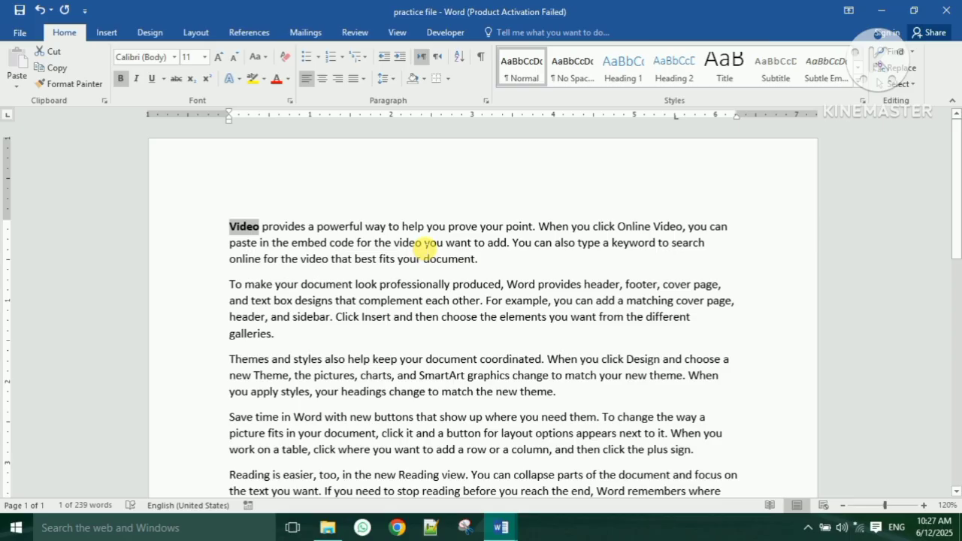
ctrl+scroll(425, 244, up, 4)
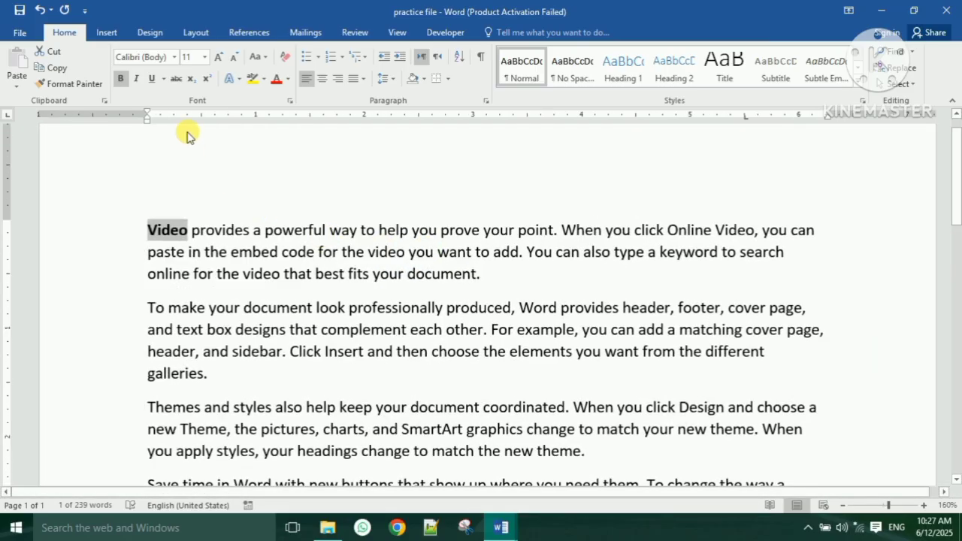
click(140, 79)
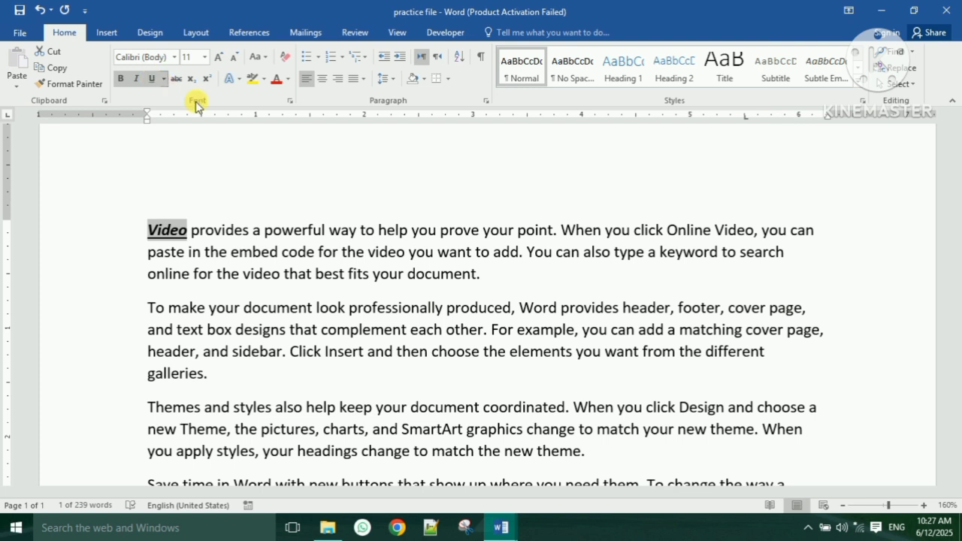
- Set Video to 14 pt in the Bauhaus 93 font
click(218, 58)
click(218, 58)
click(218, 58)
click(218, 57)
click(236, 58)
click(236, 58)
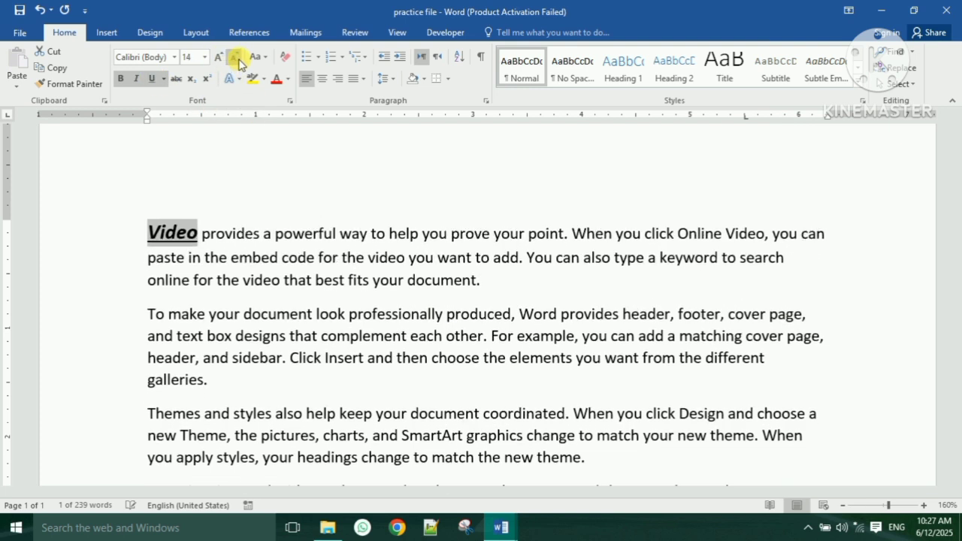
click(173, 58)
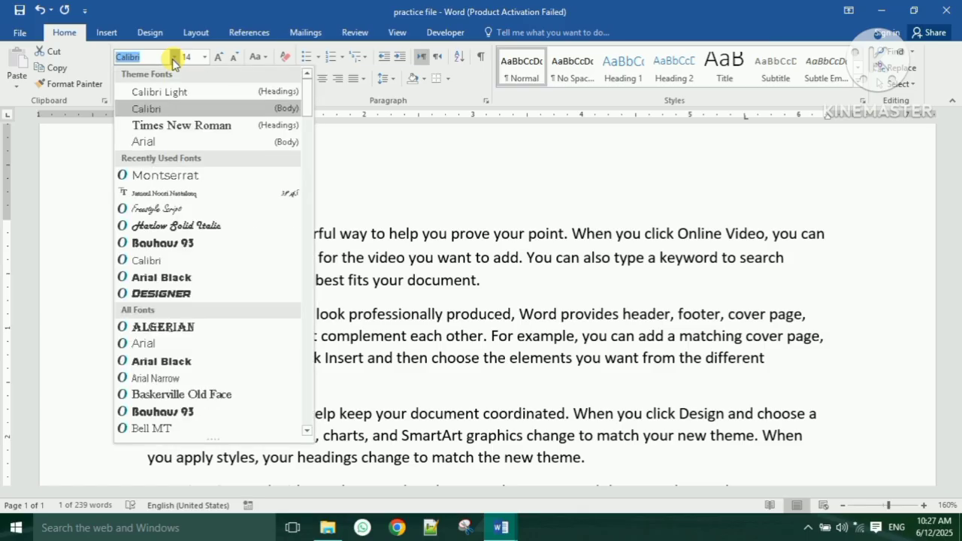
key(Escape)
click(197, 246)
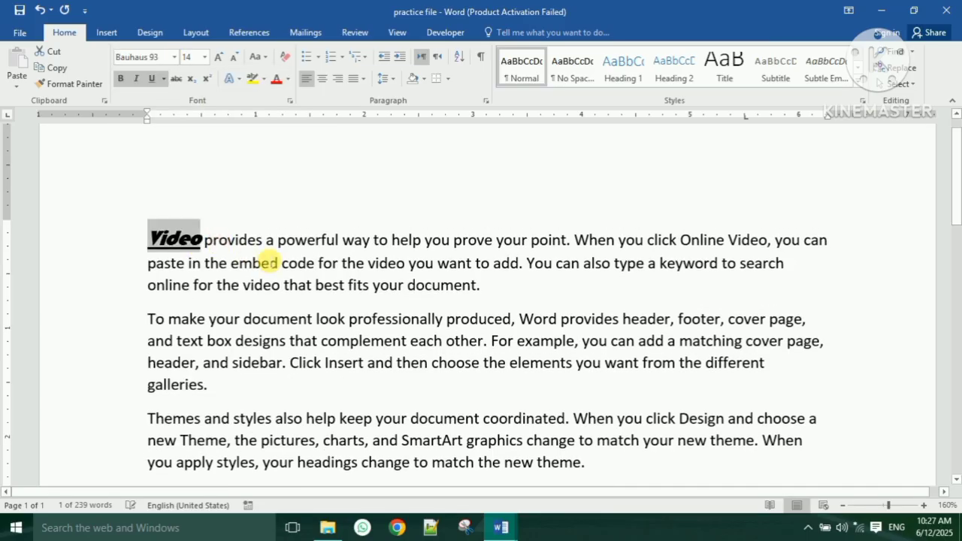
click(206, 239)
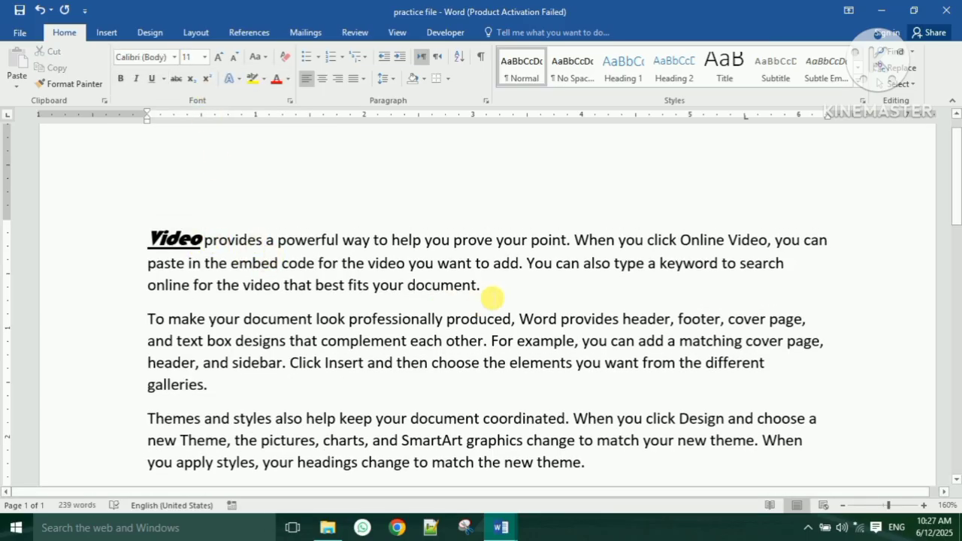
- Add a new line with a person's name below the first paragraph and select it
key(Return)
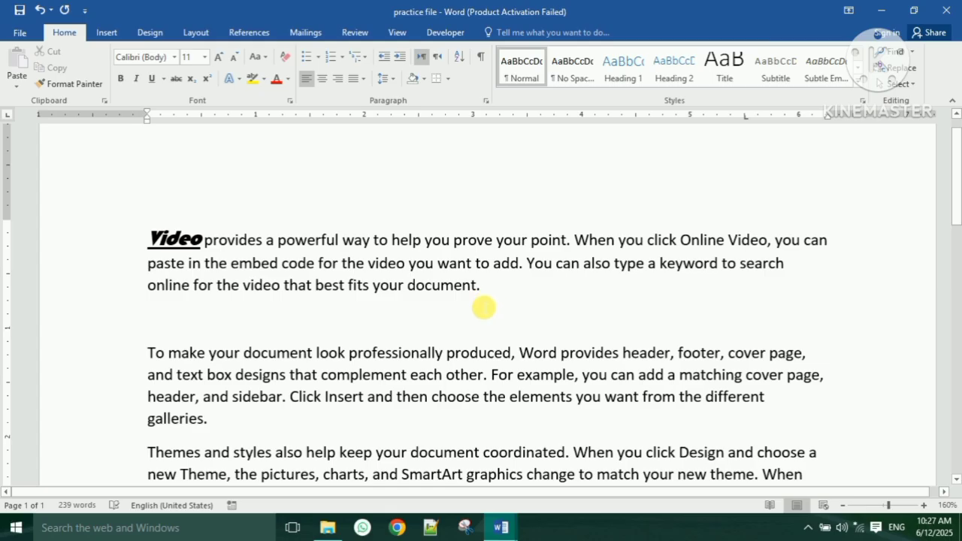
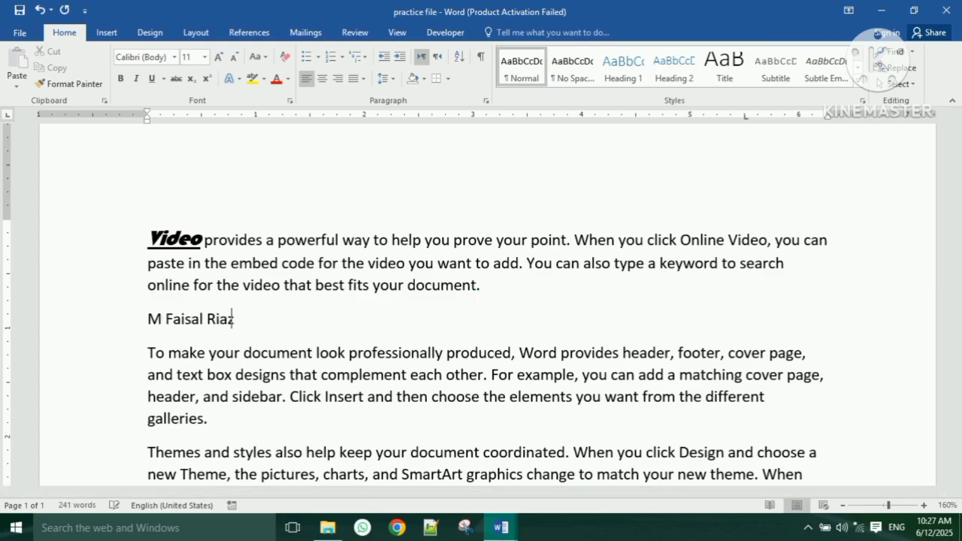
drag(279, 320, 128, 314)
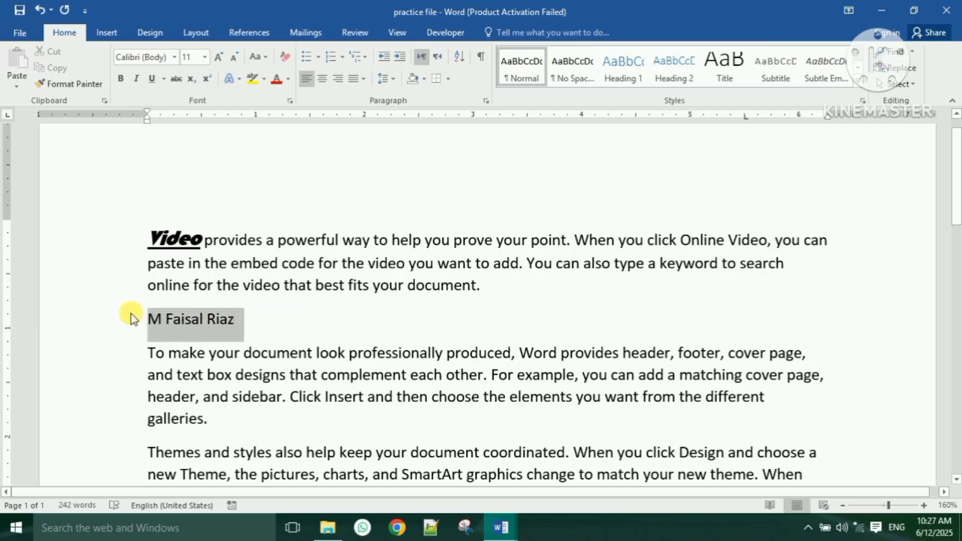
- Cycle the name through lowercase and UPPERCASE, finishing in Sentence case
click(259, 59)
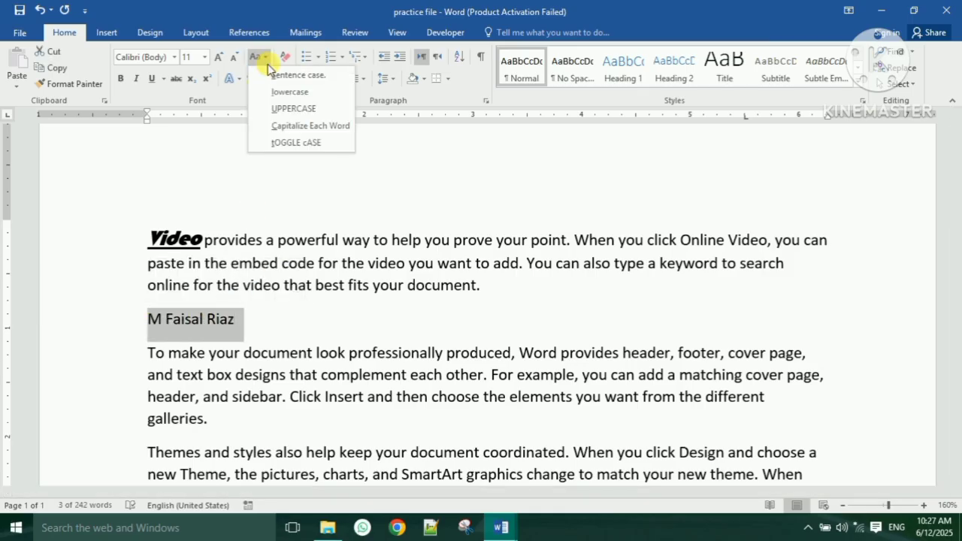
click(290, 92)
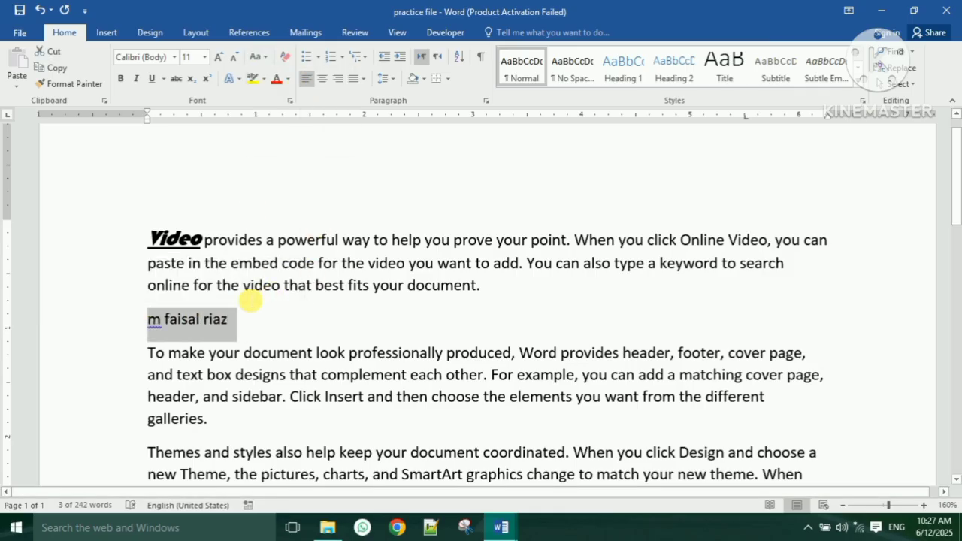
click(259, 59)
click(288, 108)
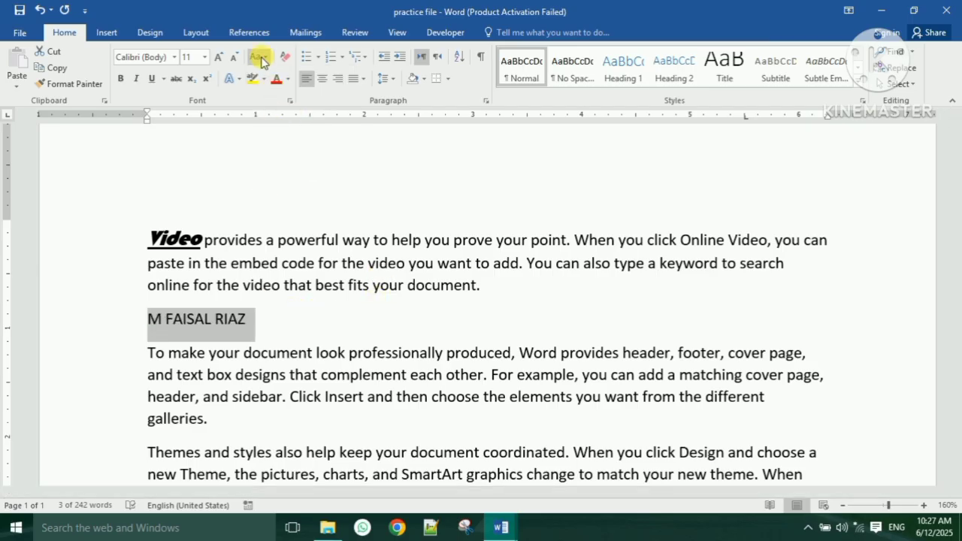
click(257, 58)
click(272, 92)
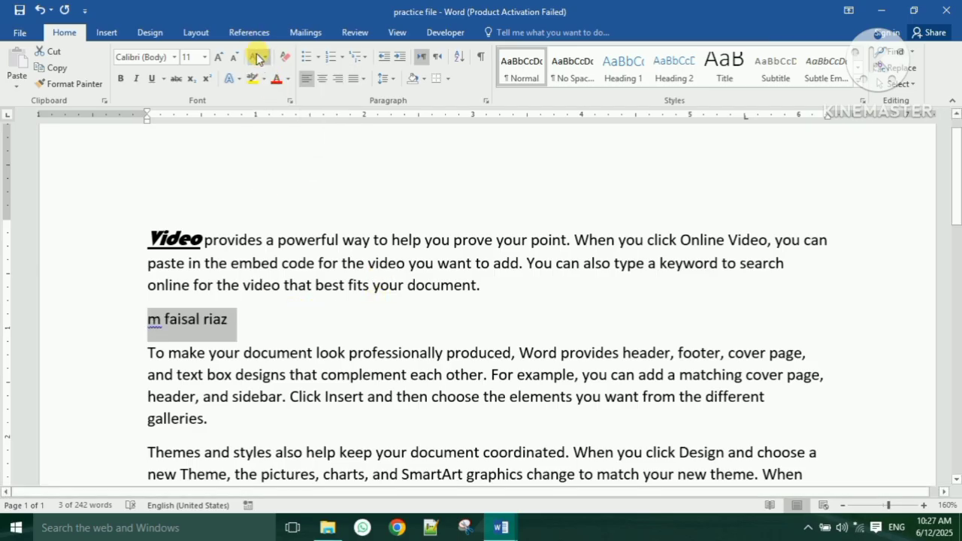
click(259, 58)
click(278, 75)
- Color the opening word Video with the standard Blue font colour
click(195, 239)
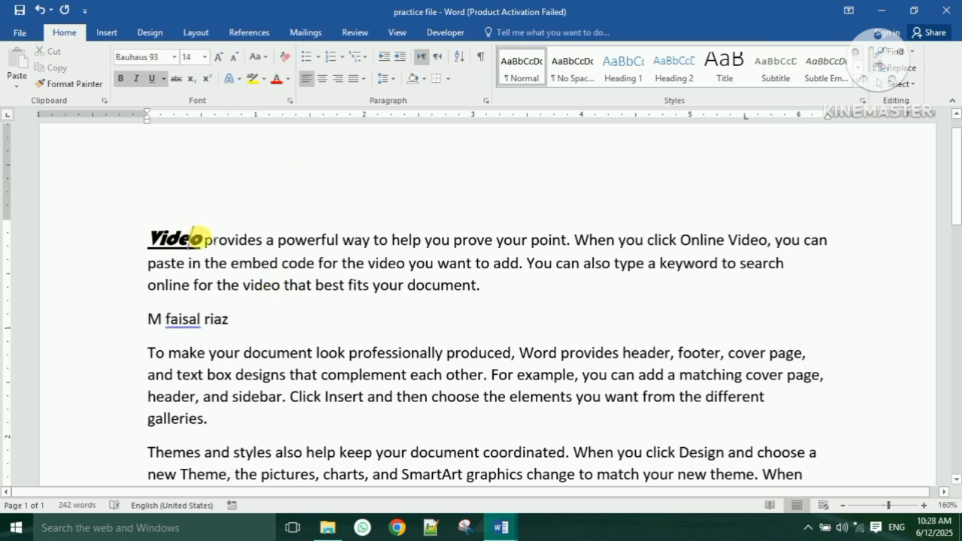
double_click(196, 239)
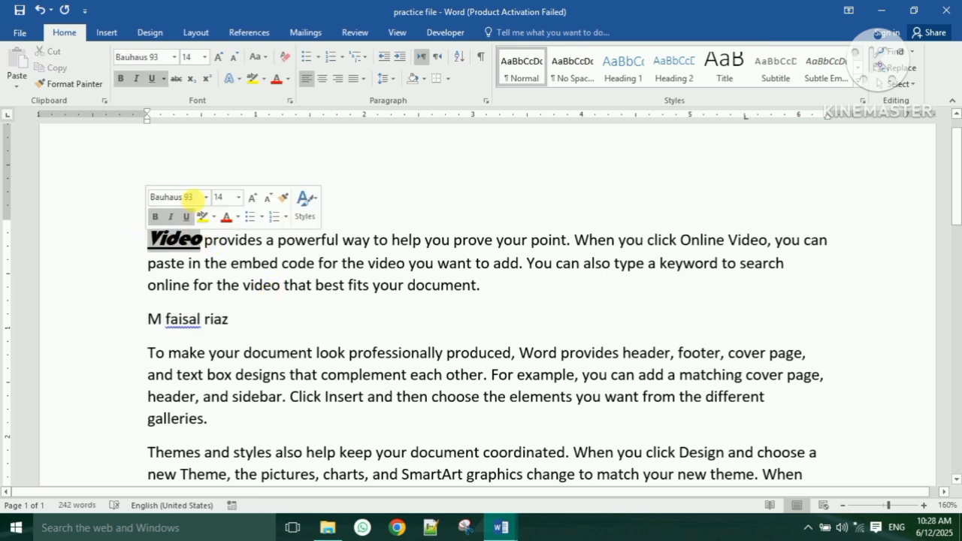
click(289, 79)
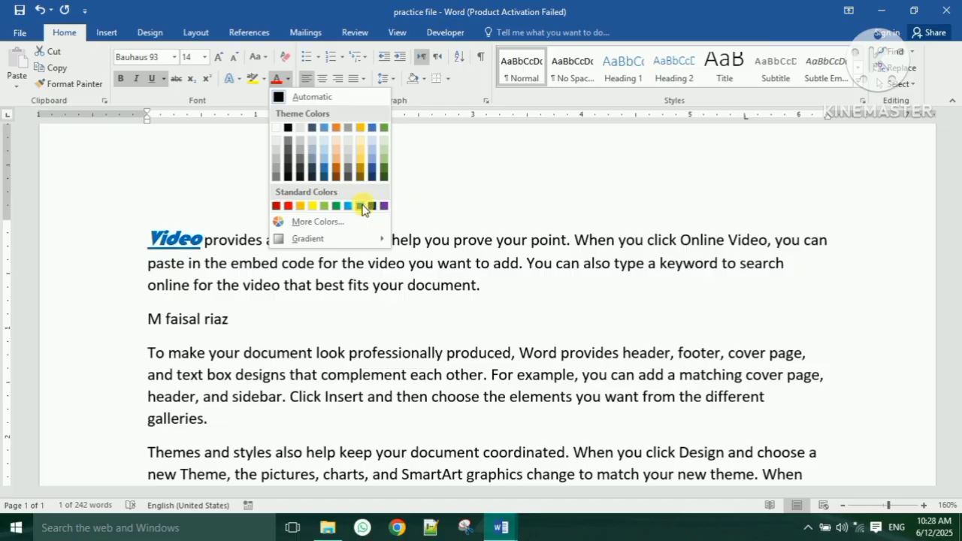
click(370, 206)
click(295, 240)
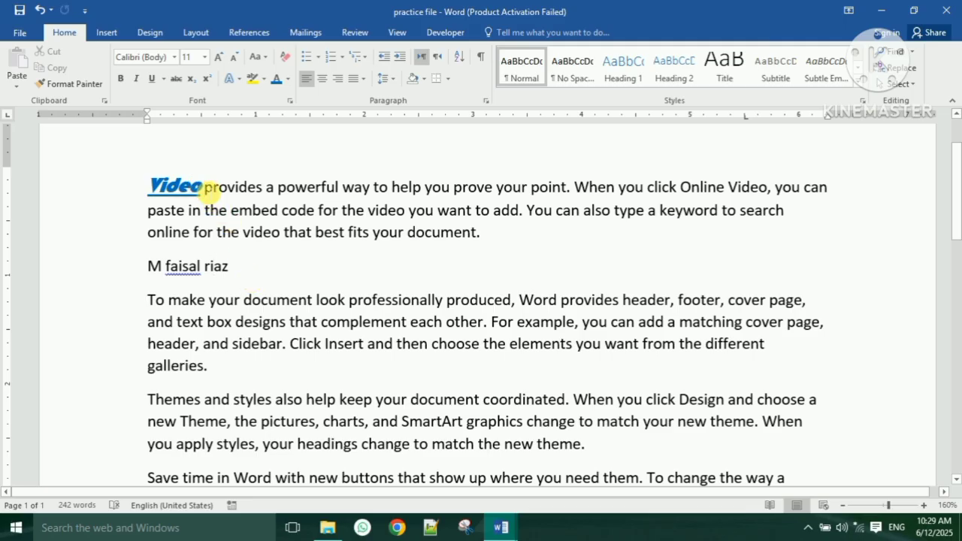
drag(204, 187, 151, 186)
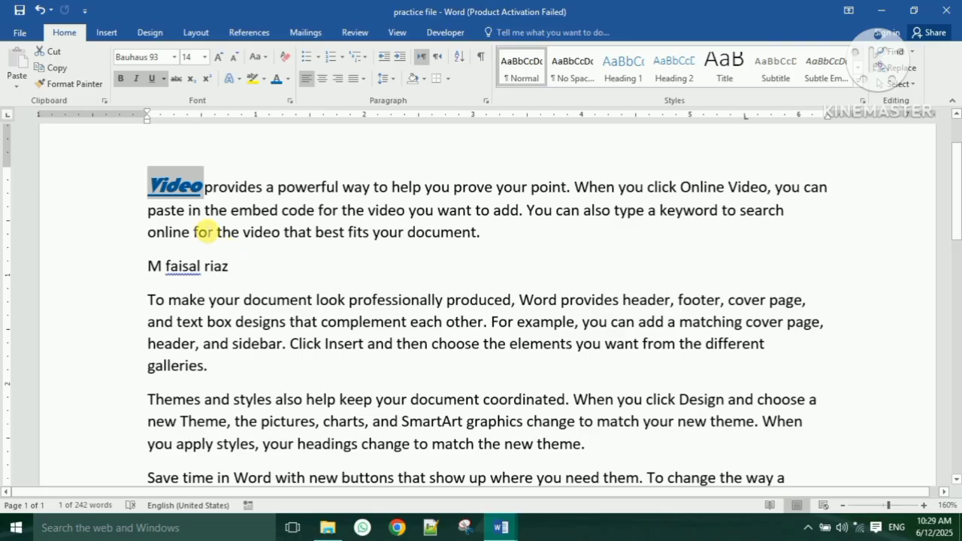
- Copy Video's formatting onto 'professionally' with Format Painter, then clear it back to plain text
click(76, 84)
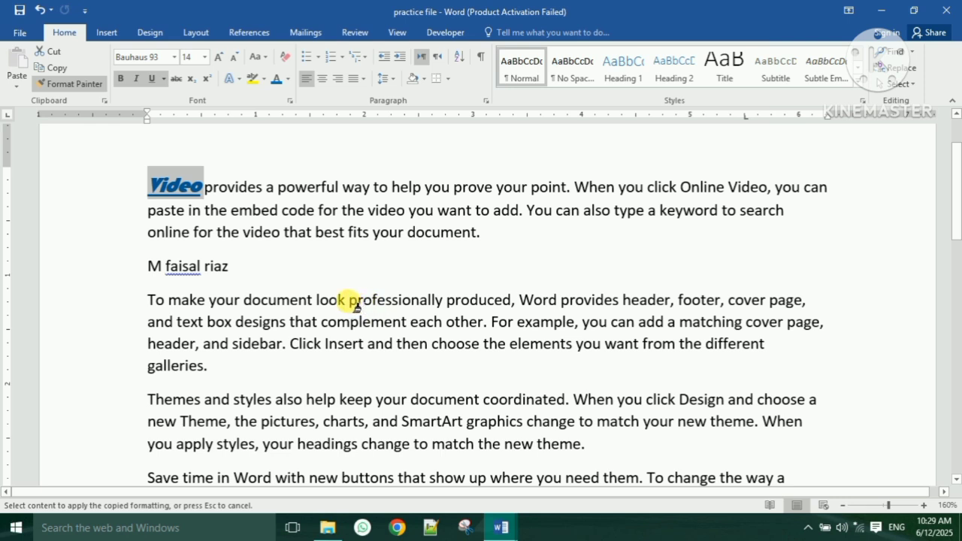
drag(350, 303, 450, 314)
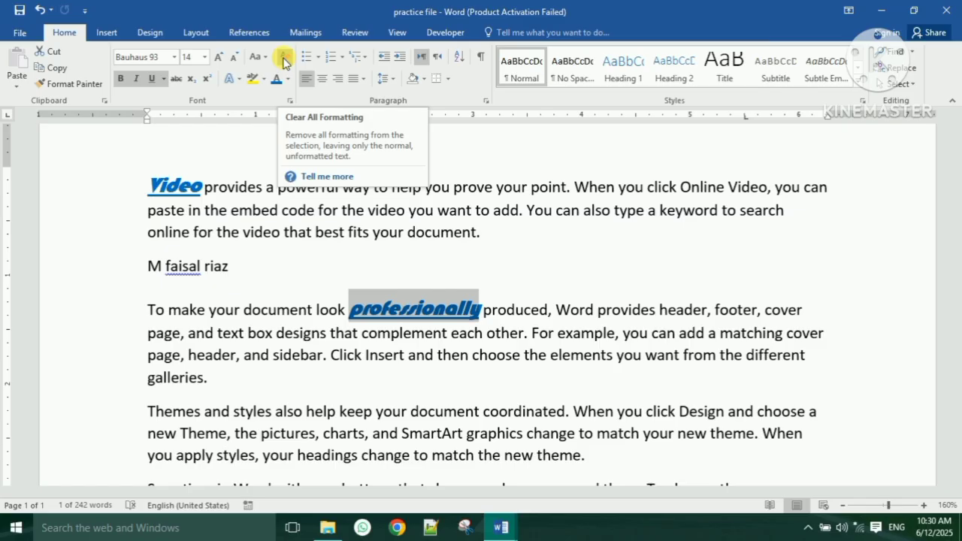
click(284, 60)
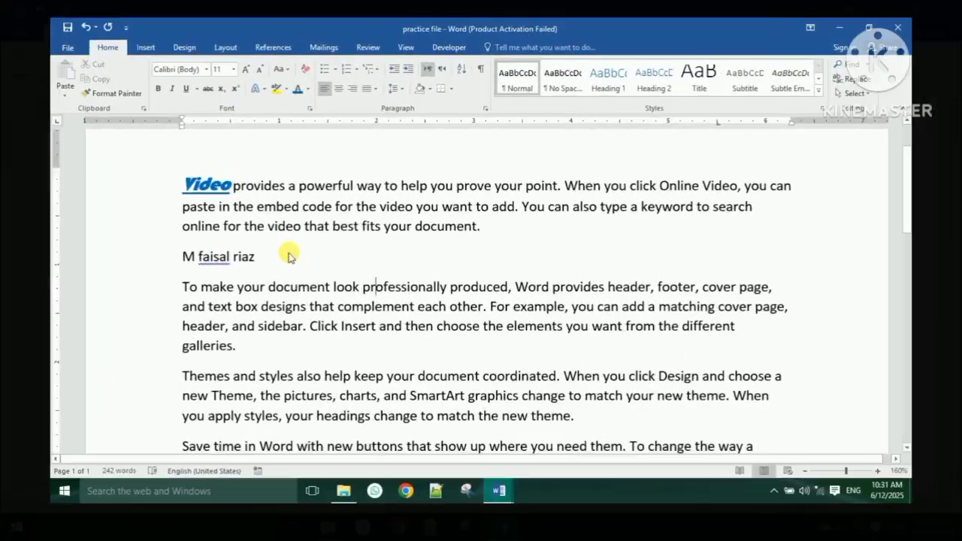
- Add two empty lines below the name line and select the name line
click(273, 272)
key(Return)
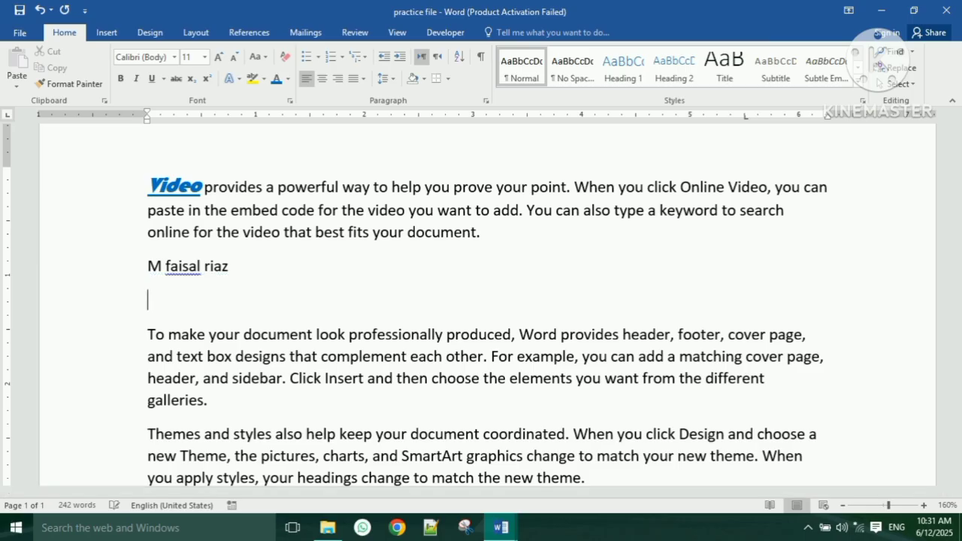
key(Return)
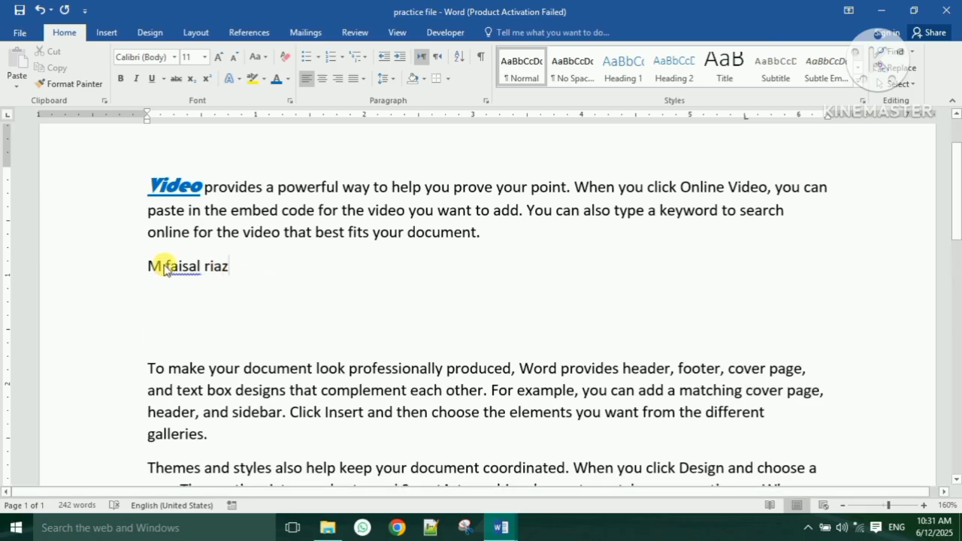
drag(149, 266, 236, 267)
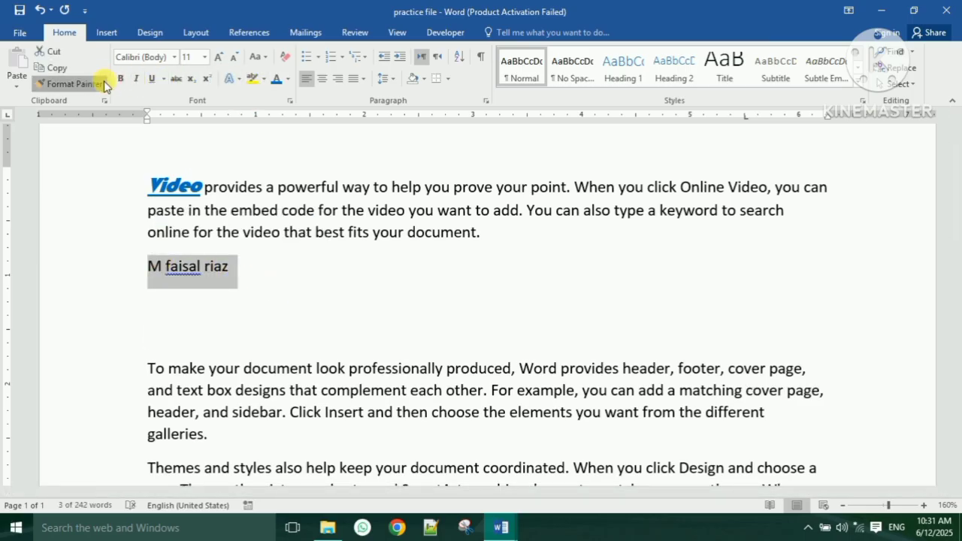
- Make the name line bold, 16 pt and green
click(68, 83)
click(103, 88)
click(121, 78)
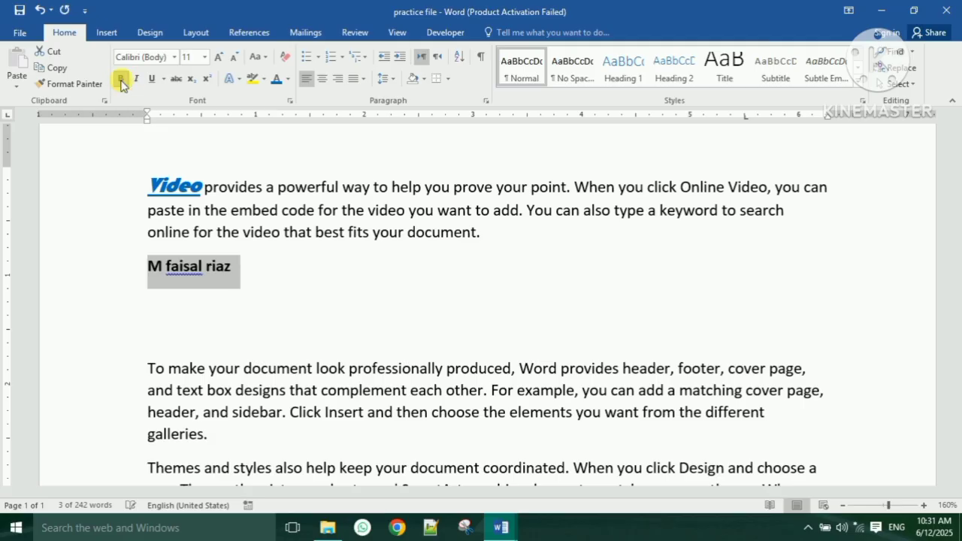
click(222, 61)
click(221, 60)
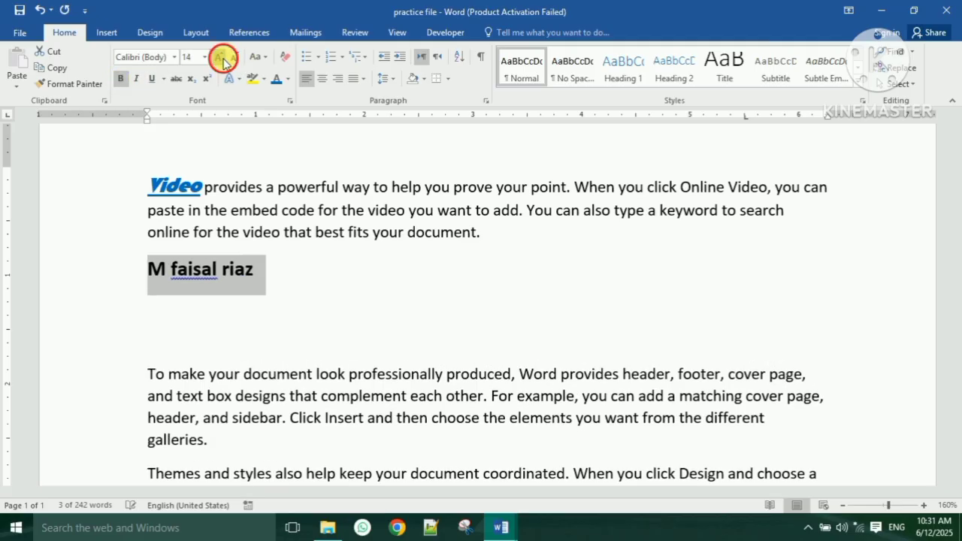
click(222, 60)
click(288, 78)
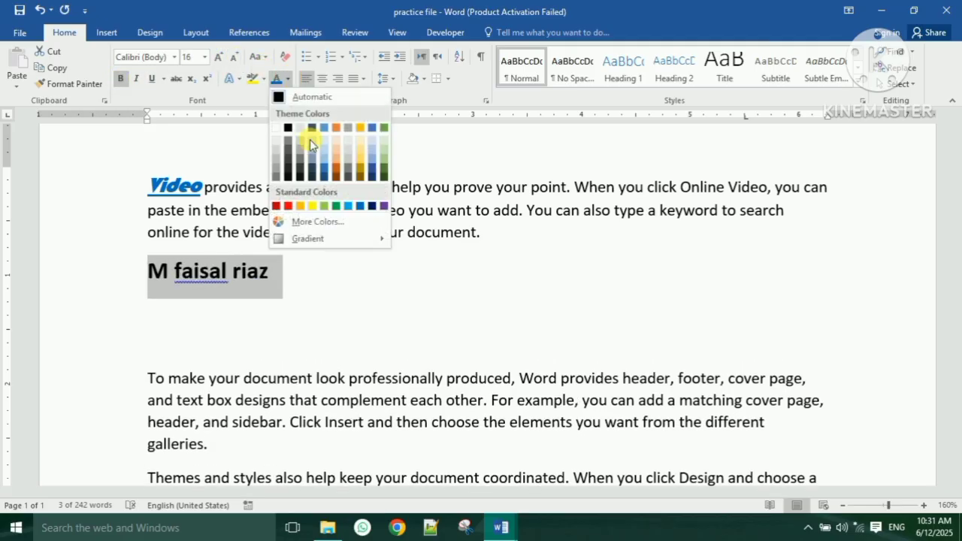
click(339, 206)
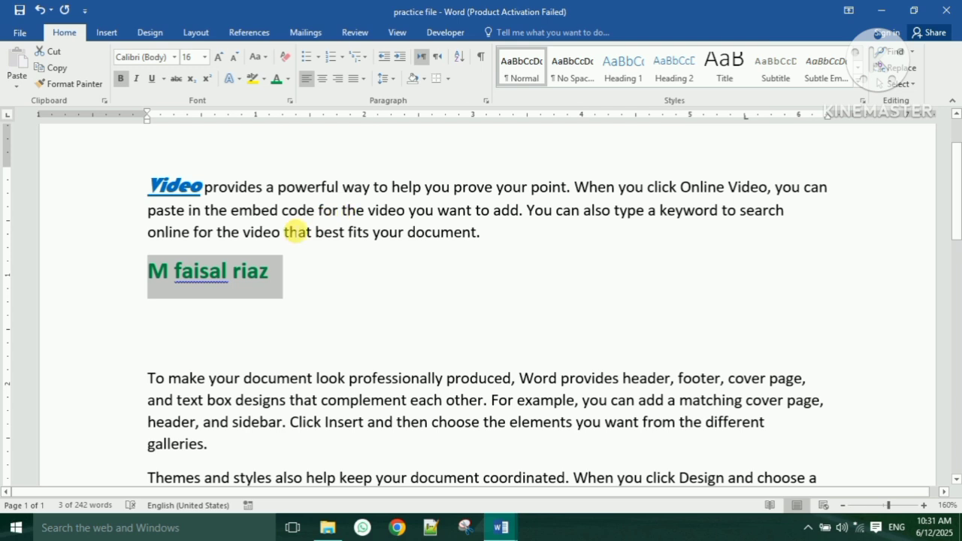
- Replace the lowercase initials of the second name and the surname with capitals
click(176, 272)
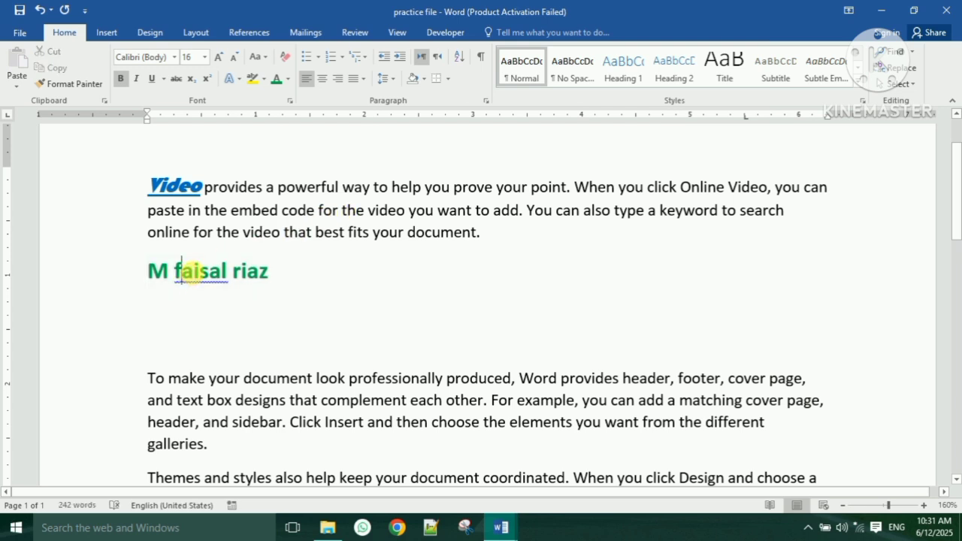
key(BackSpace)
text(F)
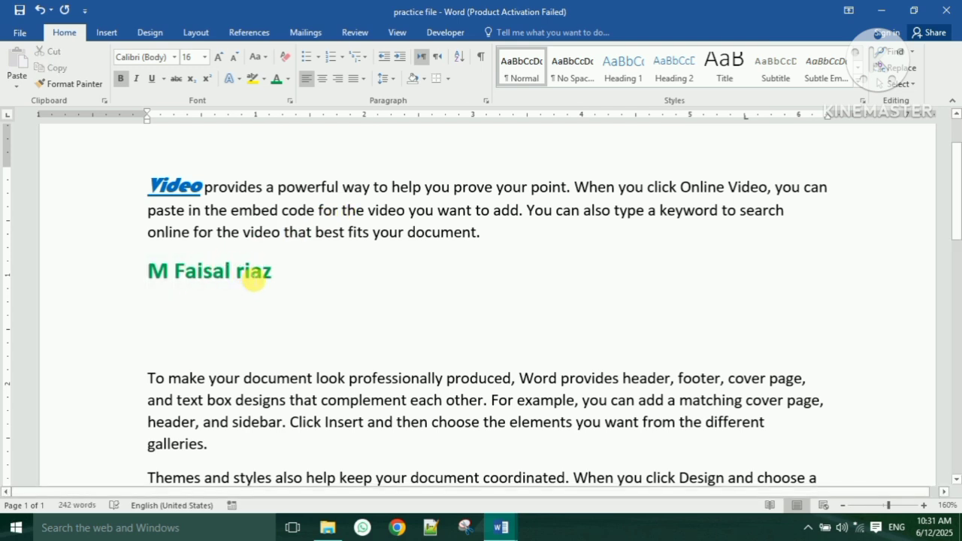
click(245, 271)
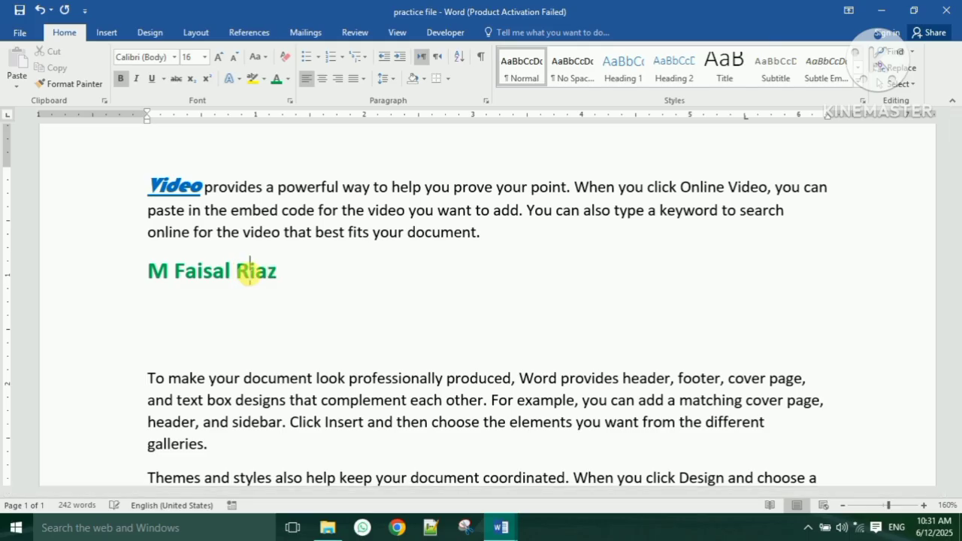
key(BackSpace)
text(R)
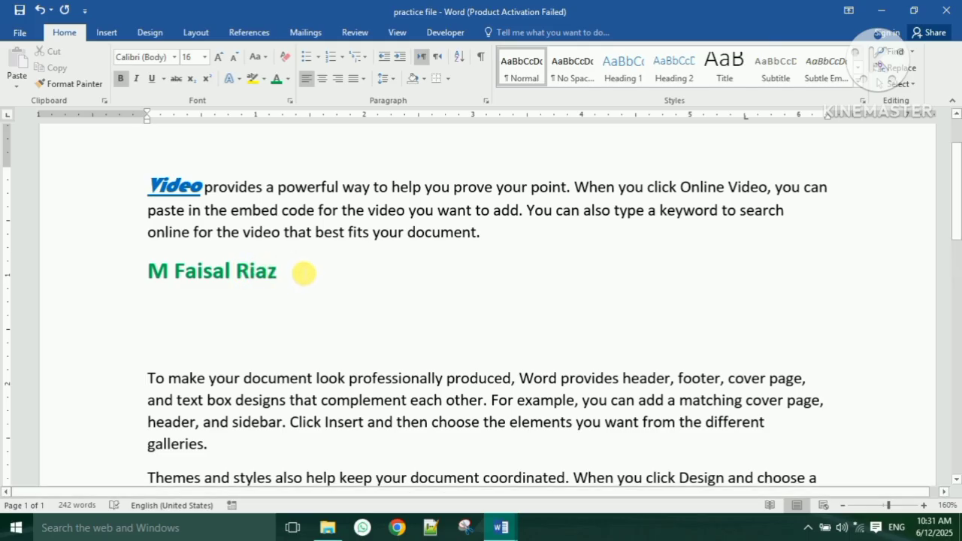
- Copy the name line and paste it below twice: Keep Source Formatting, then Keep Text Only
drag(301, 274, 153, 272)
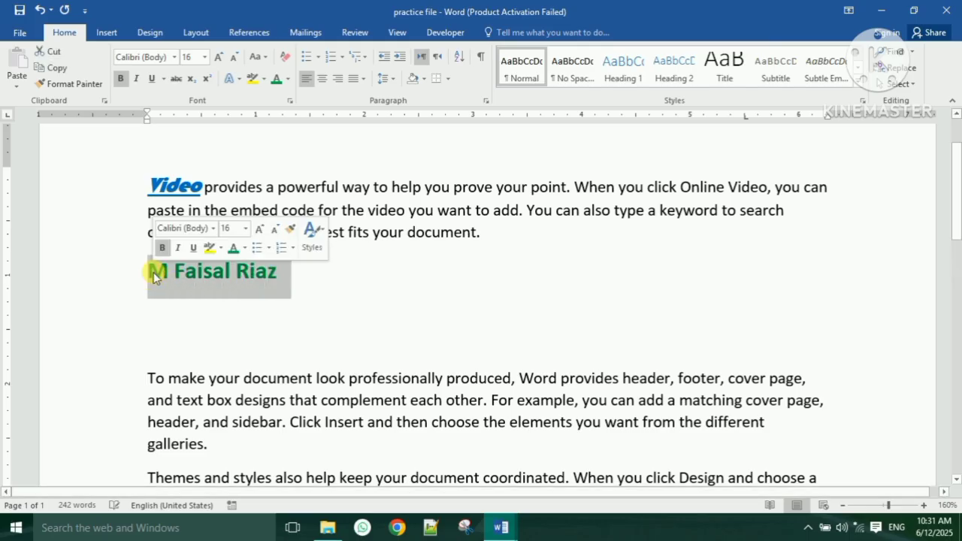
click(58, 67)
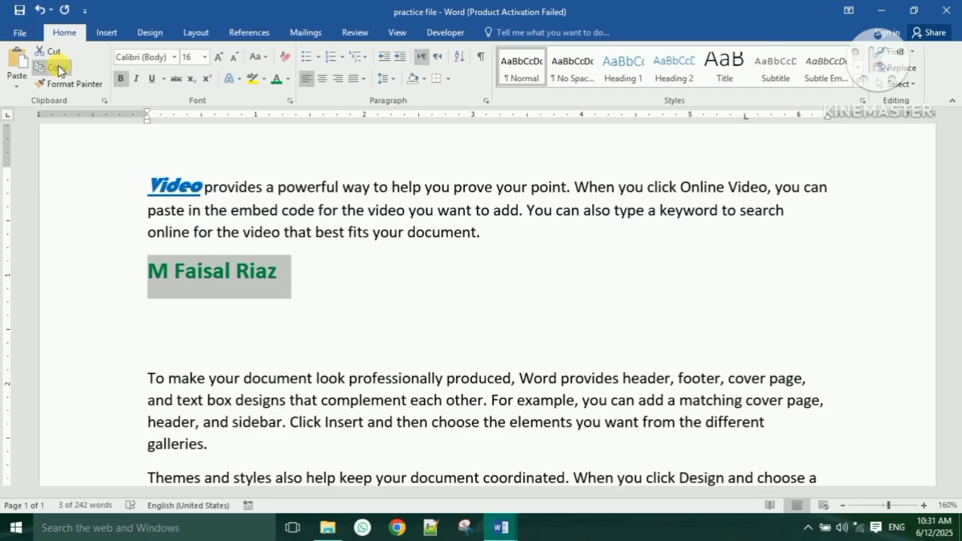
click(182, 316)
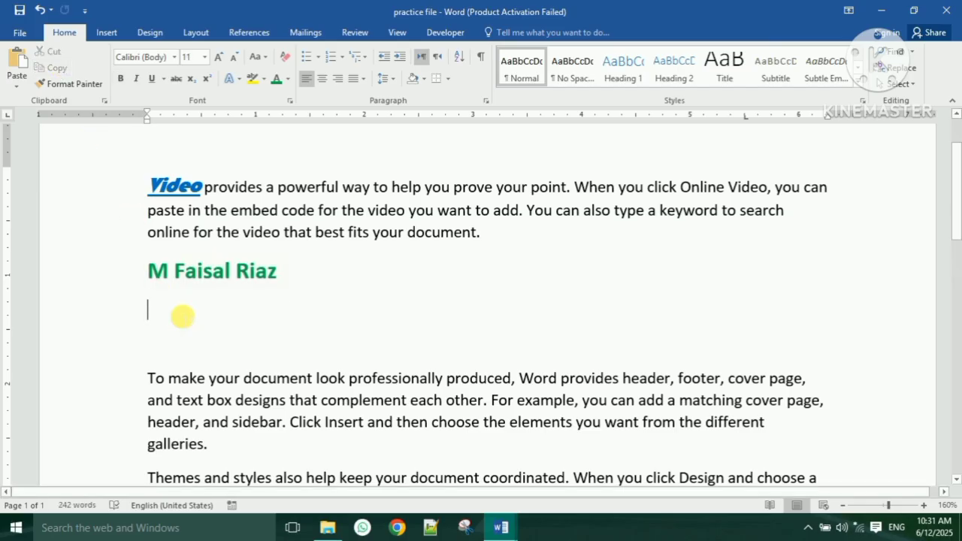
click(23, 88)
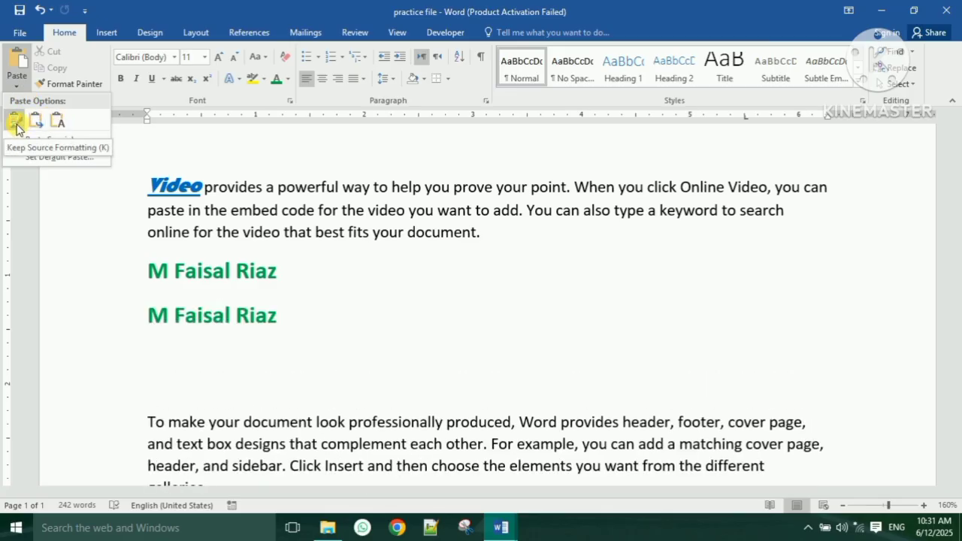
click(16, 125)
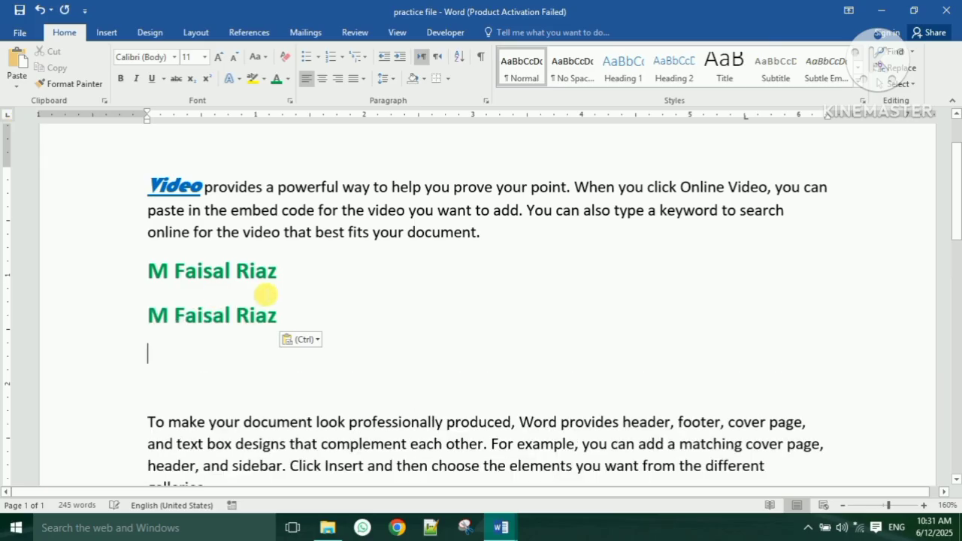
click(16, 81)
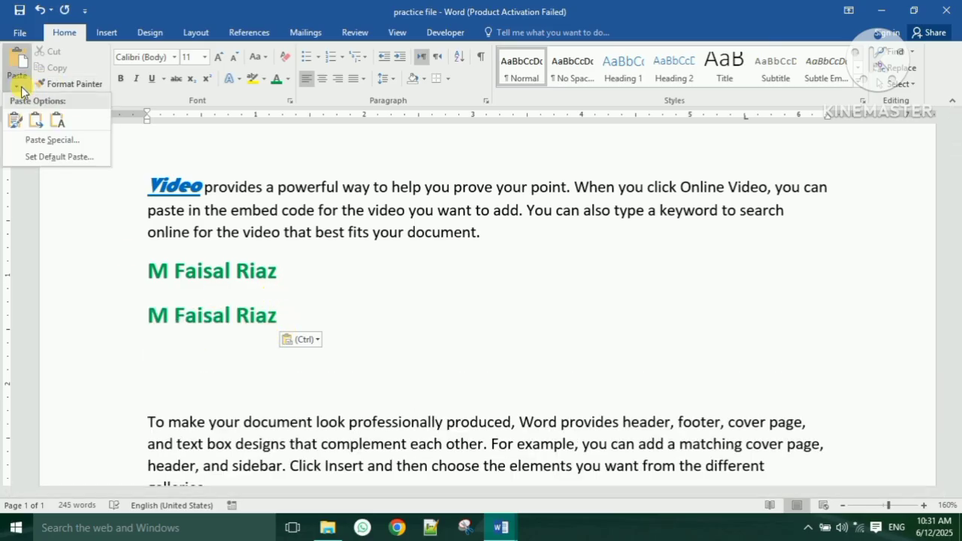
click(58, 120)
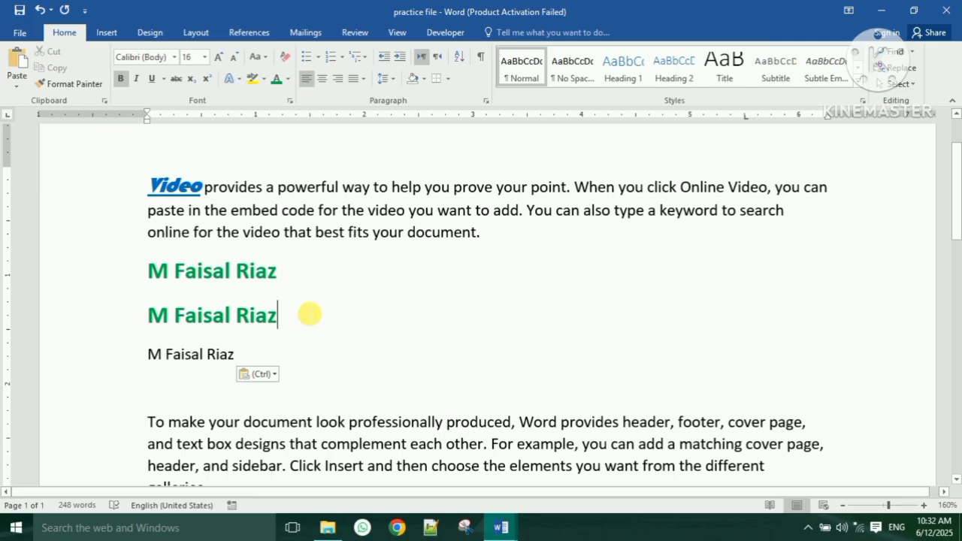
drag(292, 272, 150, 273)
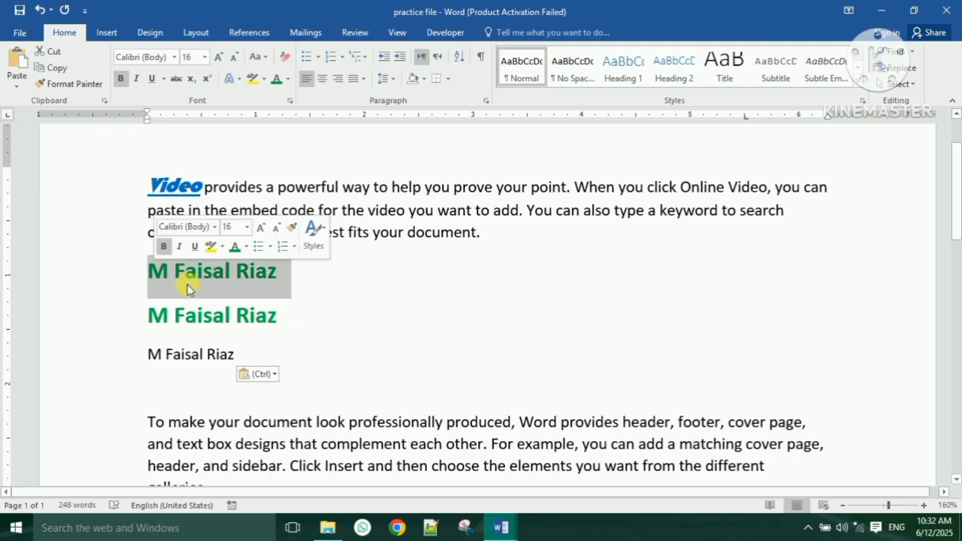
click(335, 83)
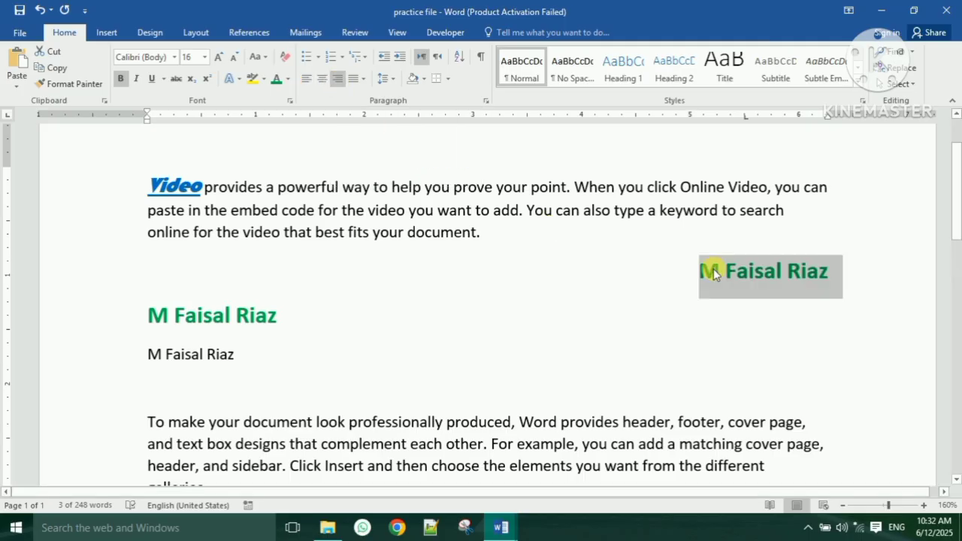
click(324, 82)
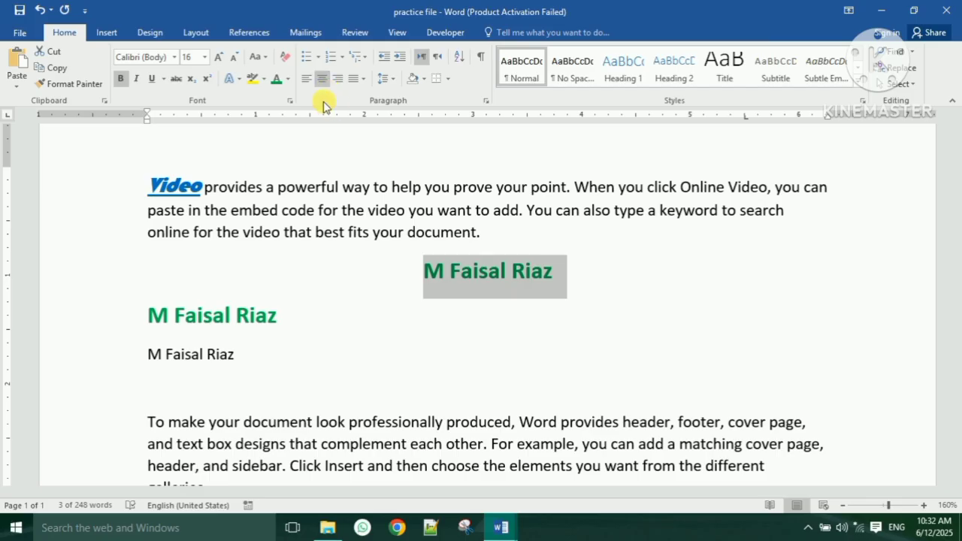
click(308, 85)
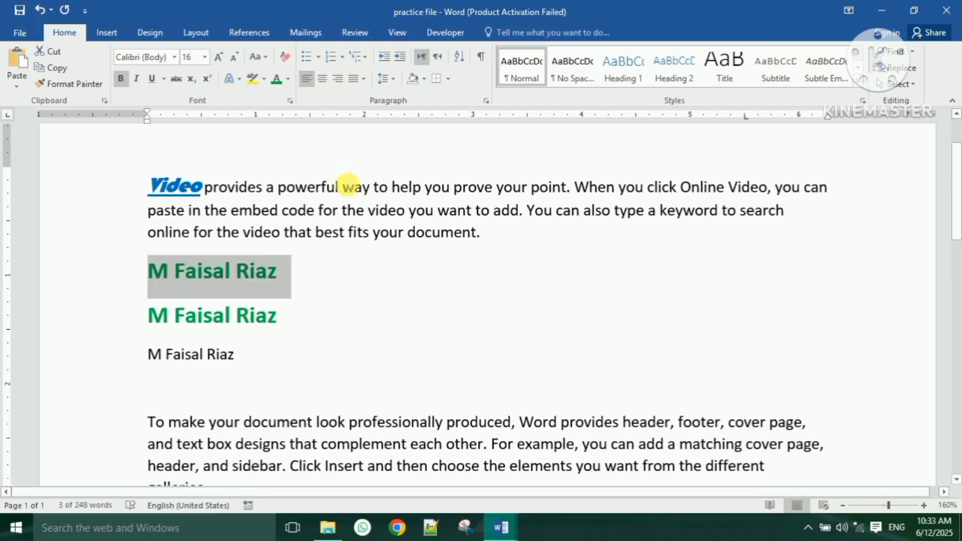
click(336, 272)
scroll(339, 280, down, 2)
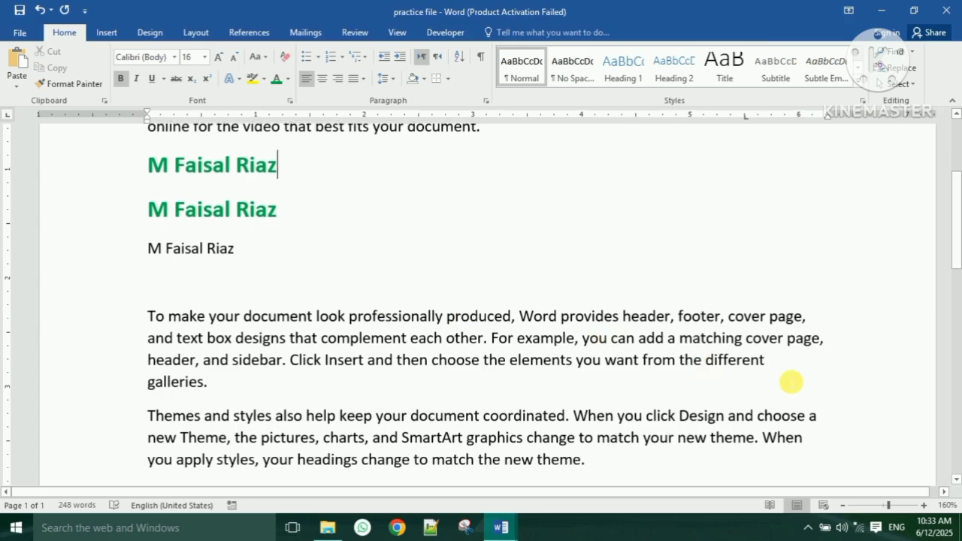
click(814, 327)
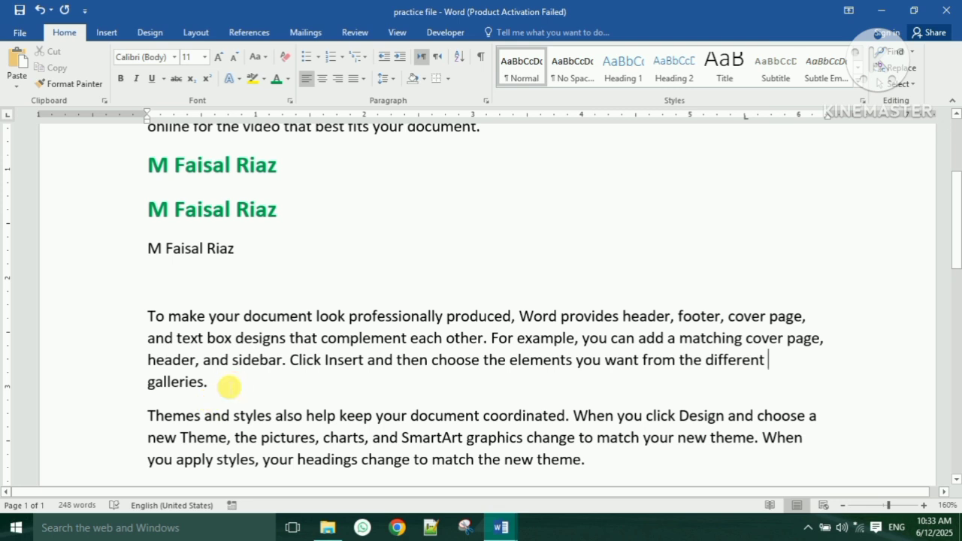
- Fully justify the first body paragraph, then all four body paragraphs
drag(229, 386, 151, 316)
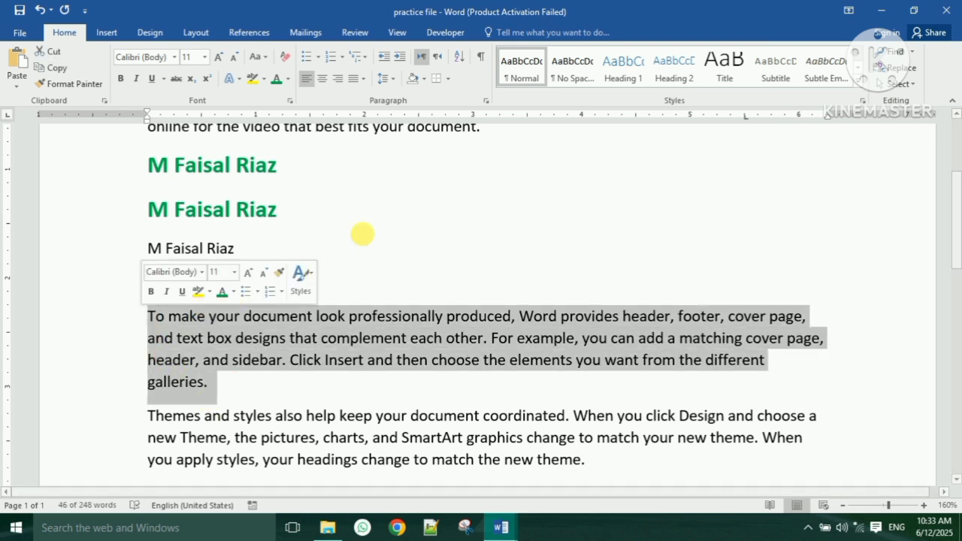
click(362, 80)
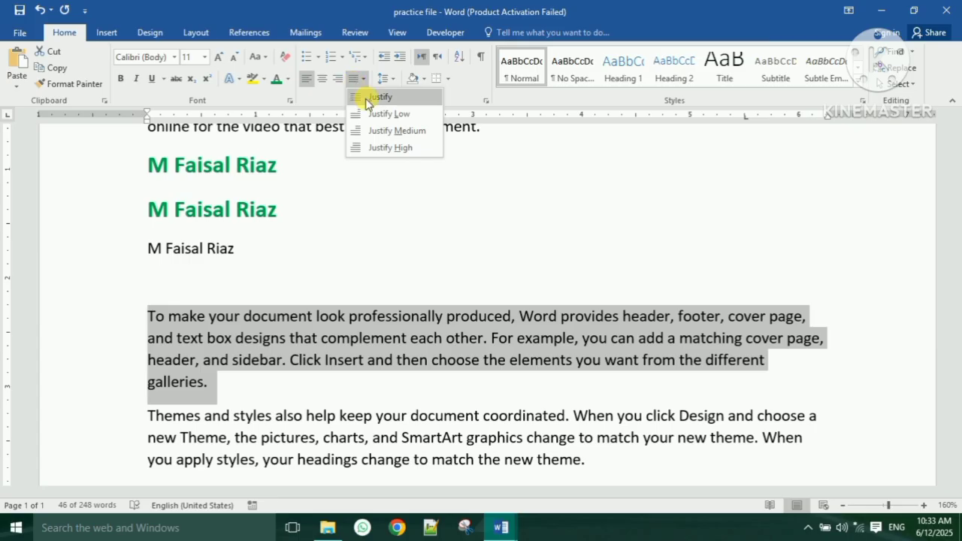
click(373, 98)
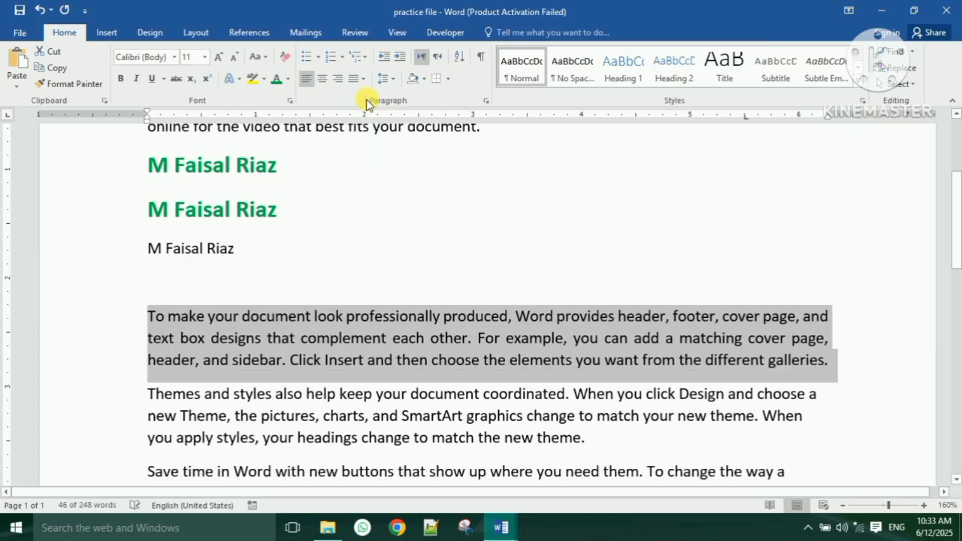
click(838, 315)
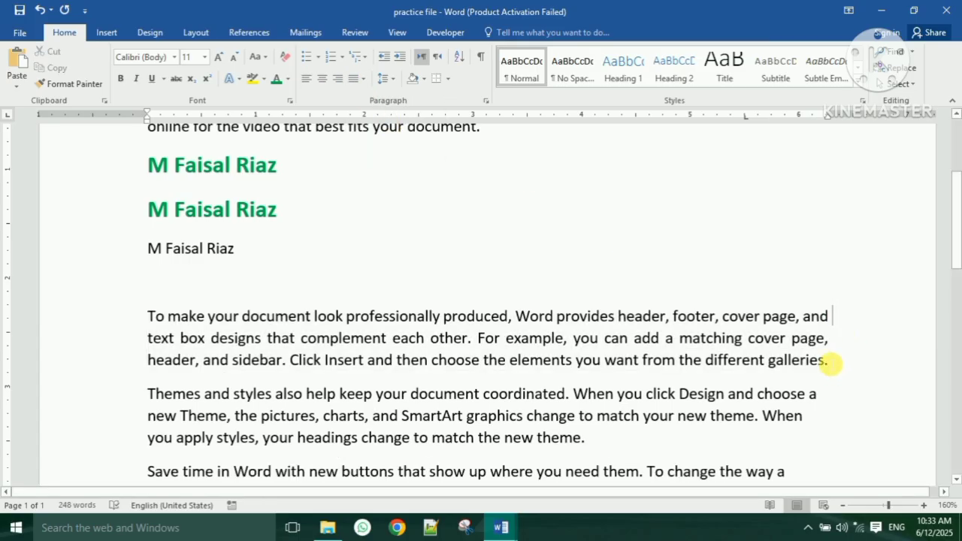
scroll(828, 362, down, 1)
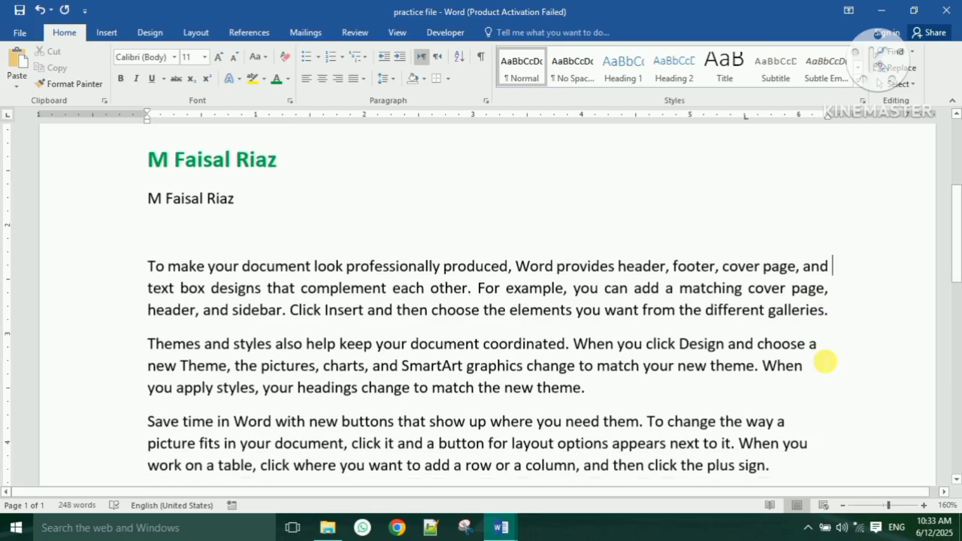
ctrl+scroll(779, 346, down, 3)
ctrl+scroll(778, 345, down, 1)
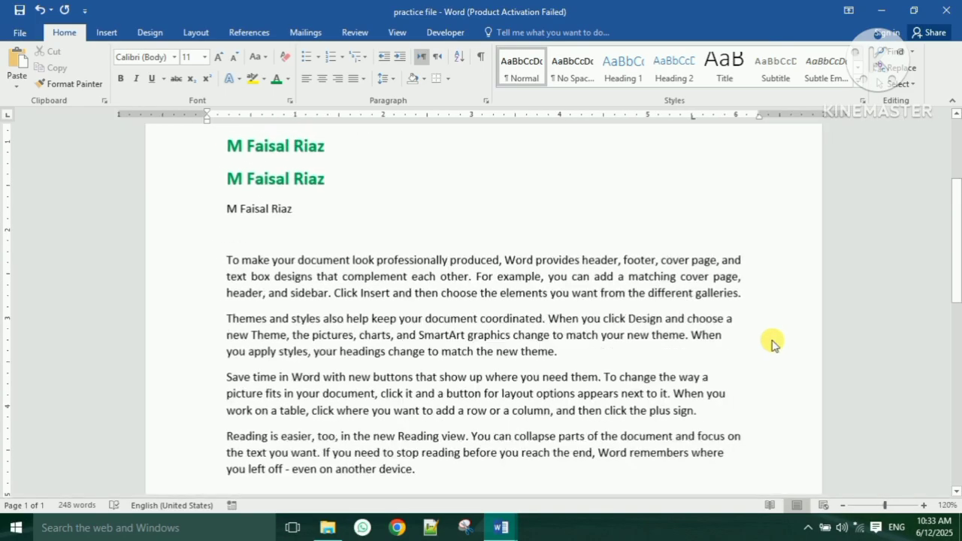
drag(416, 467, 225, 264)
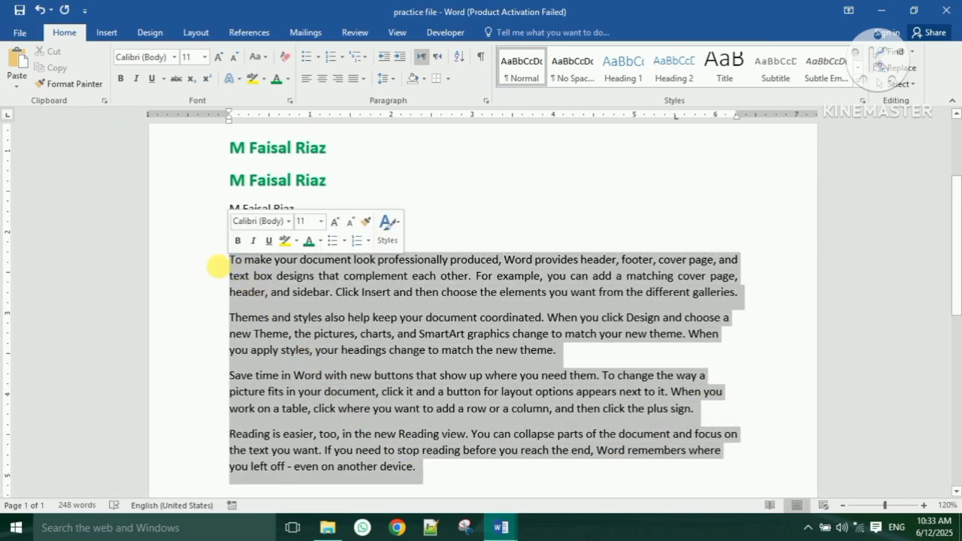
click(355, 82)
click(372, 96)
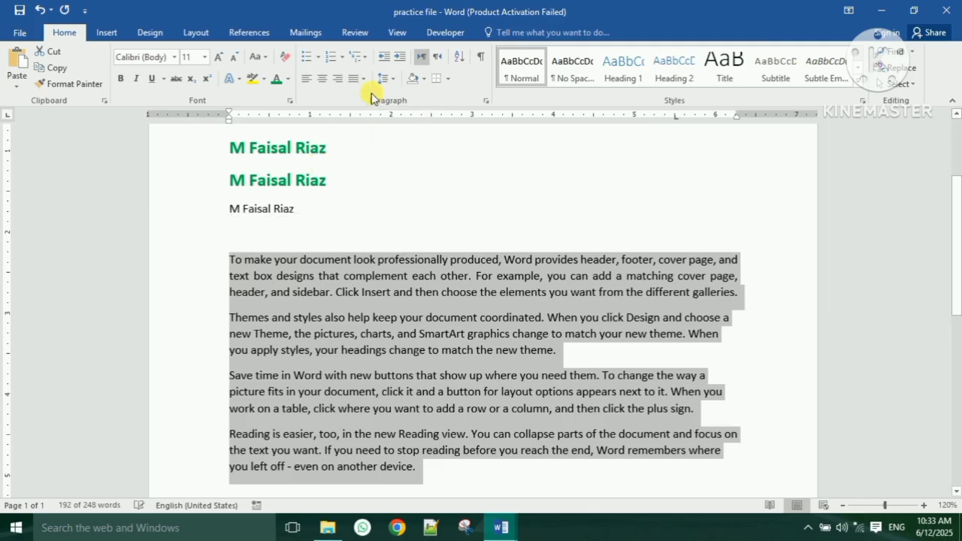
click(736, 316)
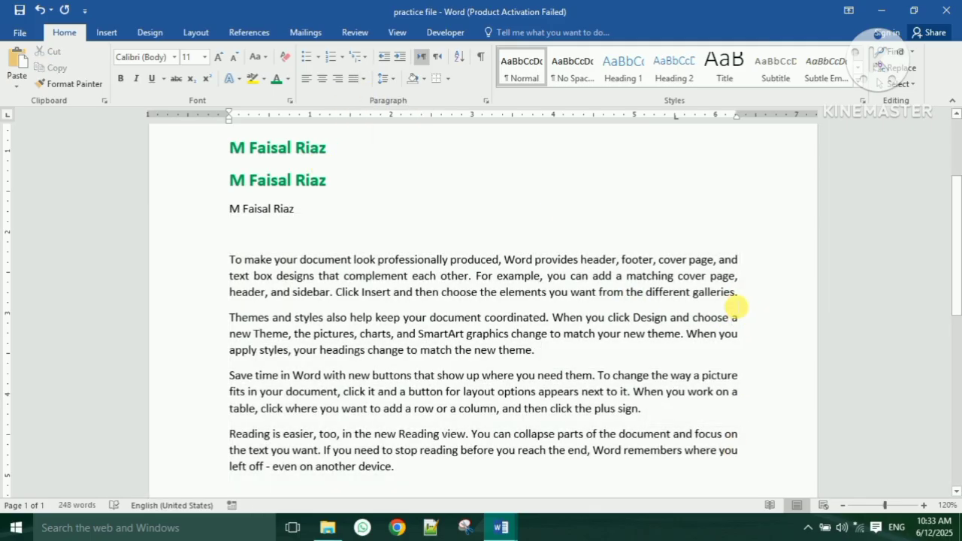
- Set the four body paragraphs to 1.0 line spacing
drag(397, 469, 230, 260)
click(382, 78)
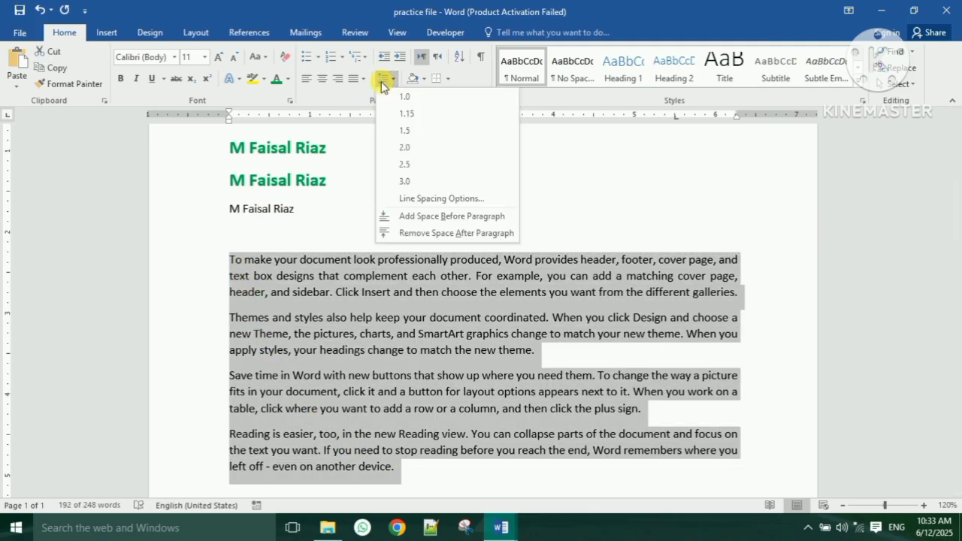
click(382, 78)
click(383, 82)
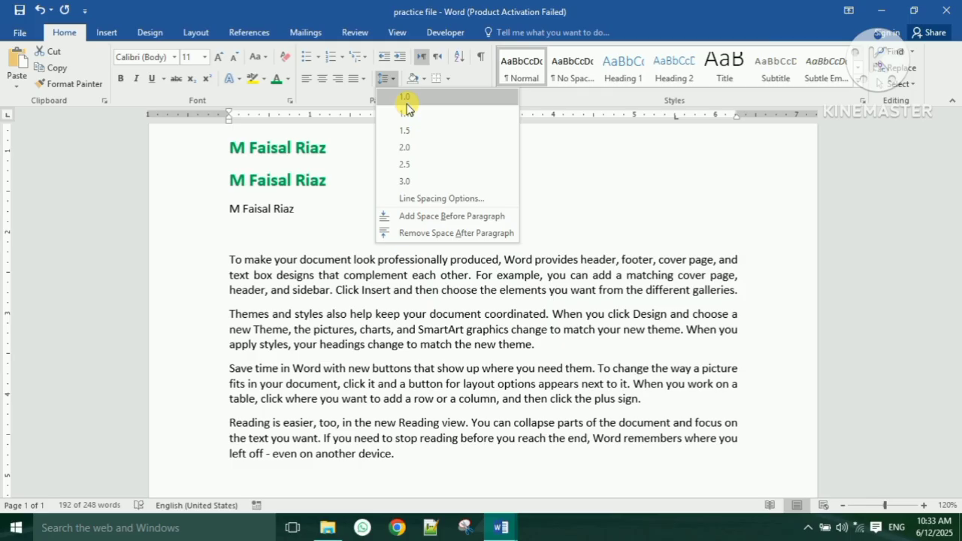
click(405, 103)
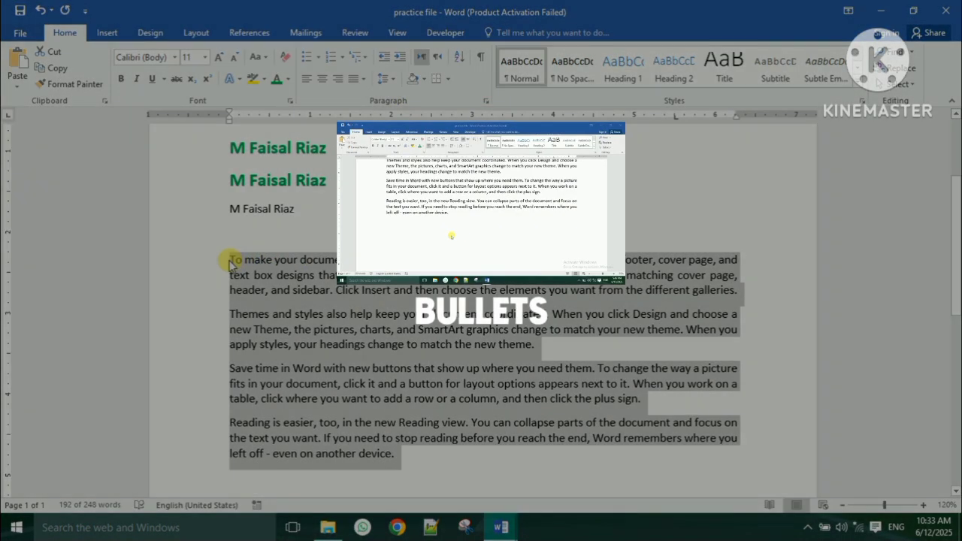
click(234, 260)
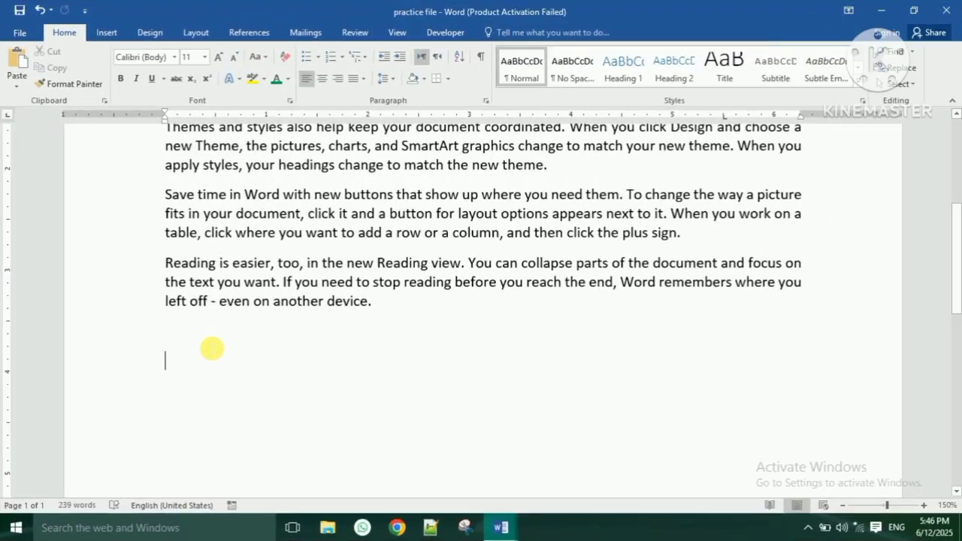
- Start a bulleted list with MS Excel, MS Word and MS PowerPoint
scroll(219, 344, down, 1)
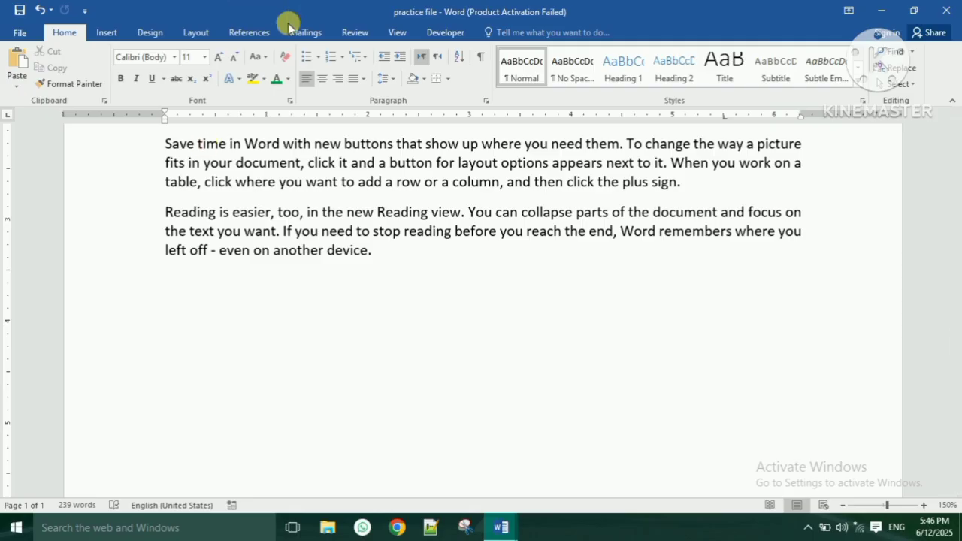
click(311, 58)
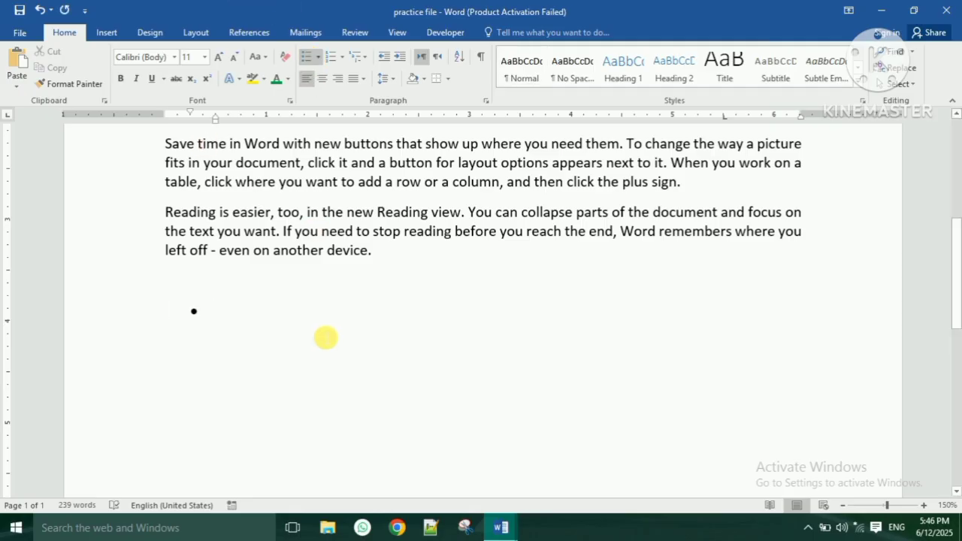
text(M)
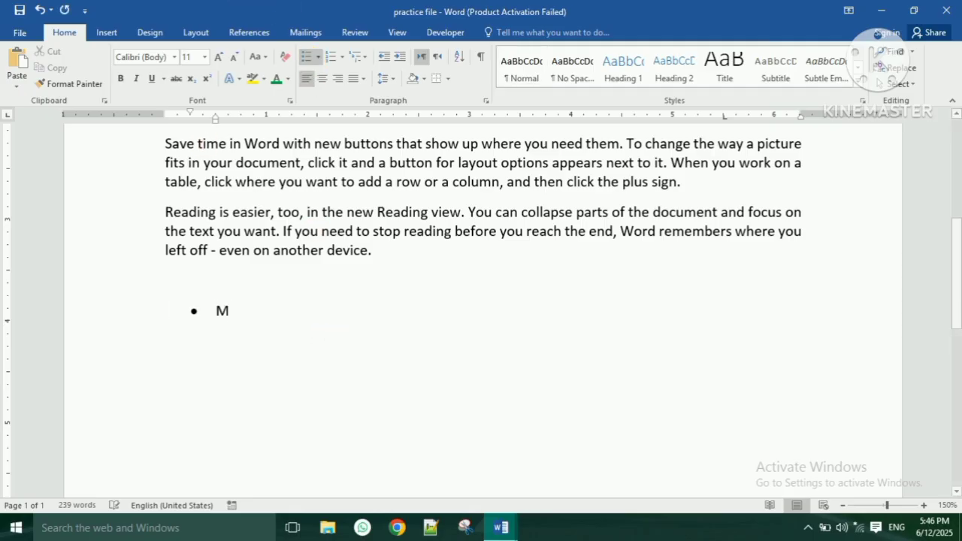
text(S Excel)
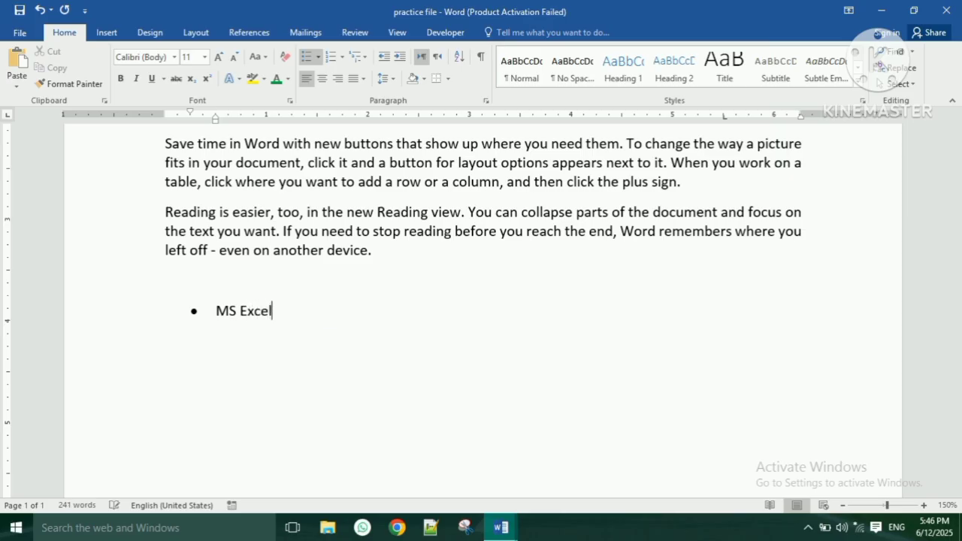
key(Return)
text(MS Word)
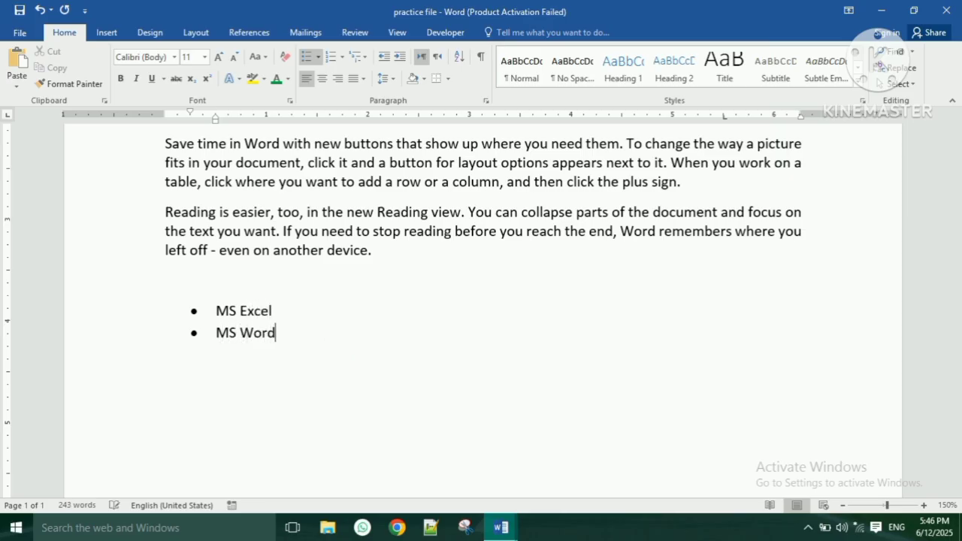
key(Return)
text(MS Powerp)
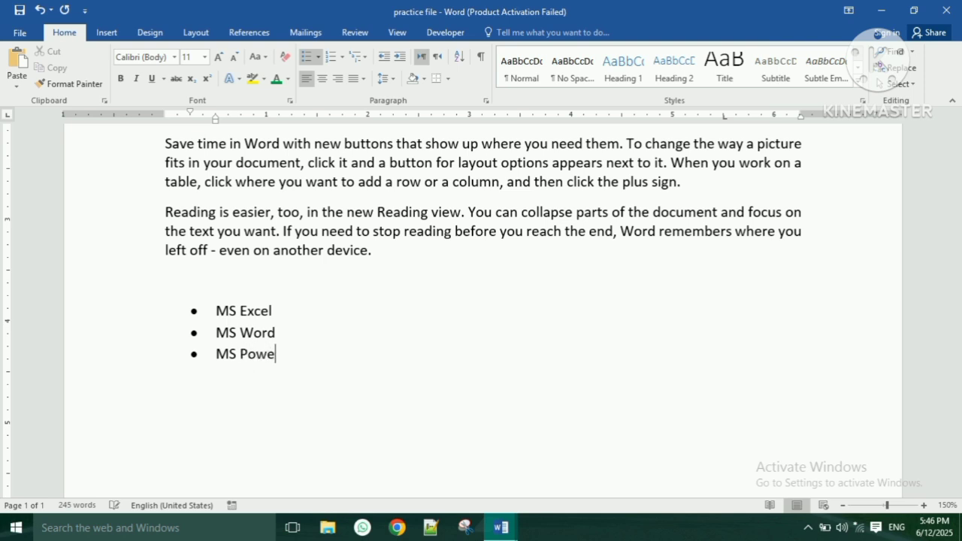
key(BackSpace)
text(Point)
key(BackSpace)
key(BackSpace)
key(BackSpace)
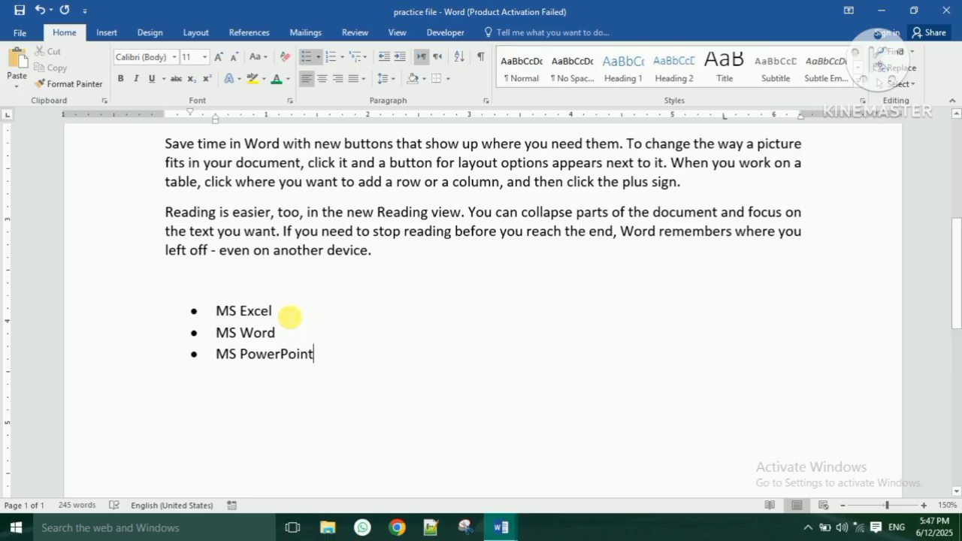
- Add indented sub-items If formula, Vlookup and Pivot table under MS Excel
click(305, 319)
key(Return)
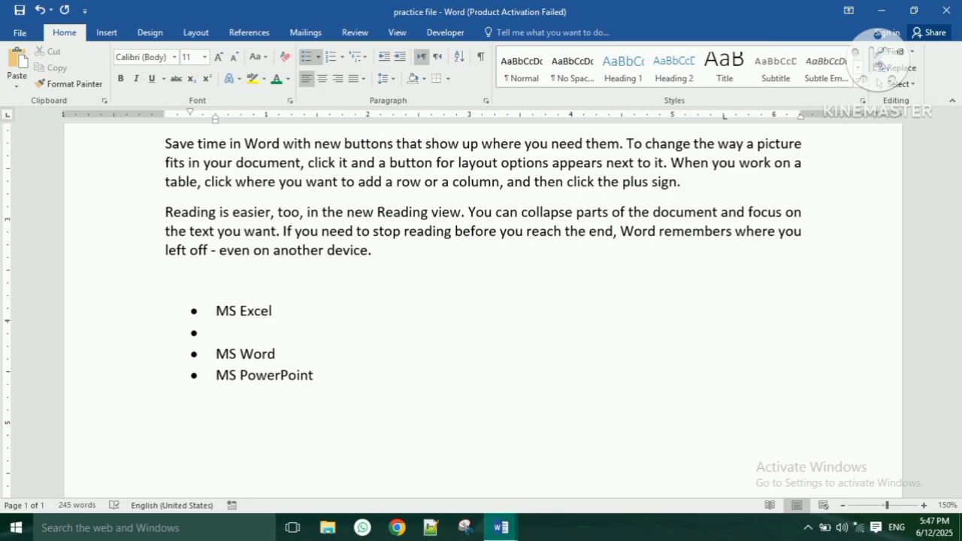
key(Tab)
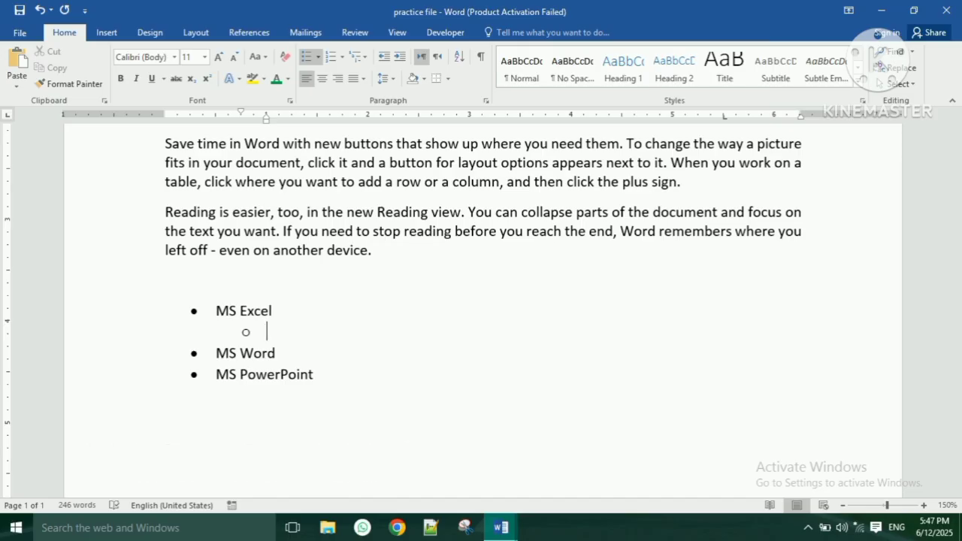
text(if formula)
key(Return)
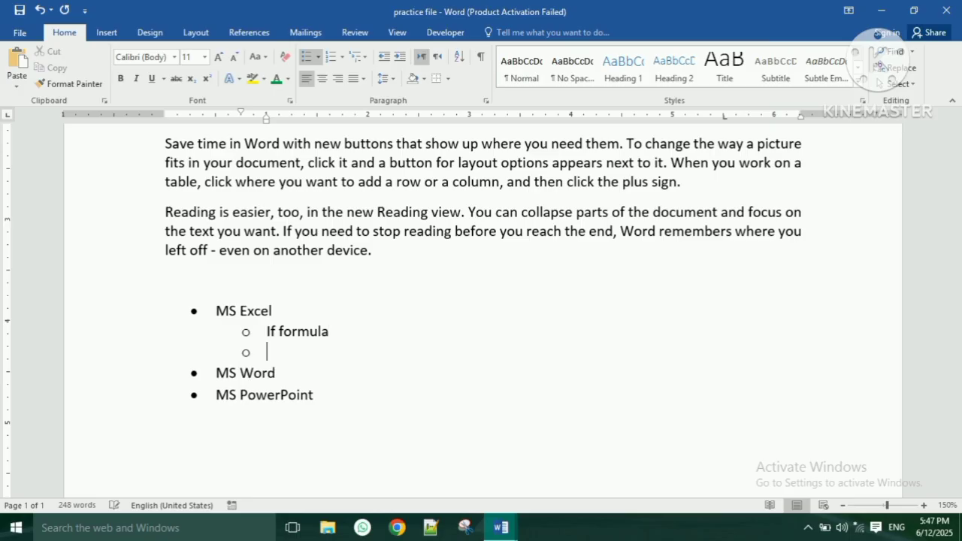
text(vlookup)
key(Return)
text(pi)
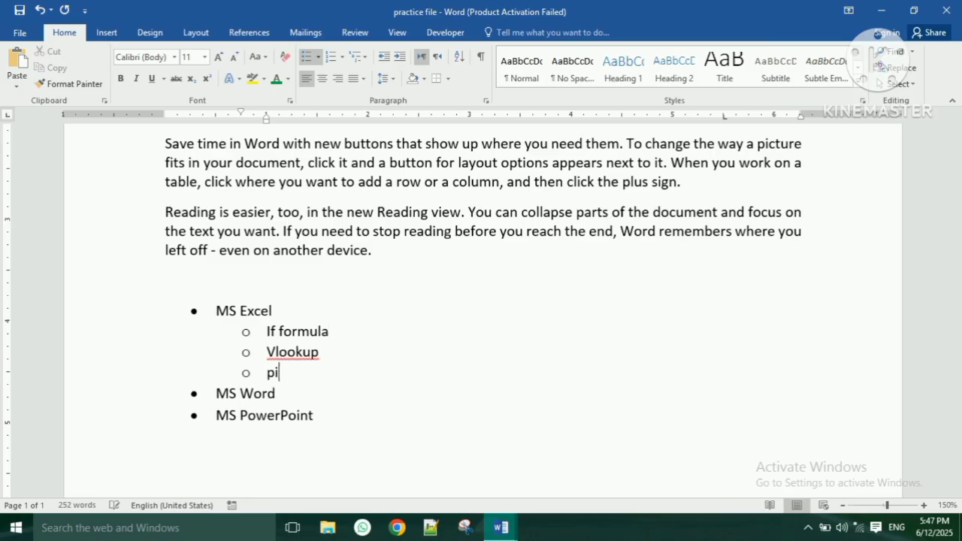
text(vot table)
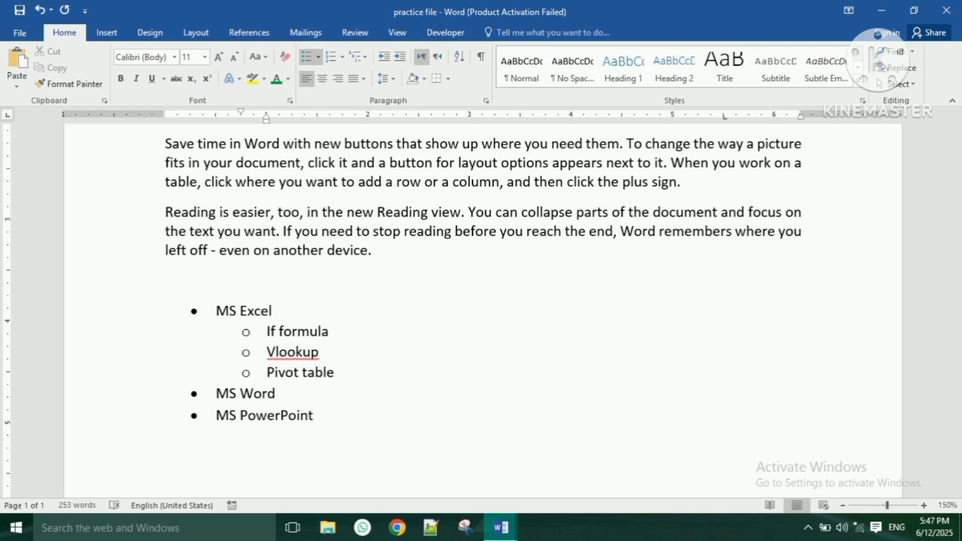
key(Return)
key(Return)
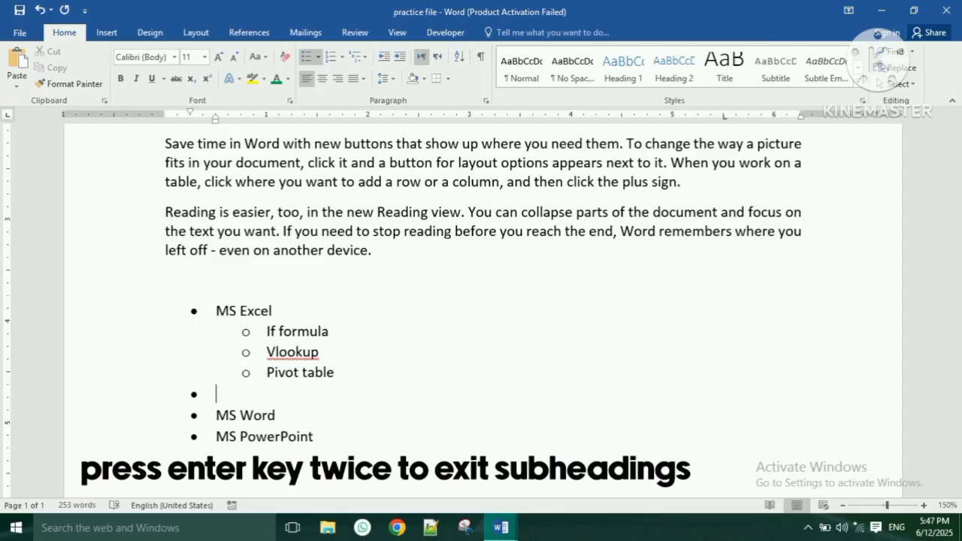
key(BackSpace)
key(BackSpace)
key(BackSpace)
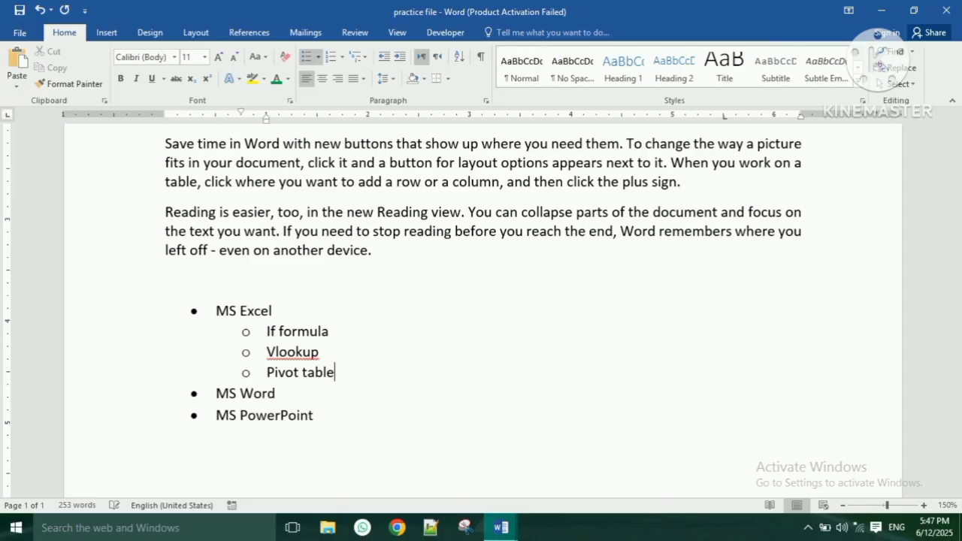
- Add indented sub-items Mail merge and Resume making under MS Word
click(276, 393)
key(Return)
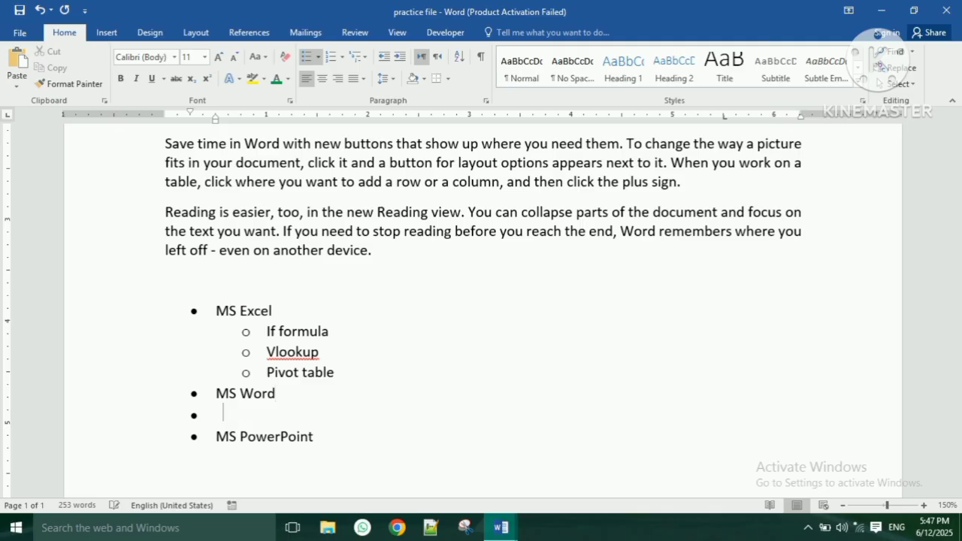
key(Tab)
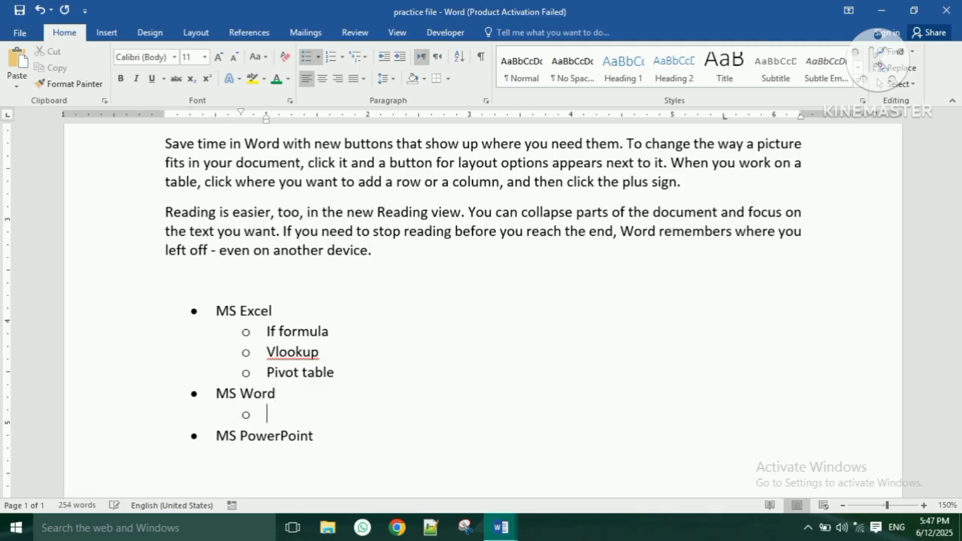
text(m)
text(ai)
text(l merge)
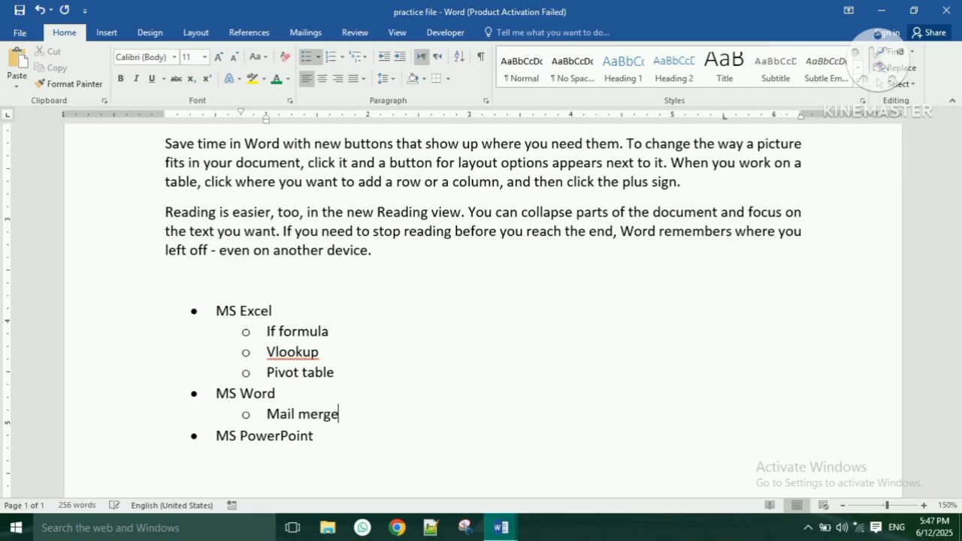
key(Return)
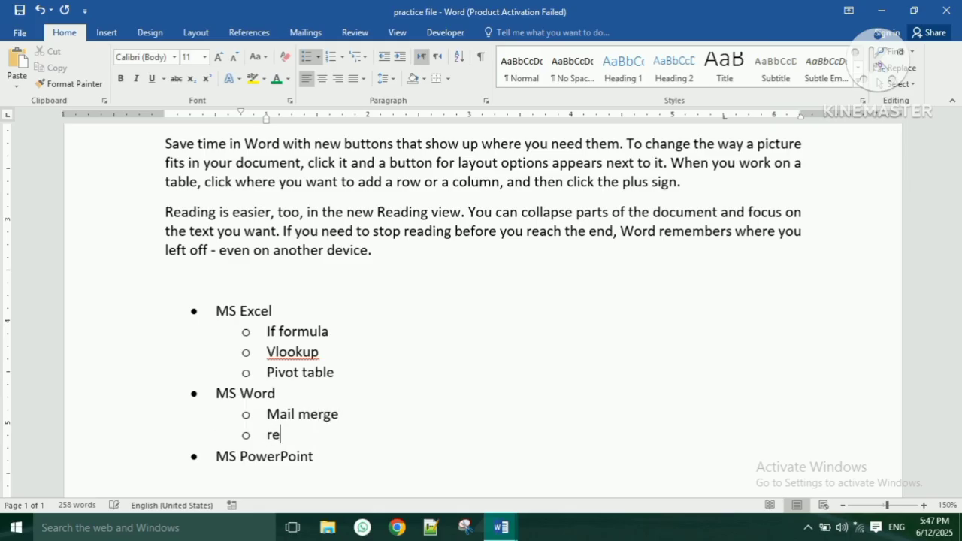
text(resume making)
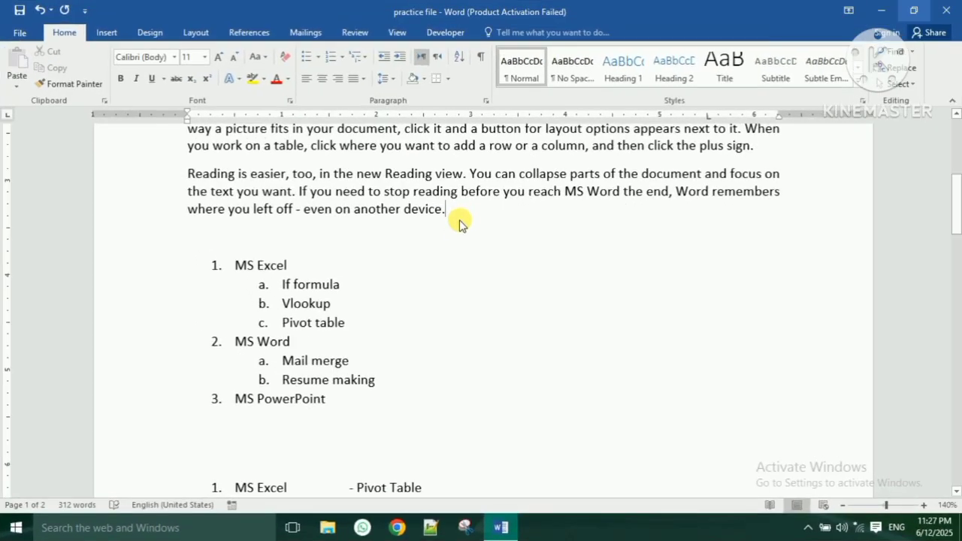
- Add a new line below the paragraph and raise its font size to 22
key(Return)
key(Return)
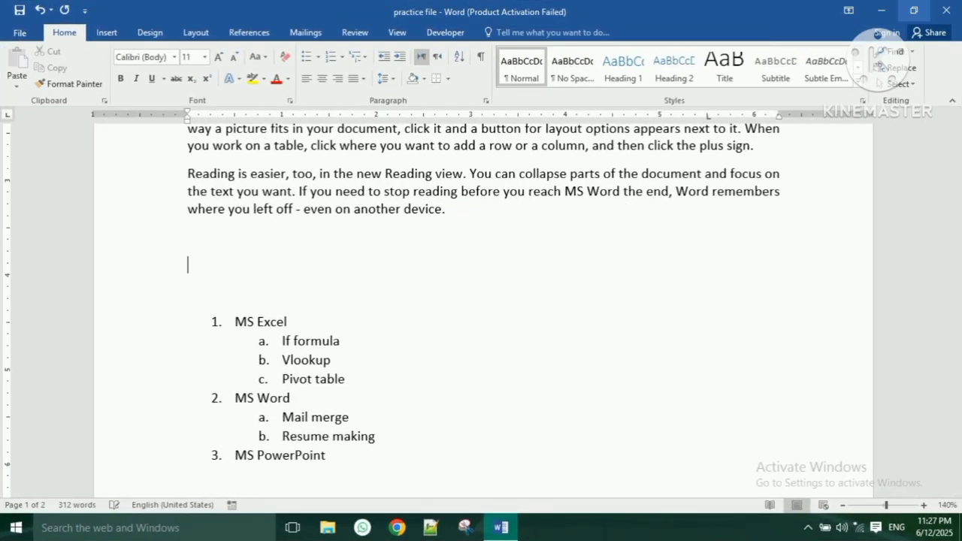
text(H)
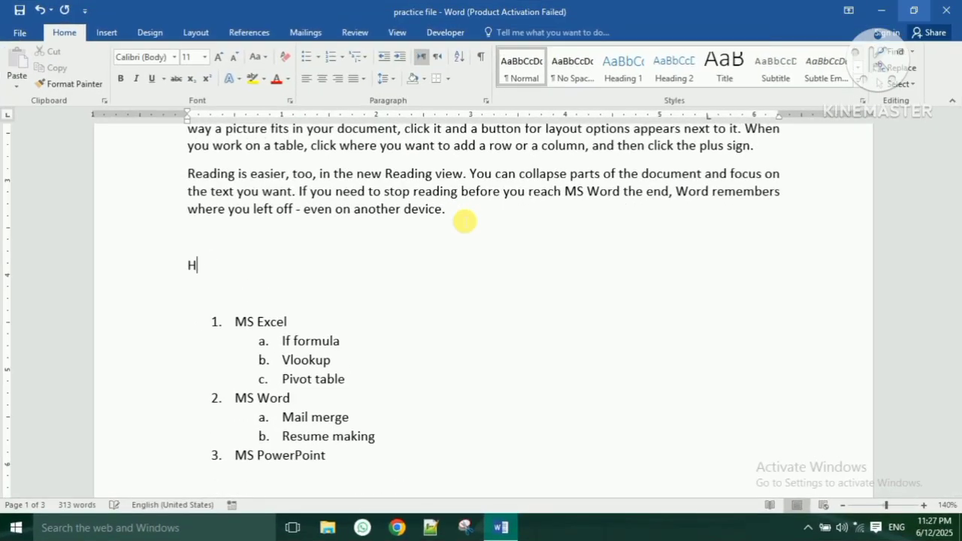
key(BackSpace)
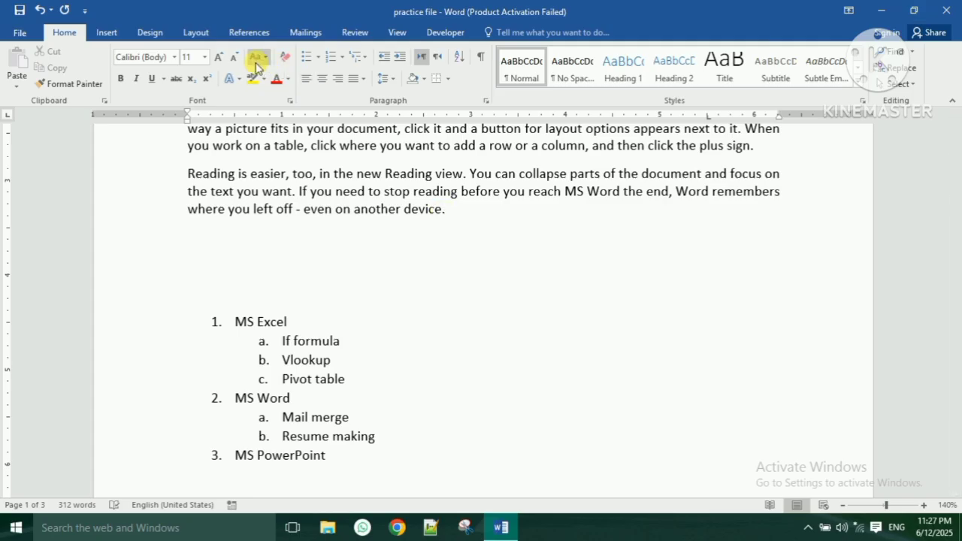
click(220, 58)
click(220, 58)
click(220, 59)
click(220, 59)
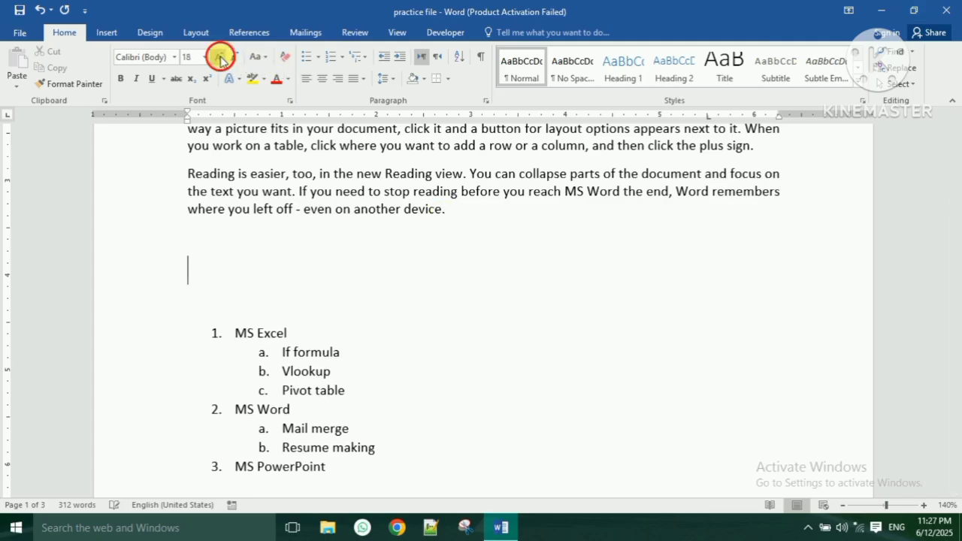
click(219, 59)
click(219, 59)
text(h)
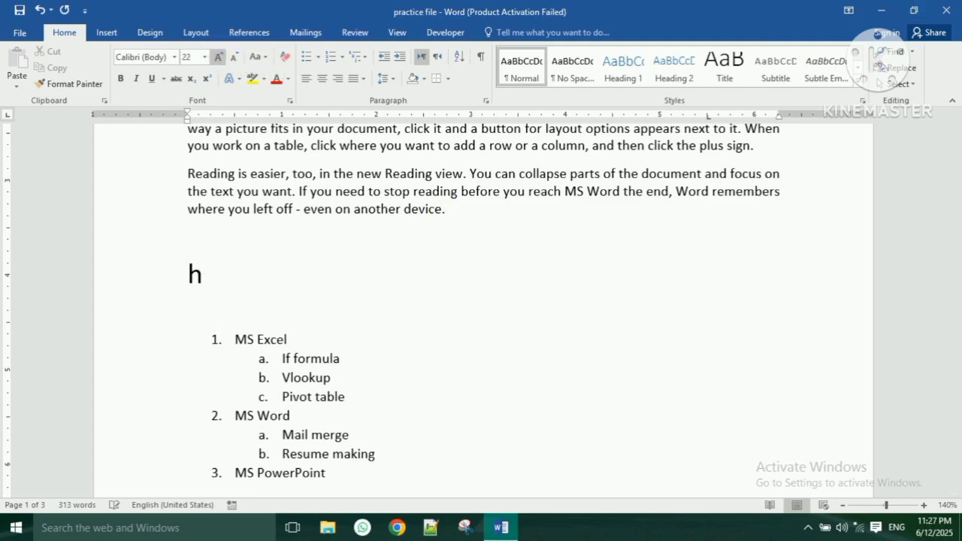
key(BackSpace)
- Type H₂O with a subscript 2, followed by spaces and a 2
text(H)
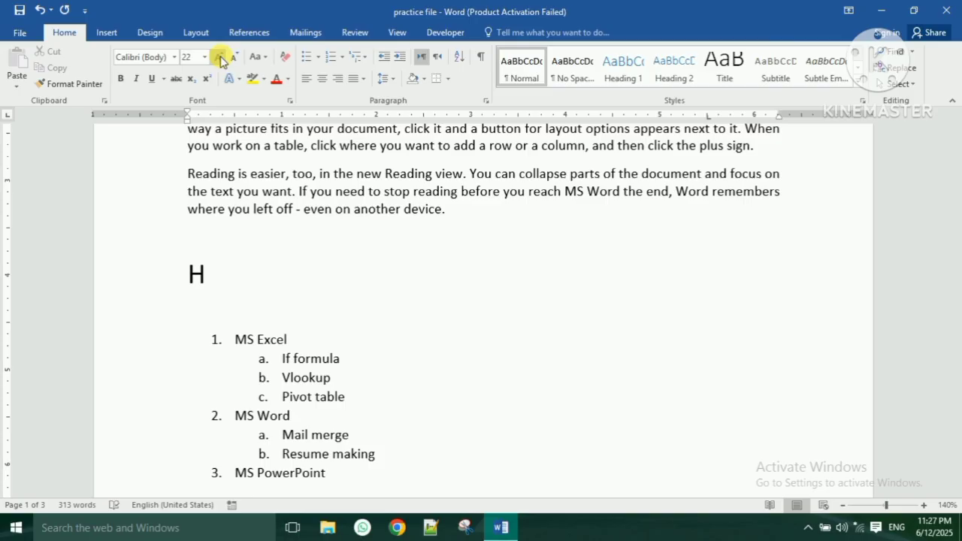
text(2)
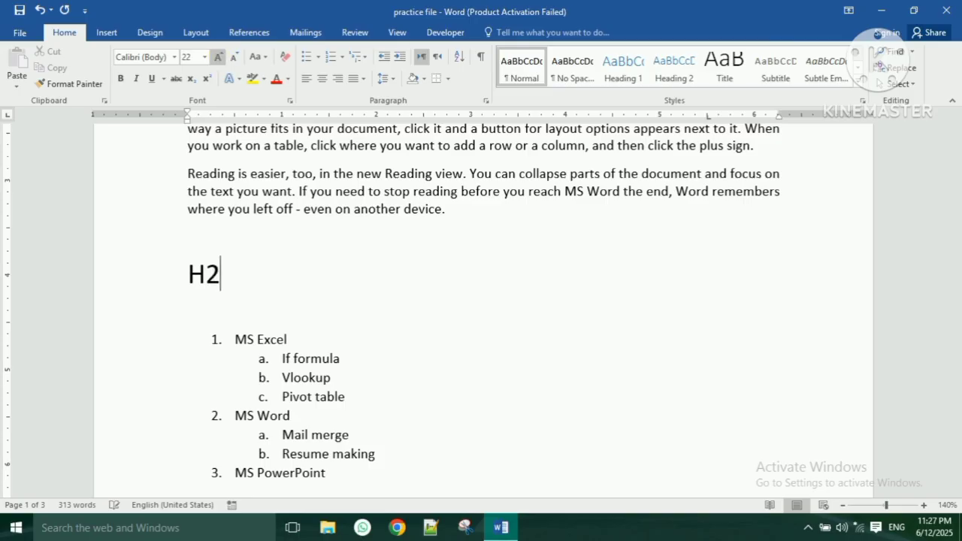
key(BackSpace)
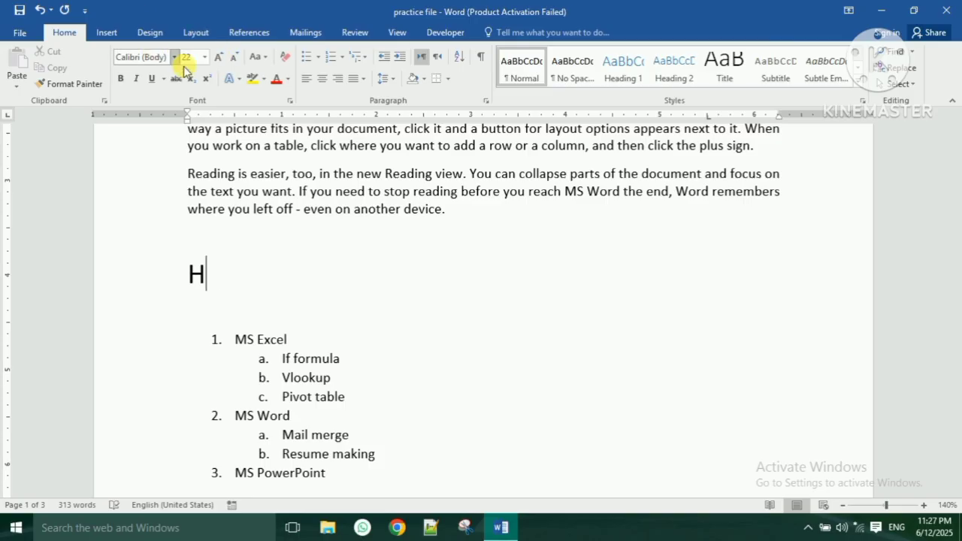
click(193, 79)
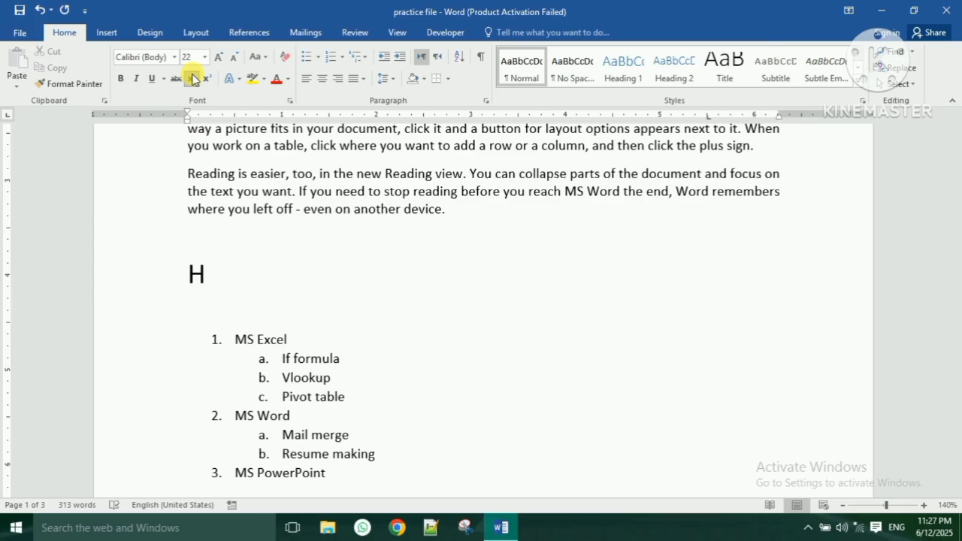
text(2345)
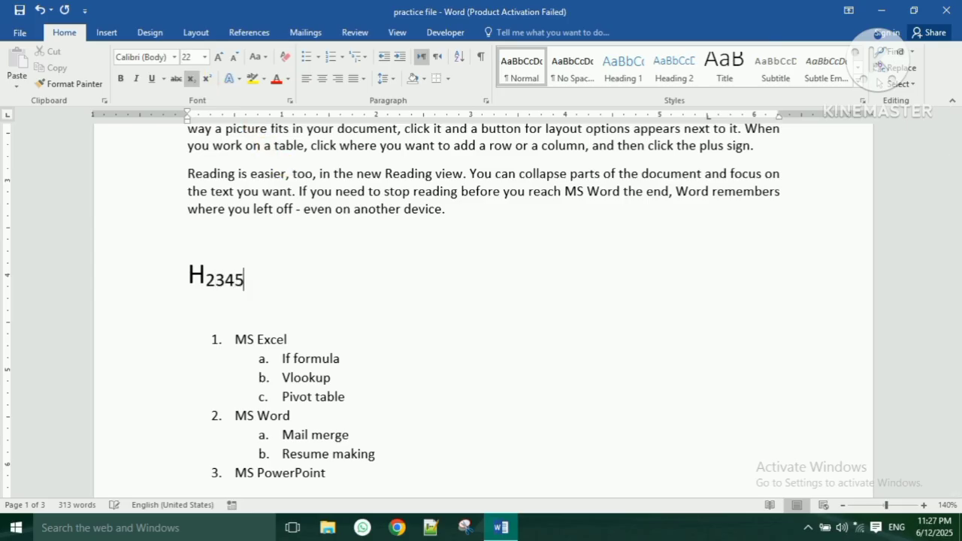
key(BackSpace)
key(BackSpace)
key(BackSpace)
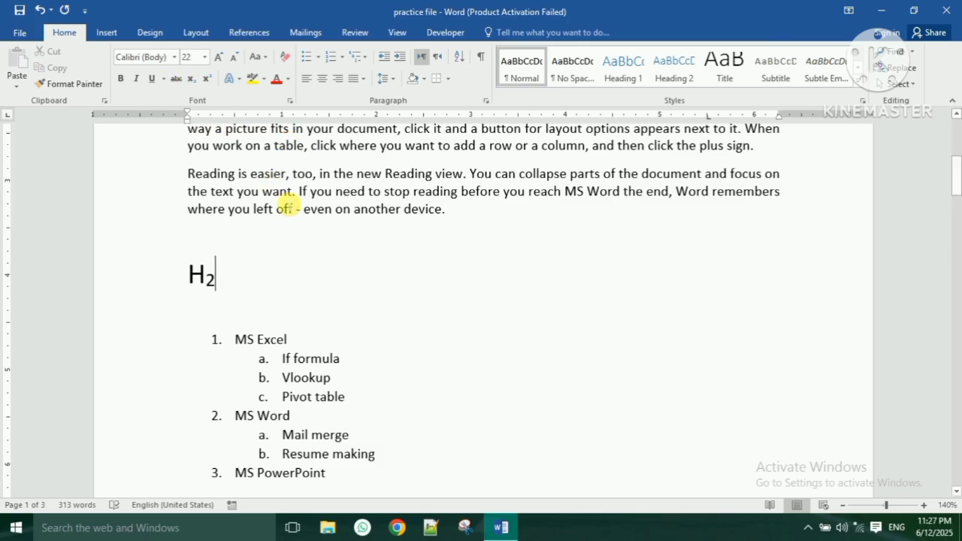
text())
key(BackSpace)
text(0)
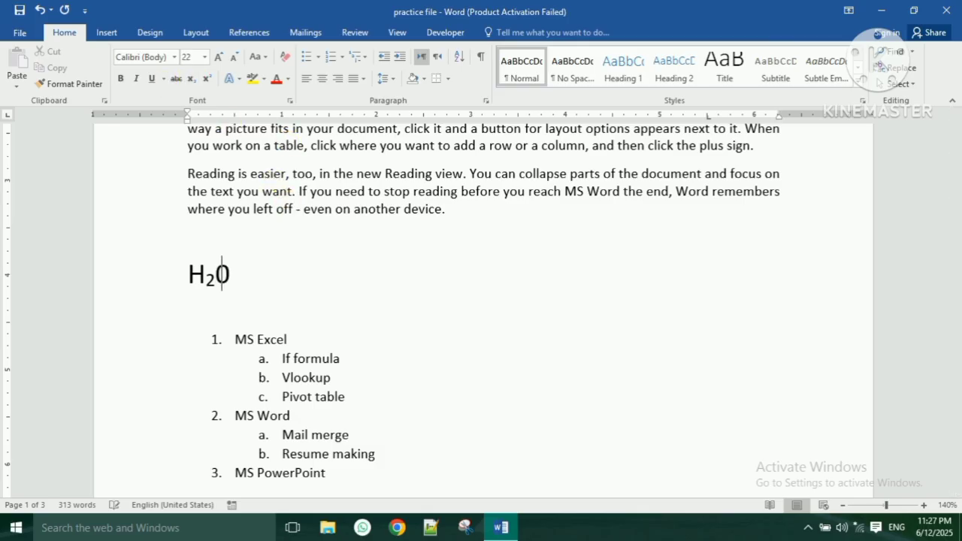
key(BackSpace)
text(O)
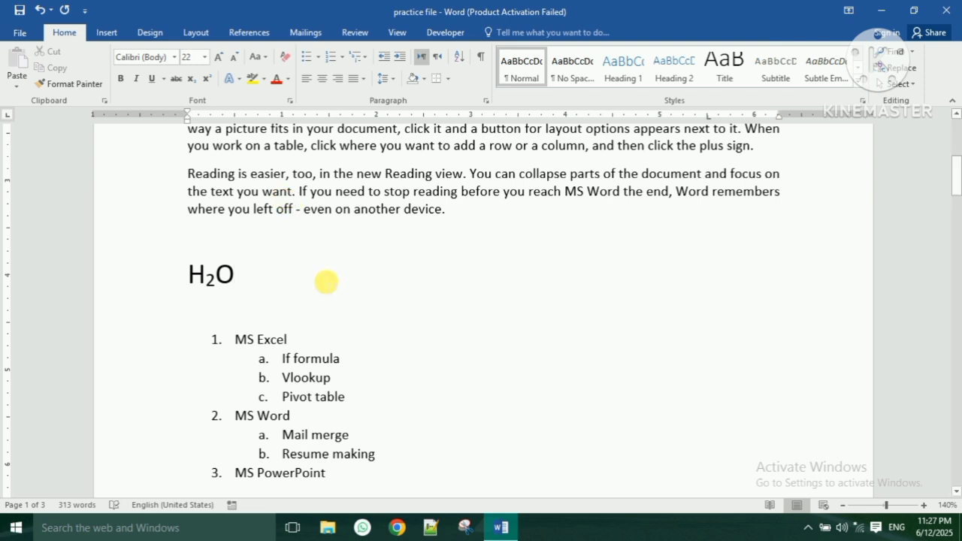
text(   2)
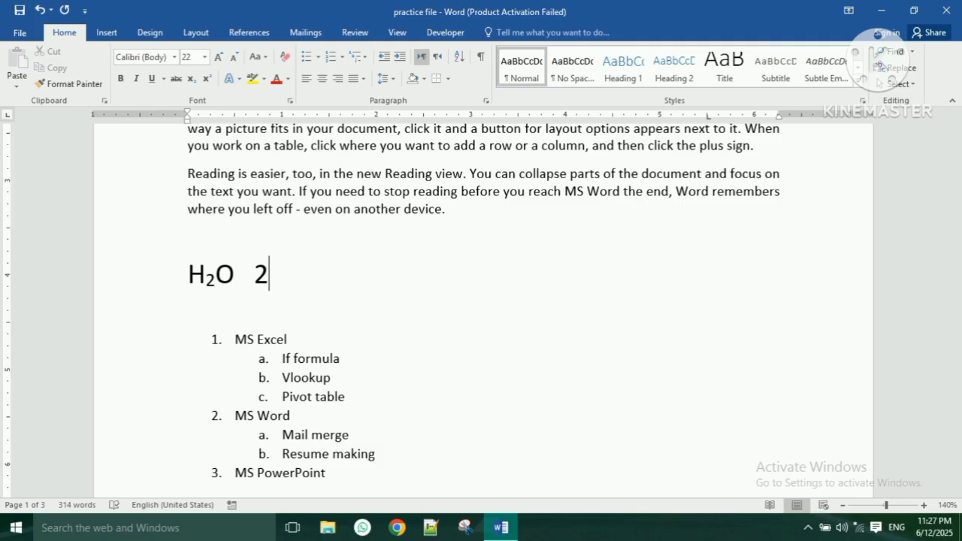
- Add a superscript 4 to make 2⁴, then ' = ' and an underscore answer blank
click(209, 85)
text(4)
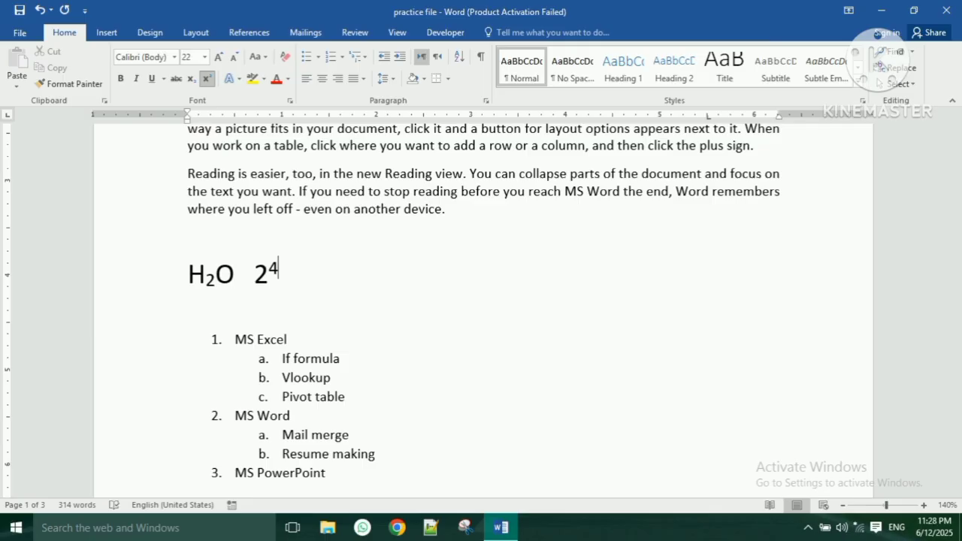
click(211, 78)
text(89)
key(BackSpace)
key(BackSpace)
click(208, 83)
text(= -----)
key(BackSpace)
key(BackSpace)
key(BackSpace)
key(BackSpace)
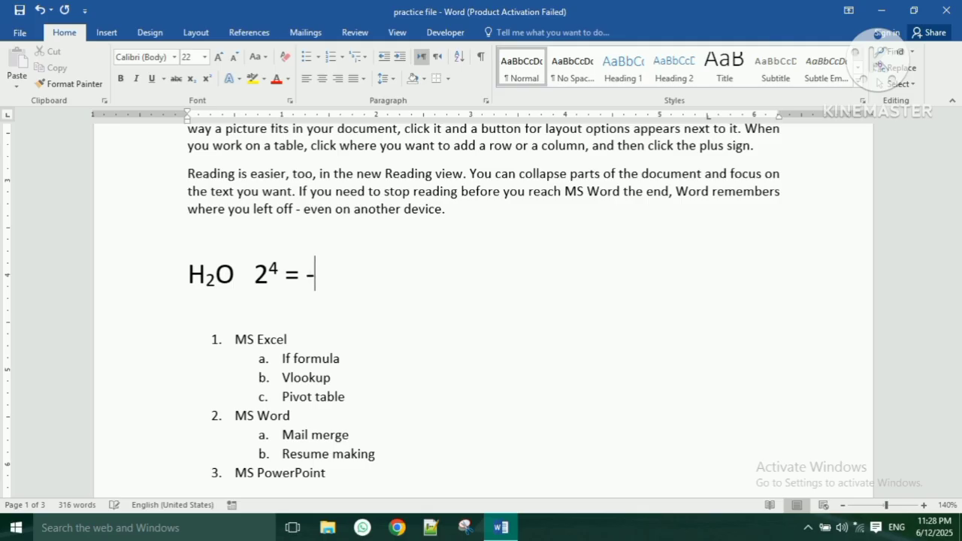
key(BackSpace)
text(____)
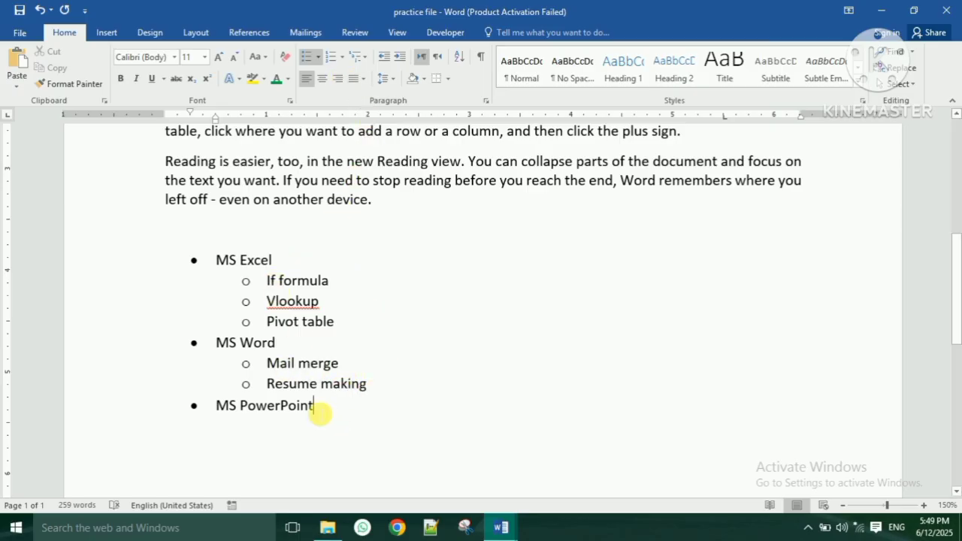
- Apply Numbering to the whole MS Excel–MS PowerPoint list so sub-items become lettered
drag(321, 411, 189, 258)
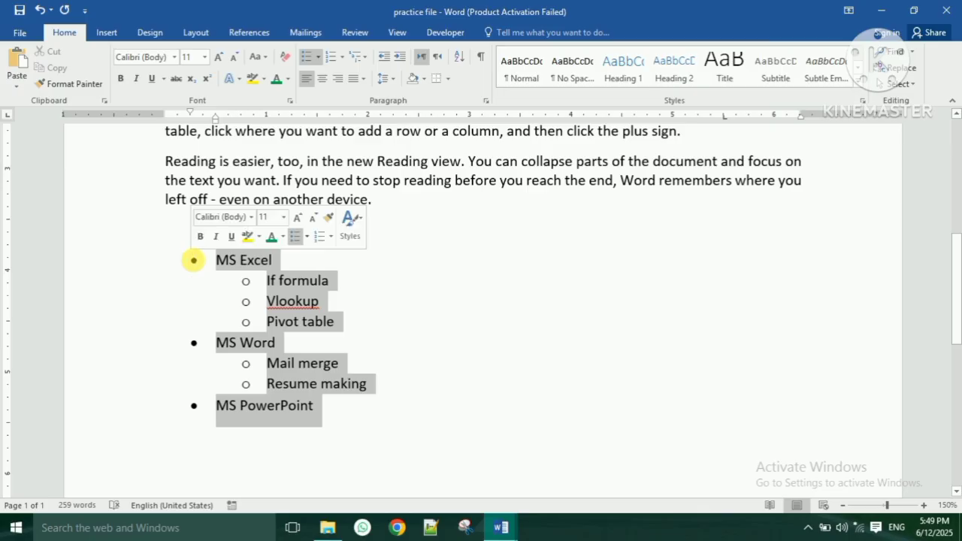
click(333, 58)
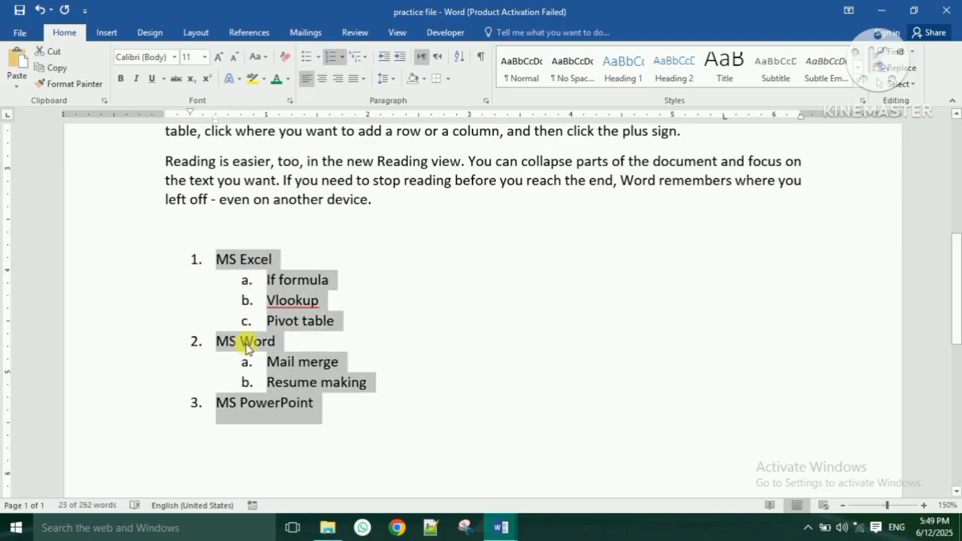
click(280, 323)
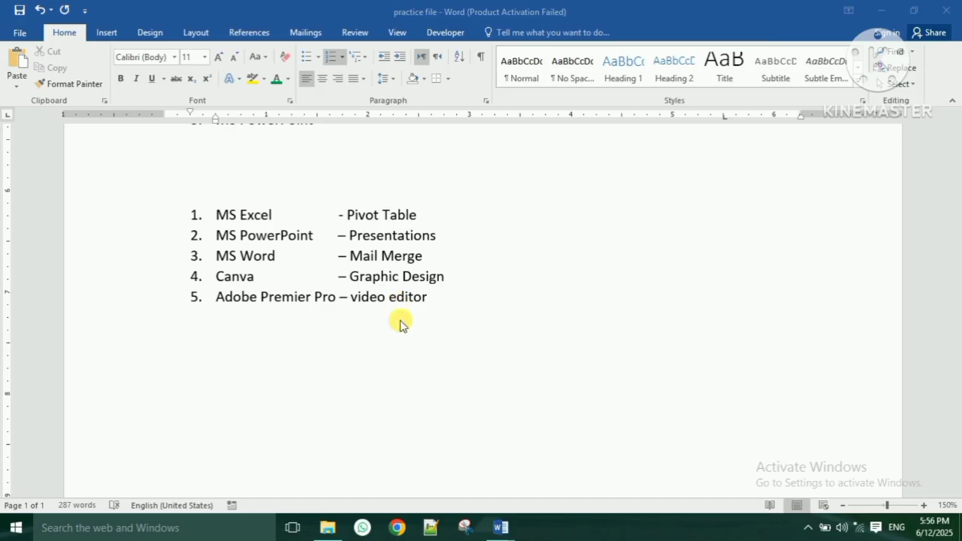
- Block-copy the description column, paste it on an unnumbered line below the list, then delete it
click(430, 333)
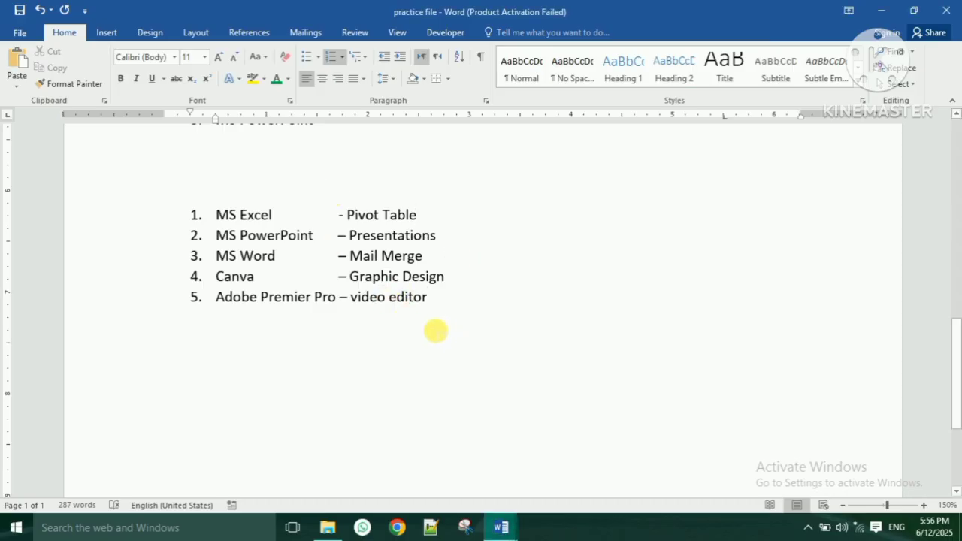
drag(345, 215, 379, 218)
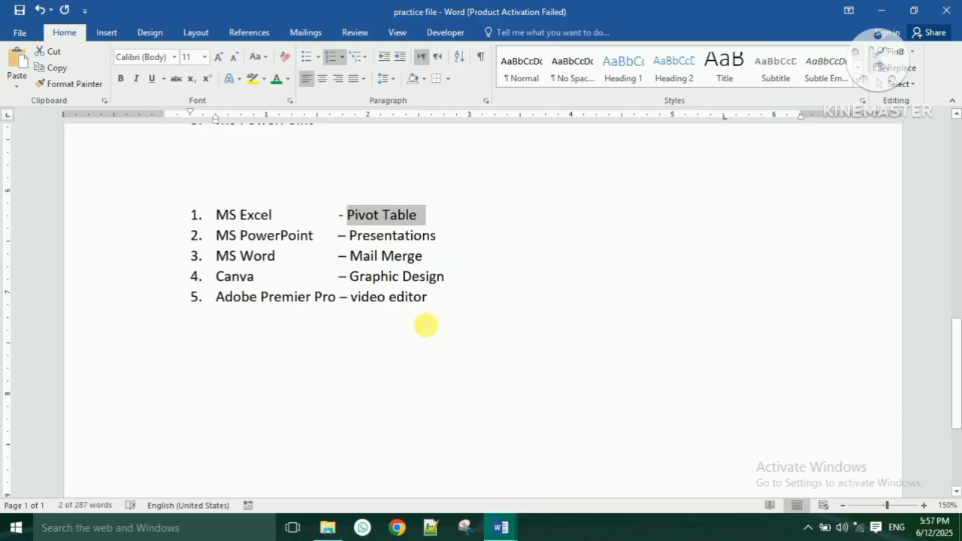
click(451, 299)
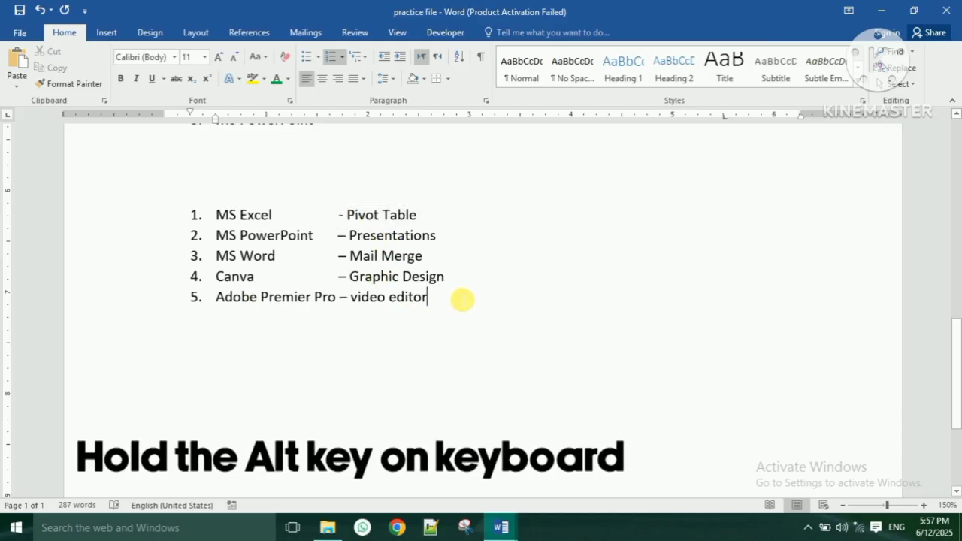
key(alt)
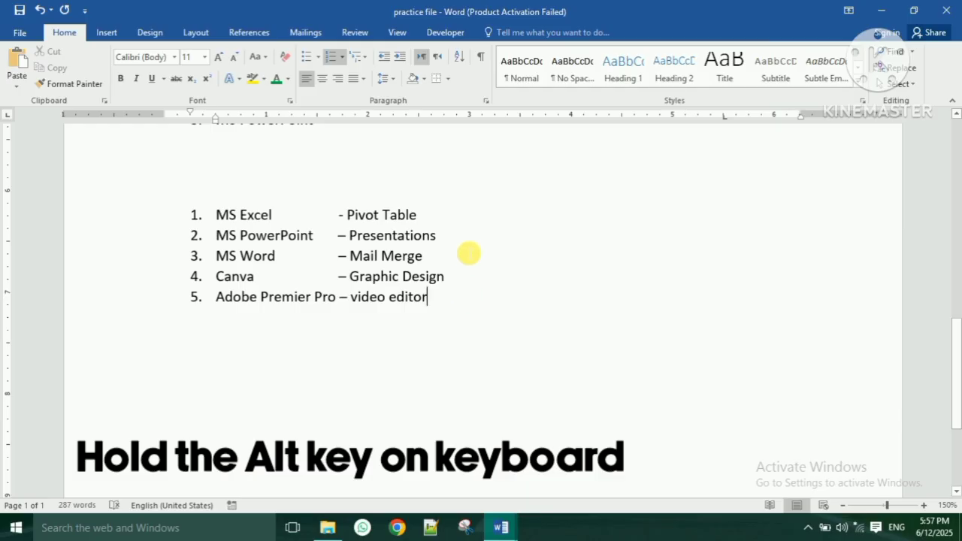
drag(351, 212, 458, 310)
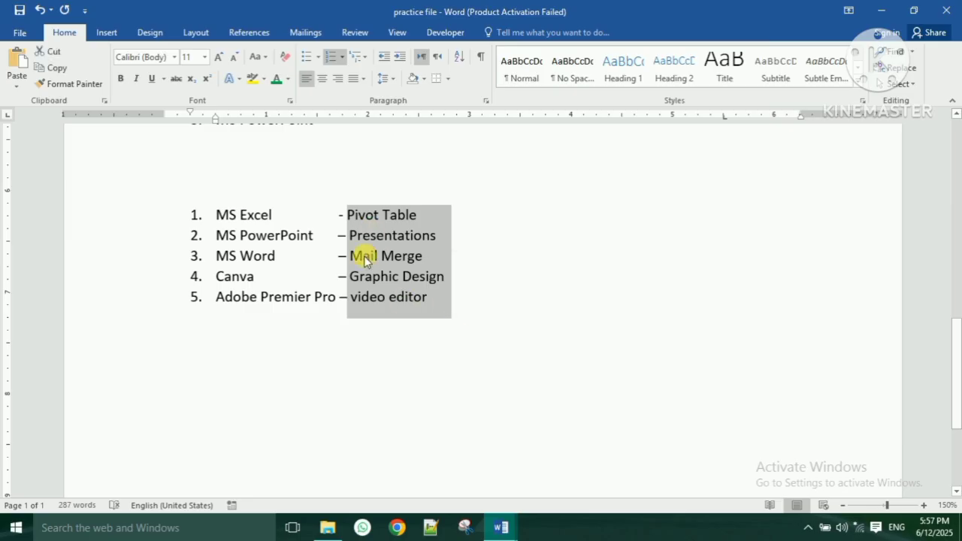
click(206, 354)
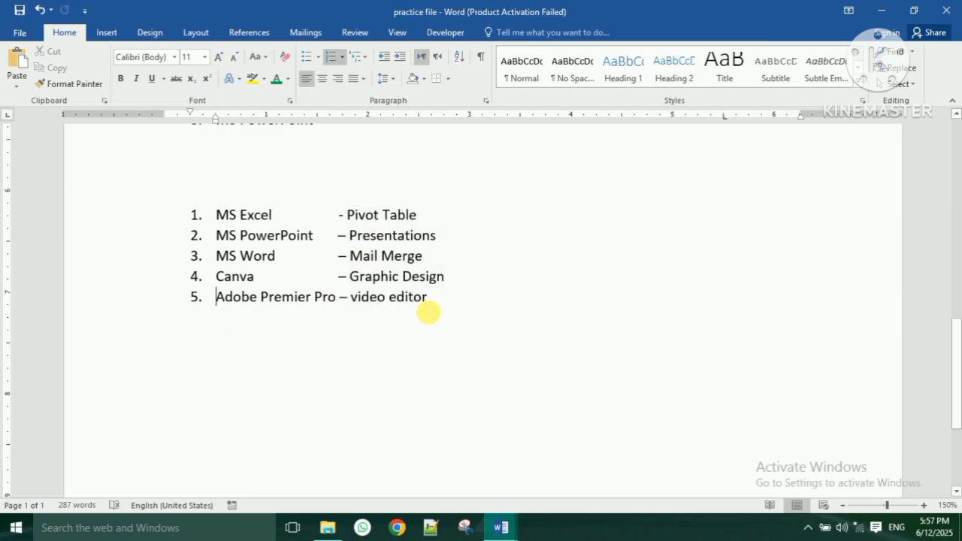
click(444, 307)
key(Return)
key(BackSpace)
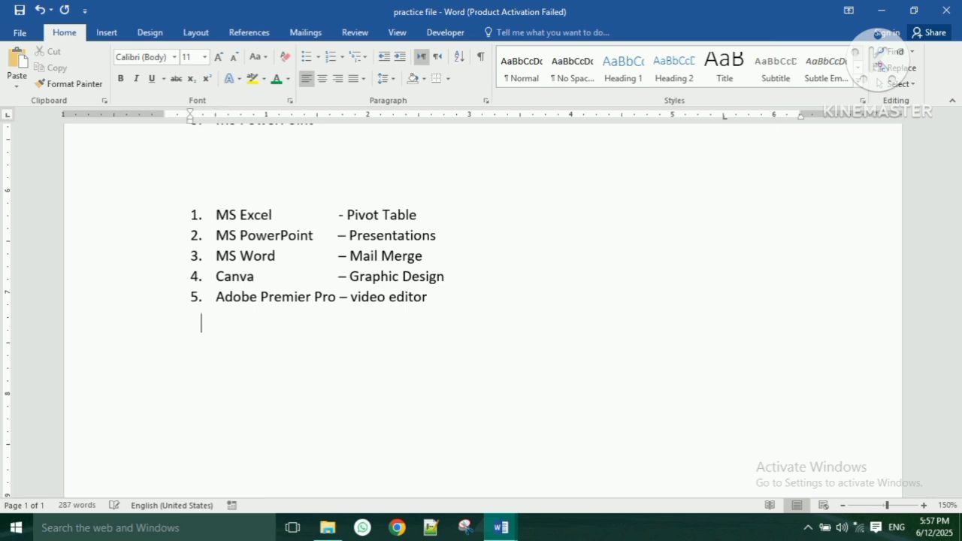
key(Return)
text(Pivot Table  Presentations  Mail Merge  Graphic Design – video editor)
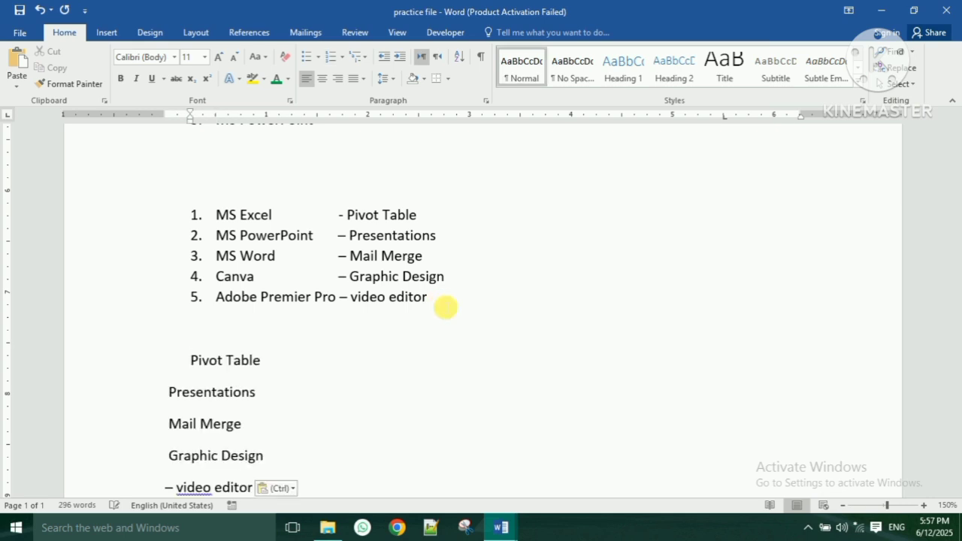
scroll(331, 323, down, 1)
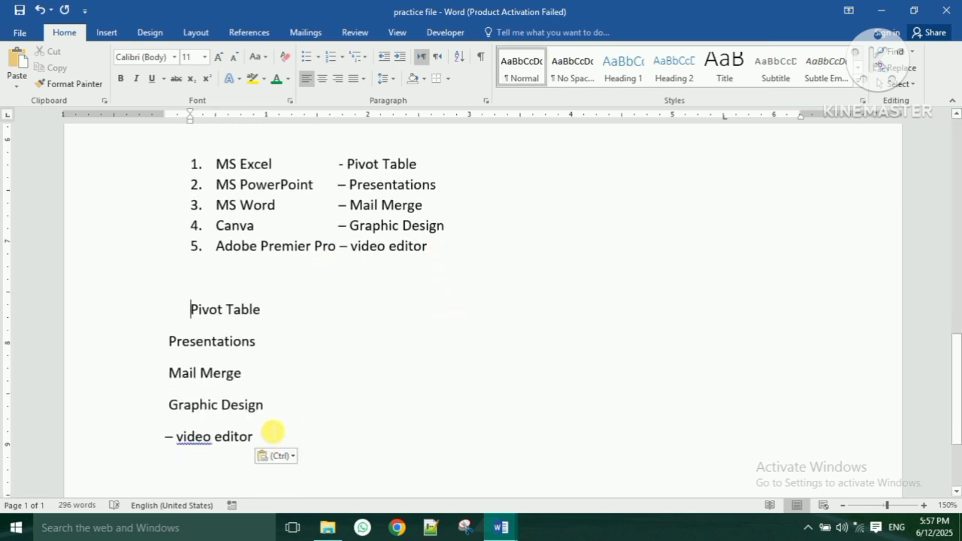
drag(274, 440, 154, 309)
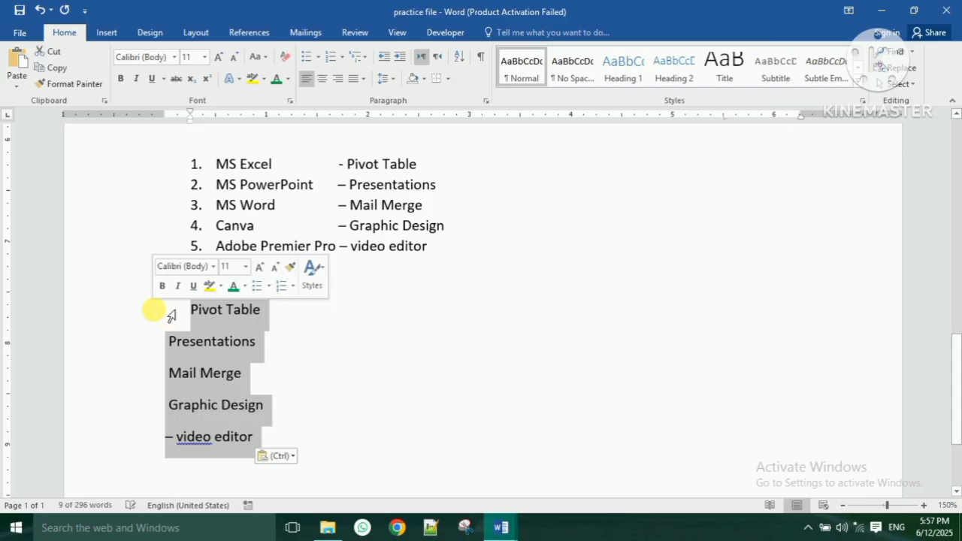
key(Delete)
- Block-select the program names MS Excel to Adobe Premier Pro and paste them below the list
scroll(239, 351, up, 1)
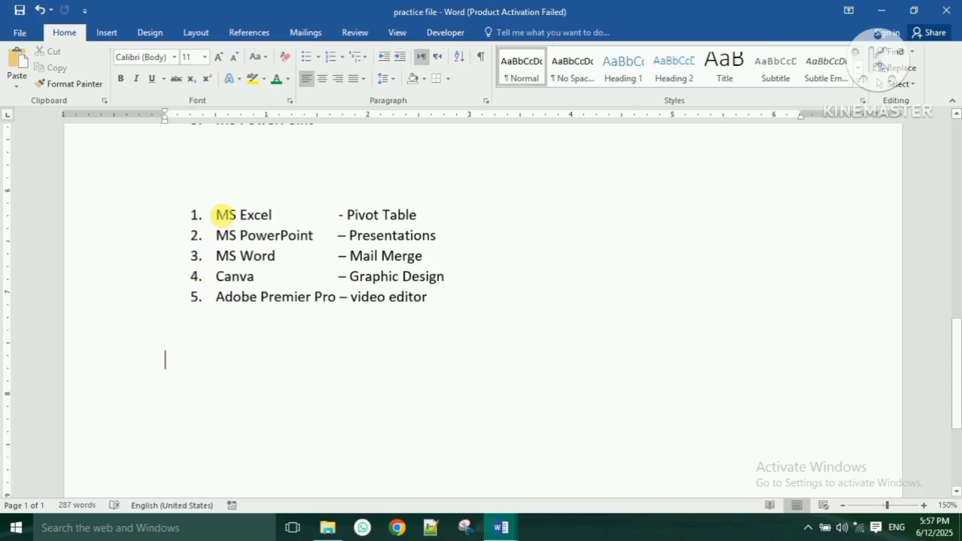
drag(225, 216, 337, 308)
key(ctrl+c)
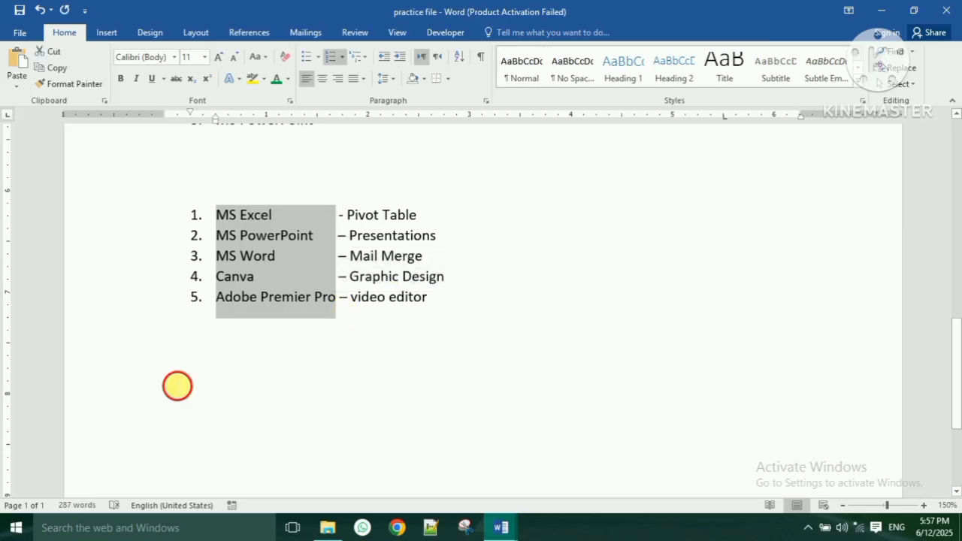
click(179, 386)
key(ctrl+v)
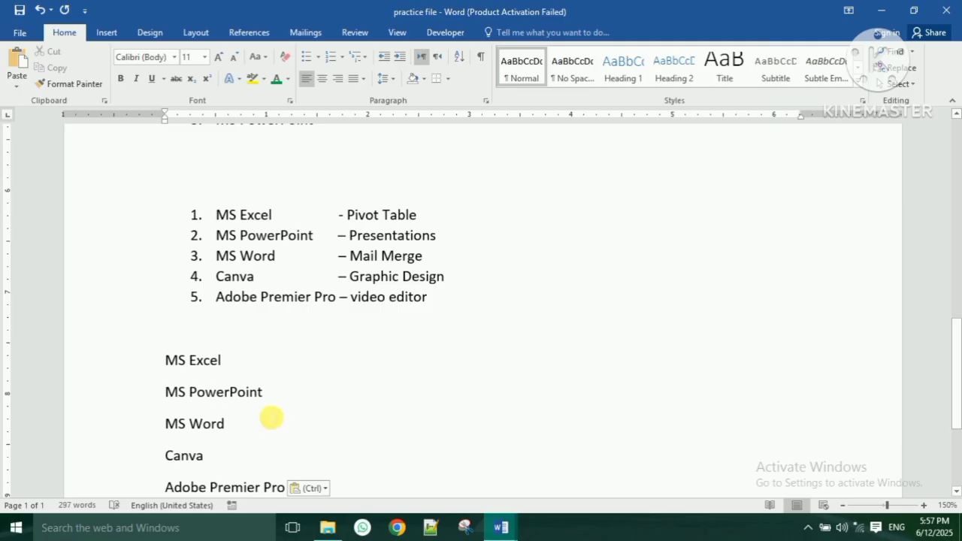
scroll(273, 419, down, 3)
scroll(329, 423, up, 2)
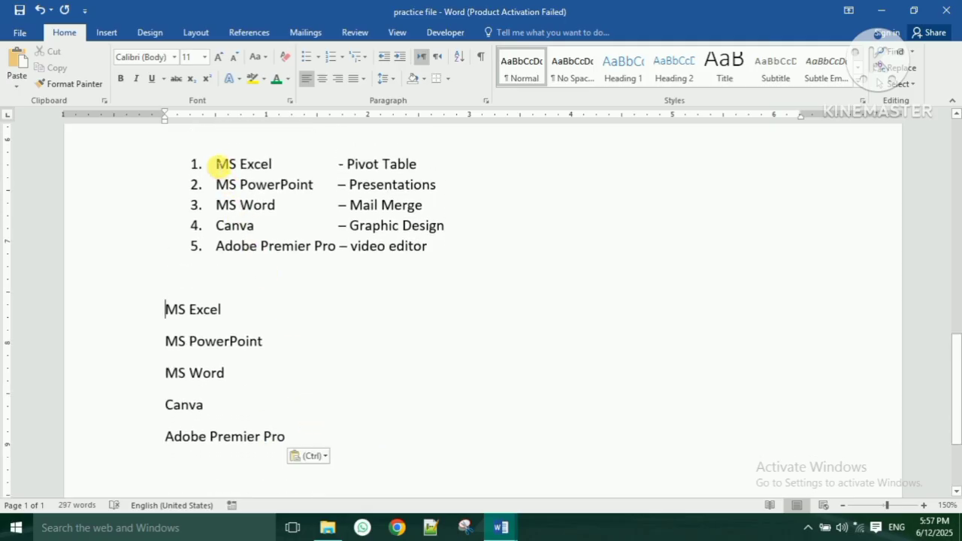
drag(212, 164, 328, 249)
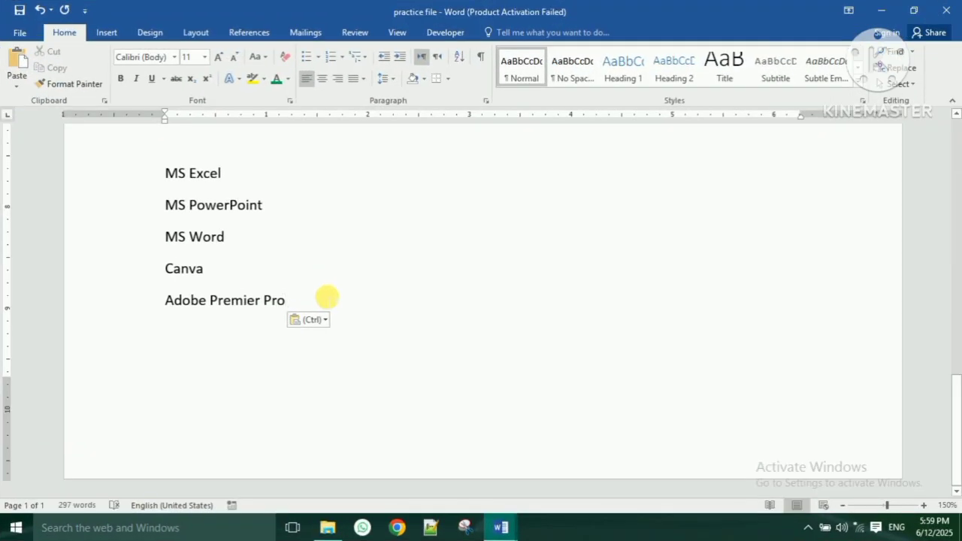
- Insert a page break after the pasted names and show the Insert Table grid
key(Return)
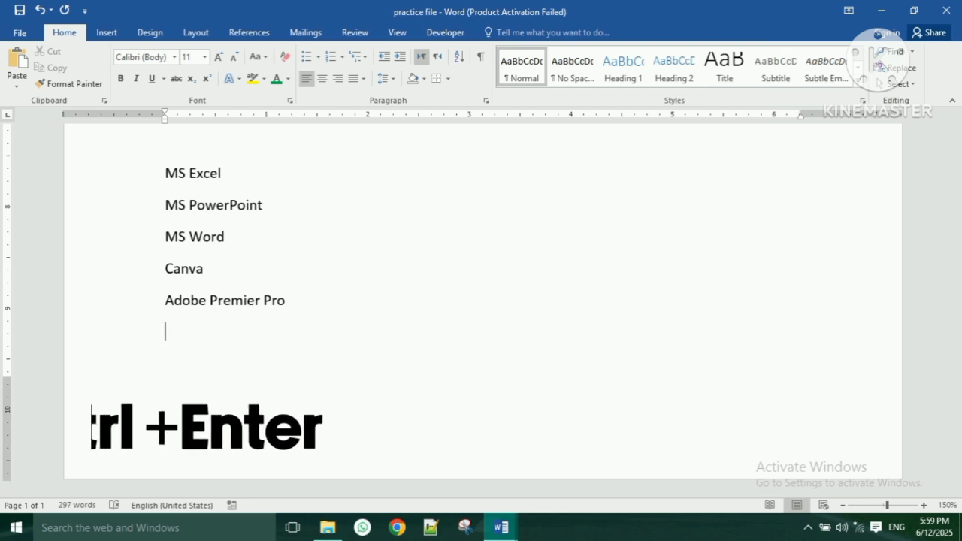
key(ctrl+Return)
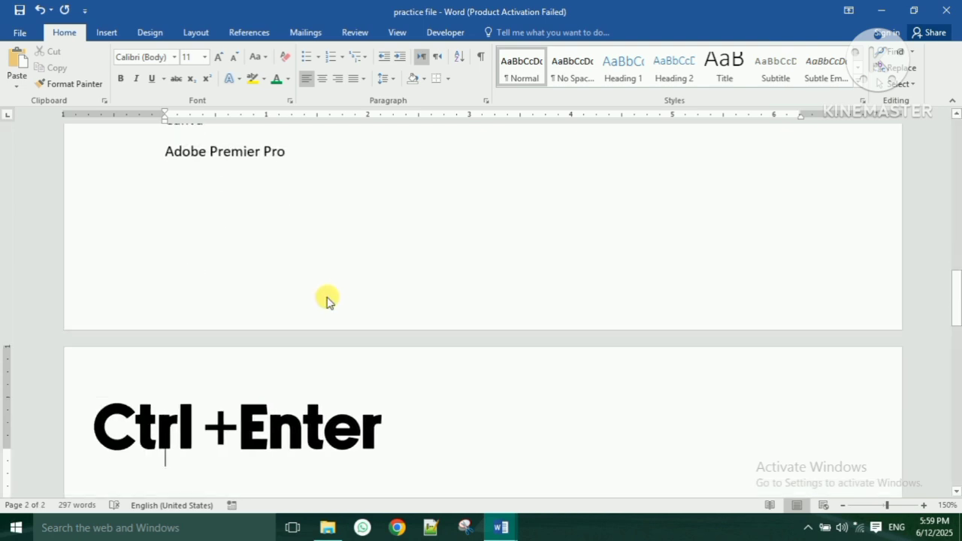
scroll(327, 296, down, 4)
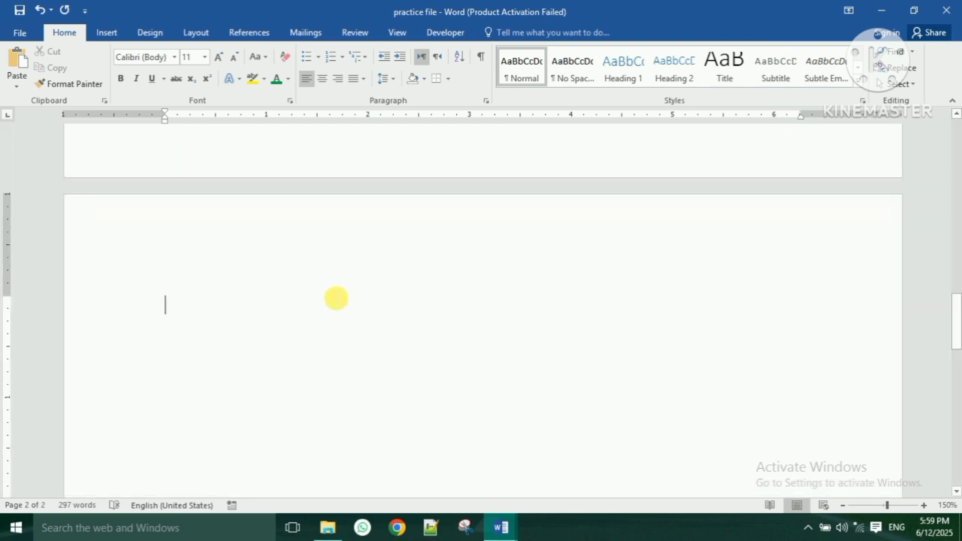
click(112, 36)
click(93, 82)
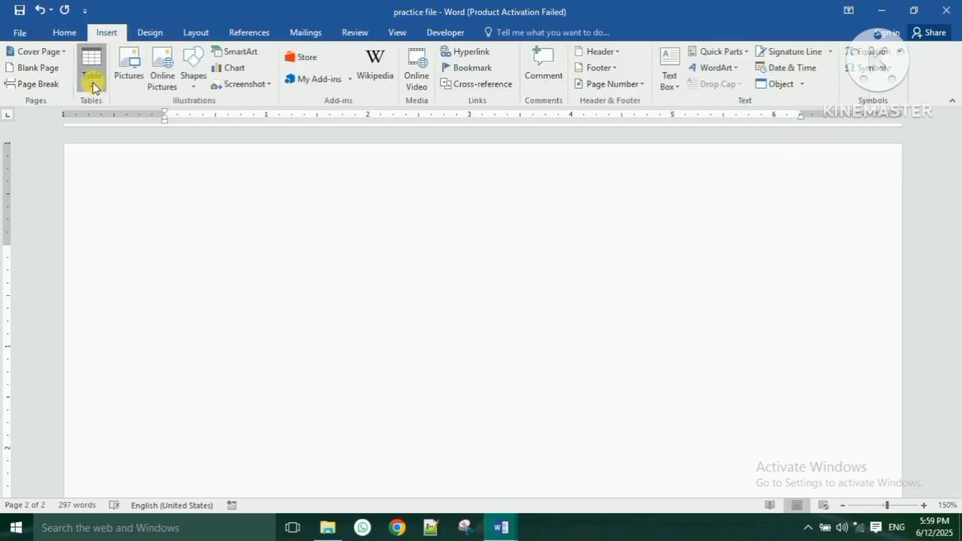
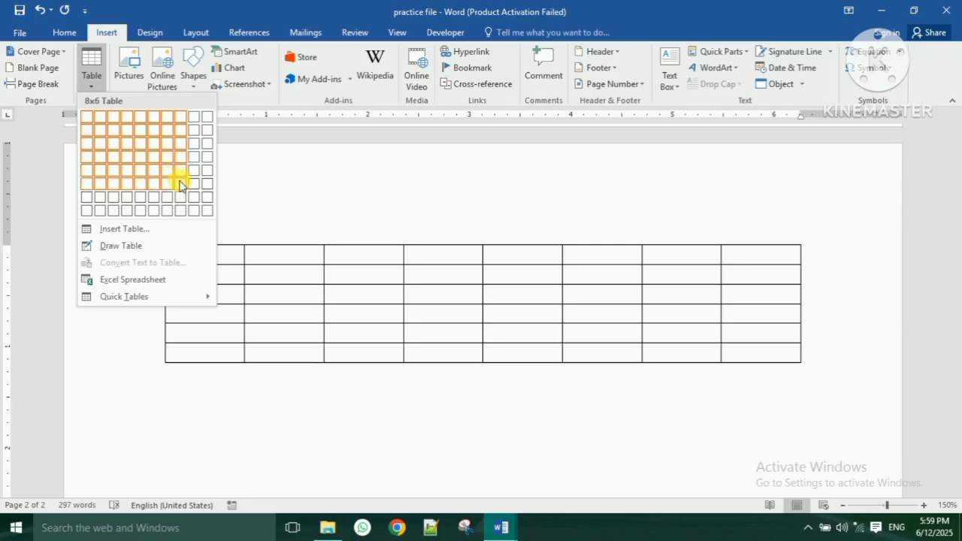
- Insert a four-column table and type the headers Sr.no, Student Name and Marks
click(130, 182)
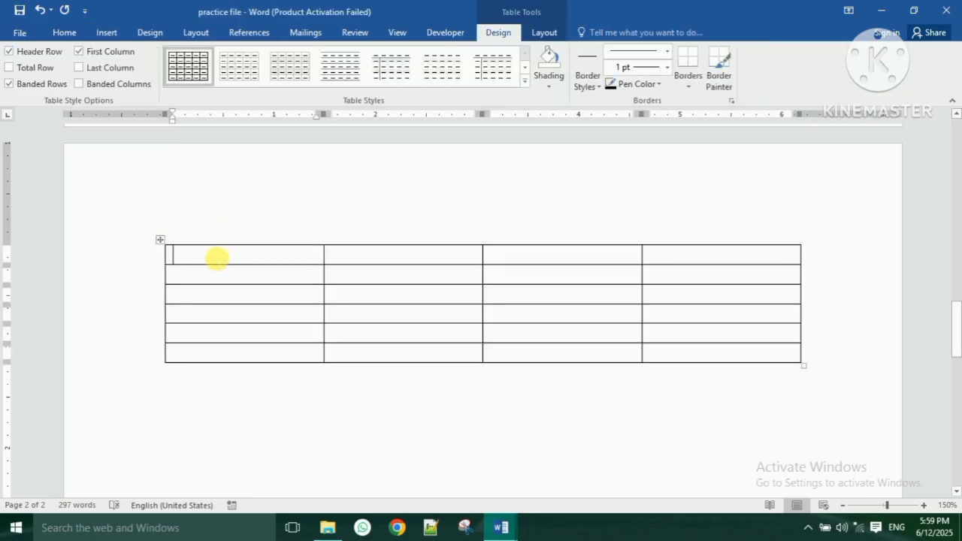
text(SR)
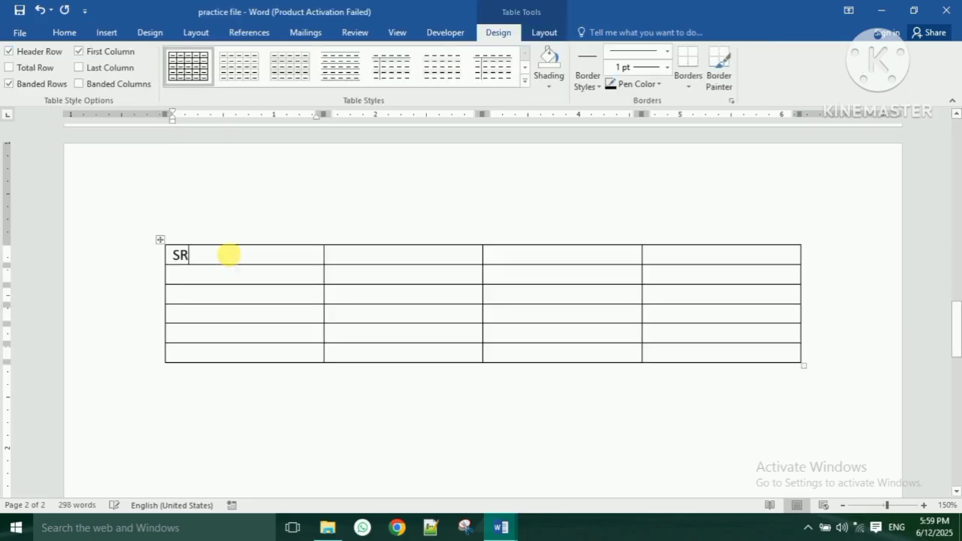
key(BackSpace)
text(r.no)
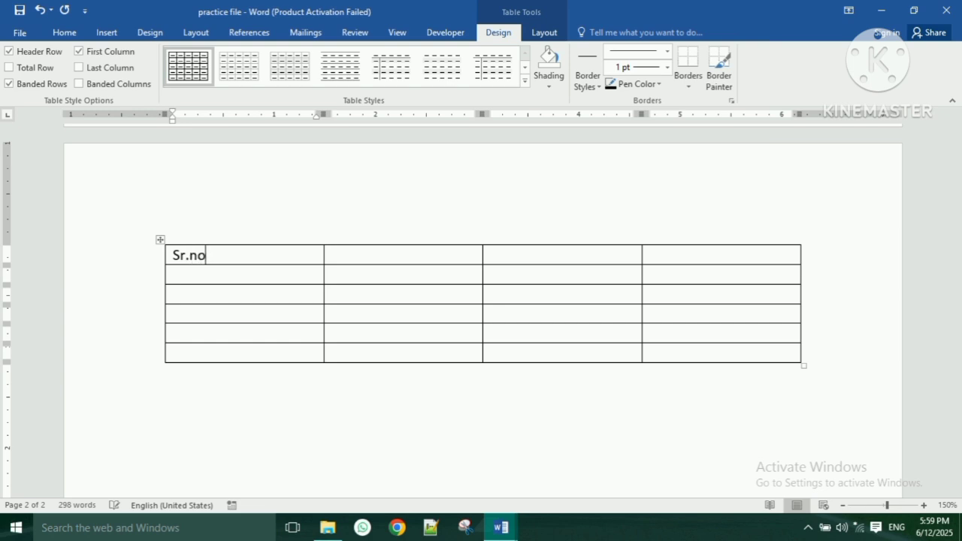
key(Tab)
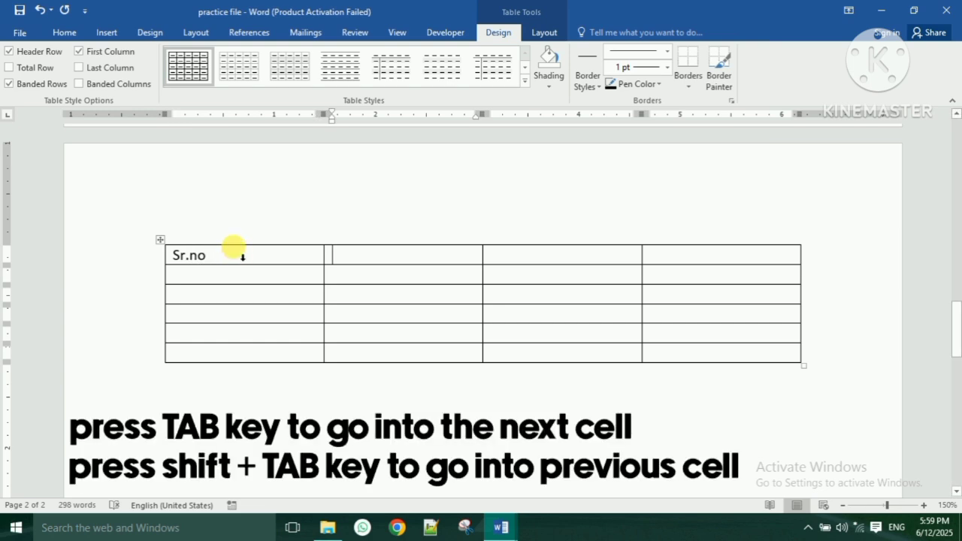
text(St)
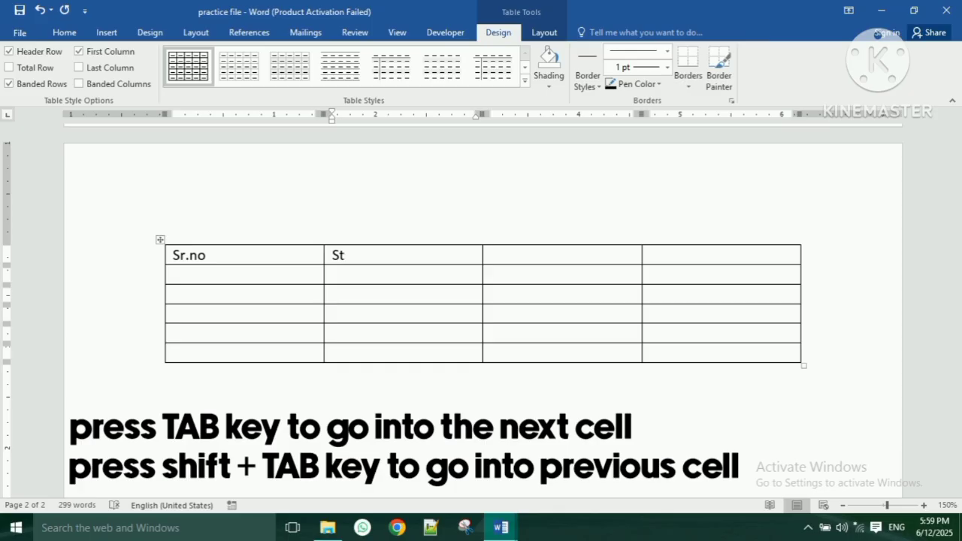
text(udent )
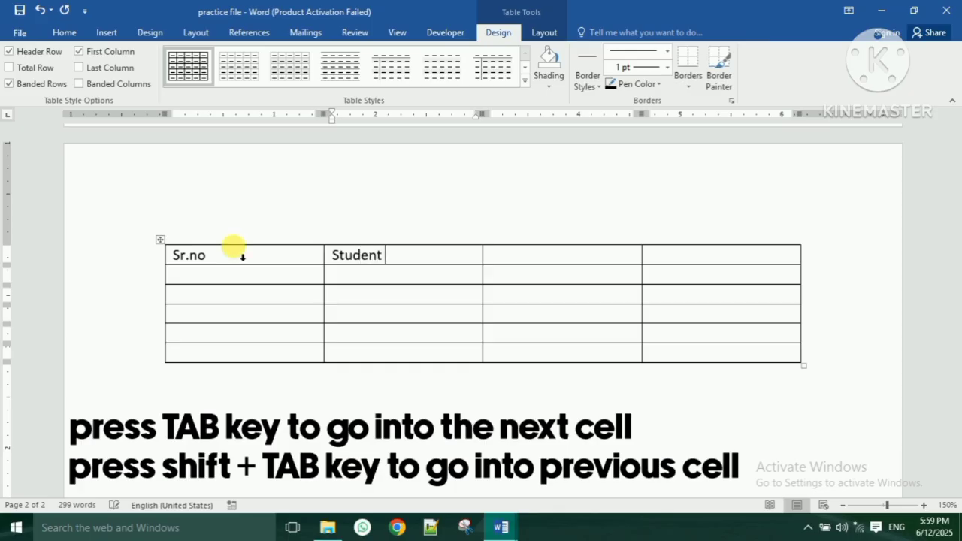
text(Name)
key(Tab)
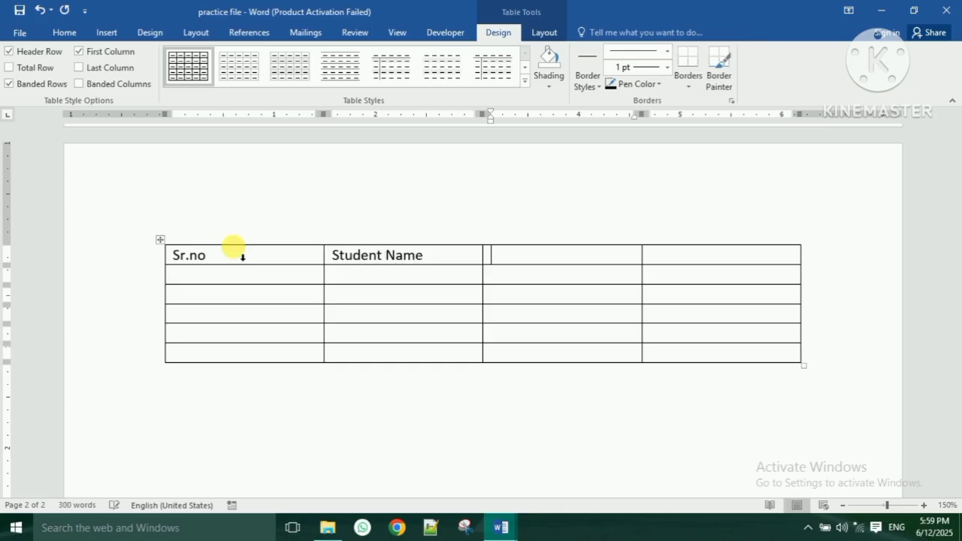
text(MAr)
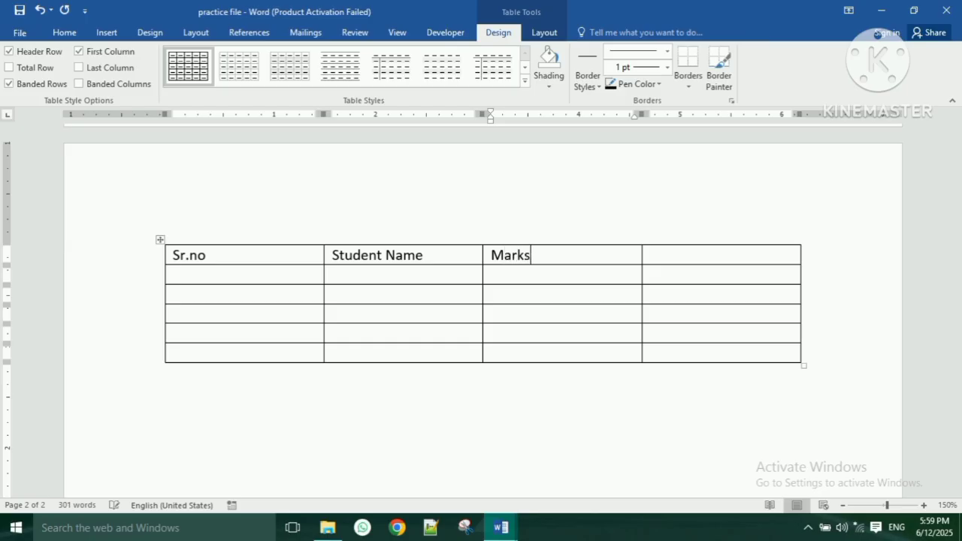
text(Status)
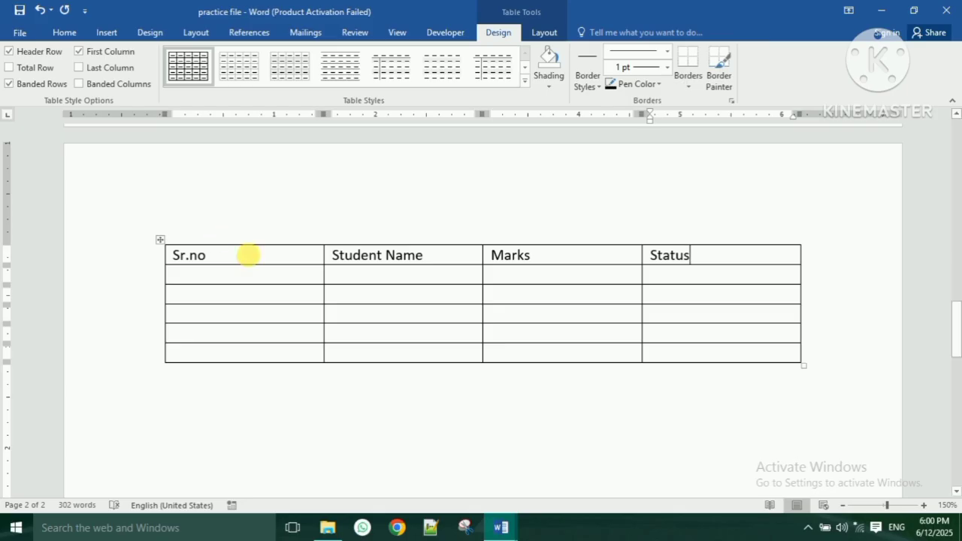
- Shade the table's header row light grey, then return to Home in the first data cell
click(257, 256)
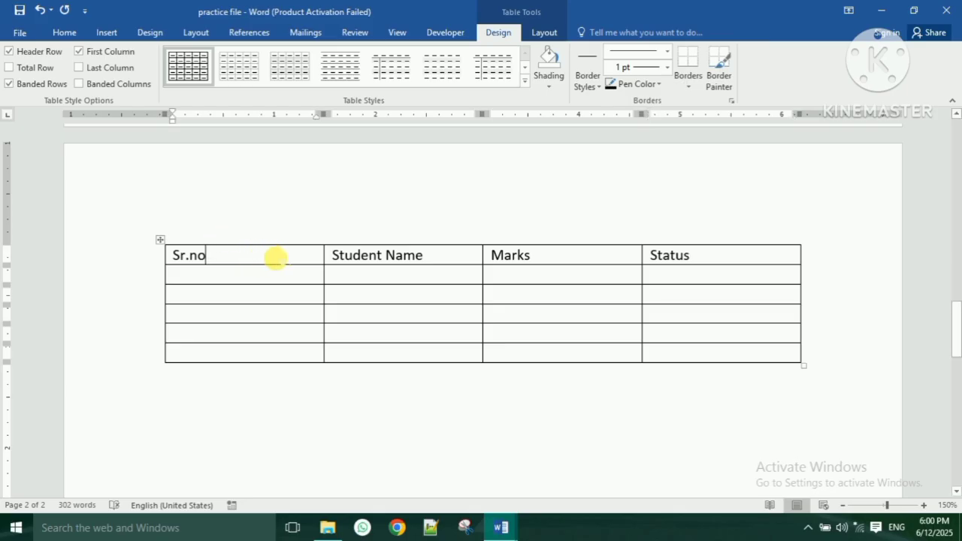
mouse_move(253, 258)
mouse_down()
mouse_move(666, 277)
mouse_move(670, 256)
mouse_up()
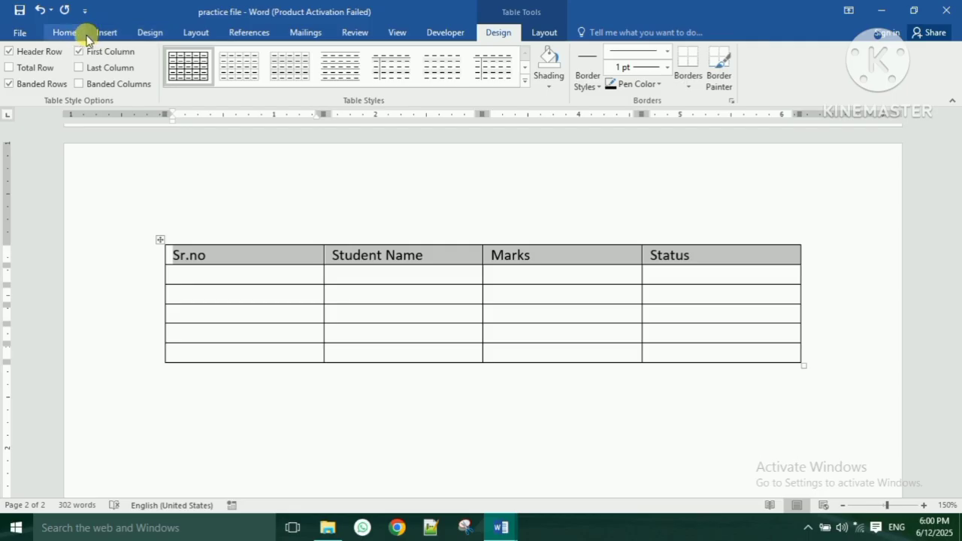
click(557, 83)
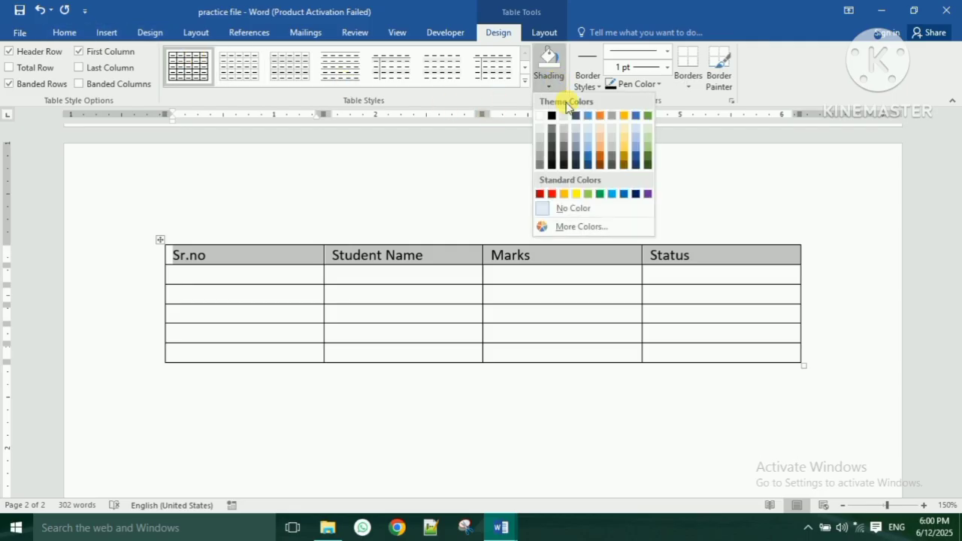
click(538, 146)
click(530, 281)
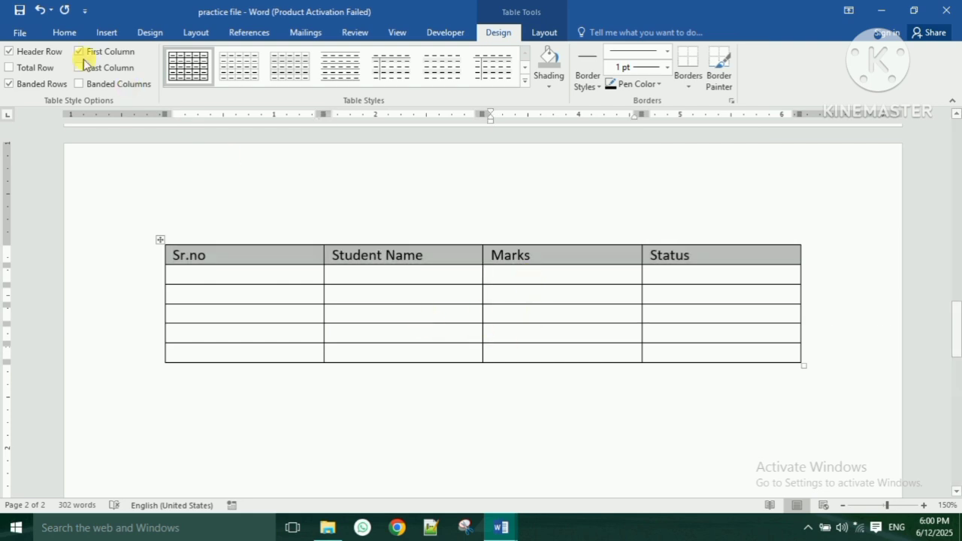
click(65, 34)
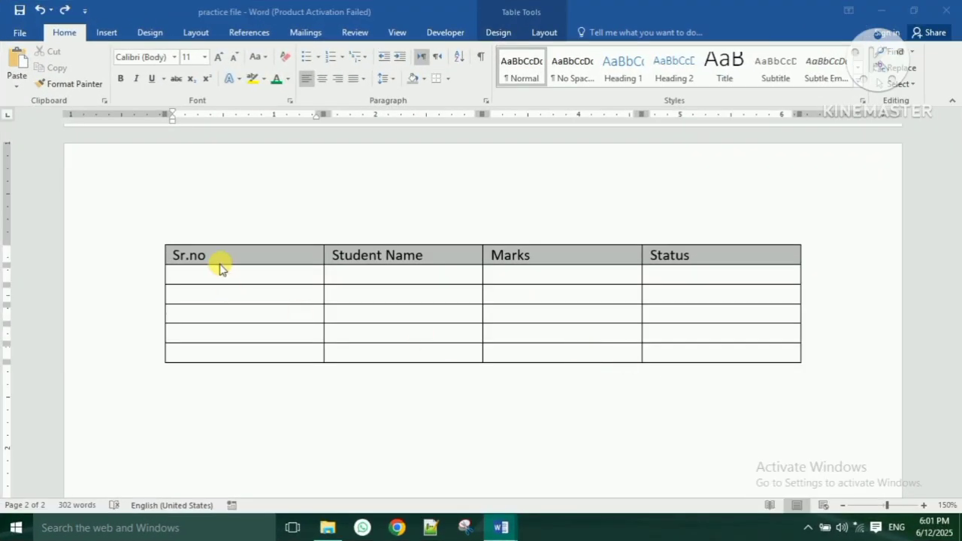
click(229, 275)
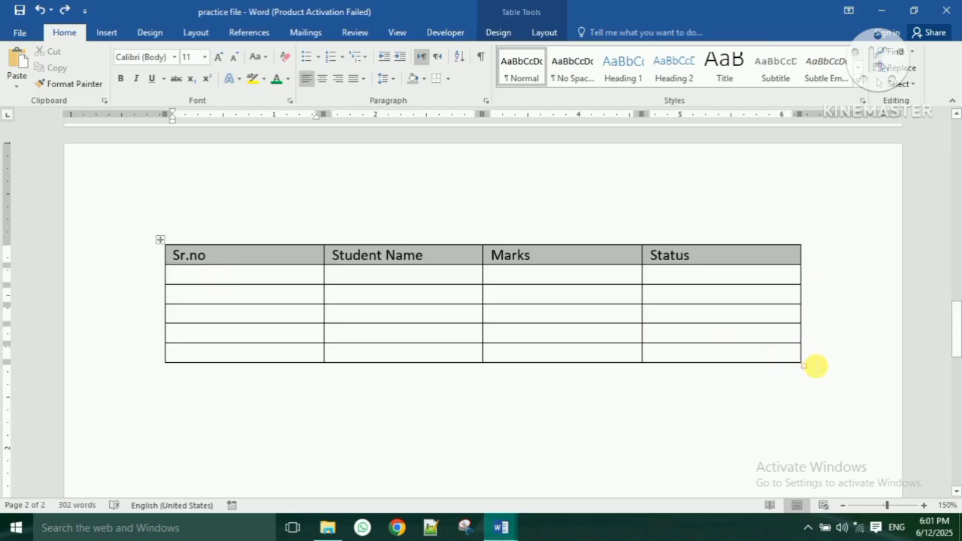
drag(805, 365, 804, 366)
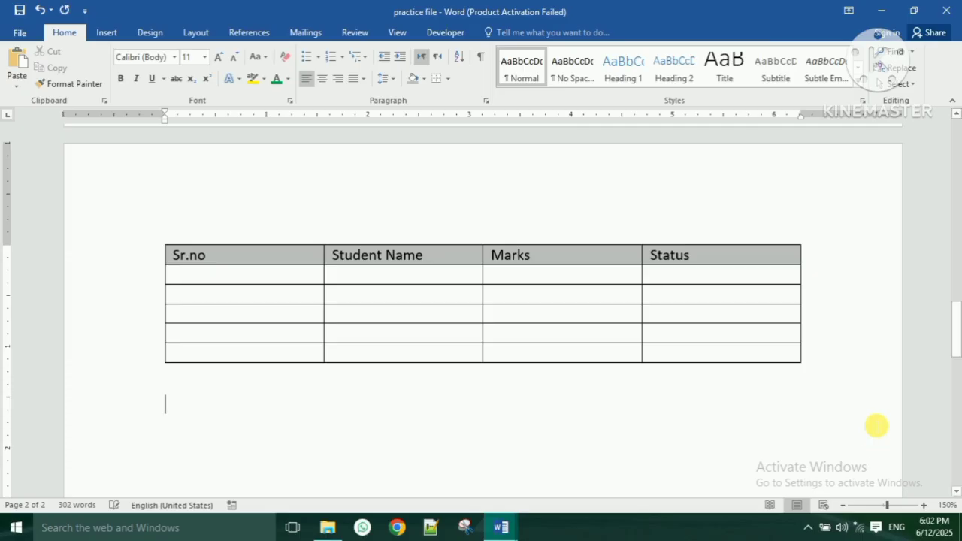
- Insert the picture field-5429112_1280 from Downloads below the table
scroll(670, 406, down, 1)
scroll(670, 402, down, 1)
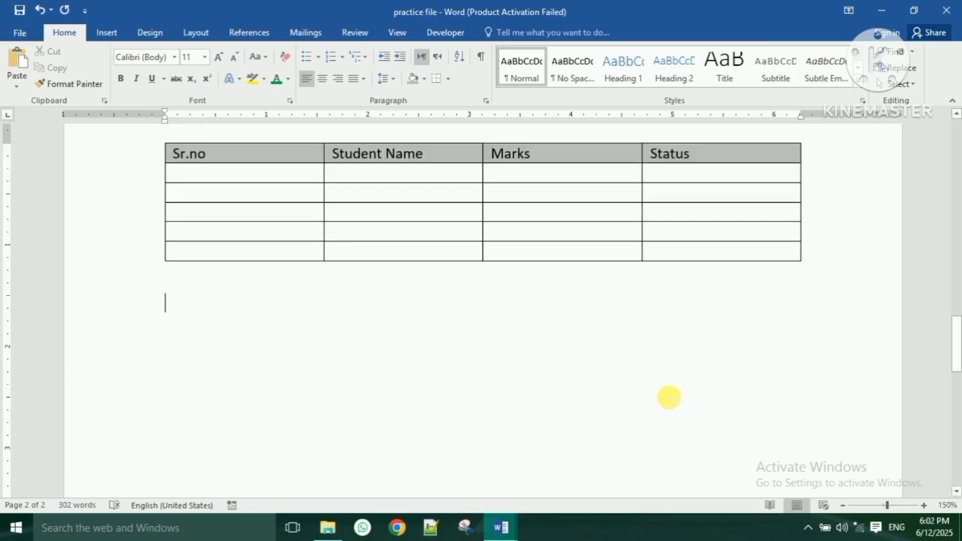
click(94, 34)
click(122, 77)
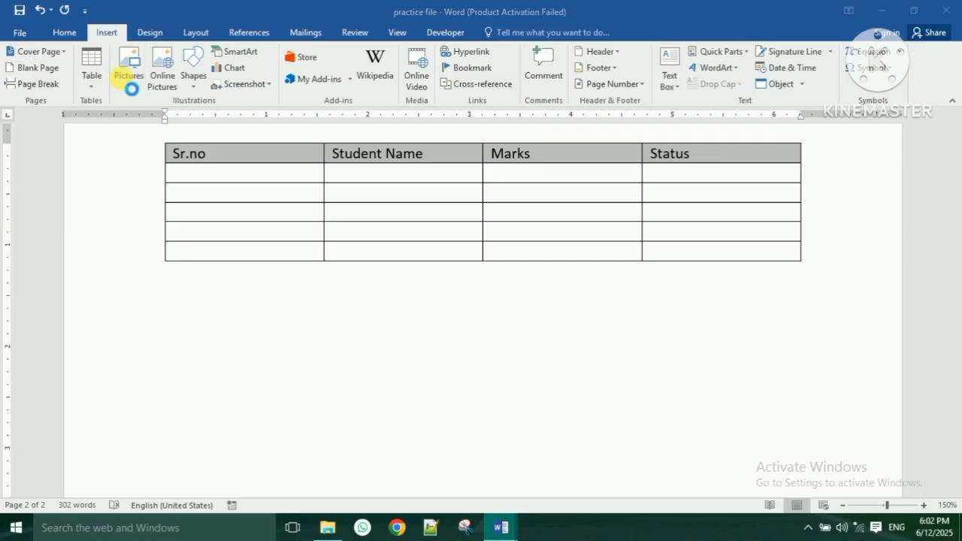
click(60, 179)
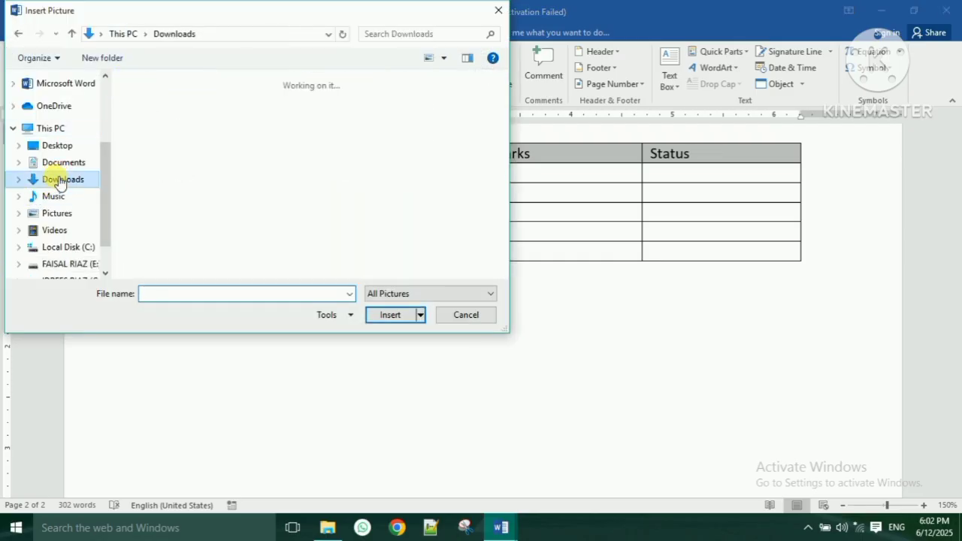
click(316, 239)
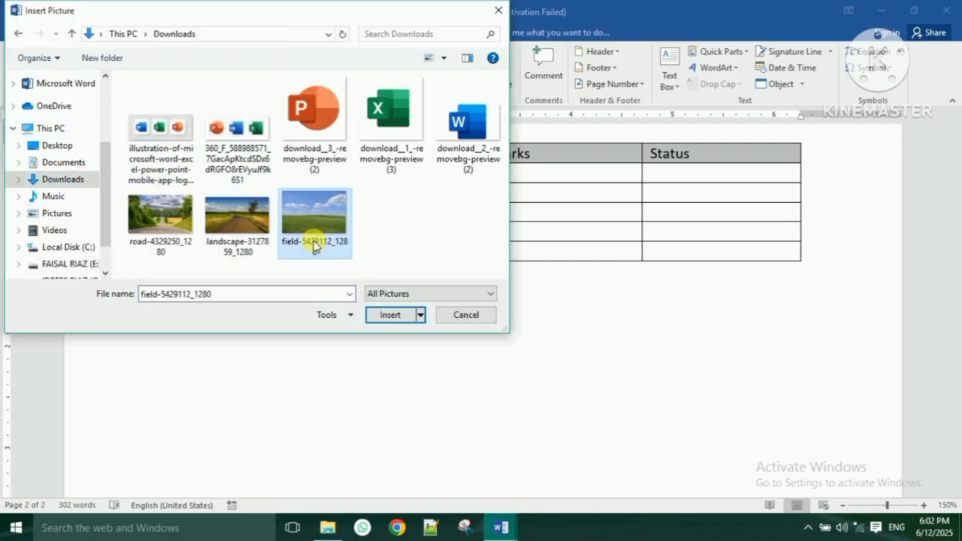
click(382, 316)
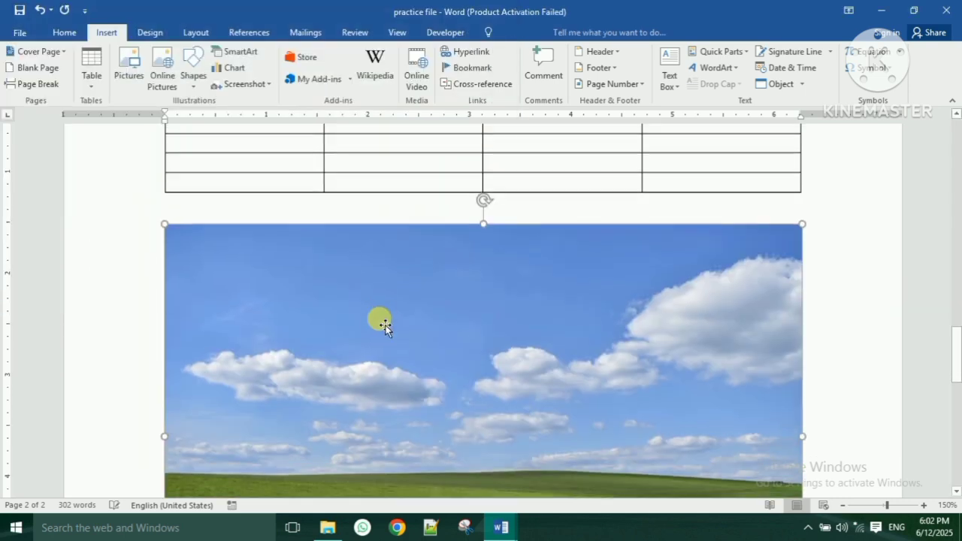
- Shrink the field picture from its corner and stretch it to the table's width
scroll(380, 329, down, 3)
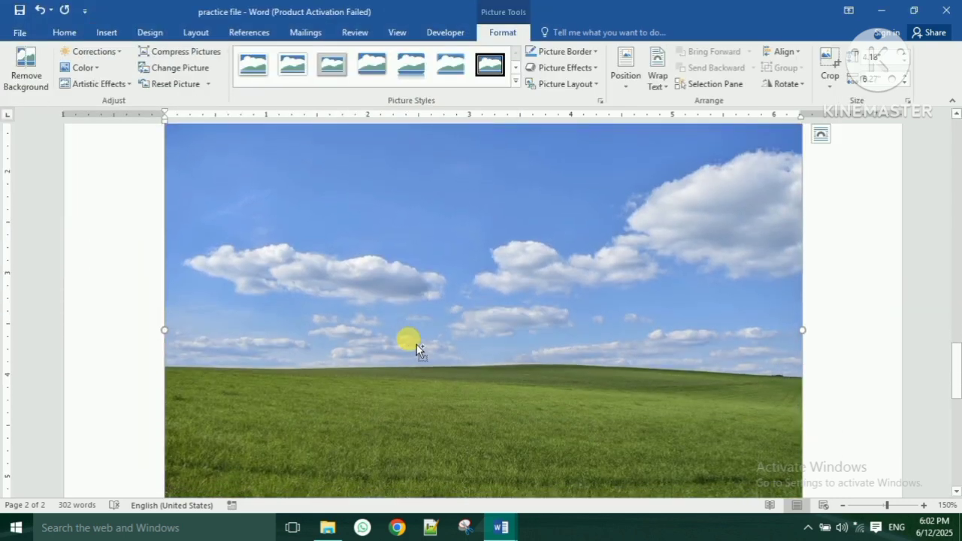
scroll(416, 344, down, 1)
ctrl+scroll(418, 345, down, 3)
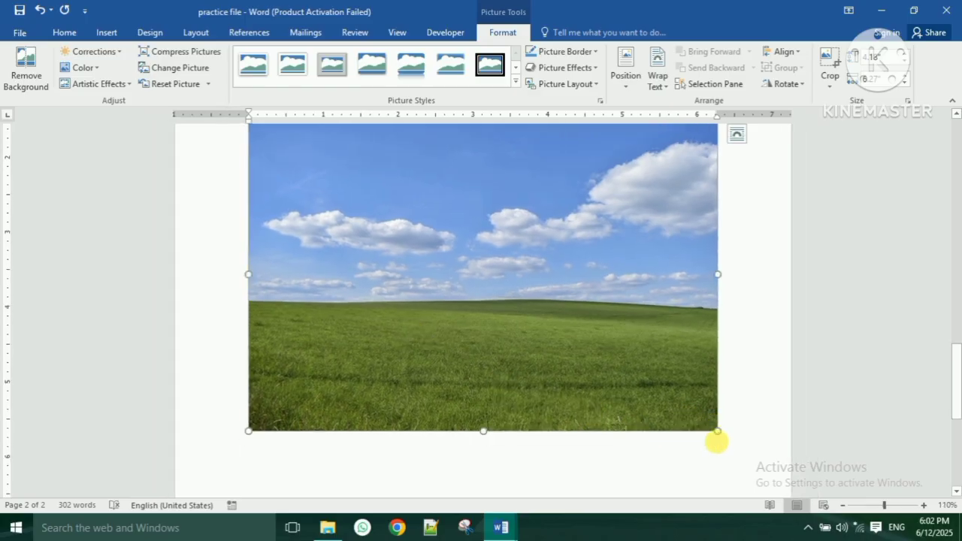
drag(724, 436, 684, 399)
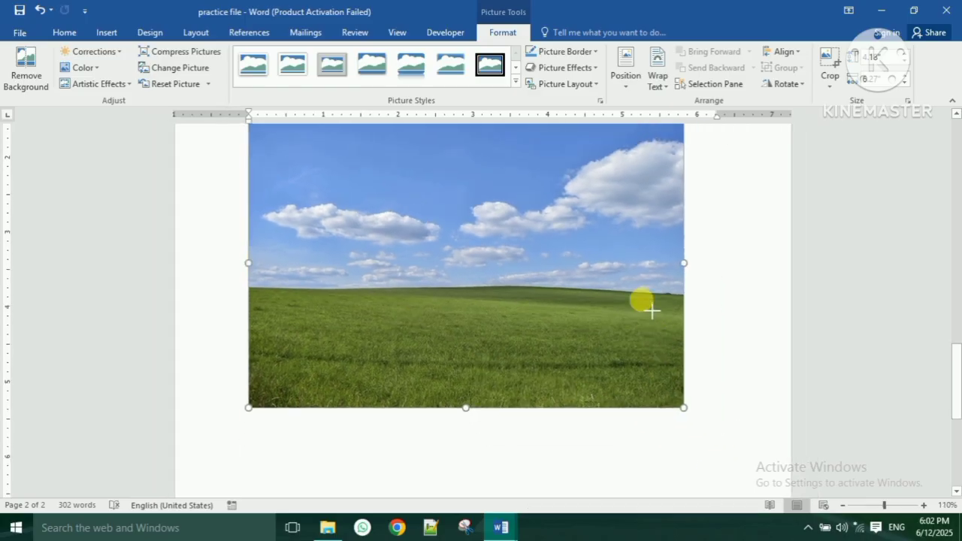
drag(652, 310, 518, 194)
scroll(518, 301, up, 2)
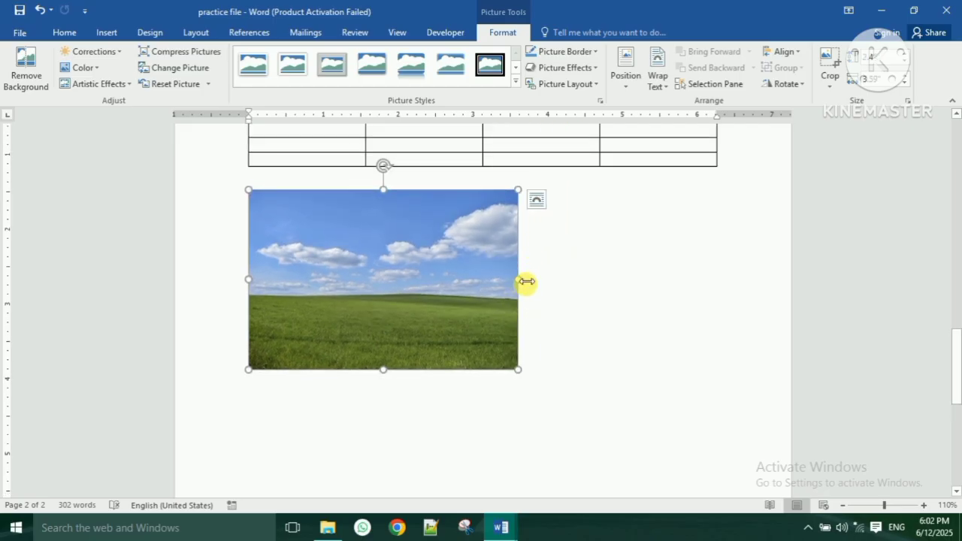
drag(527, 282, 720, 280)
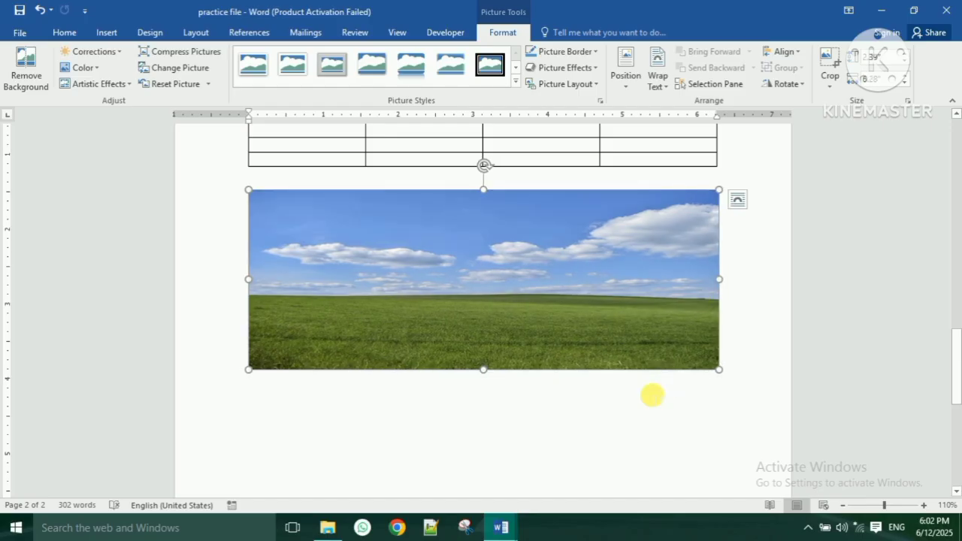
- Undo the last small change and reselect the field picture
click(729, 359)
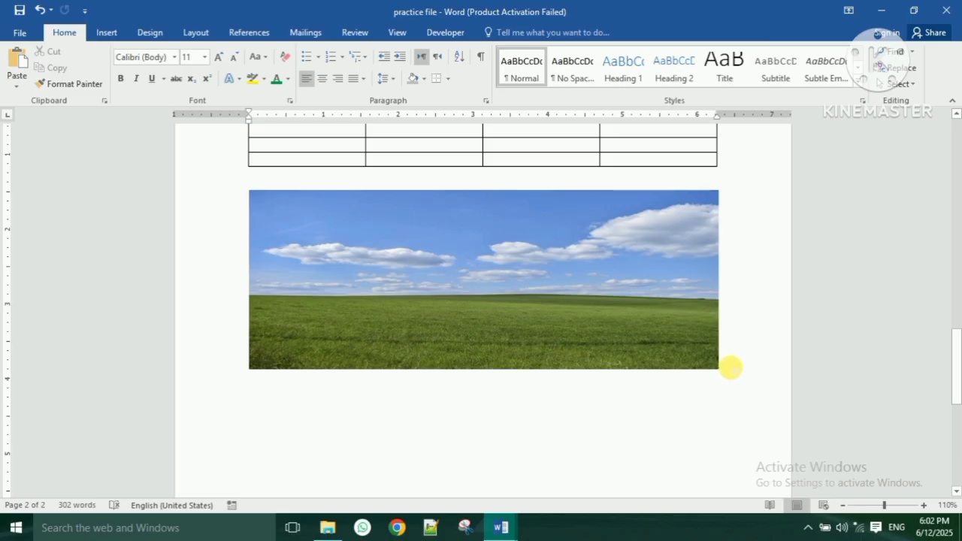
key(ctrl+z)
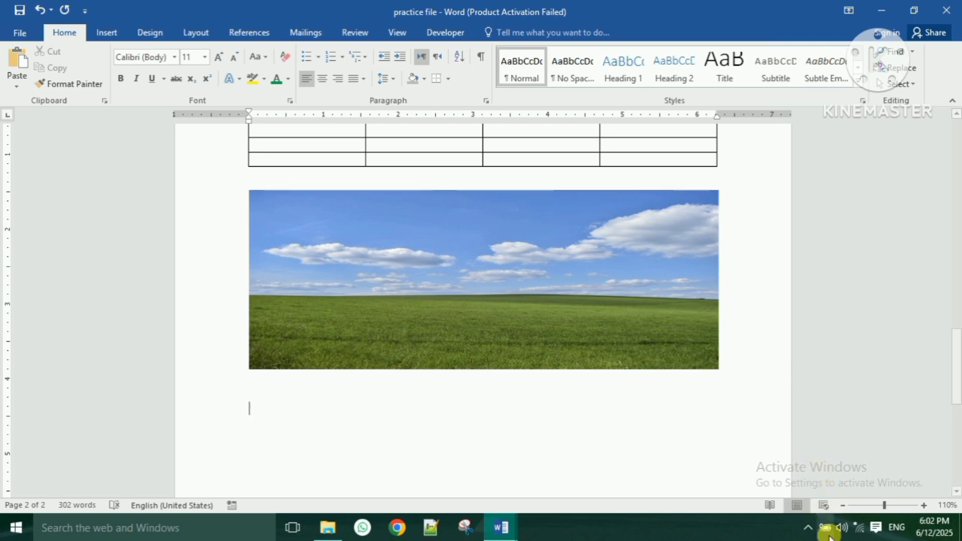
click(791, 528)
click(593, 385)
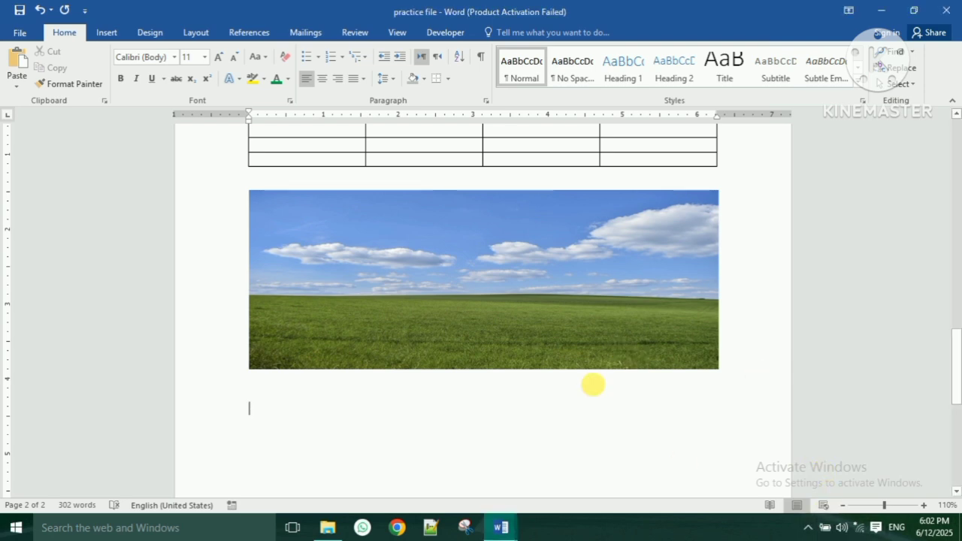
click(556, 339)
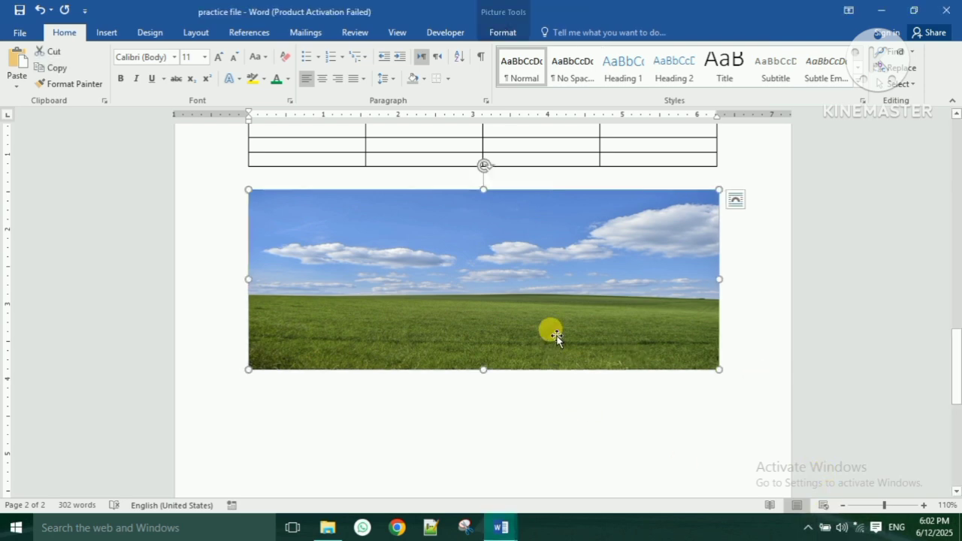
- Give the field picture a black border
click(511, 32)
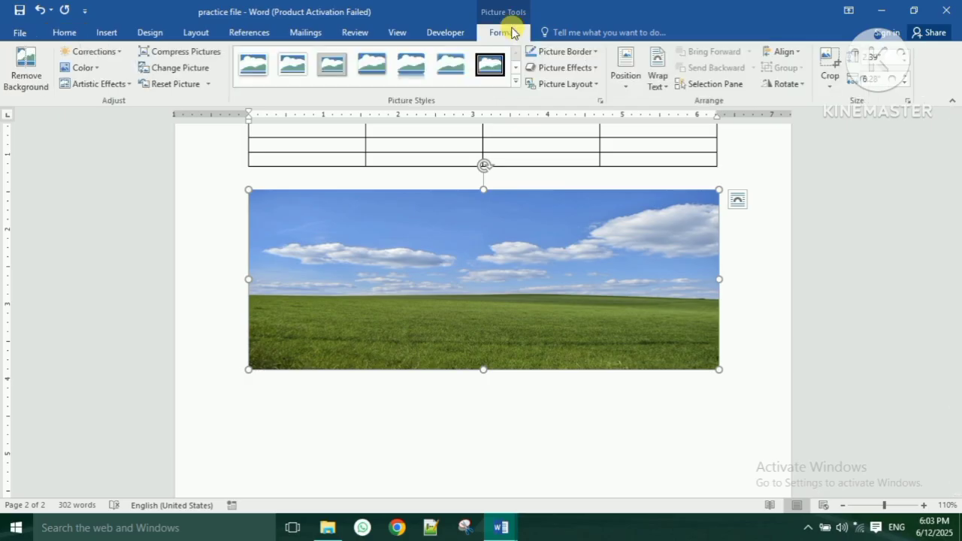
click(586, 53)
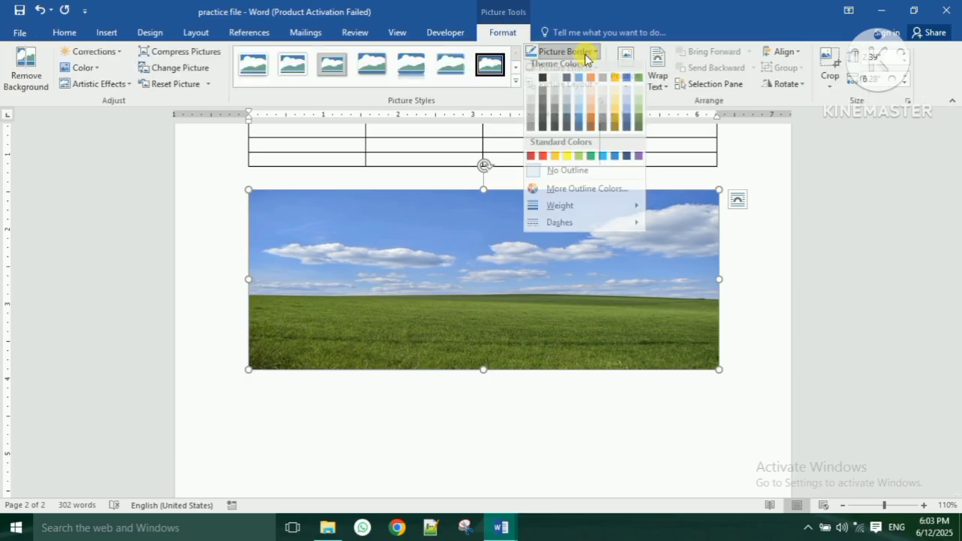
click(542, 84)
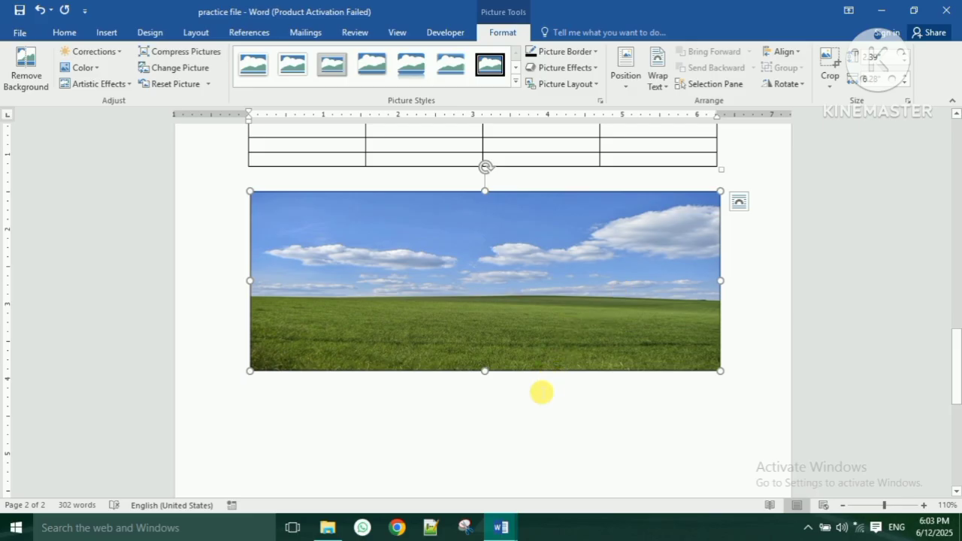
click(388, 430)
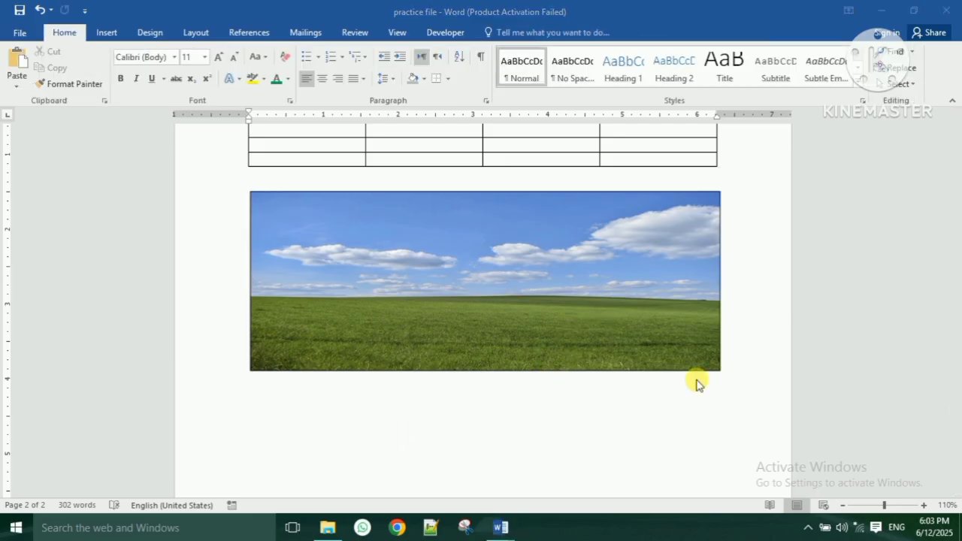
- Bring up the built-in text box designs from the Insert tab
scroll(302, 406, down, 1)
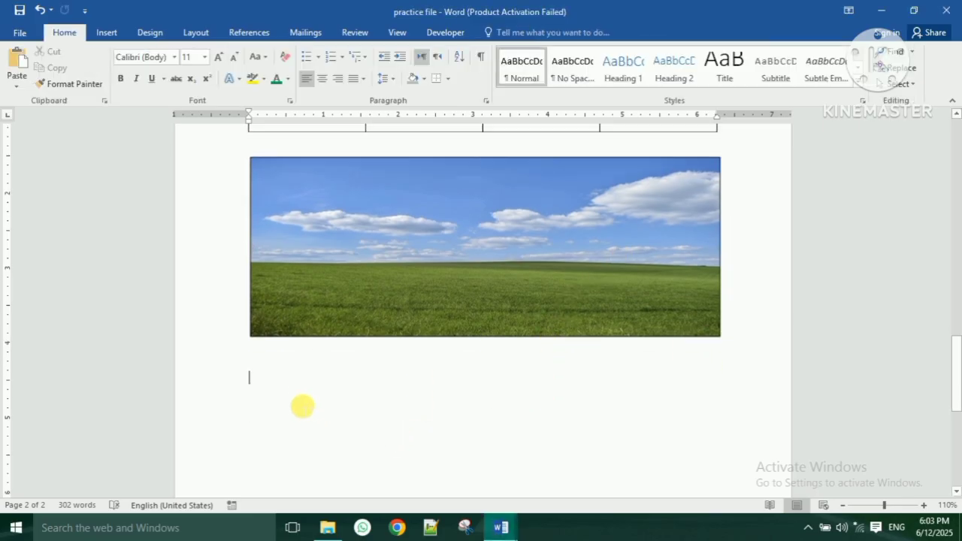
scroll(303, 406, down, 2)
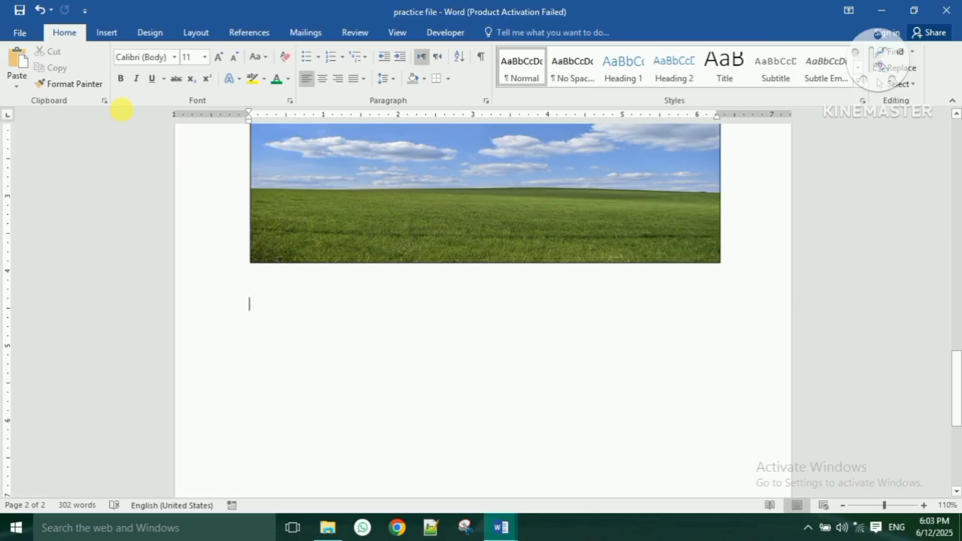
click(107, 35)
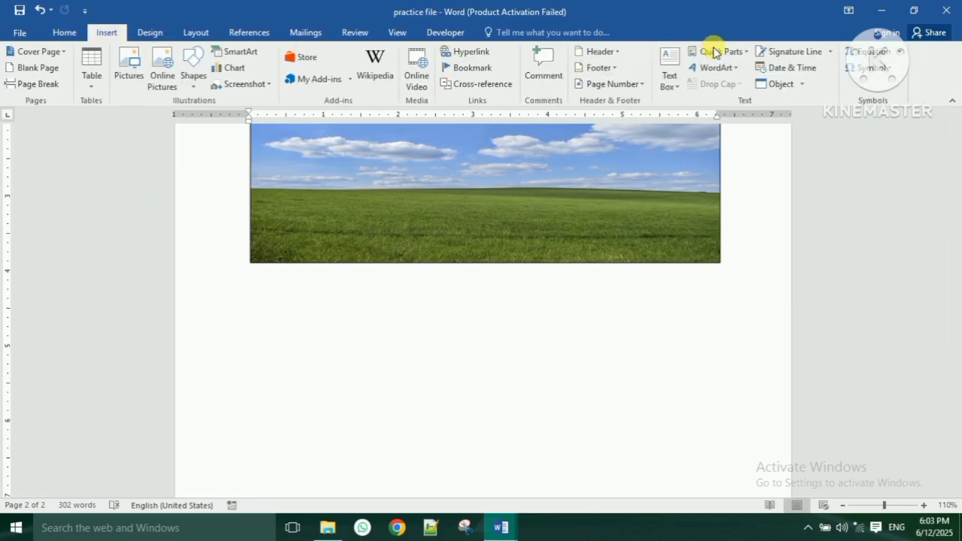
click(670, 71)
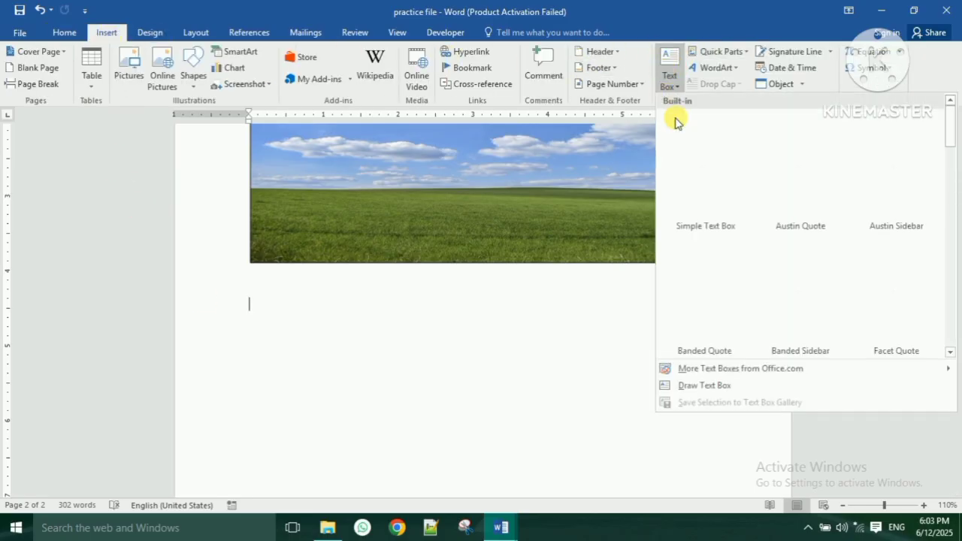
- Insert a Simple Text Box reading 'WEP Tutorials' and drag it down and left
click(693, 160)
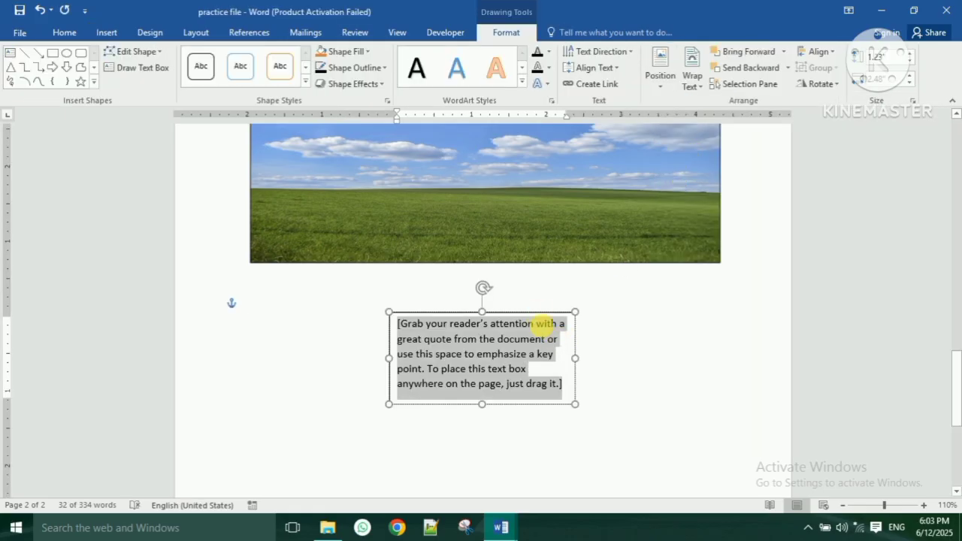
text(WE)
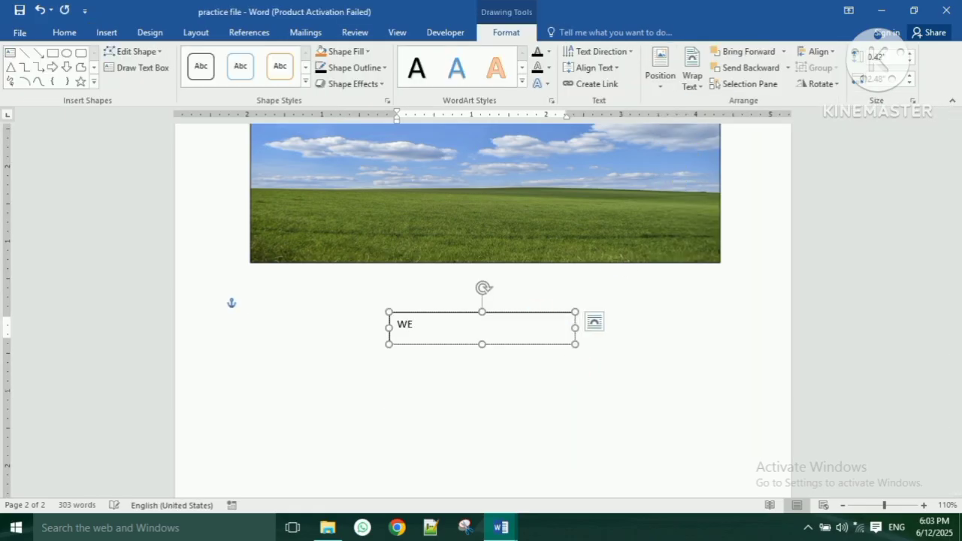
text(P Tutorials)
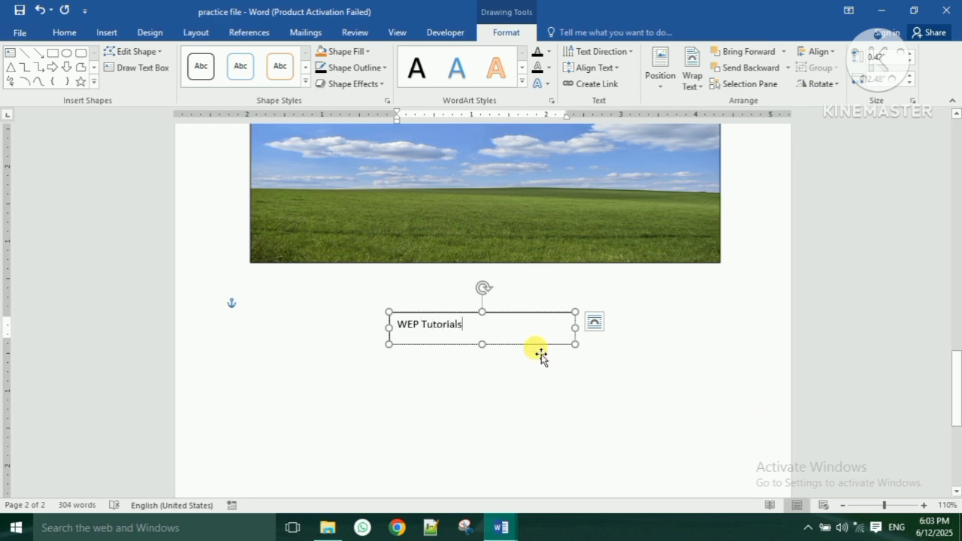
drag(520, 348, 387, 368)
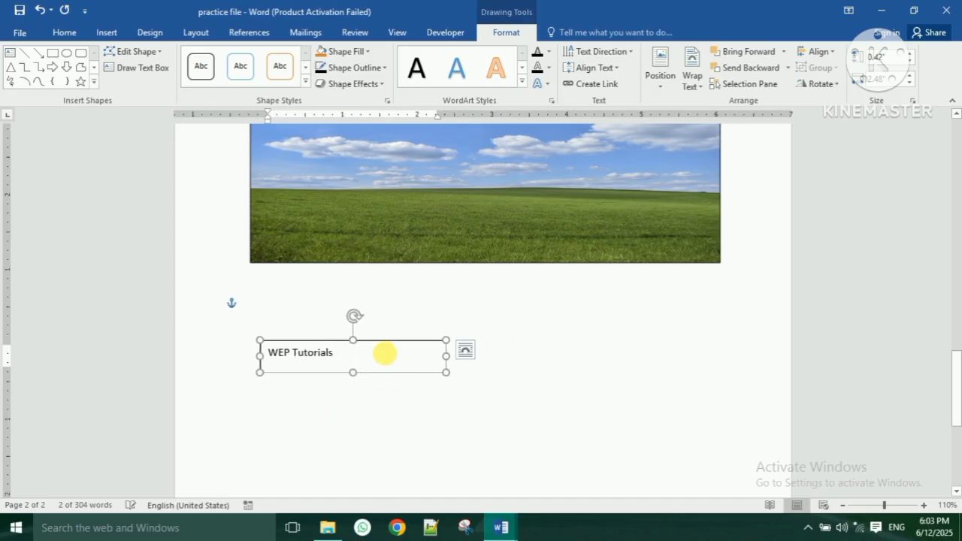
- Enlarge the WEP Tutorials text four sizes with Grow Font
click(66, 32)
click(221, 57)
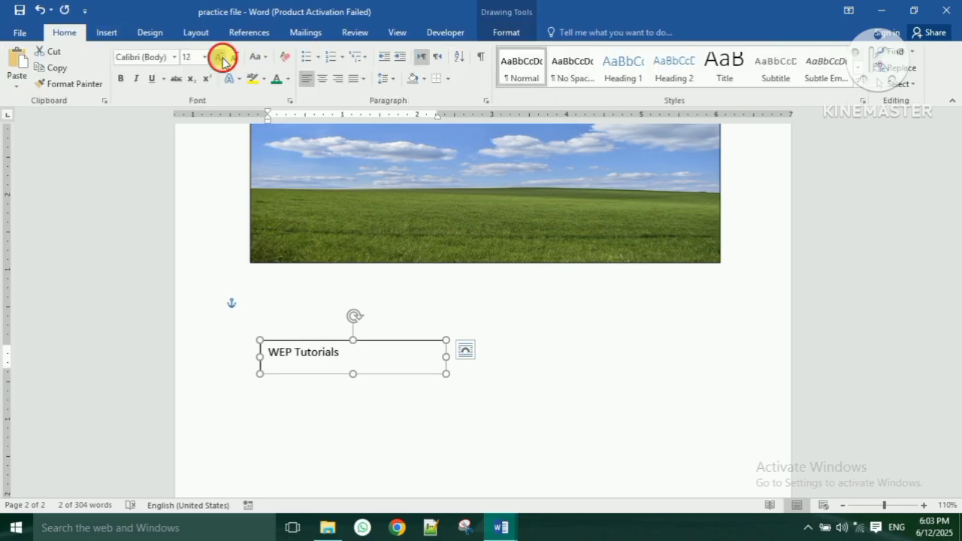
click(221, 57)
click(221, 58)
click(221, 58)
click(638, 457)
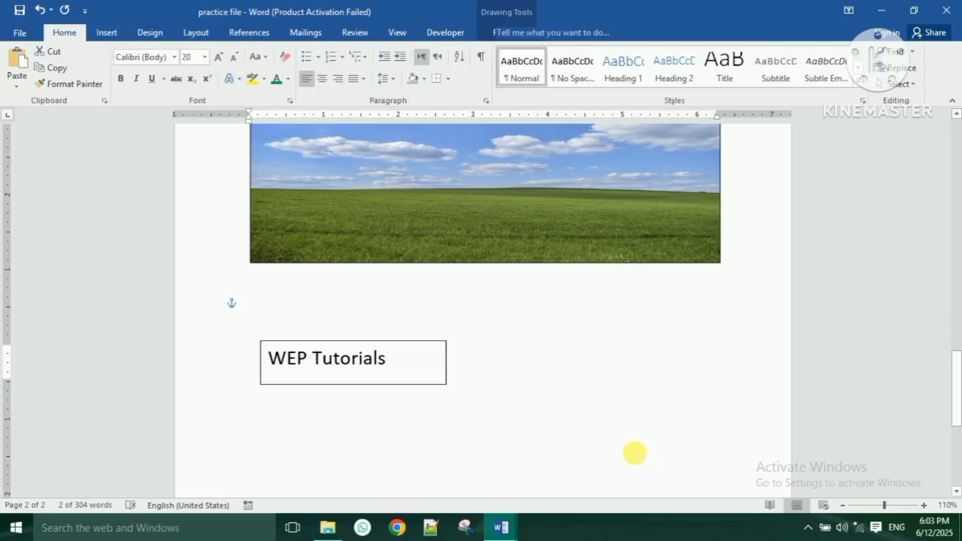
- Remove the WEP Tutorials text box's outline
click(449, 387)
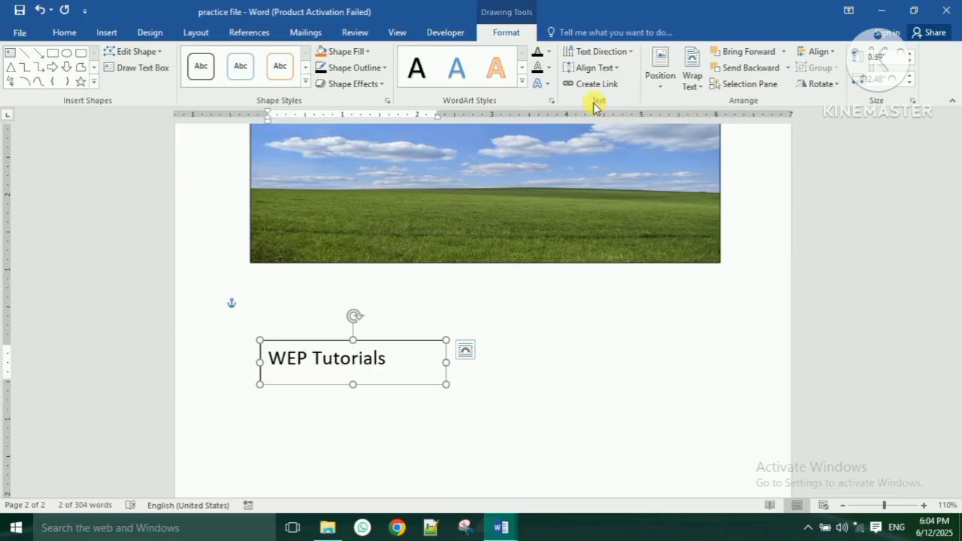
click(379, 67)
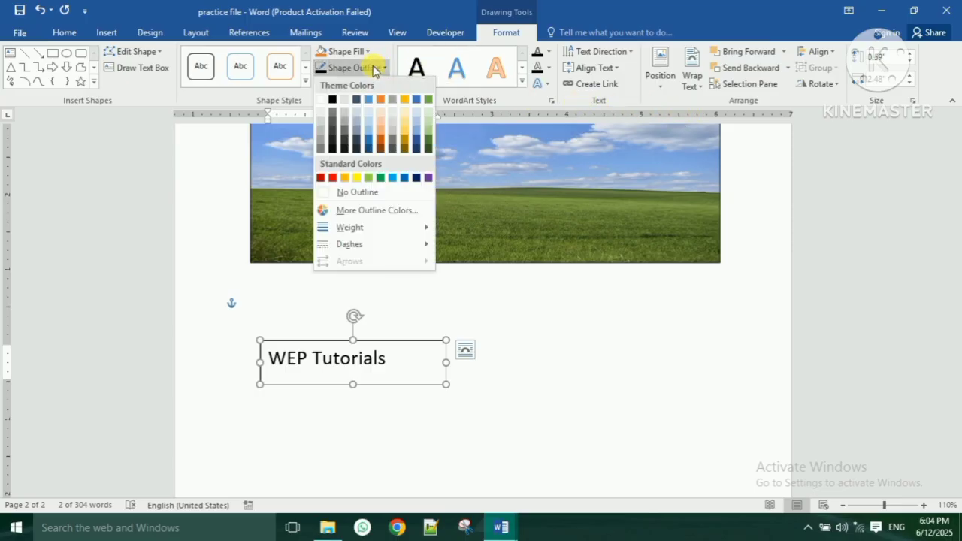
click(369, 192)
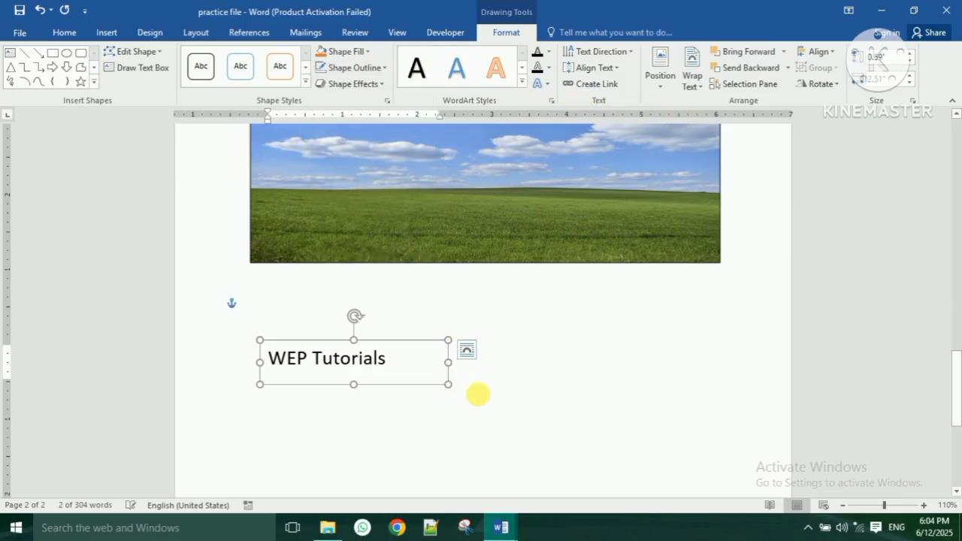
click(479, 428)
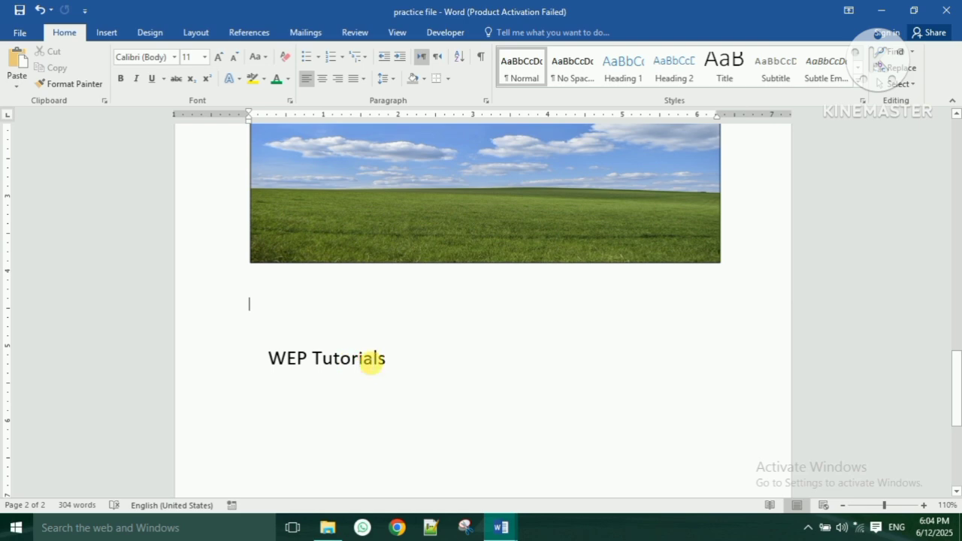
- Move the text box up directly beneath the picture and start a new line
click(367, 359)
mouse_move(394, 392)
mouse_down()
mouse_move(372, 323)
mouse_move(379, 319)
mouse_up()
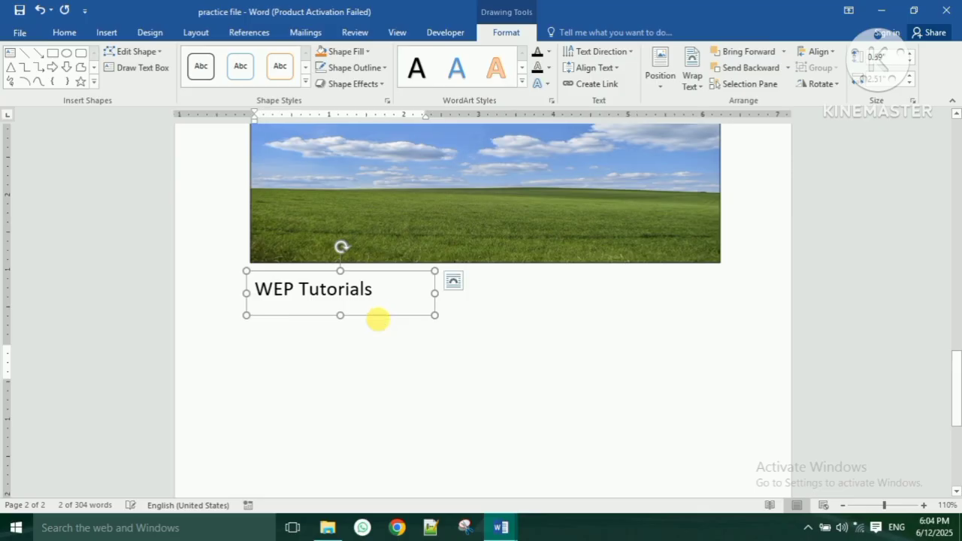
click(391, 342)
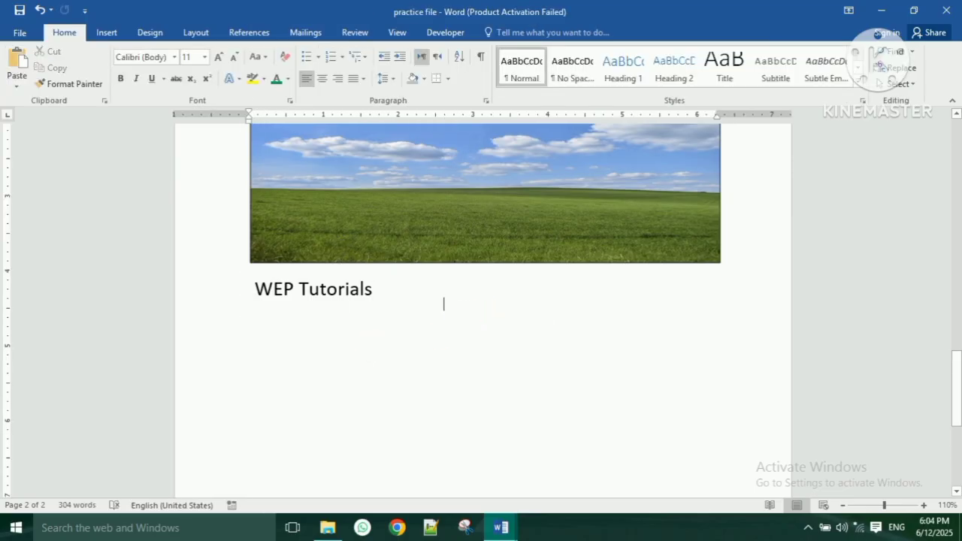
key(Return)
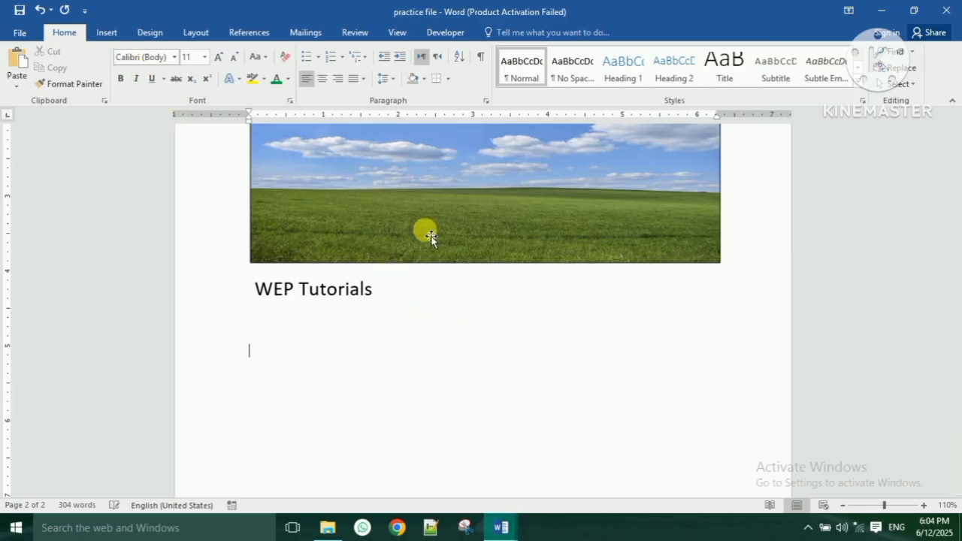
- Draw a rounded rectangle below the WEP Tutorials text
click(107, 33)
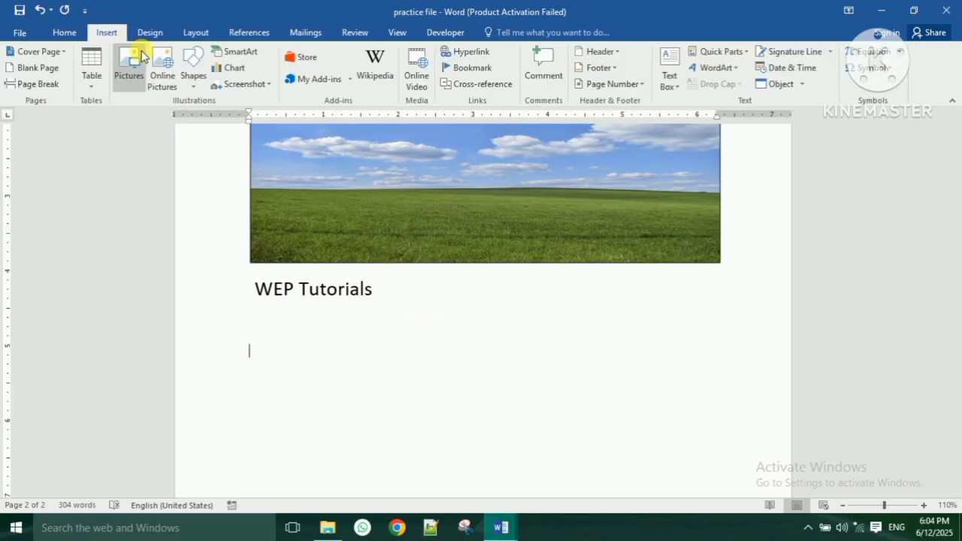
click(194, 75)
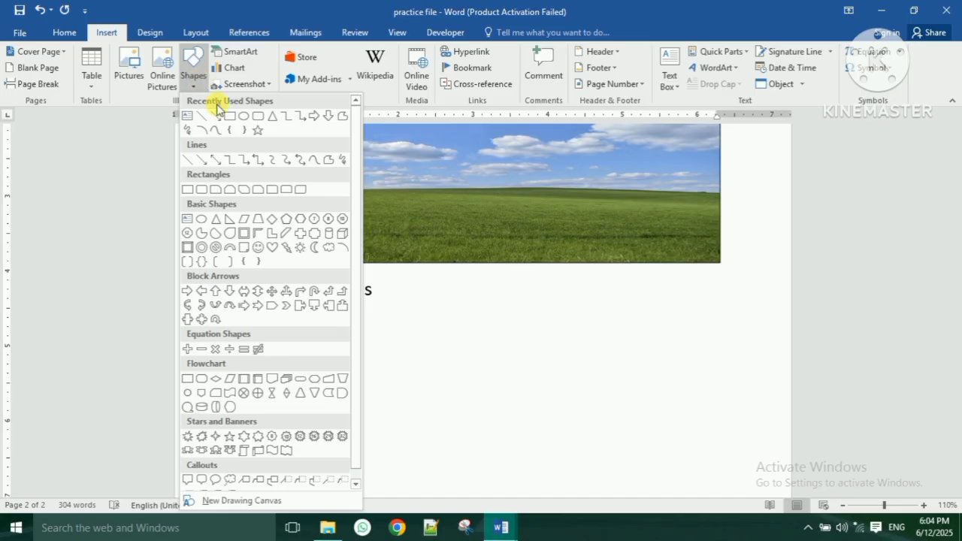
click(202, 191)
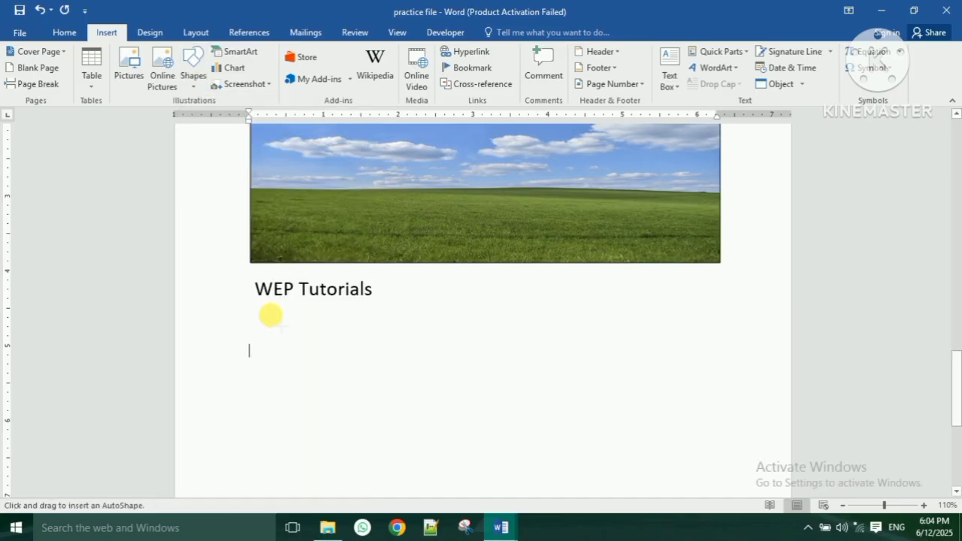
mouse_move(256, 346)
mouse_down()
mouse_move(432, 417)
mouse_move(438, 434)
mouse_move(480, 439)
mouse_up()
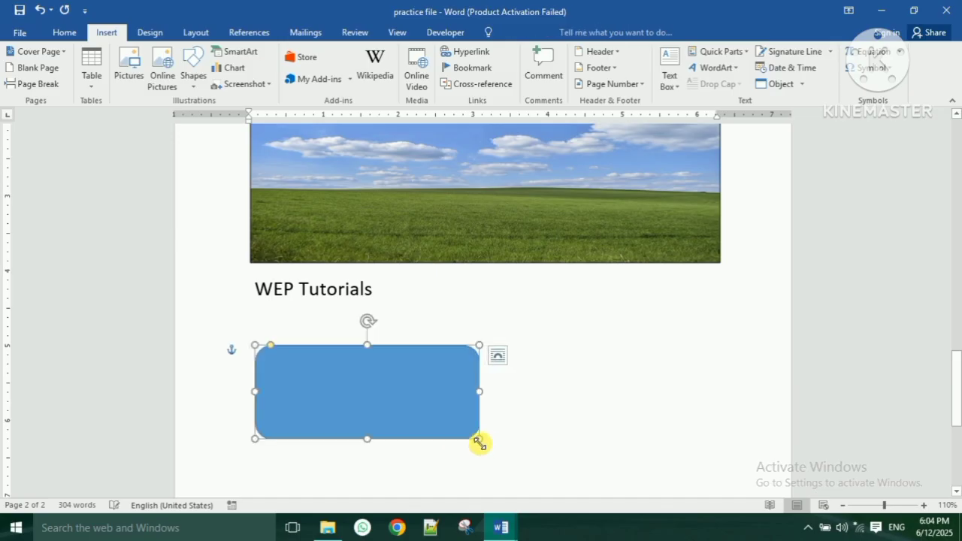
scroll(439, 369, down, 2)
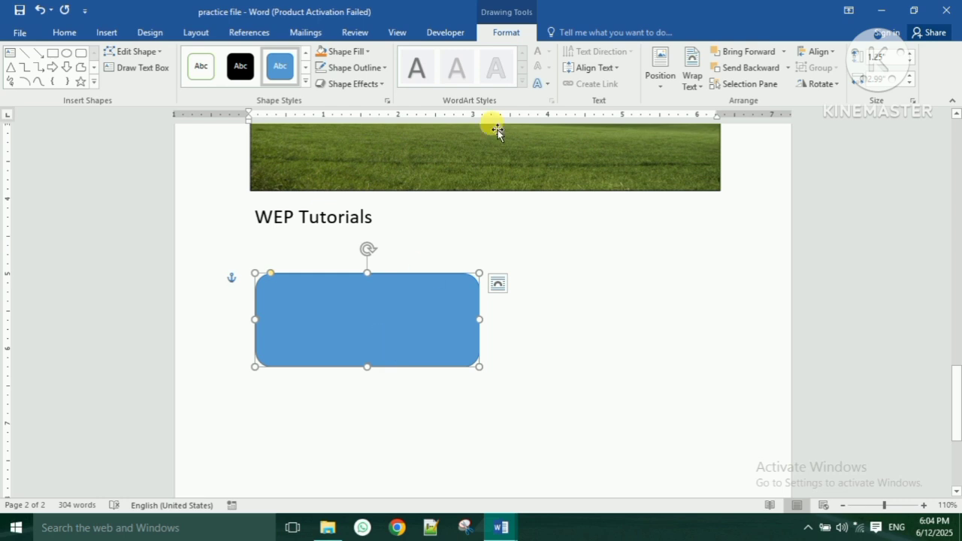
- Fill the rectangle dark blue with a black outline, then apply a blue gradient style
click(344, 51)
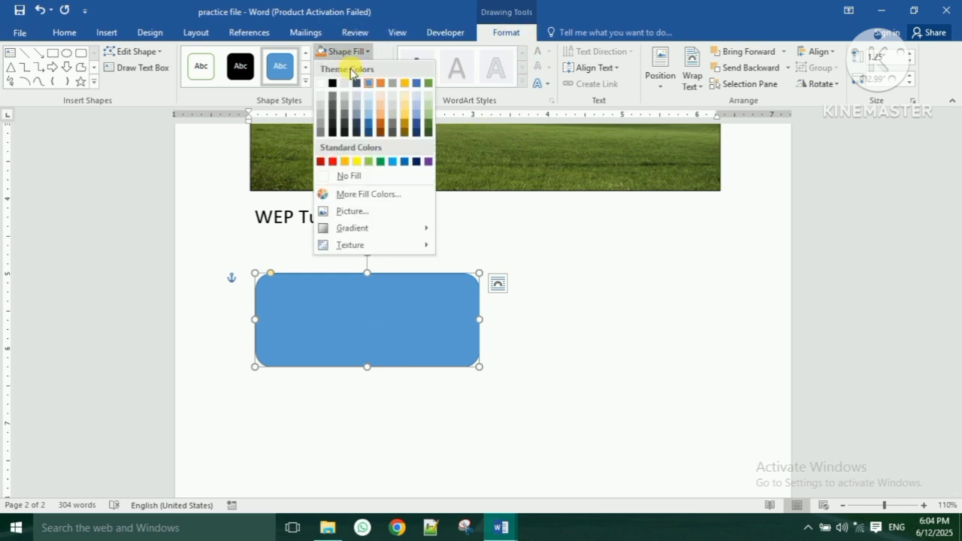
click(365, 122)
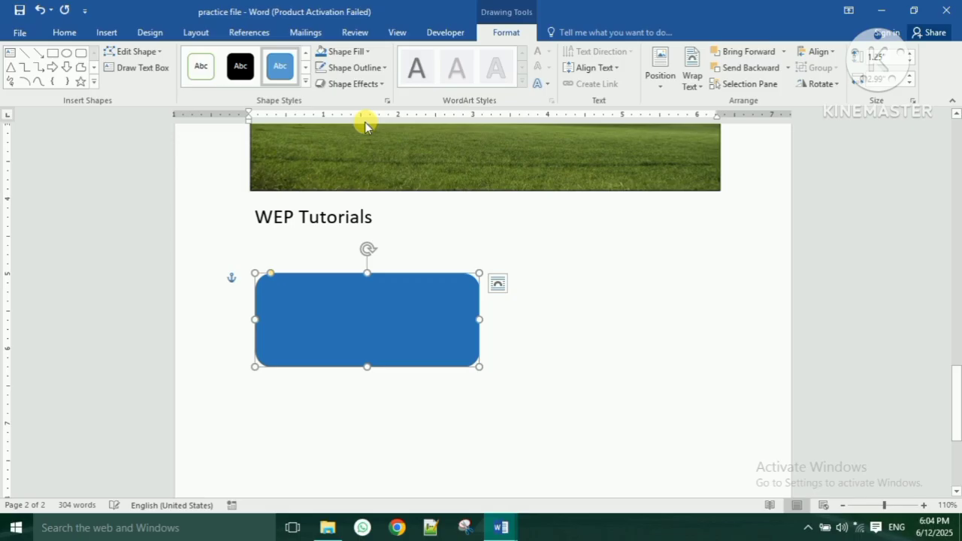
click(351, 67)
click(333, 100)
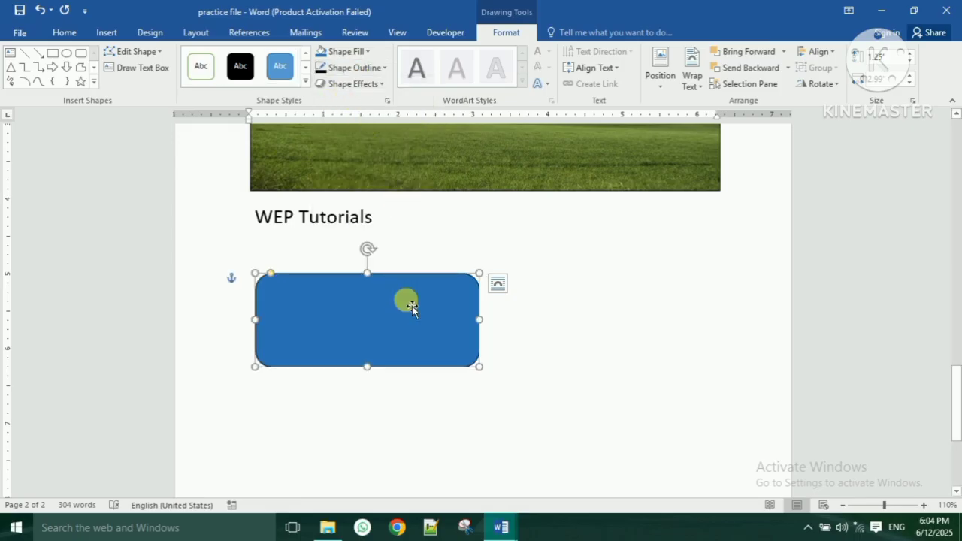
click(306, 82)
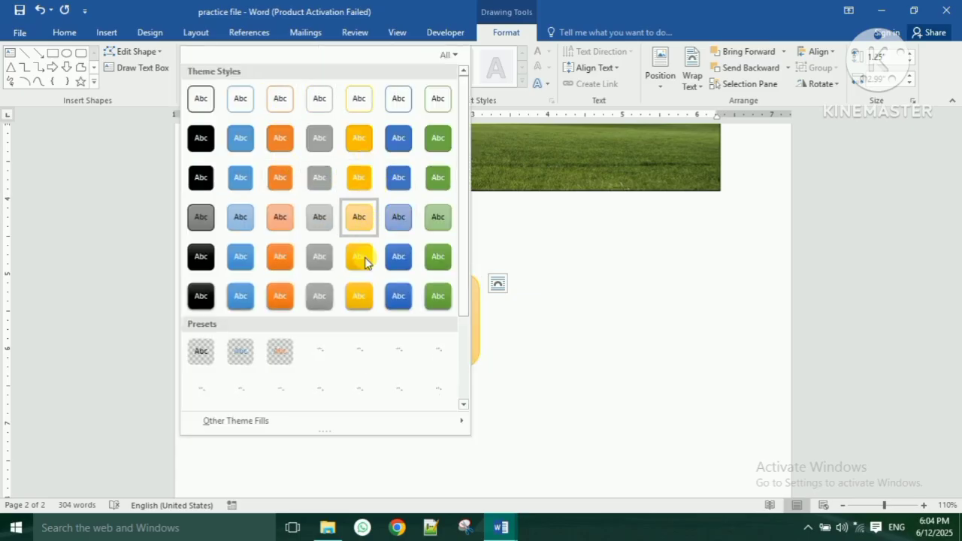
click(397, 295)
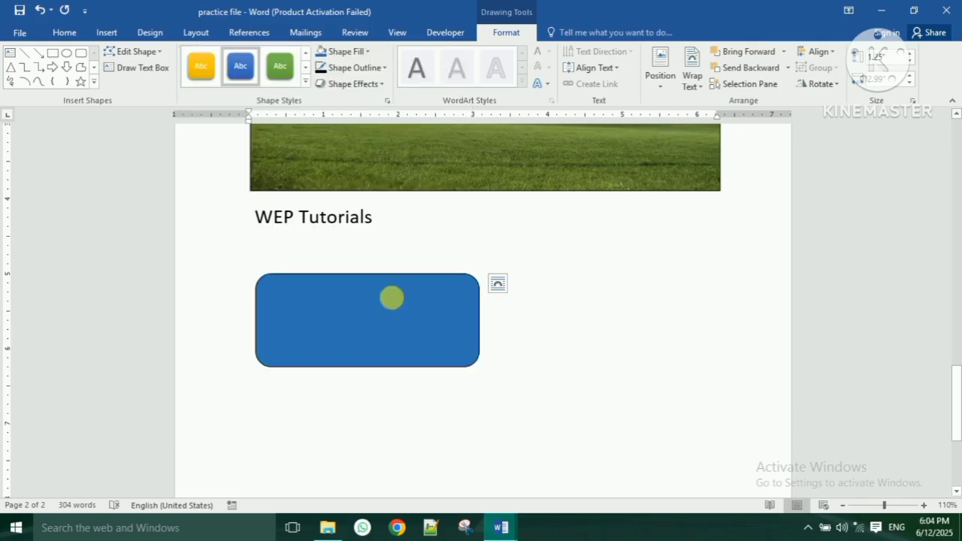
- Add the text 'WEP Tutorials' inside the blue rounded rectangle
right_click(415, 313)
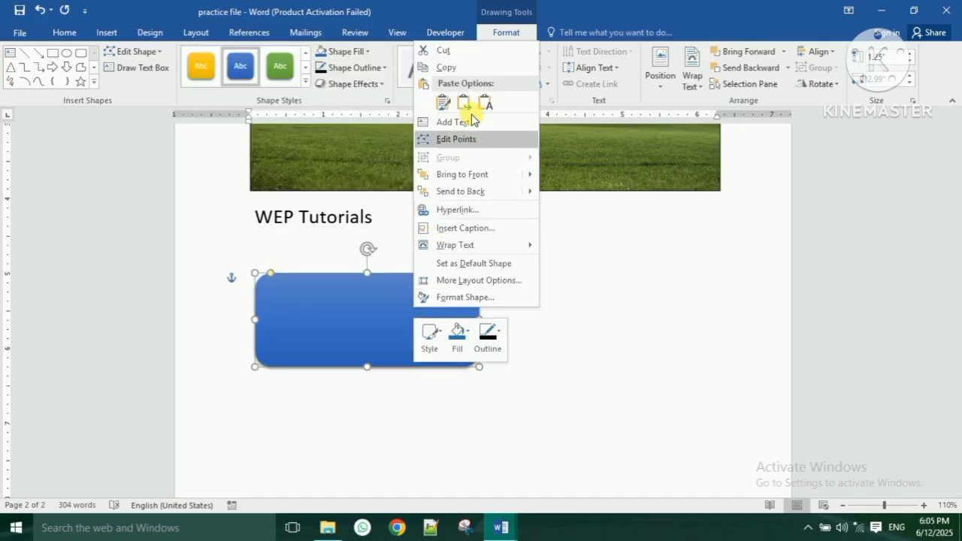
click(470, 123)
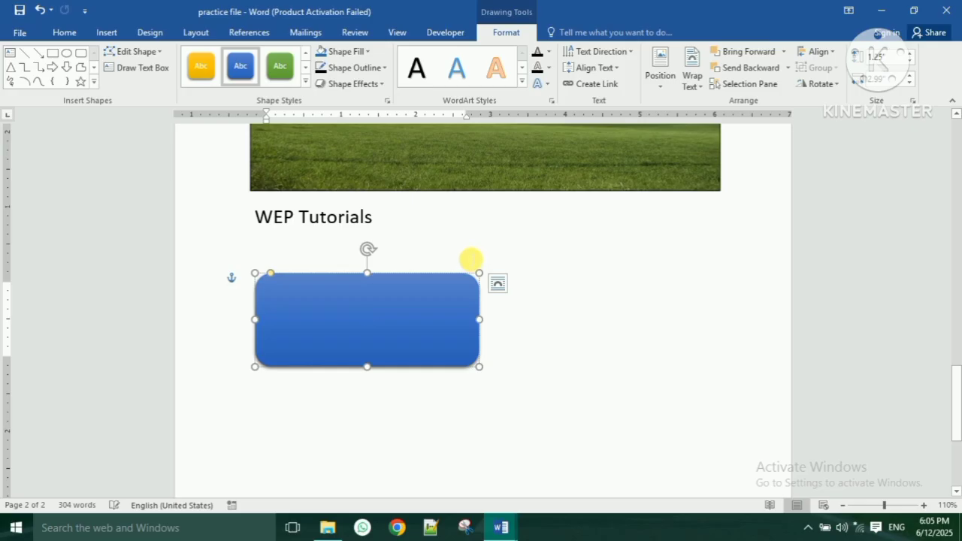
text(WEP)
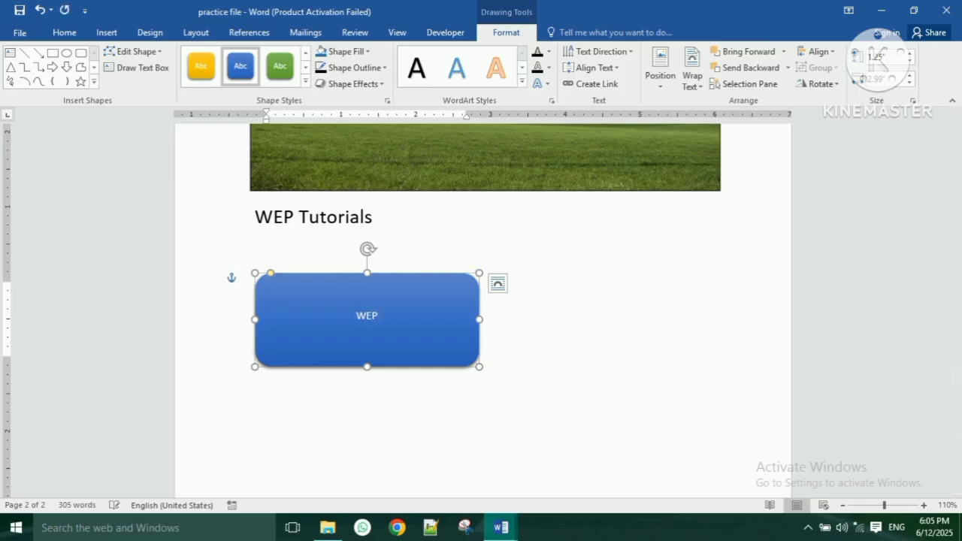
text( Tutorials)
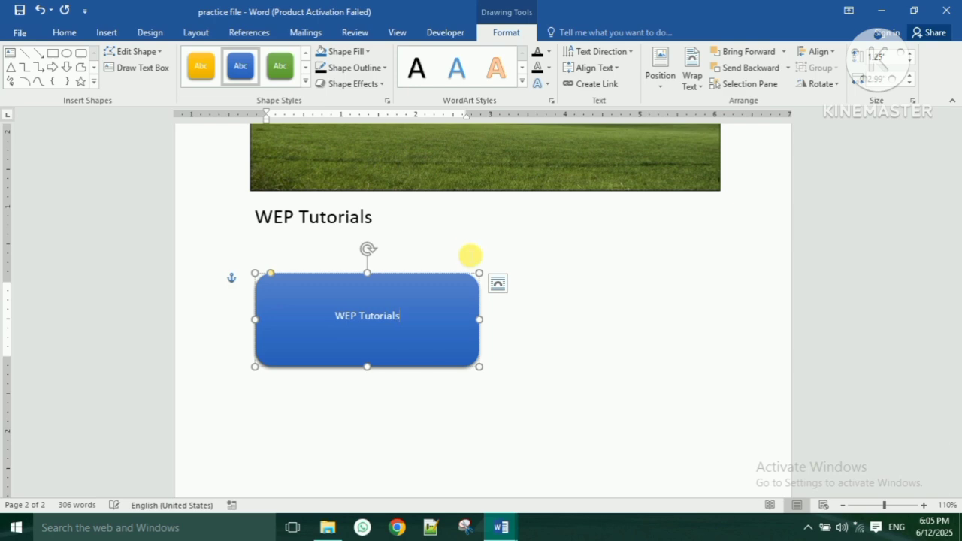
click(419, 393)
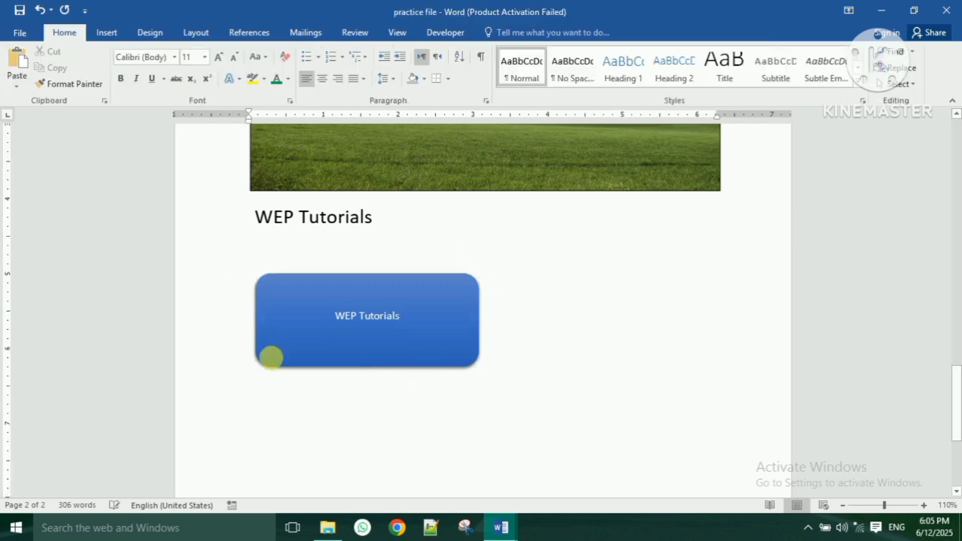
- Enlarge the shape's WEP Tutorials text to 22 pt
click(368, 351)
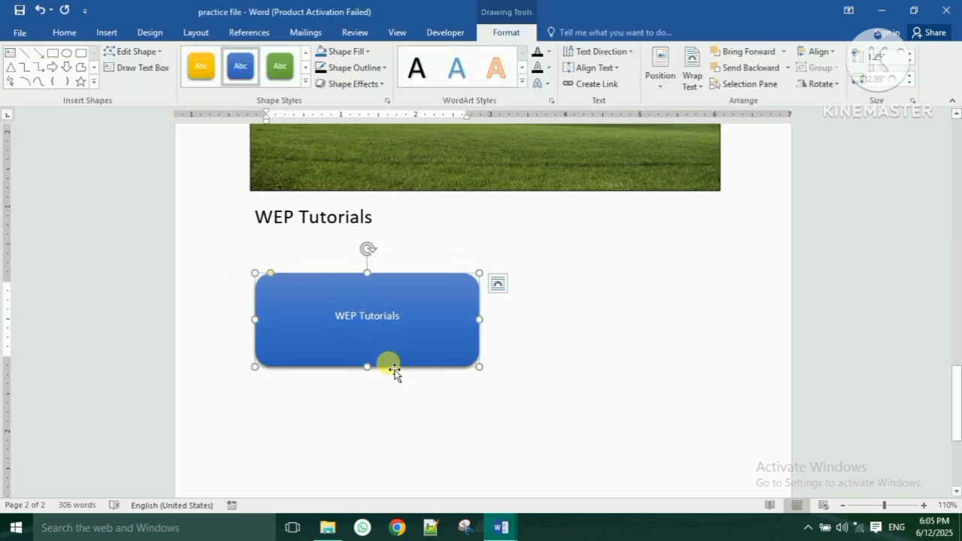
click(367, 341)
click(64, 32)
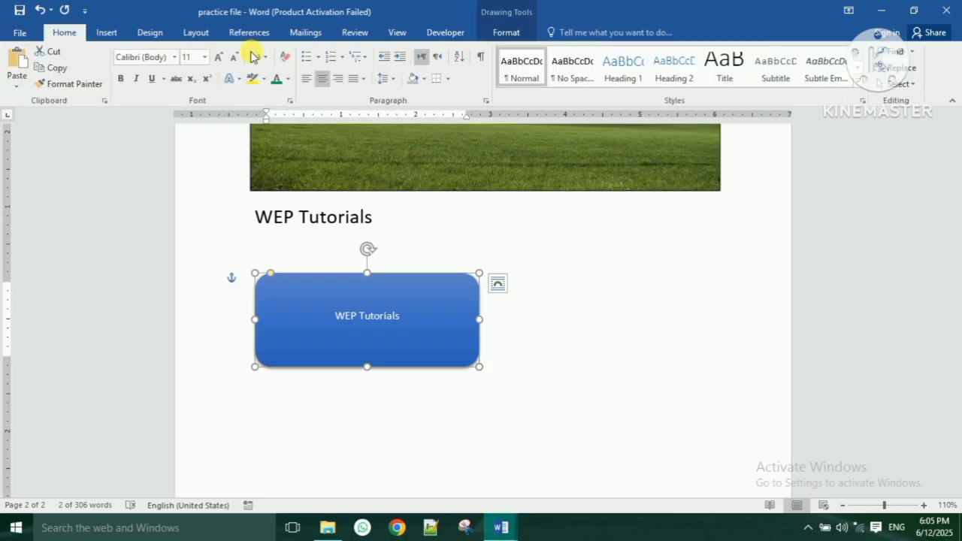
click(219, 58)
click(219, 58)
click(219, 58)
click(220, 58)
click(219, 58)
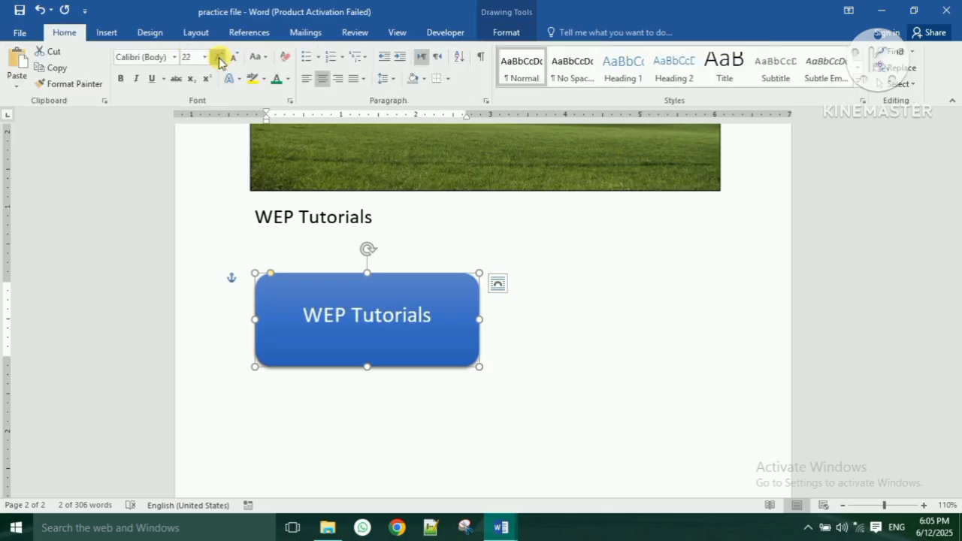
click(219, 58)
click(564, 347)
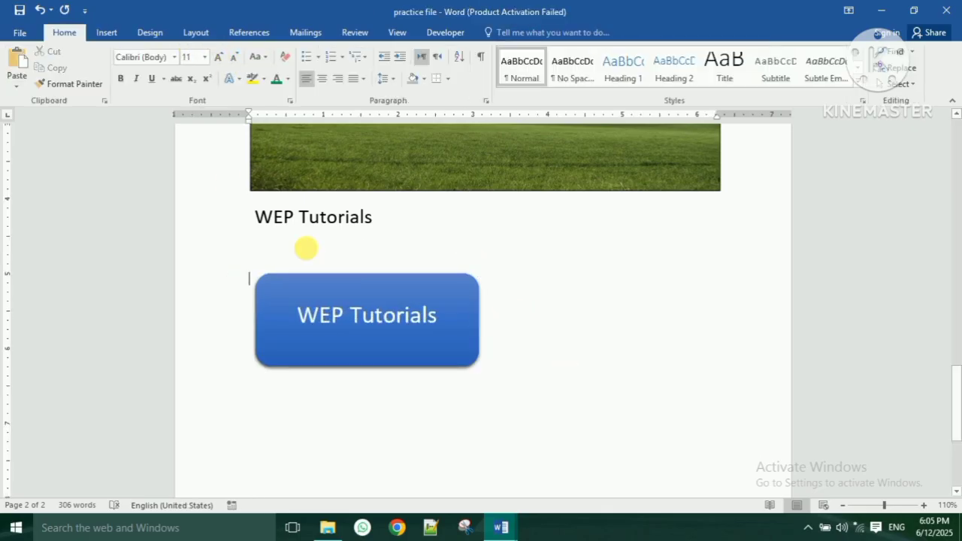
click(113, 30)
click(193, 67)
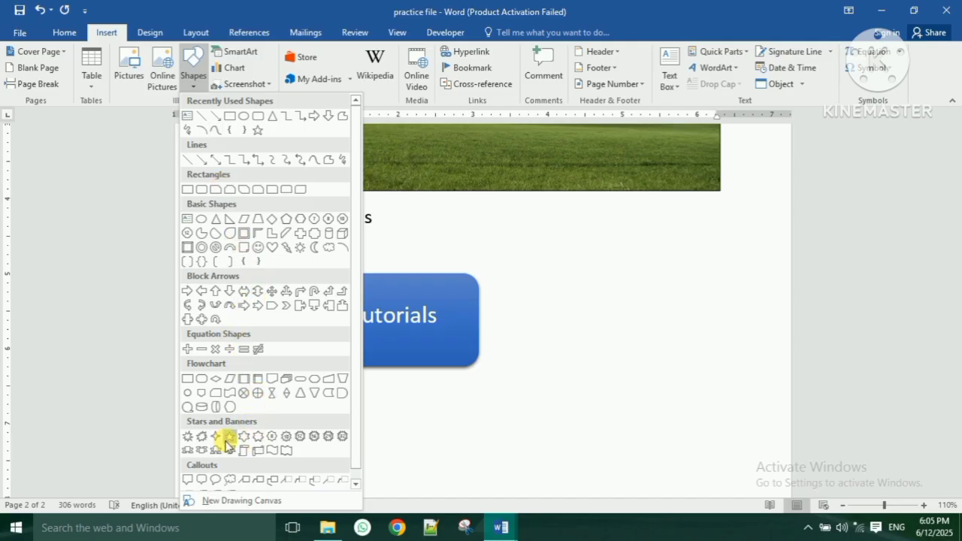
- Draw an explosion star to the right of the blue box
click(188, 436)
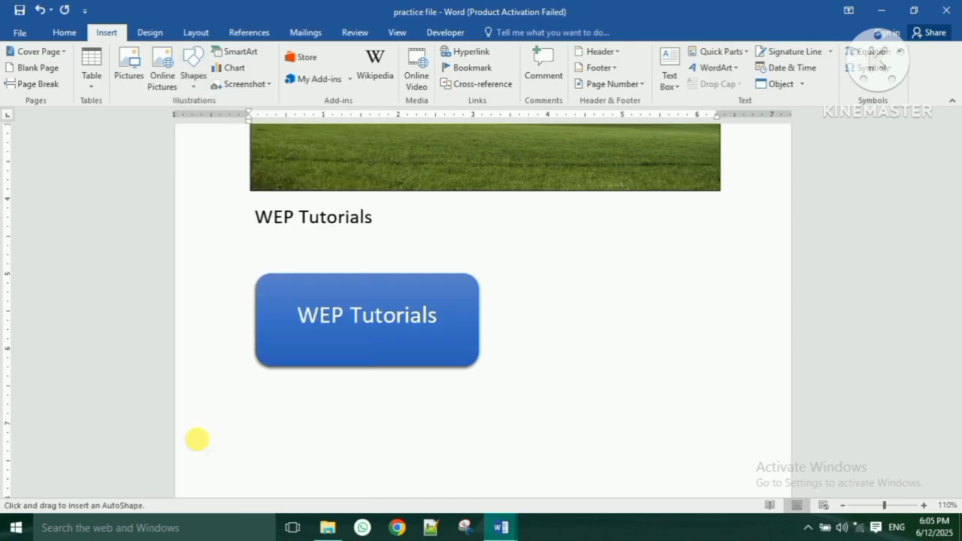
mouse_move(541, 283)
mouse_down()
mouse_move(722, 380)
mouse_move(747, 414)
mouse_up()
drag(662, 350, 668, 320)
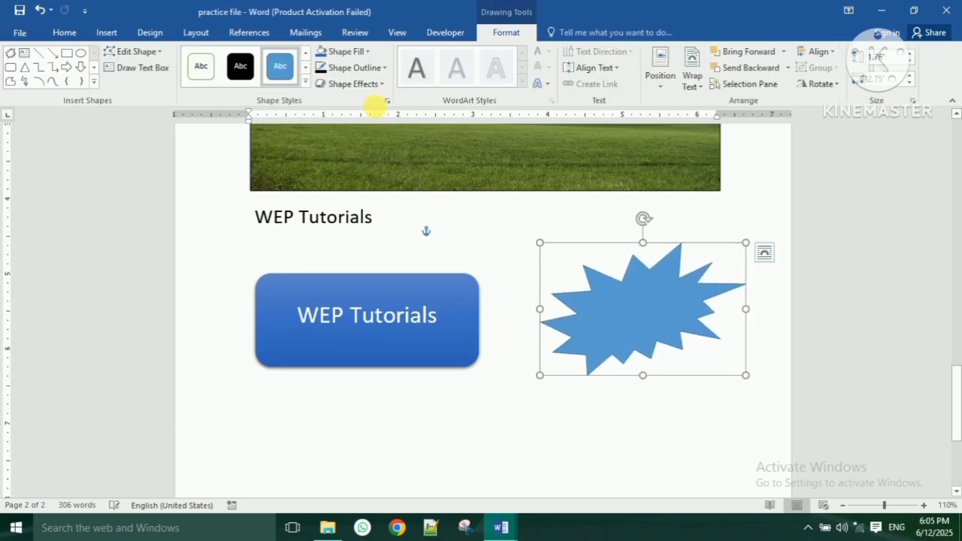
- Give the explosion star no fill and a black 3 pt outline
click(363, 52)
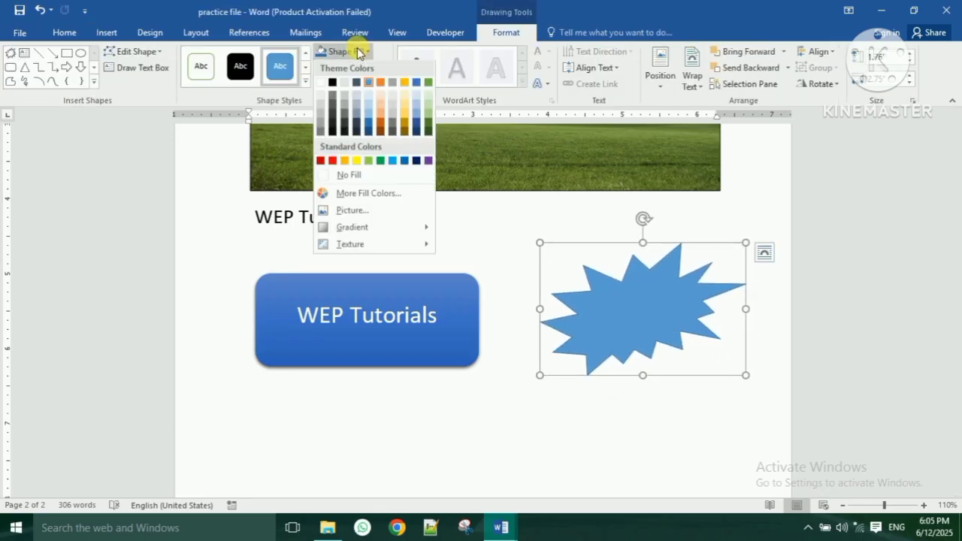
click(376, 175)
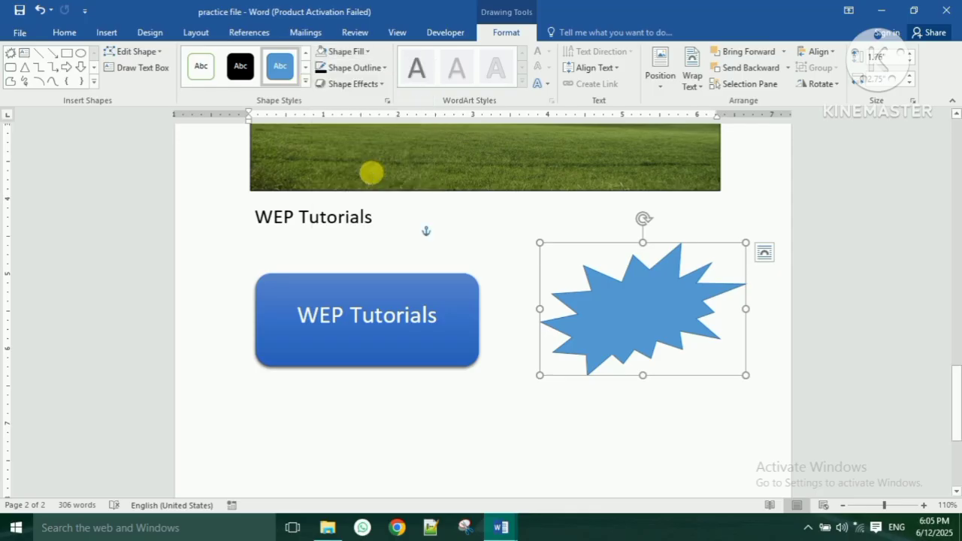
click(355, 73)
click(331, 100)
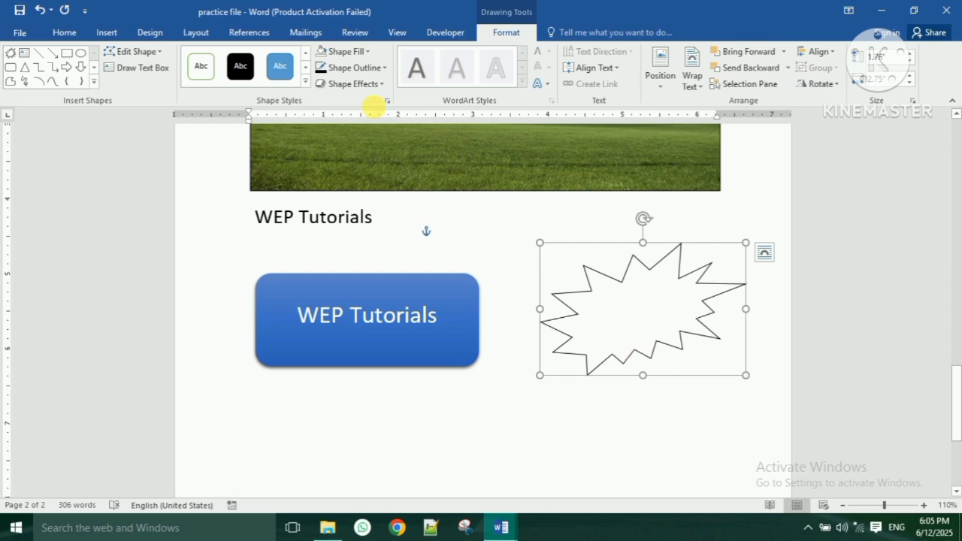
click(358, 70)
mouse_move(357, 230)
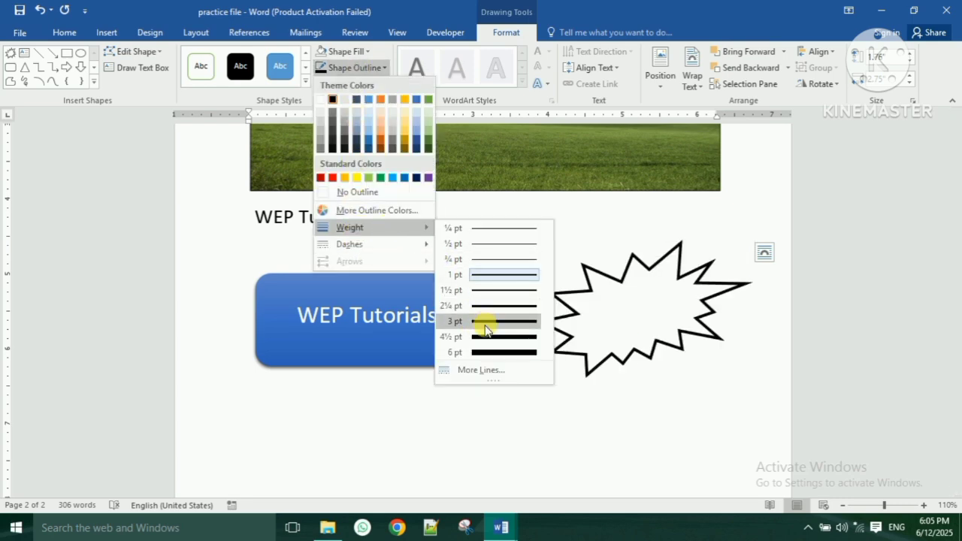
click(485, 322)
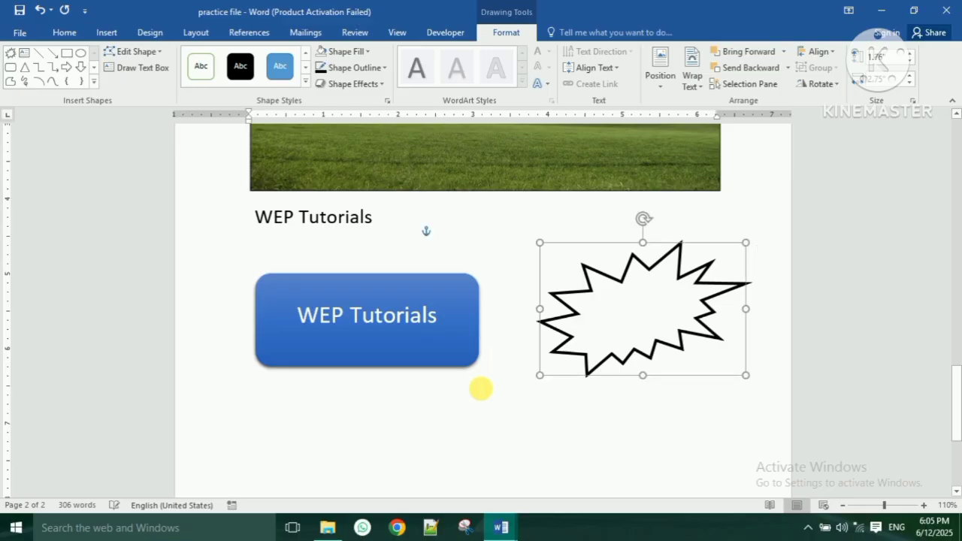
click(477, 389)
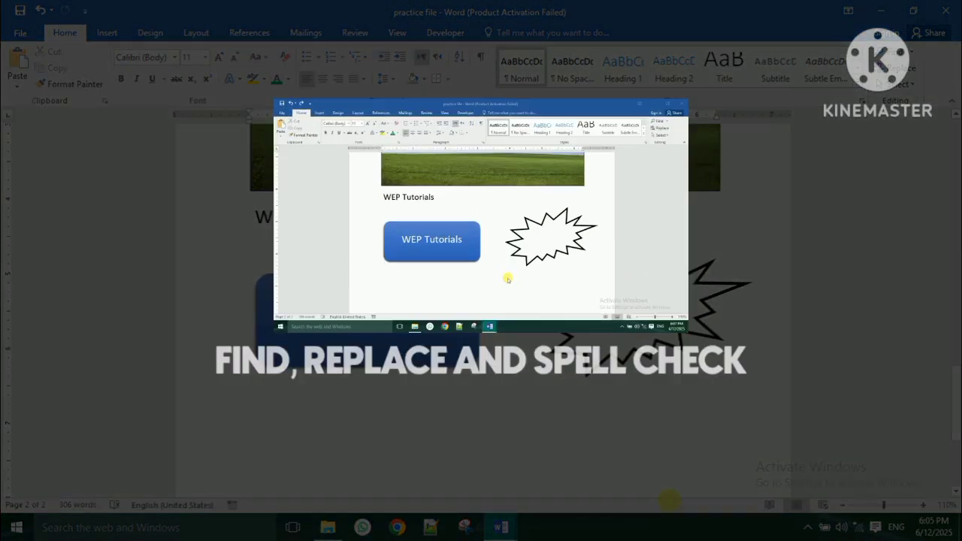
- Scroll back to the top of page 1 and select the five paragraphs from 'Video' to 'device'
scroll(544, 419, up, 1)
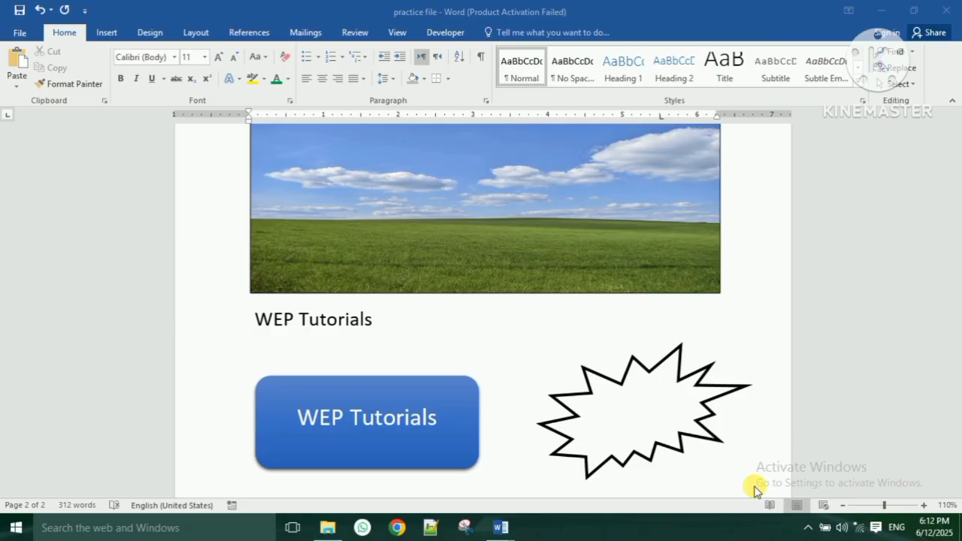
click(759, 489)
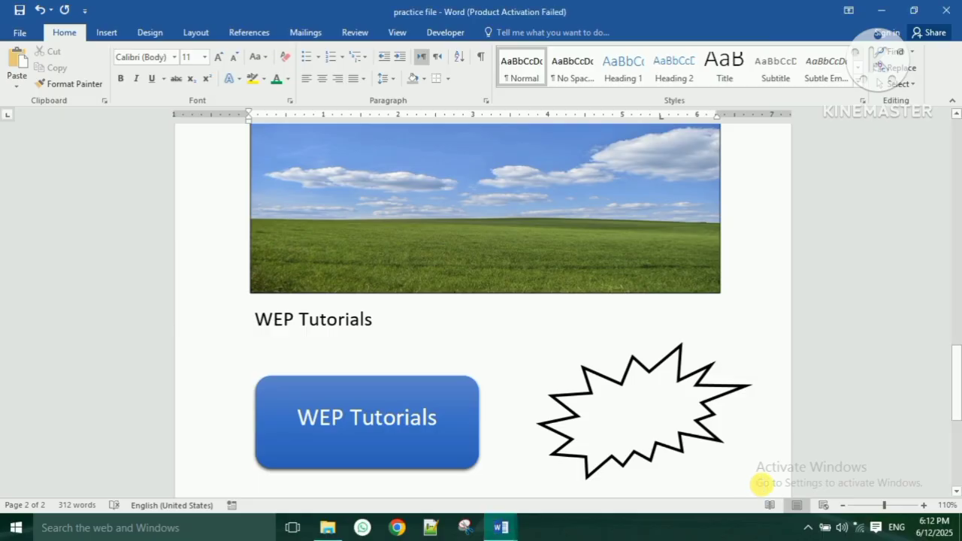
scroll(762, 442, up, 10)
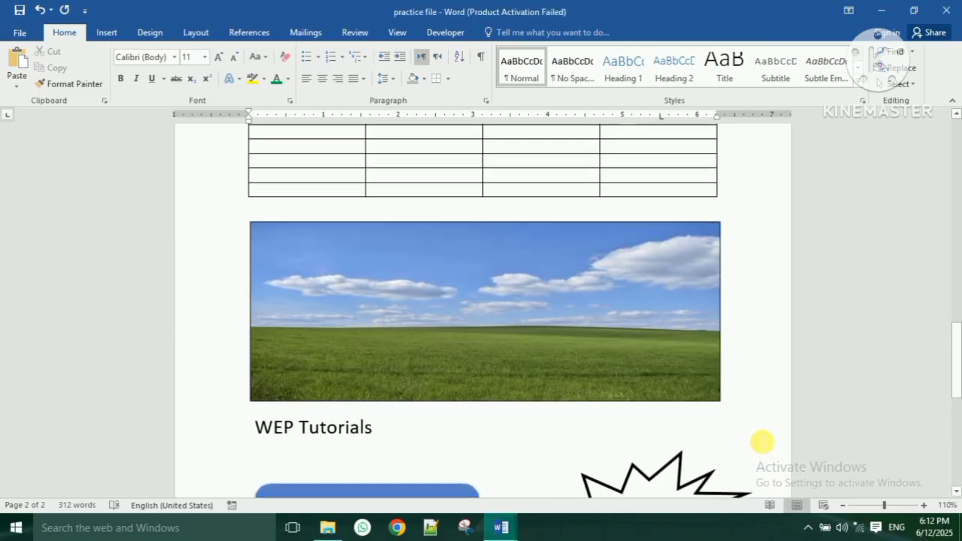
scroll(758, 442, up, 10)
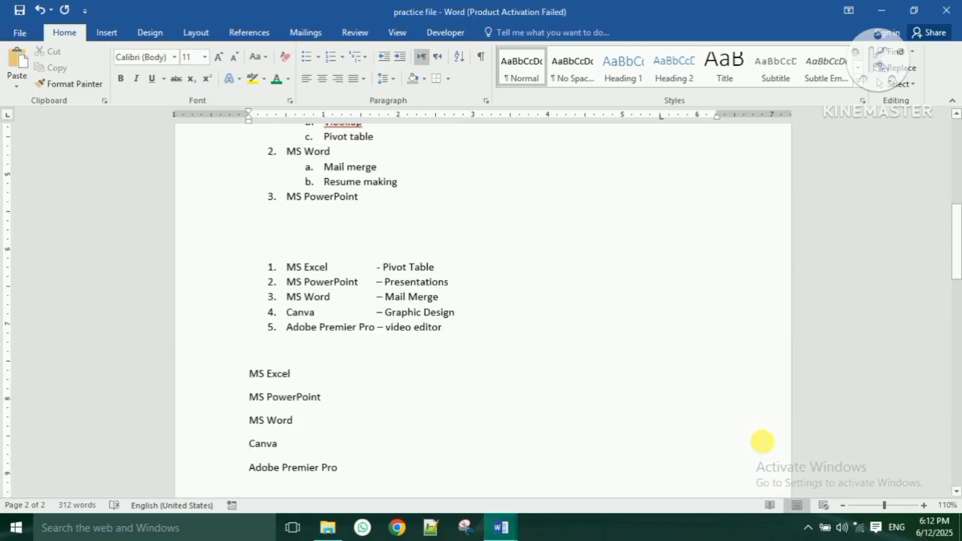
scroll(763, 442, up, 2)
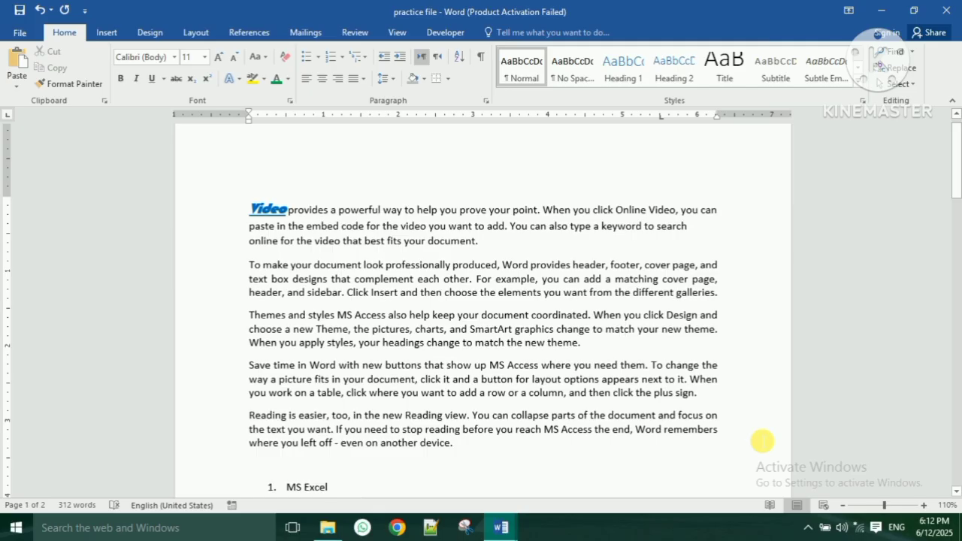
scroll(762, 442, up, 1)
ctrl+scroll(763, 442, up, 3)
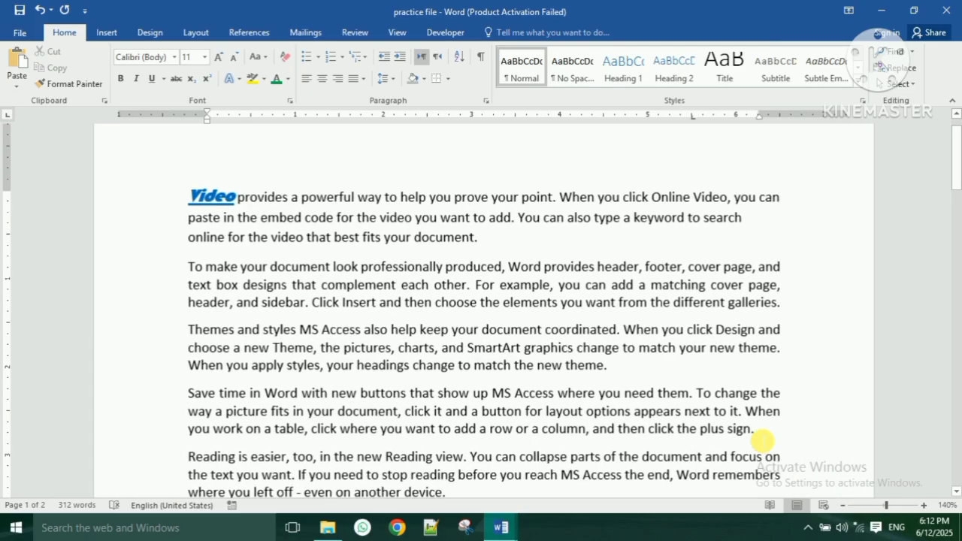
scroll(763, 436, down, 1)
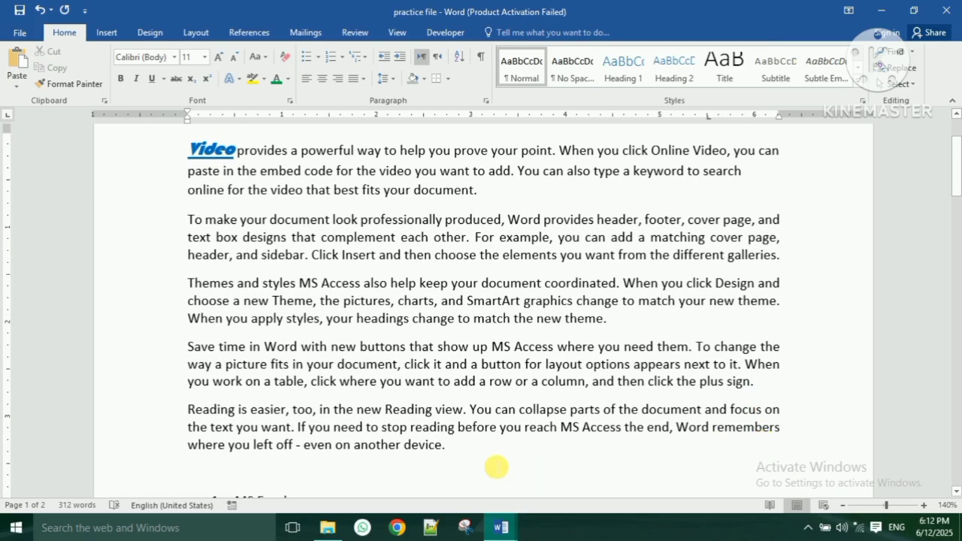
drag(454, 452, 203, 153)
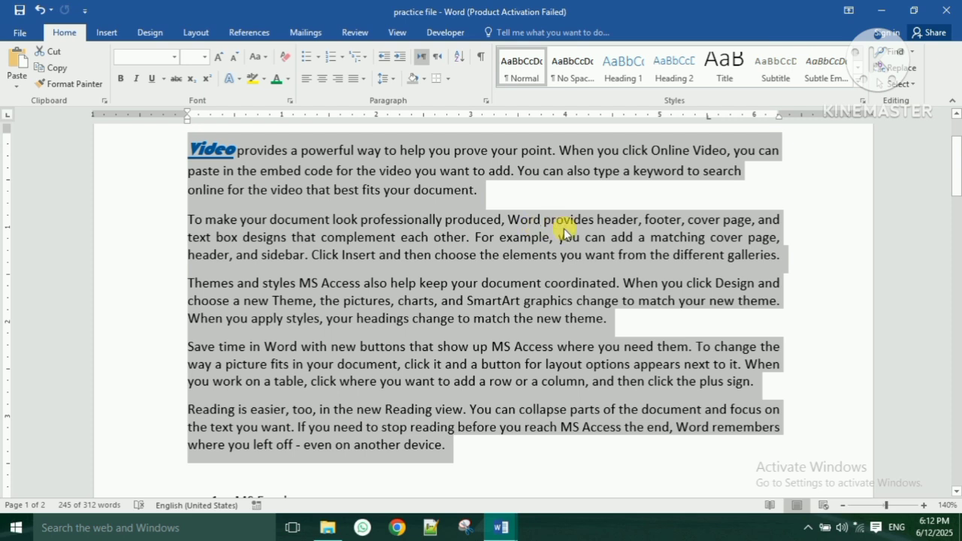
- Find 'MS Access' within the current selection so all three matches are highlighted
click(901, 69)
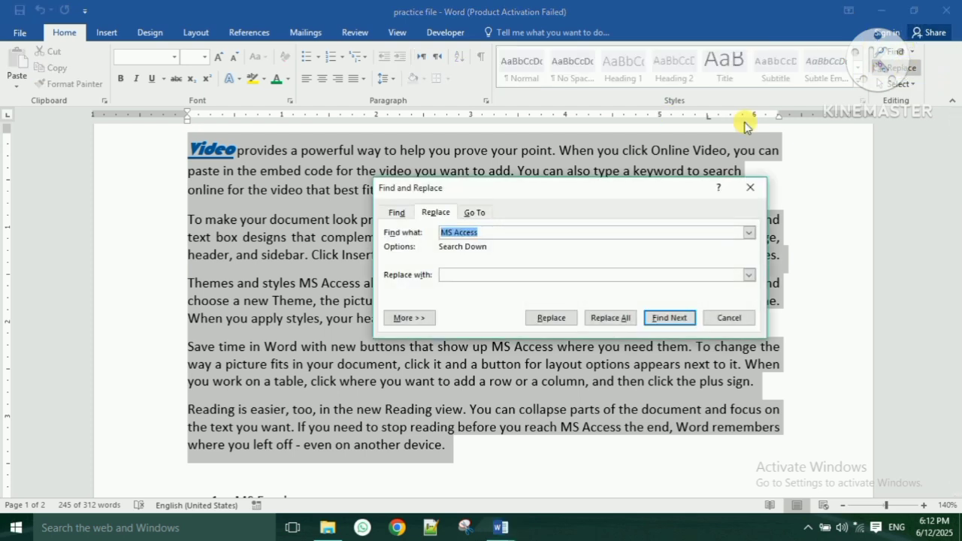
click(396, 213)
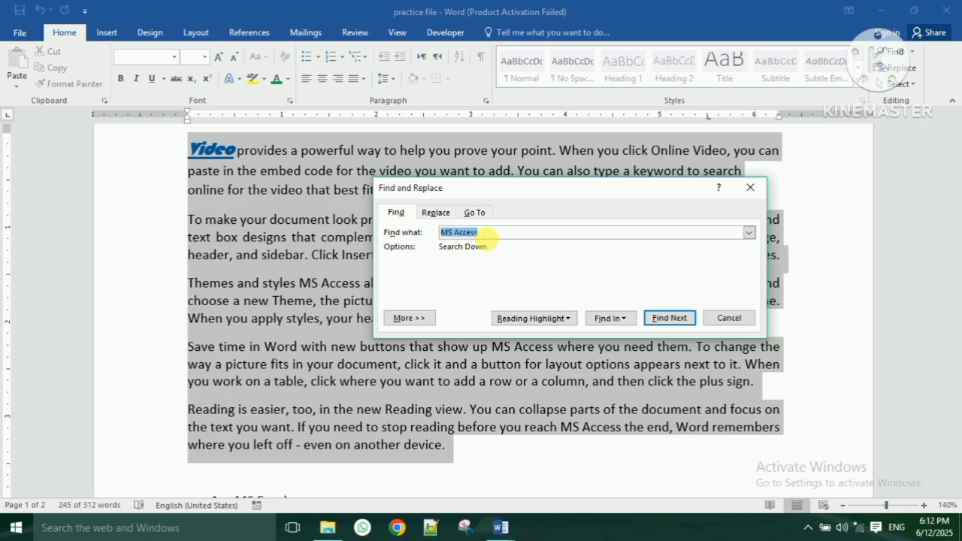
key(BackSpace)
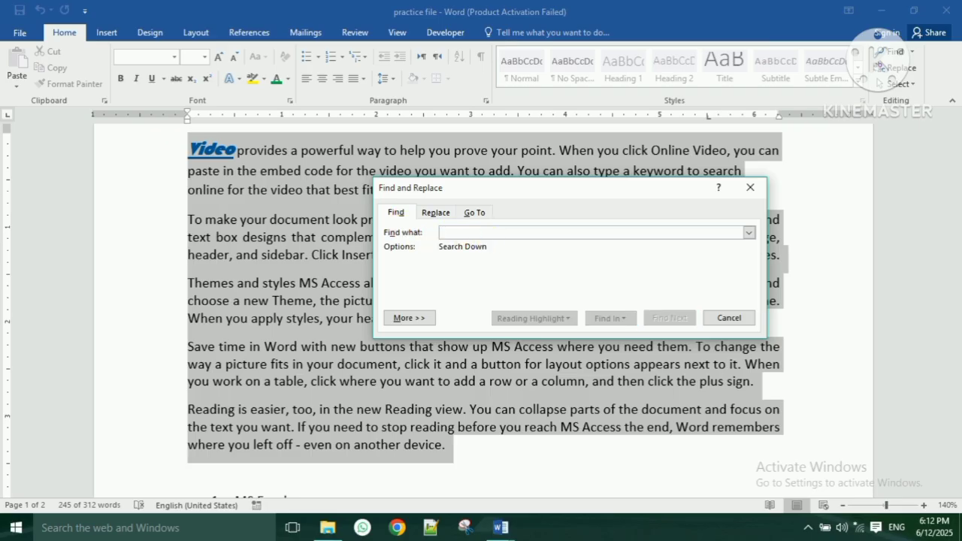
text(MS Access)
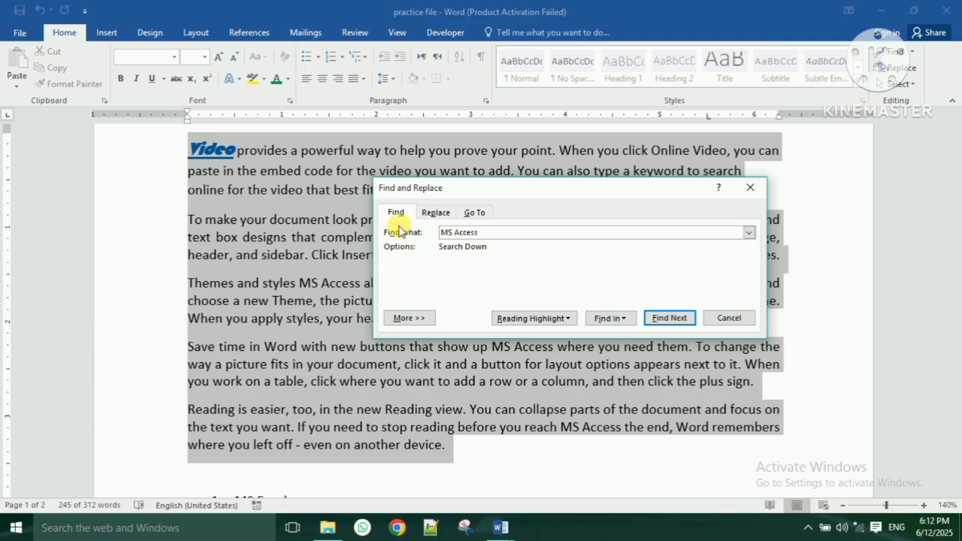
click(621, 323)
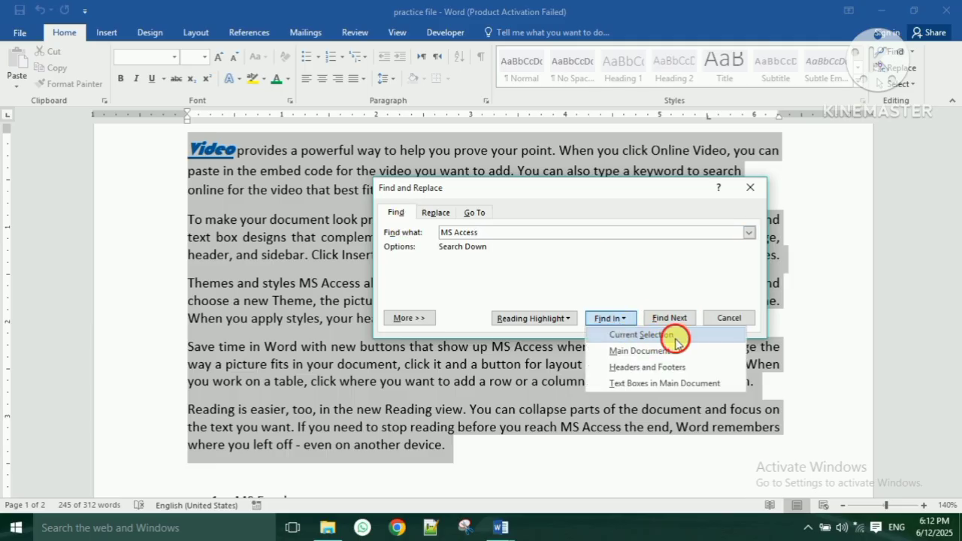
click(639, 335)
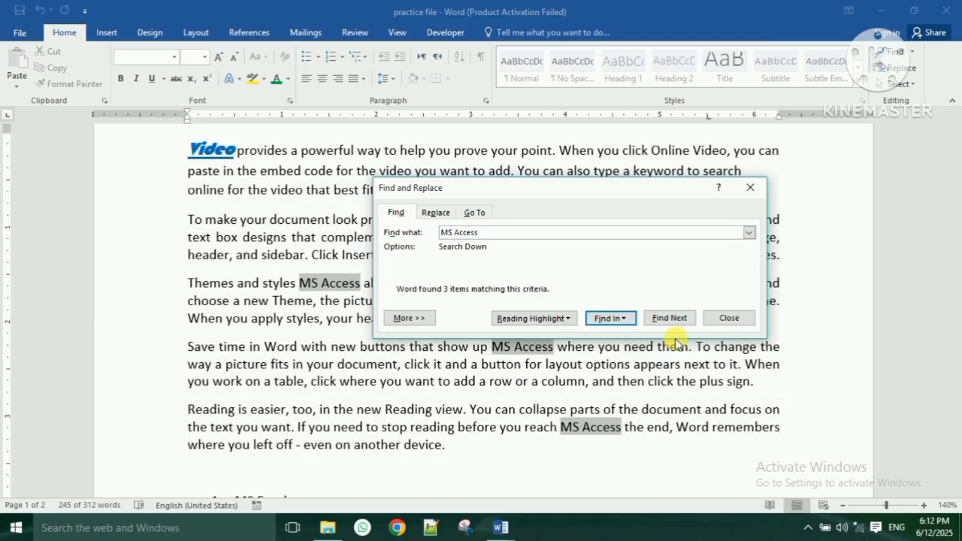
click(733, 325)
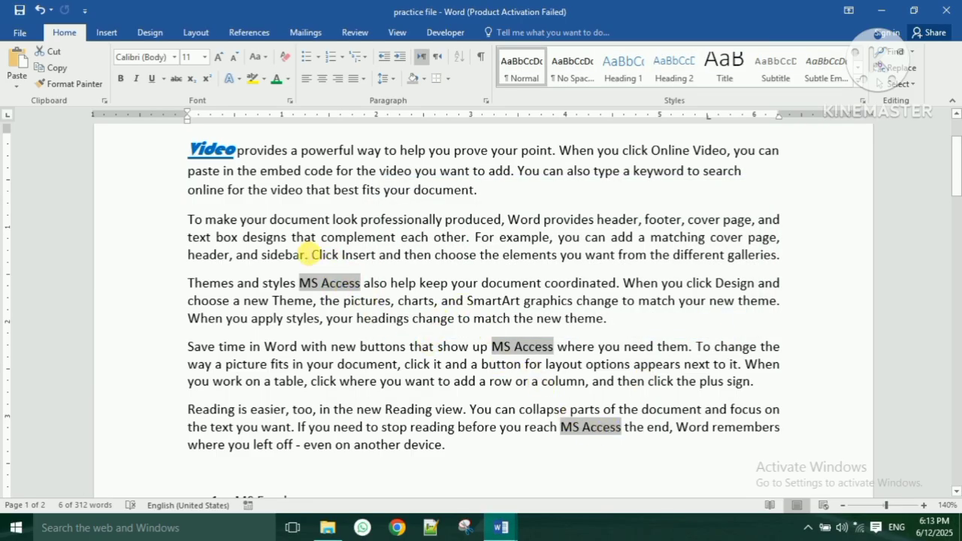
- Make the three MS Access matches bold and red, then reselect the five body paragraphs
click(124, 81)
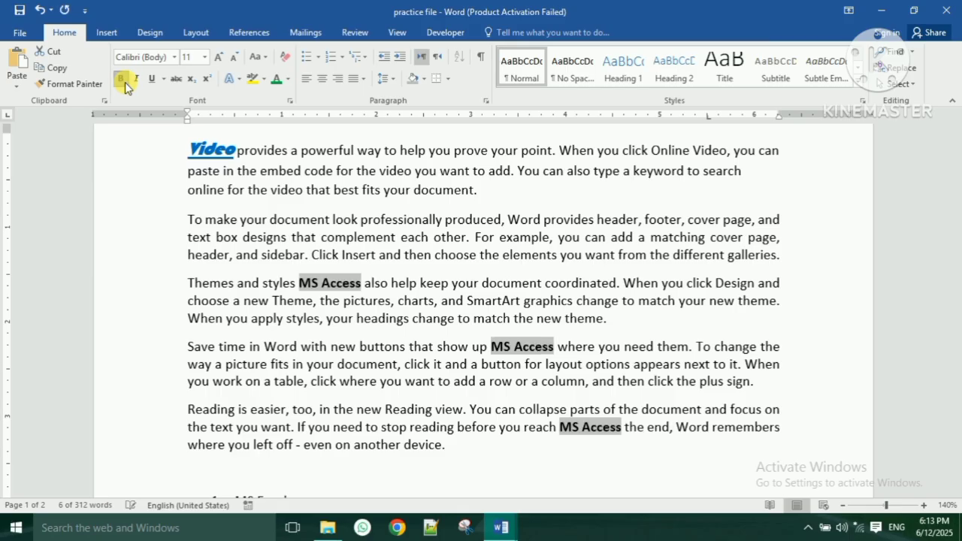
click(289, 80)
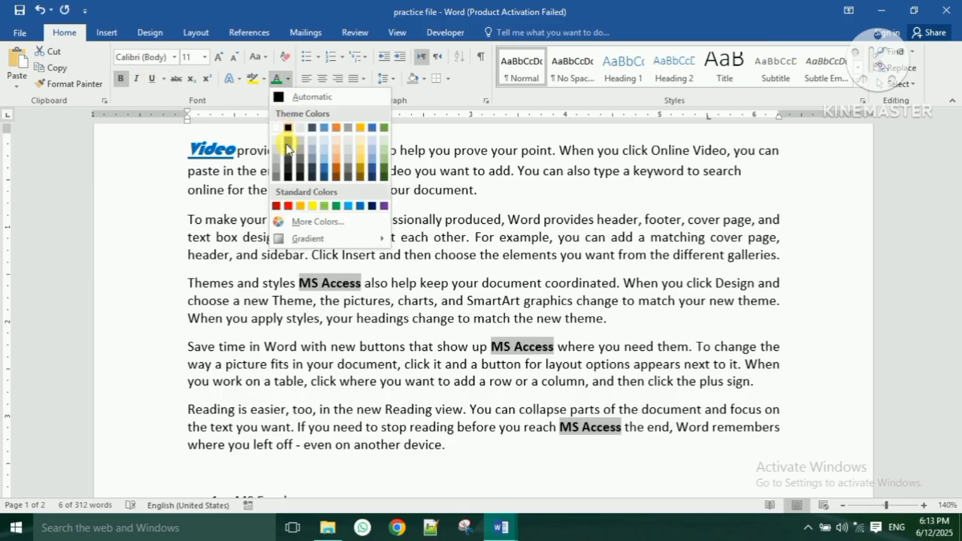
click(275, 206)
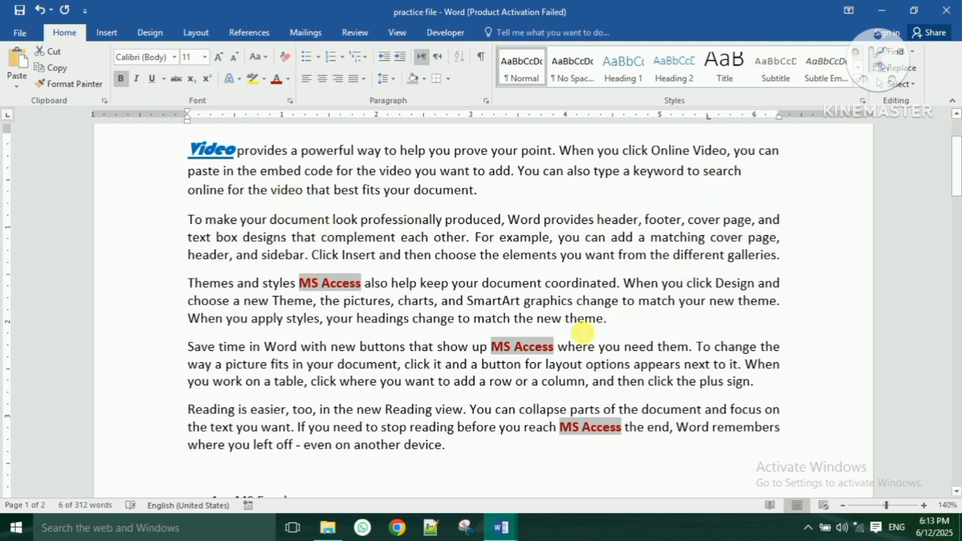
click(451, 450)
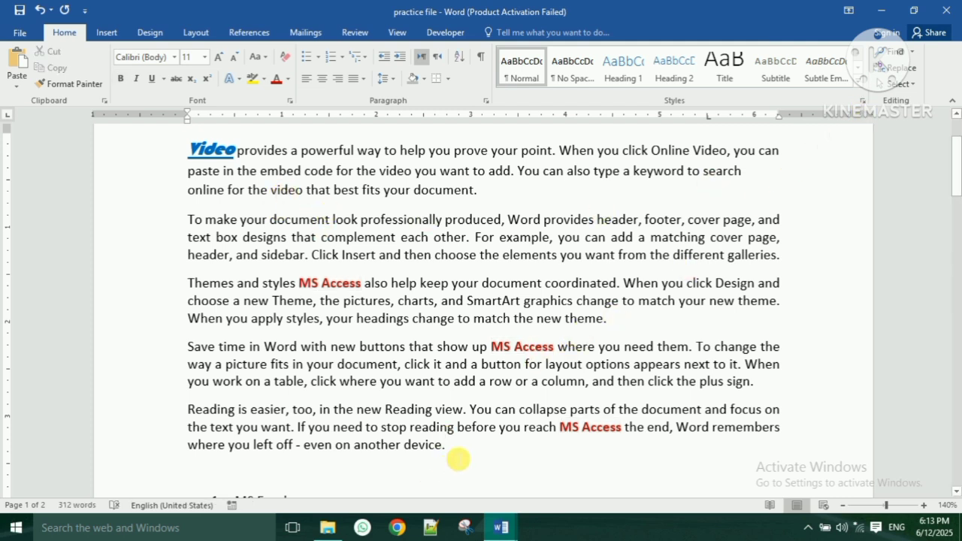
drag(451, 450, 205, 154)
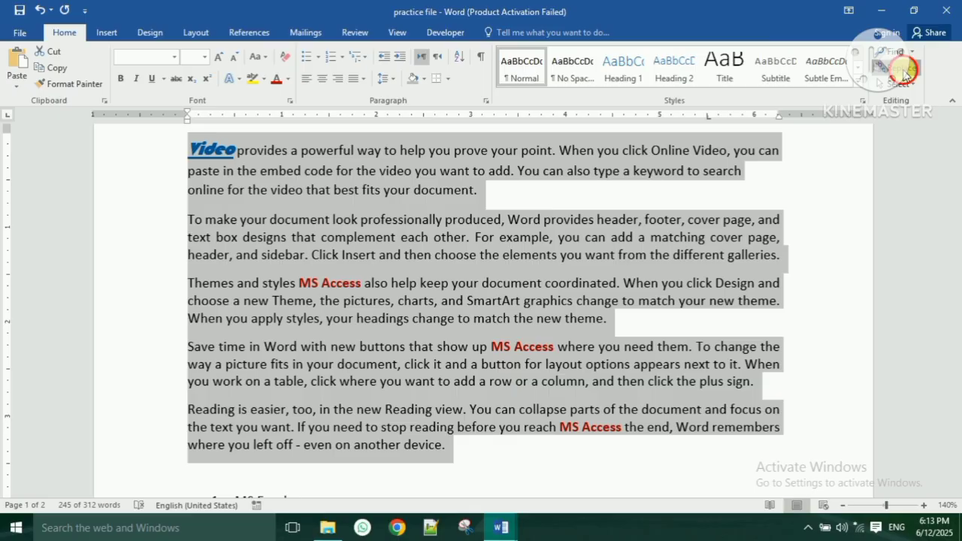
- Replace all 'MS Access' with 'MS Word' in the selection only, declining to search further
click(904, 72)
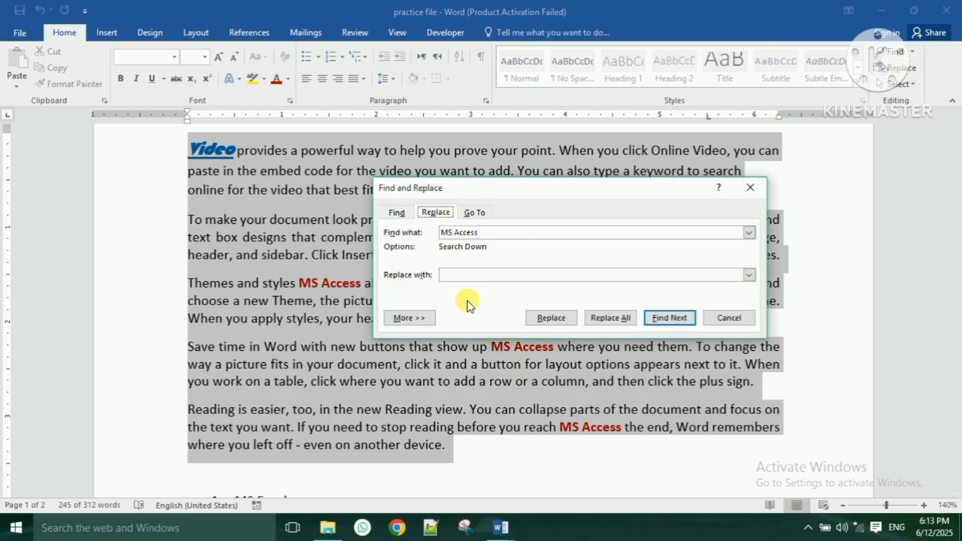
double_click(466, 234)
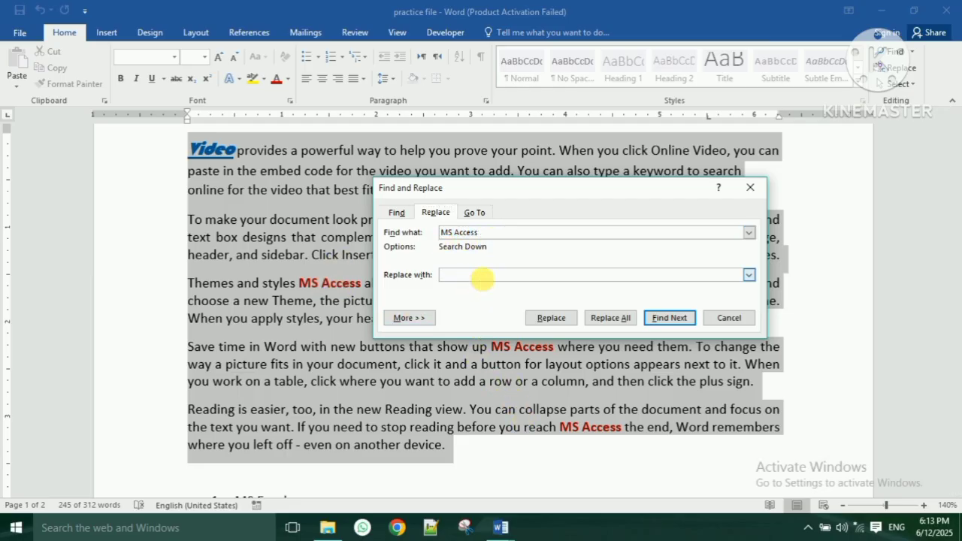
drag(535, 187, 592, 128)
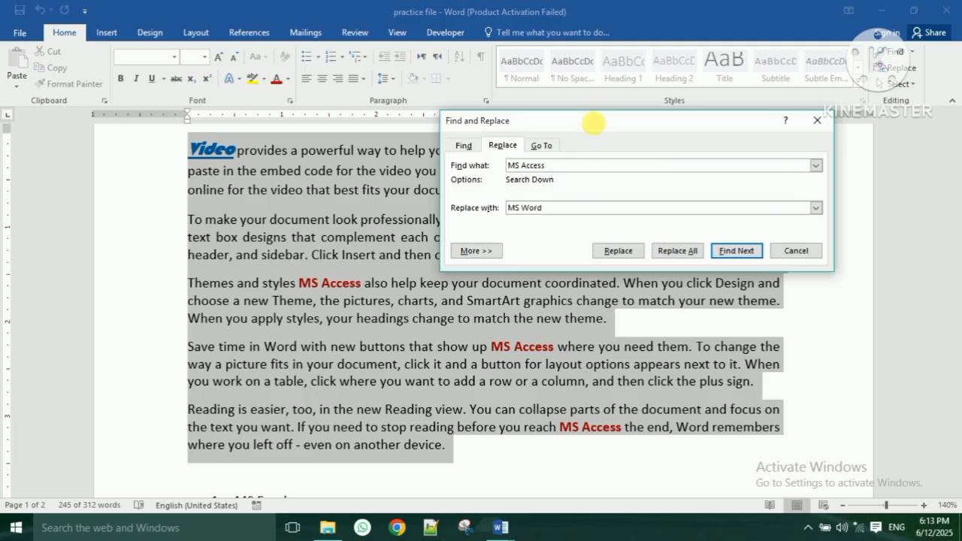
click(677, 251)
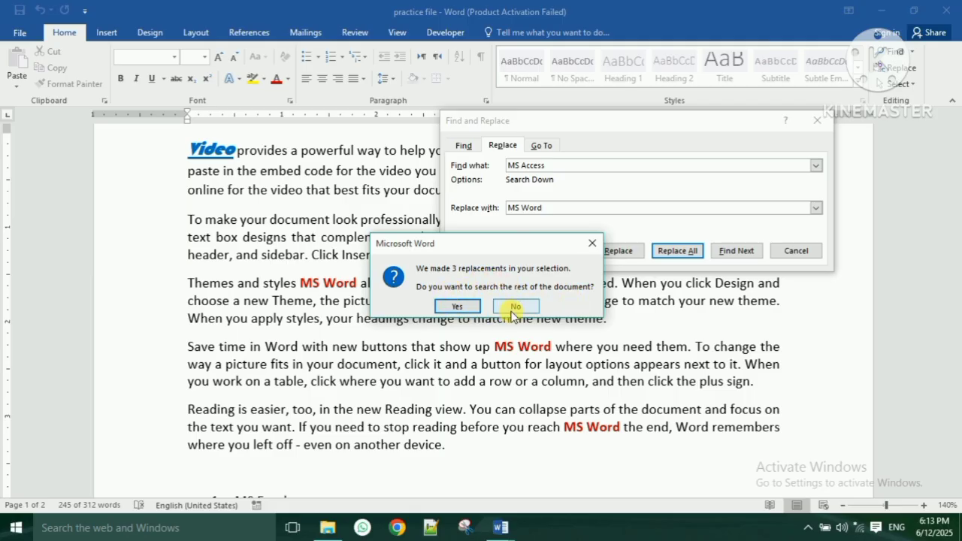
click(515, 308)
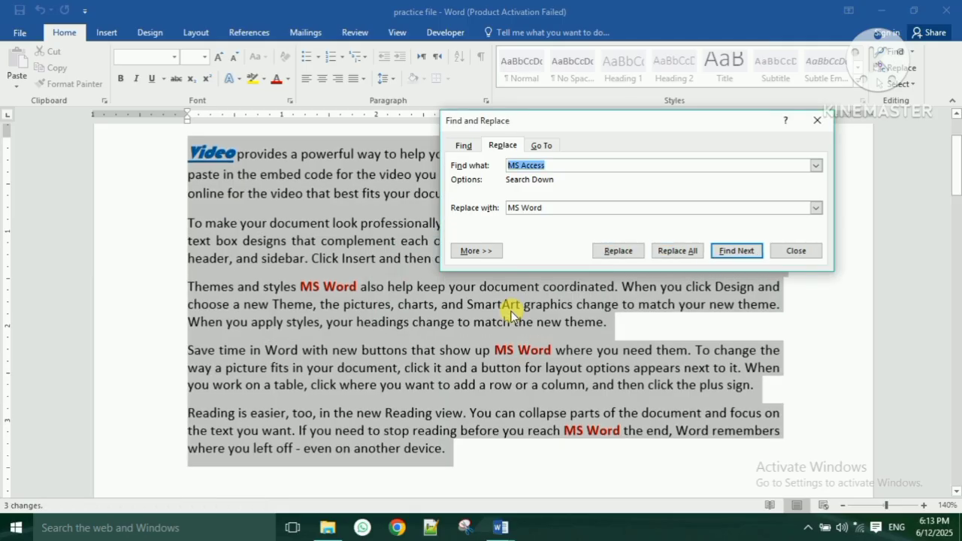
click(791, 252)
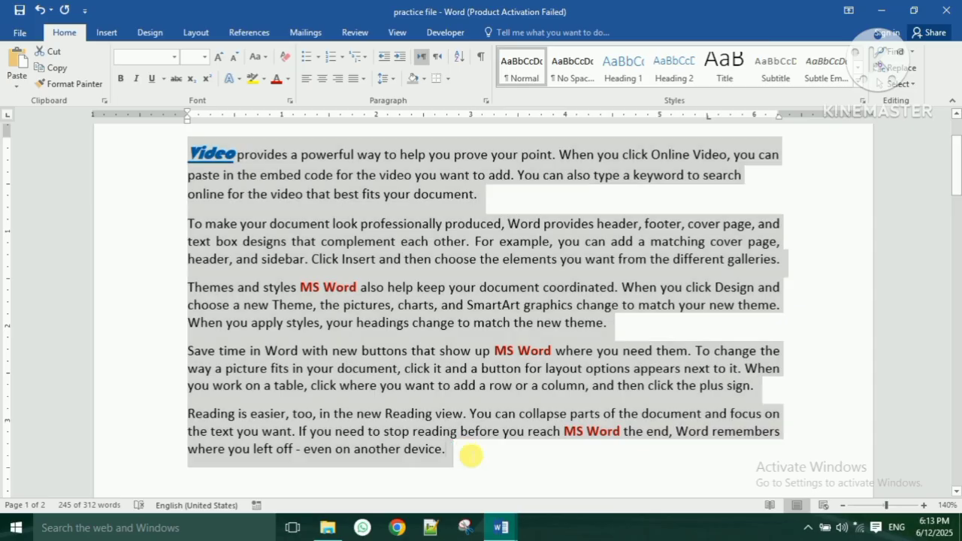
click(464, 457)
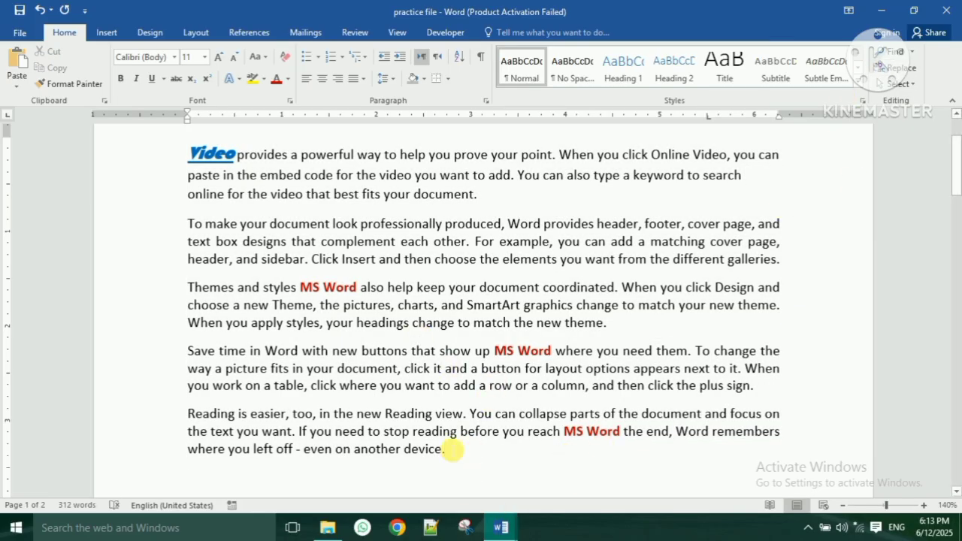
- Select the page-one body text and find 'MS Word' within that selection
drag(447, 451, 154, 146)
click(901, 68)
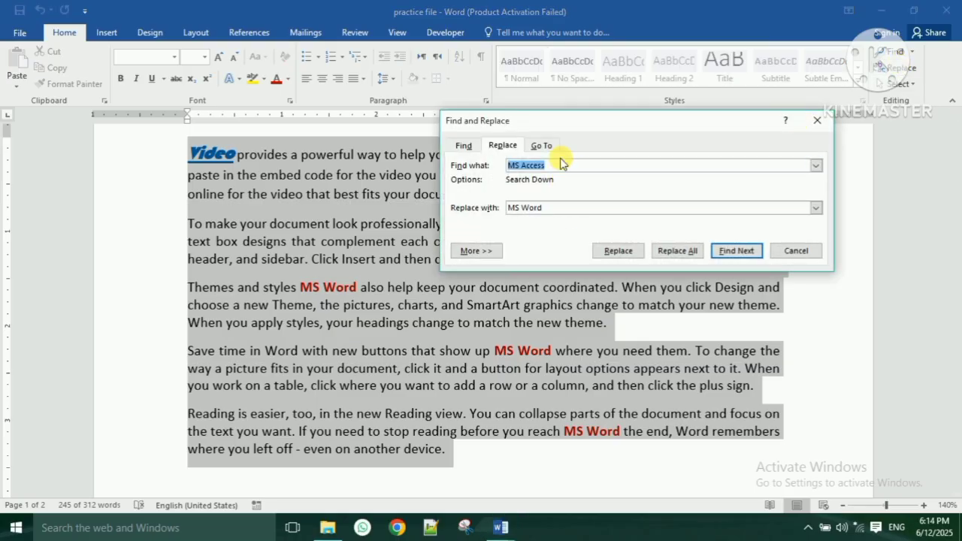
click(464, 145)
text(ms word)
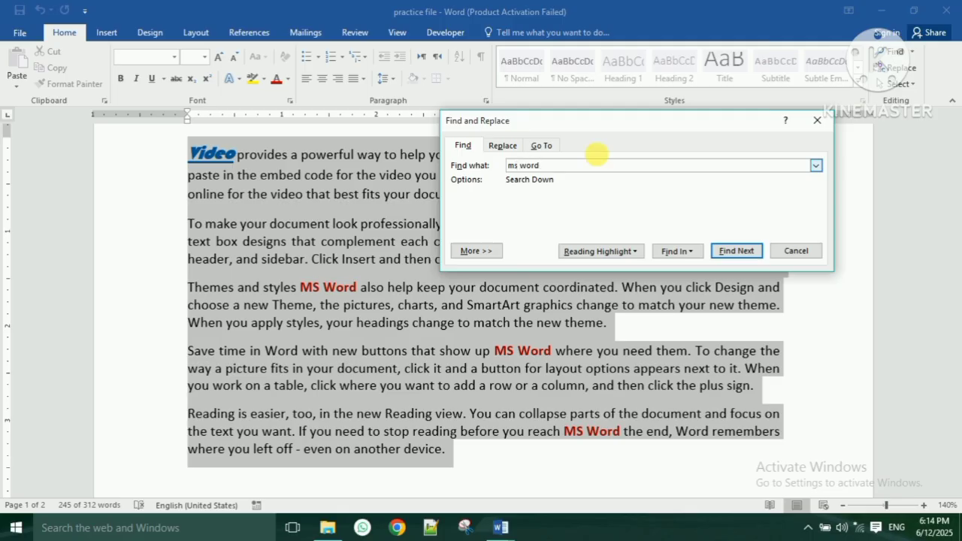
click(690, 253)
click(700, 269)
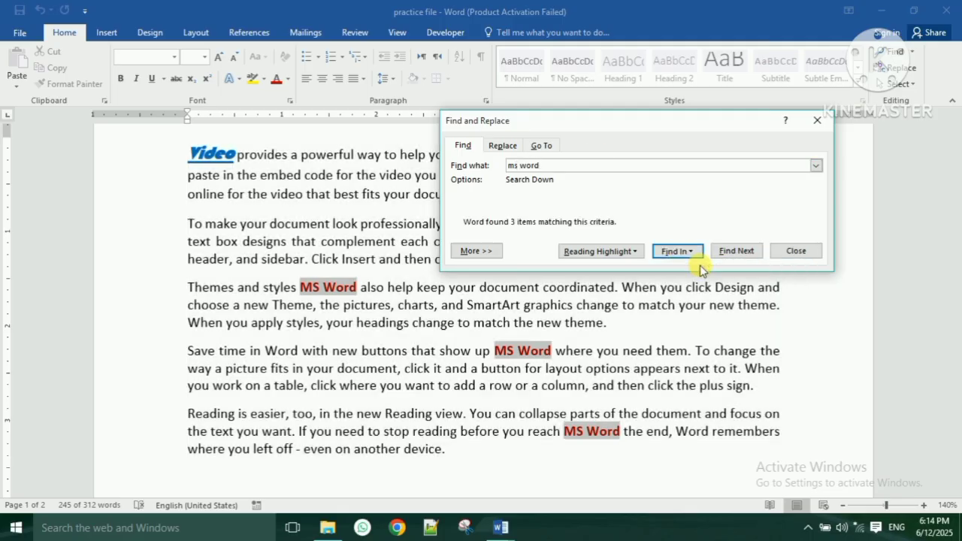
click(798, 253)
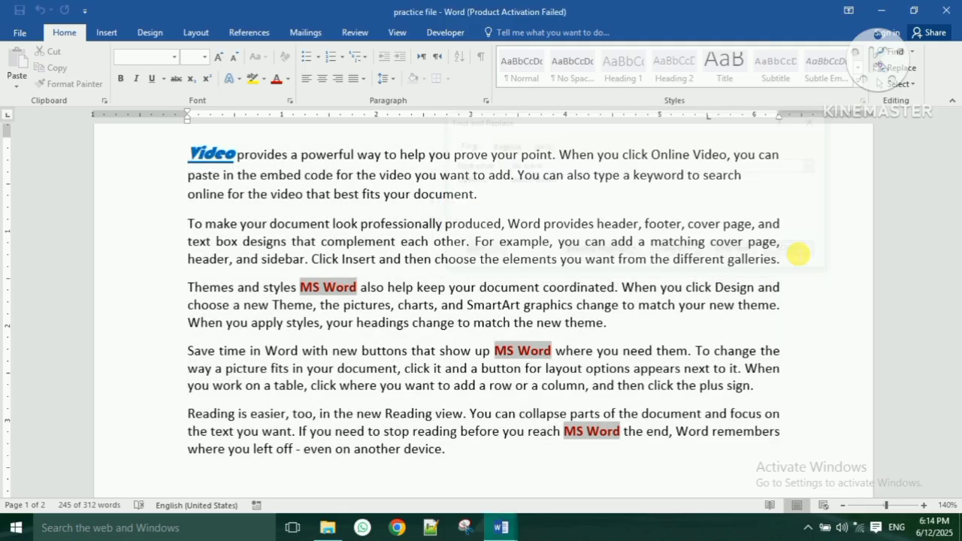
- Remove bold from the three MS Word matches and set their font colour back to black
click(122, 78)
click(288, 78)
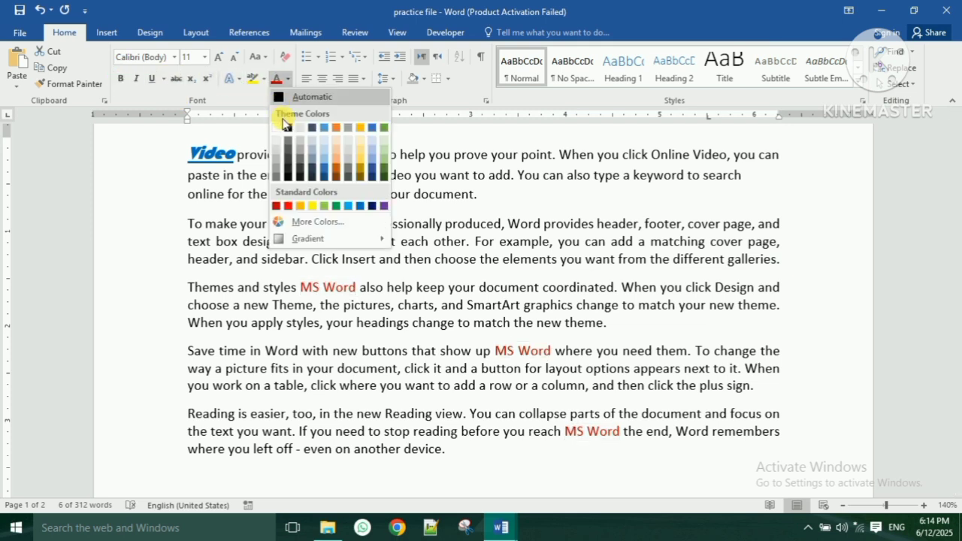
key(Escape)
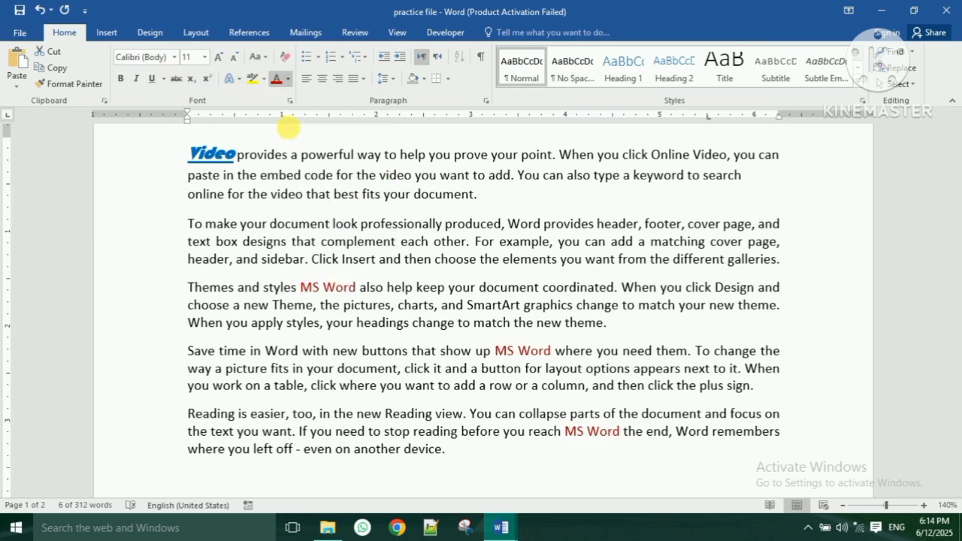
click(251, 324)
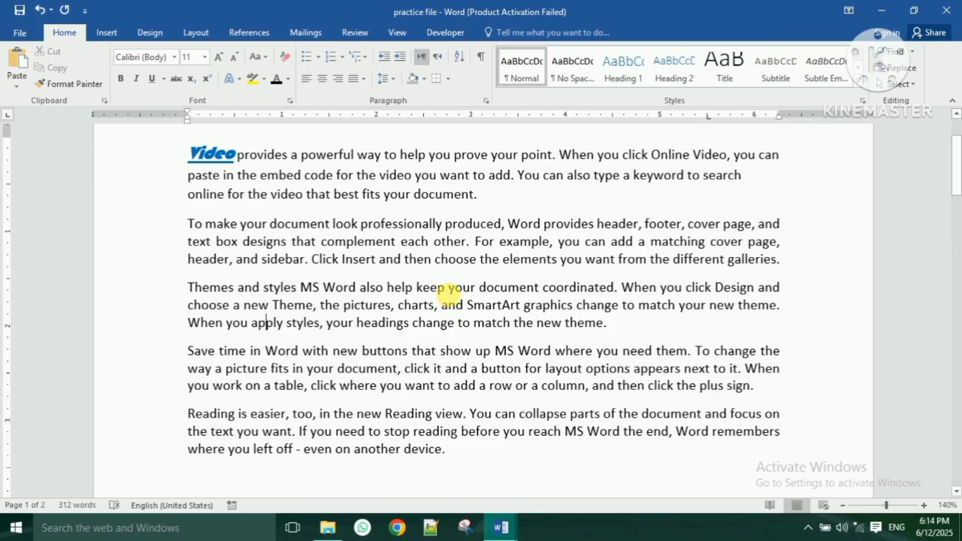
- Misspell keep, document and Design as 'kee', 'docuent' and 'Desin' in the third paragraph
click(447, 288)
key(BackSpace)
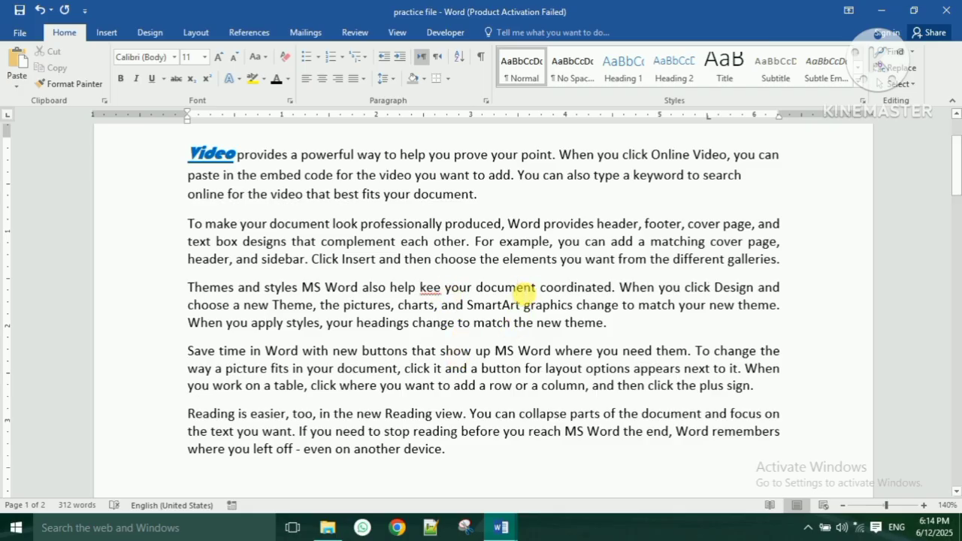
click(513, 288)
key(BackSpace)
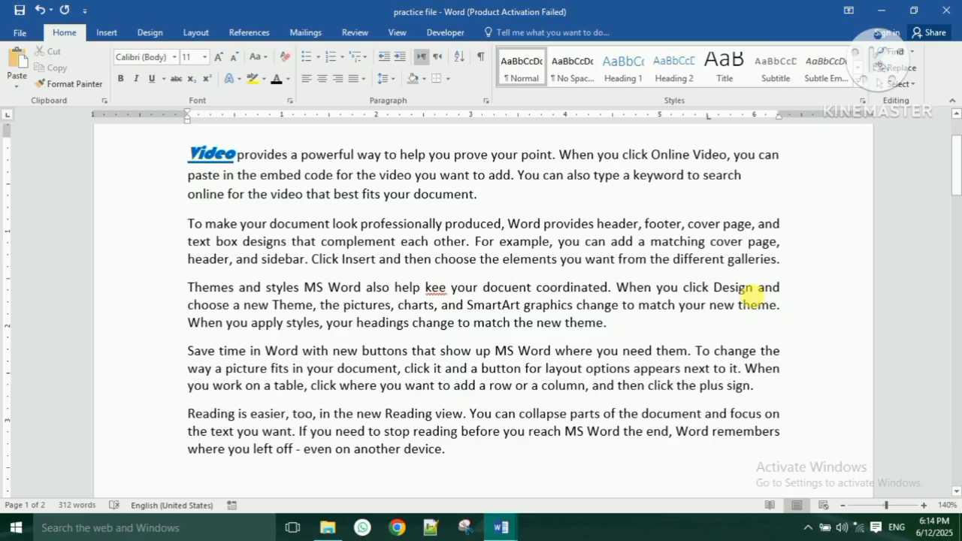
click(748, 291)
key(BackSpace)
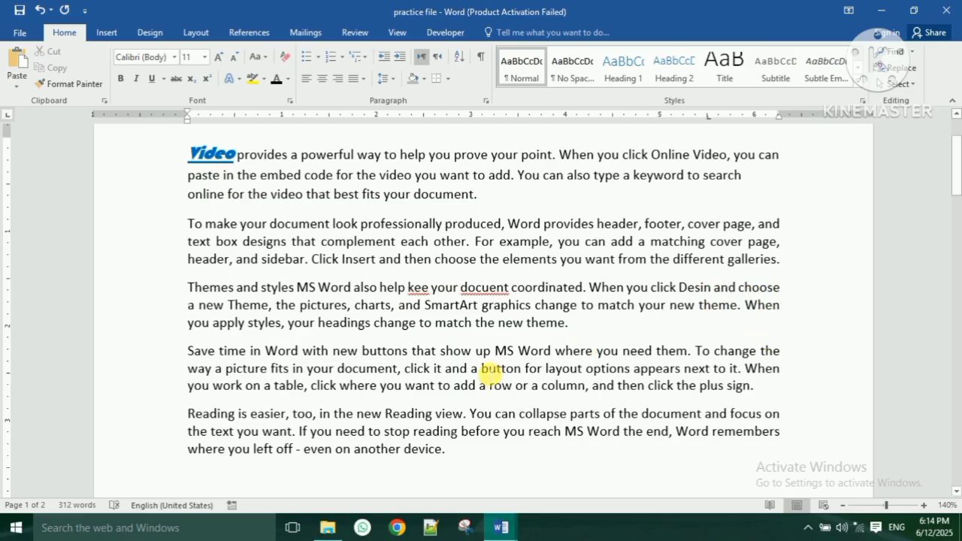
click(354, 31)
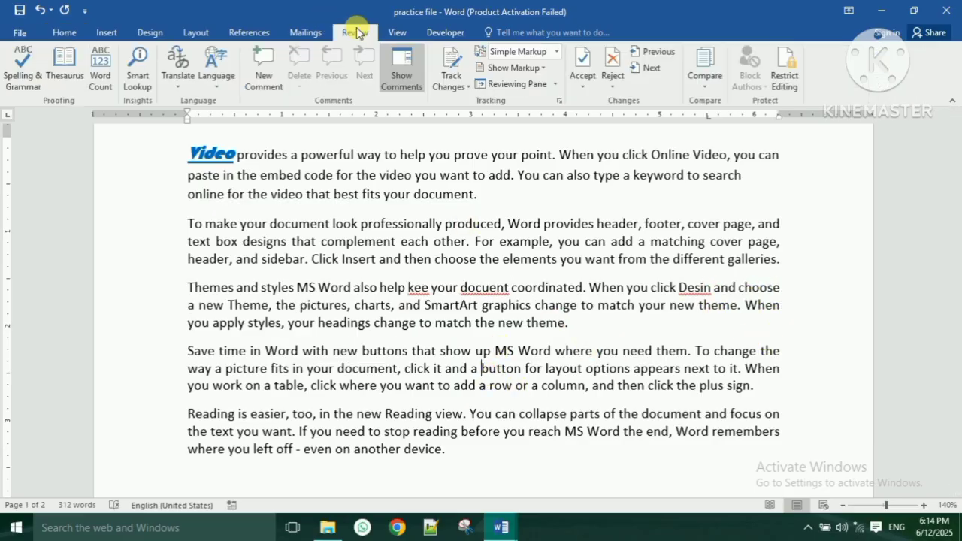
- Run Spelling & Grammar, ignore Vlookup, and correct kee, docuent, Desin to keep, document, Design
click(27, 75)
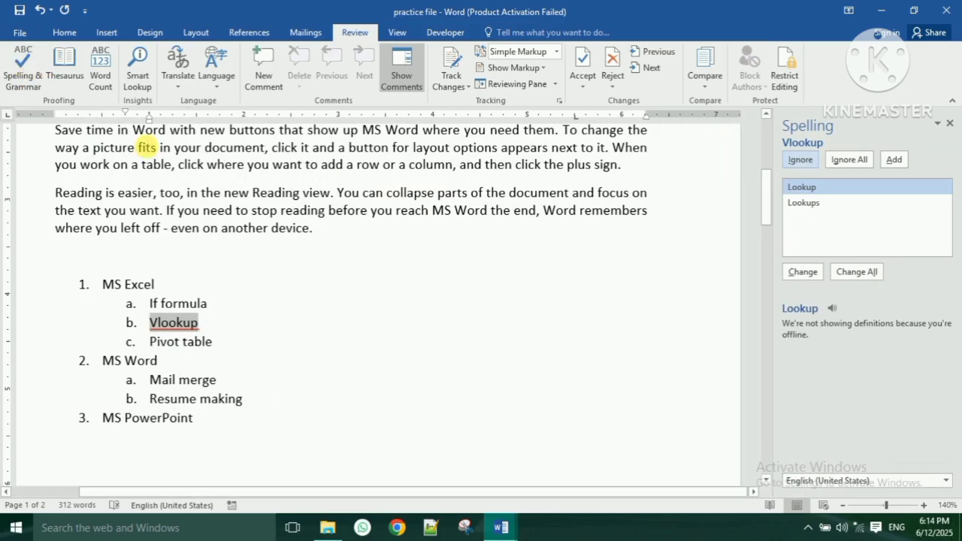
scroll(616, 316, up, 3)
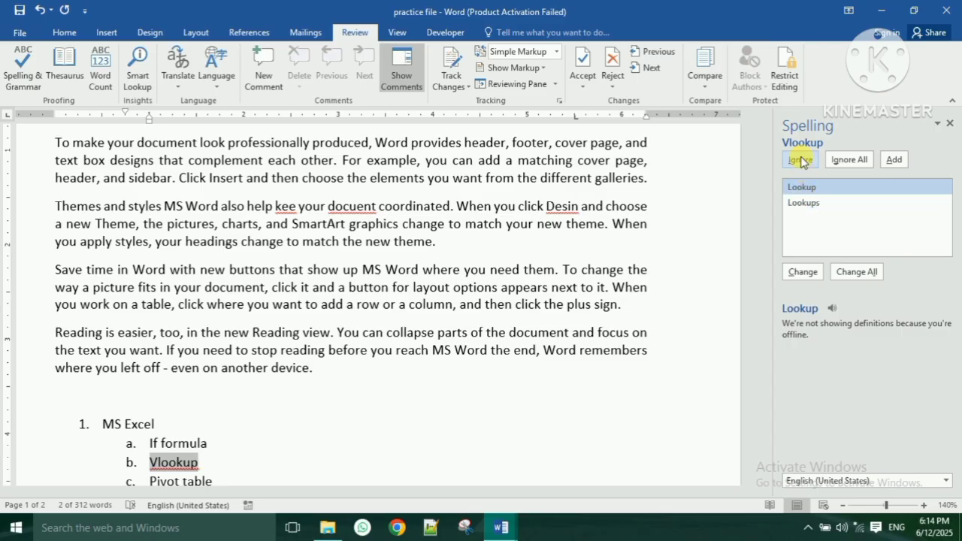
click(802, 162)
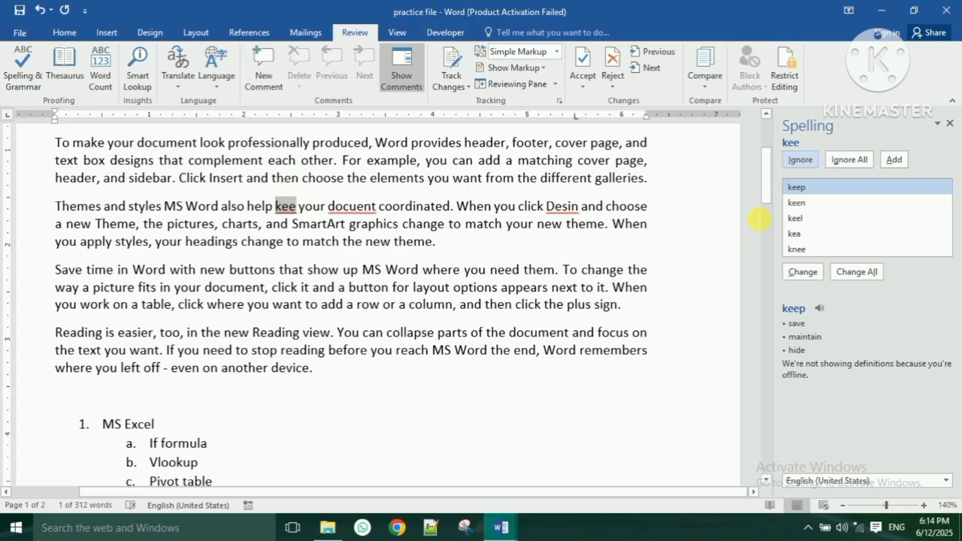
click(806, 192)
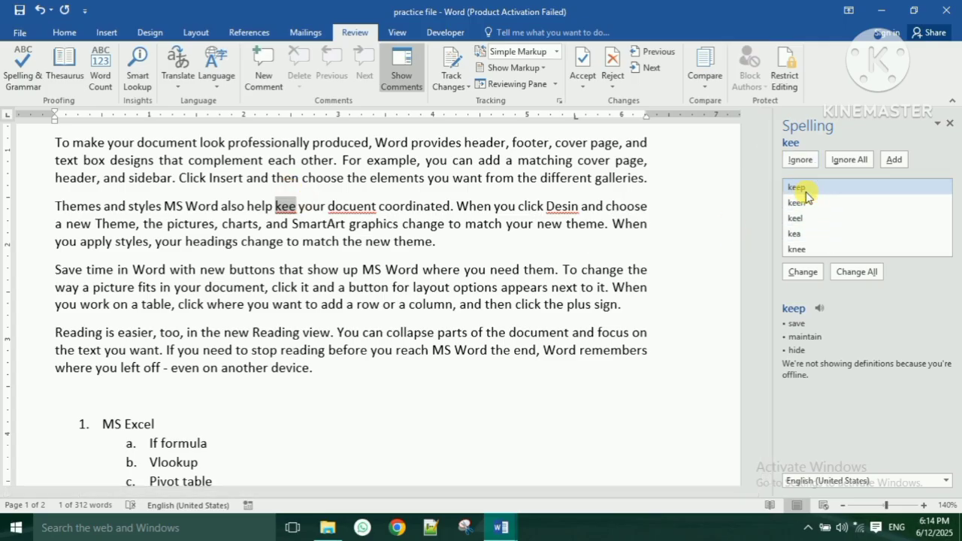
click(802, 272)
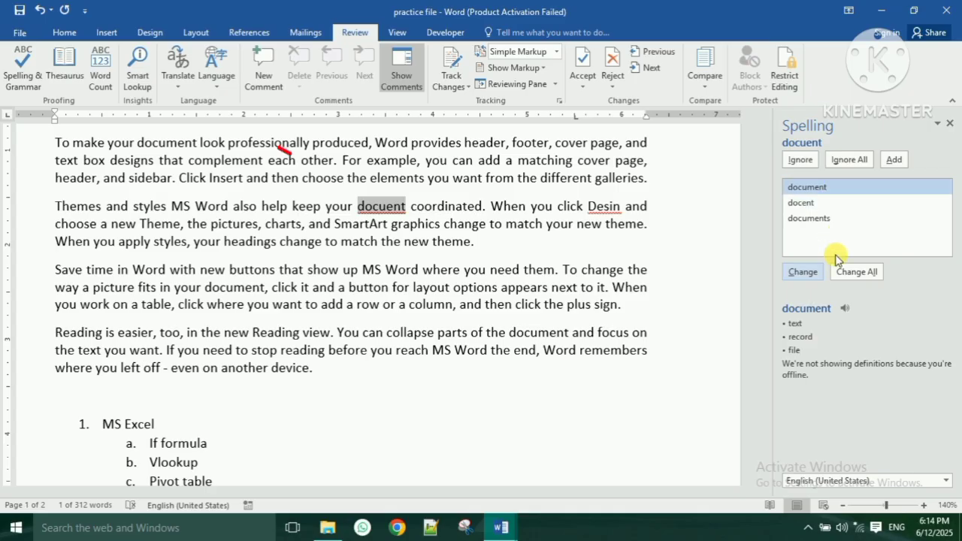
click(798, 274)
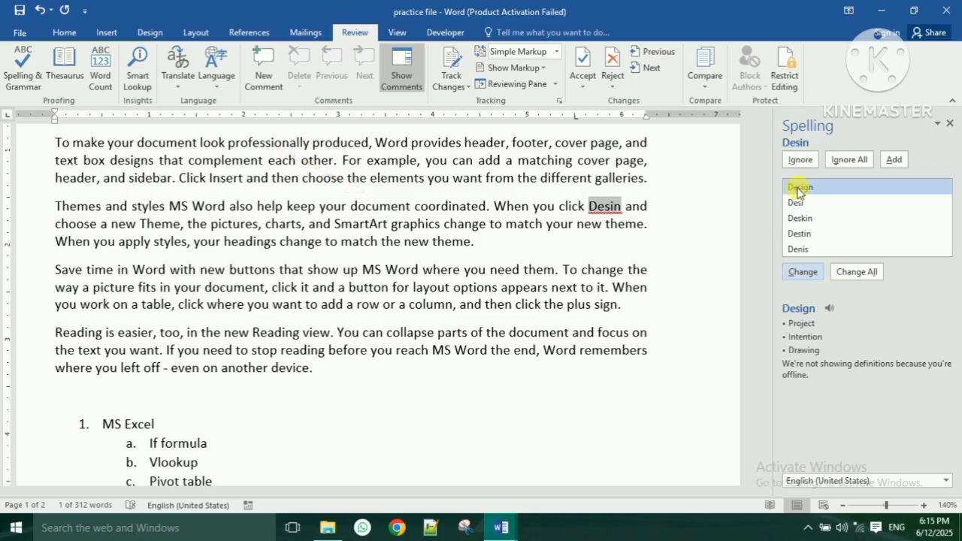
click(805, 272)
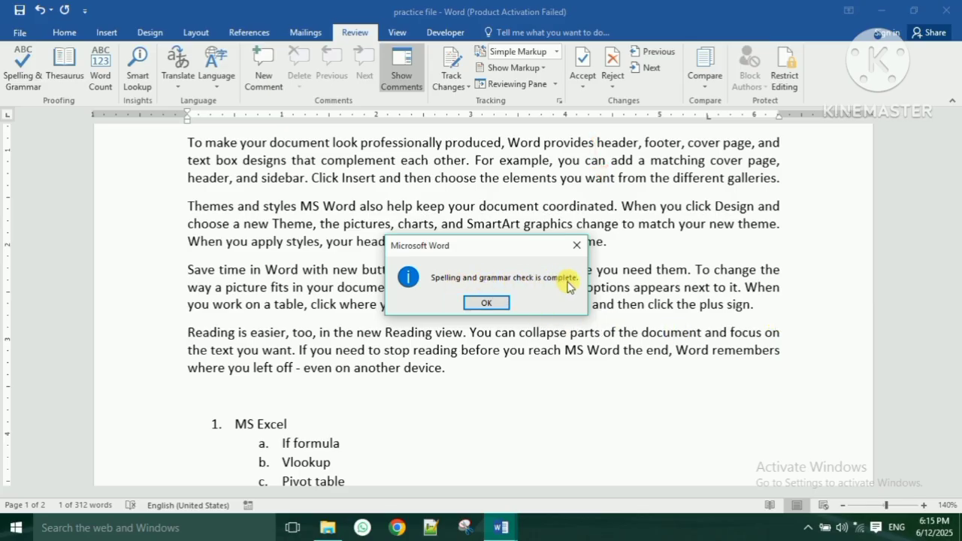
click(489, 302)
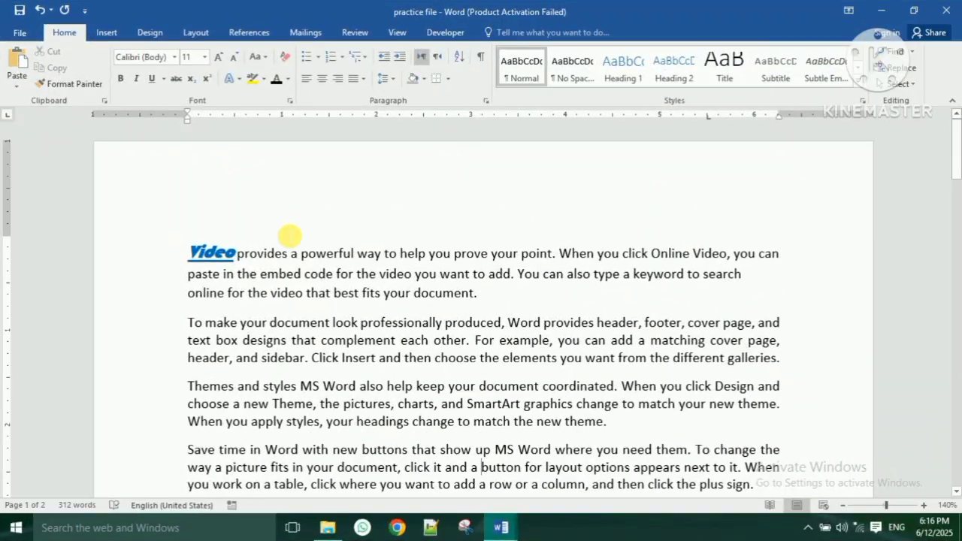
- Save the corrected document and scroll through its pages
scroll(290, 235, down, 1)
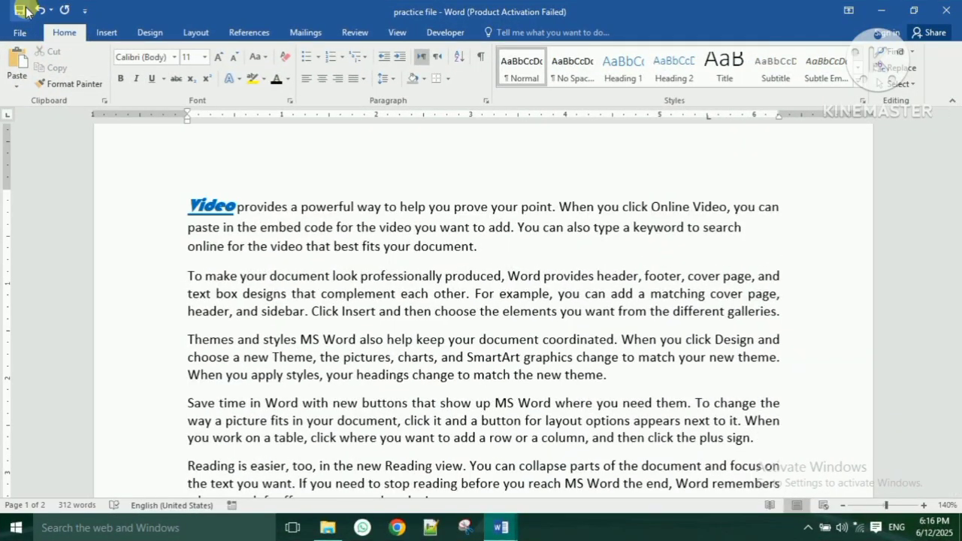
click(20, 12)
scroll(505, 375, down, 7)
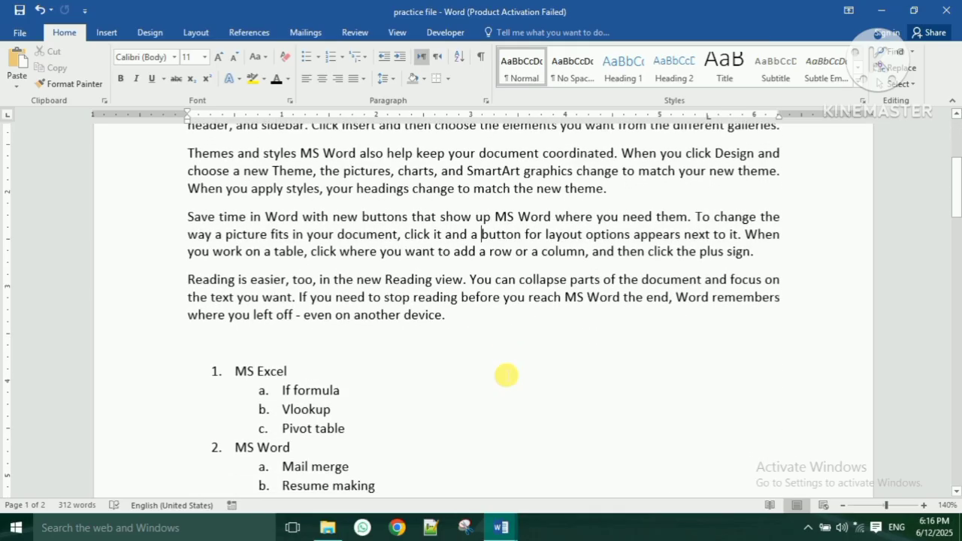
scroll(507, 375, down, 20)
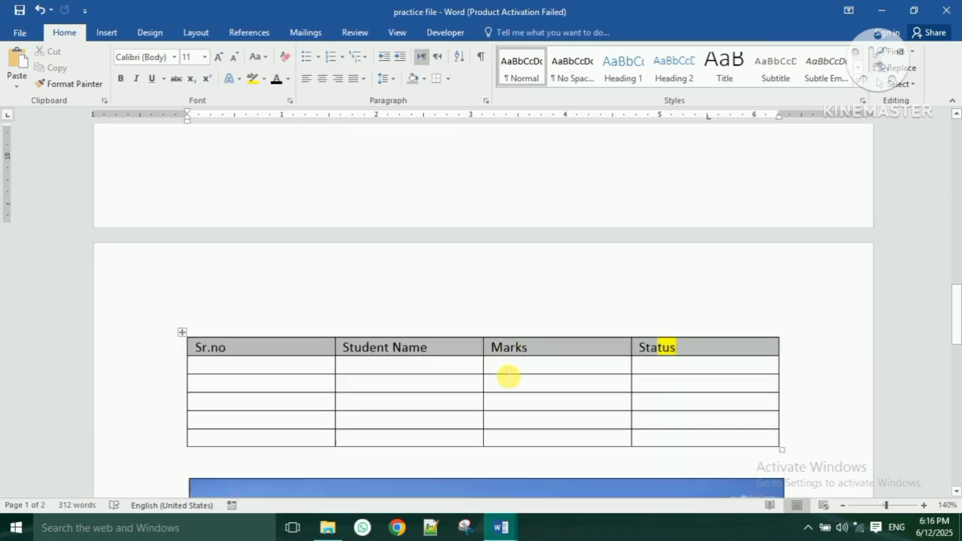
scroll(509, 380, down, 4)
scroll(509, 380, up, 10)
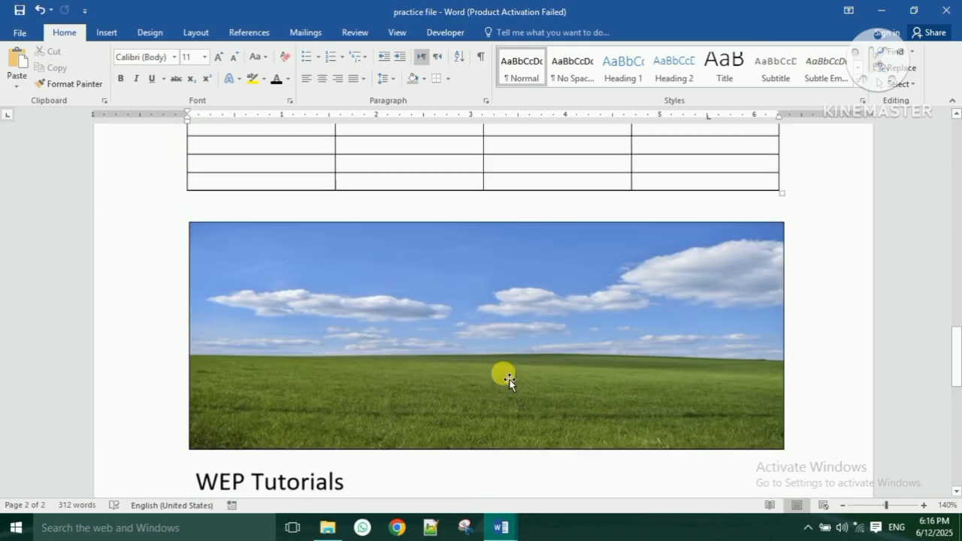
scroll(188, 245, up, 5)
- Check the two-page print preview under File > Print, then move to the Export page
click(15, 32)
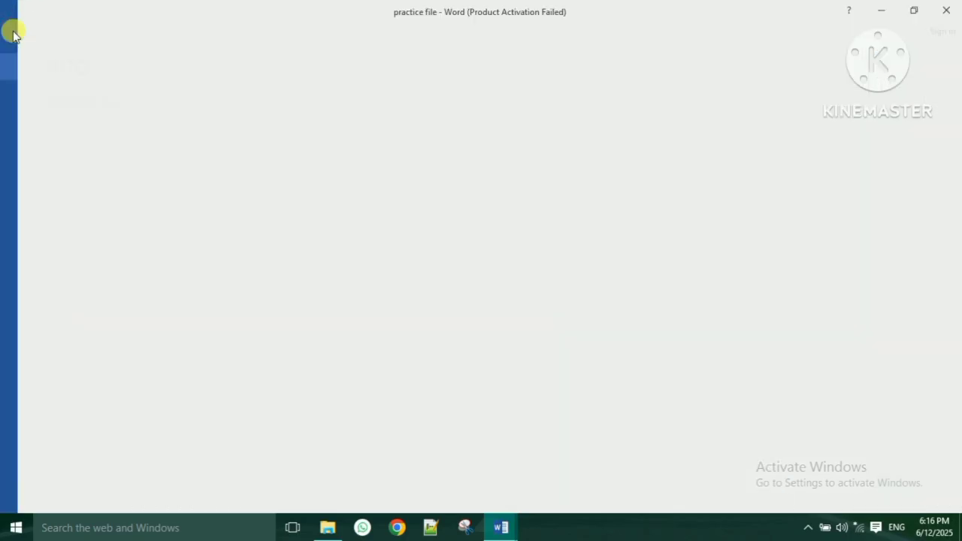
click(42, 202)
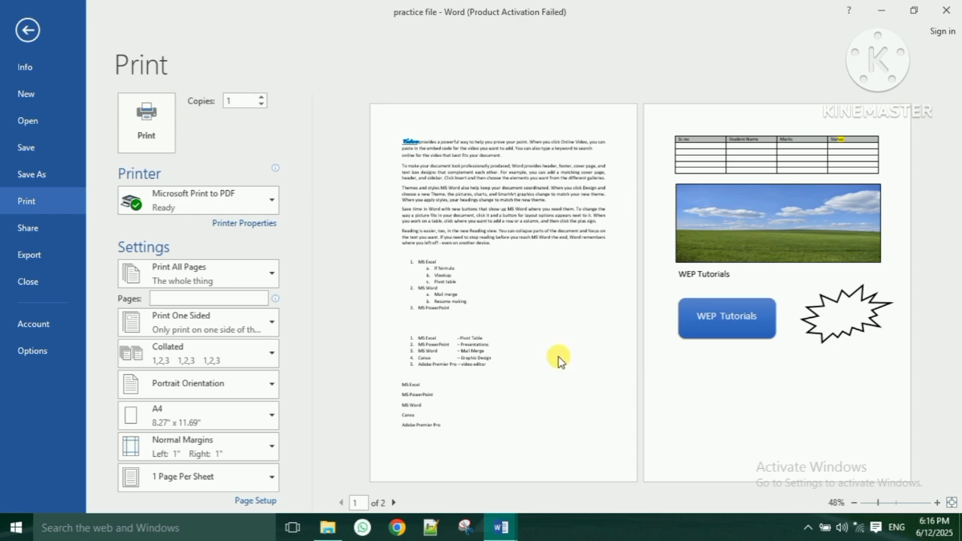
click(28, 30)
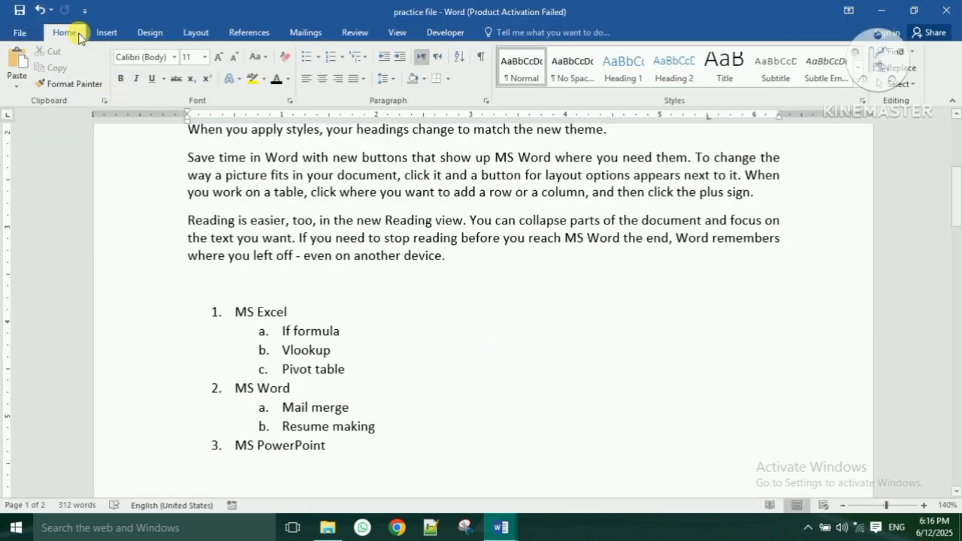
click(20, 32)
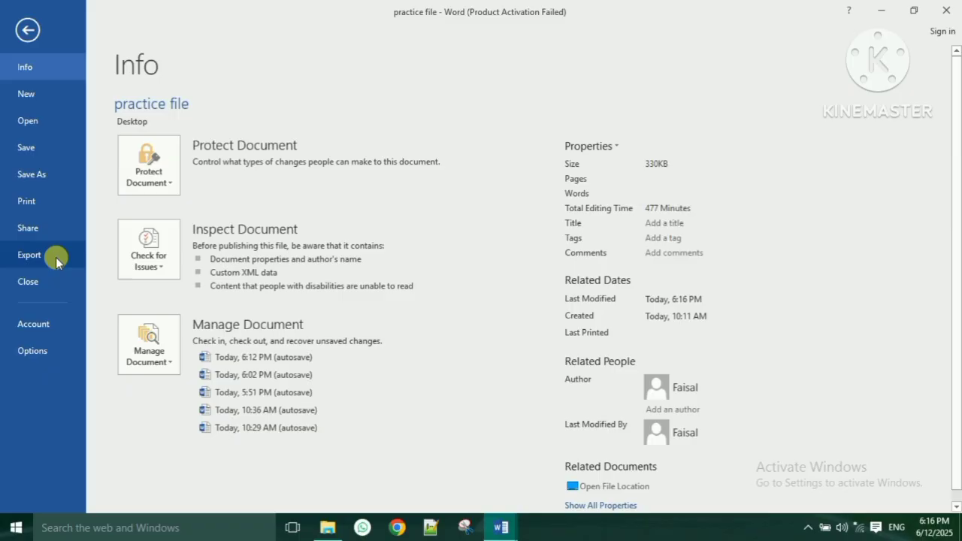
click(51, 203)
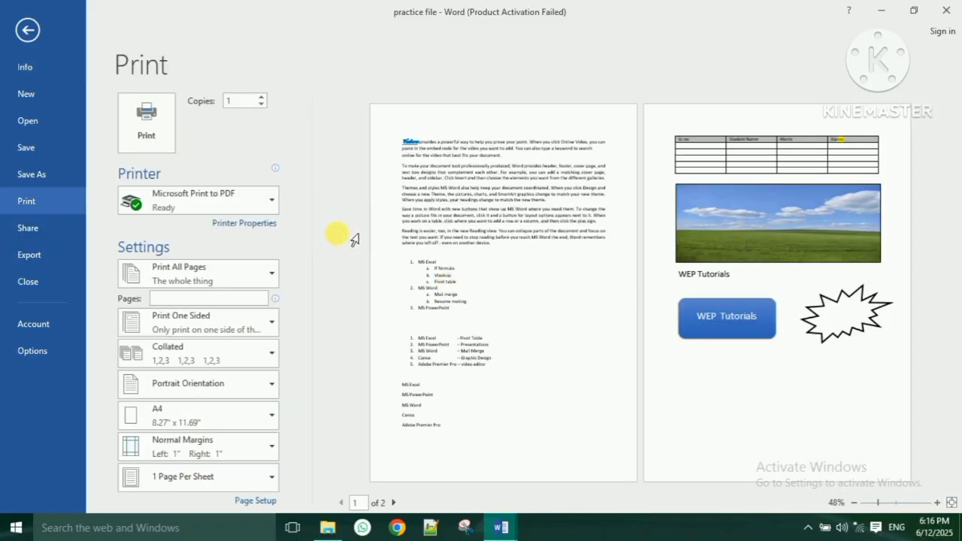
click(26, 260)
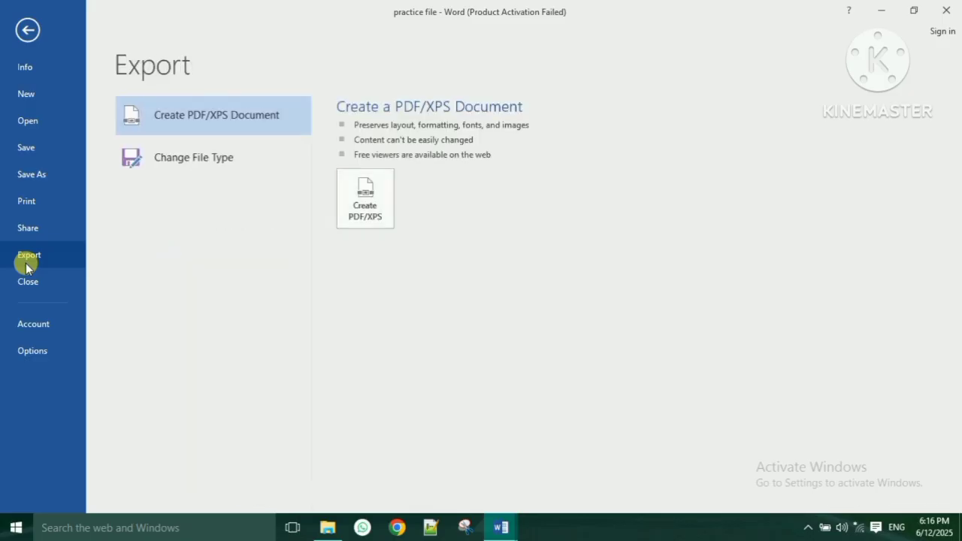
- Publish a PDF named 'practice file' to the Desktop with page range 1 to 2
click(377, 205)
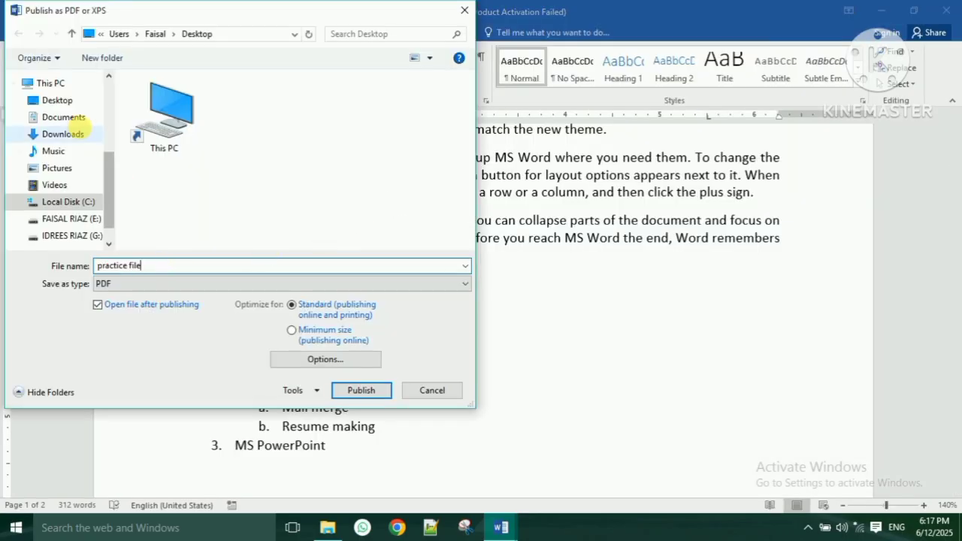
click(59, 102)
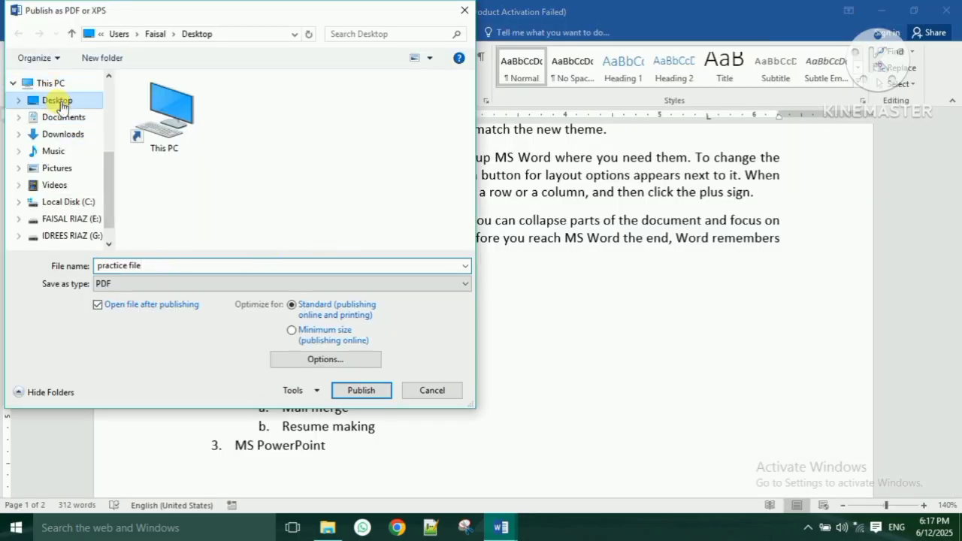
click(182, 269)
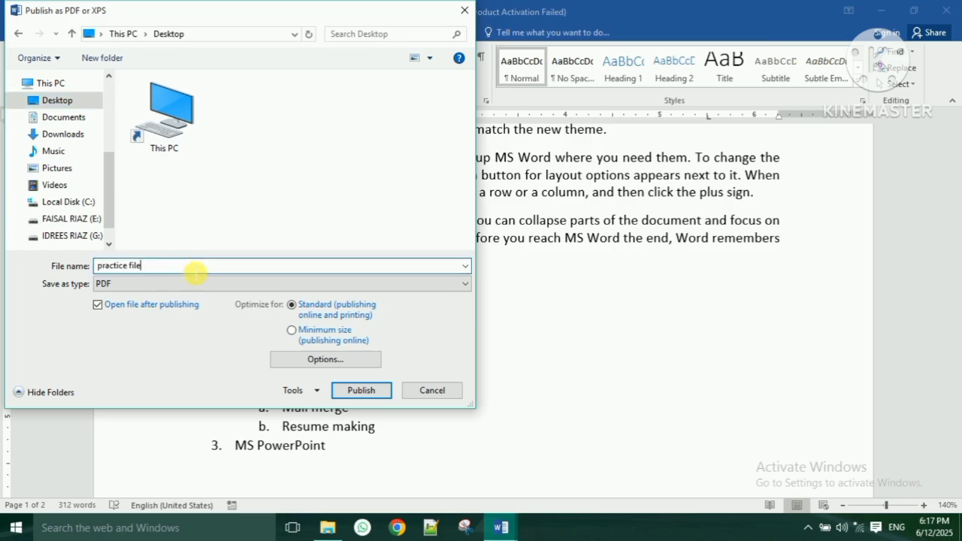
click(333, 363)
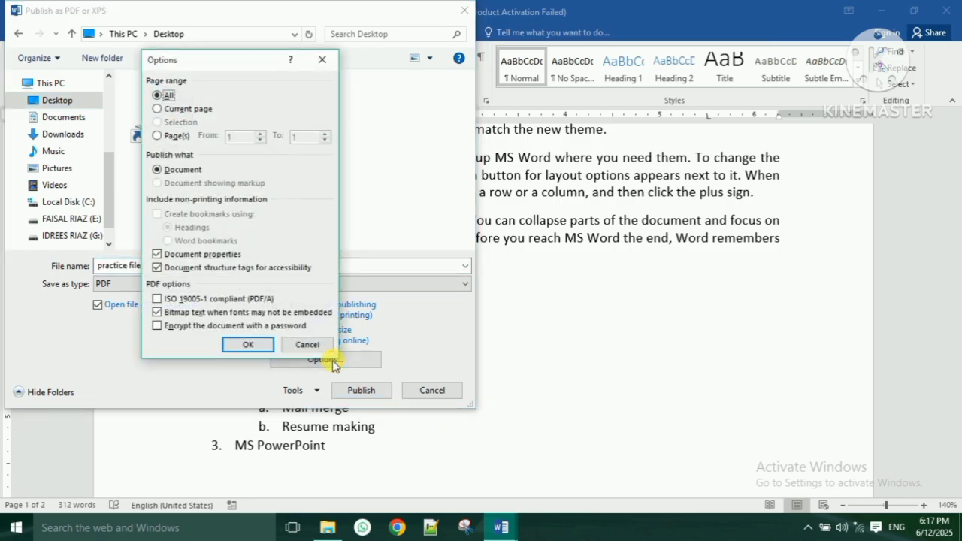
drag(193, 65, 315, 40)
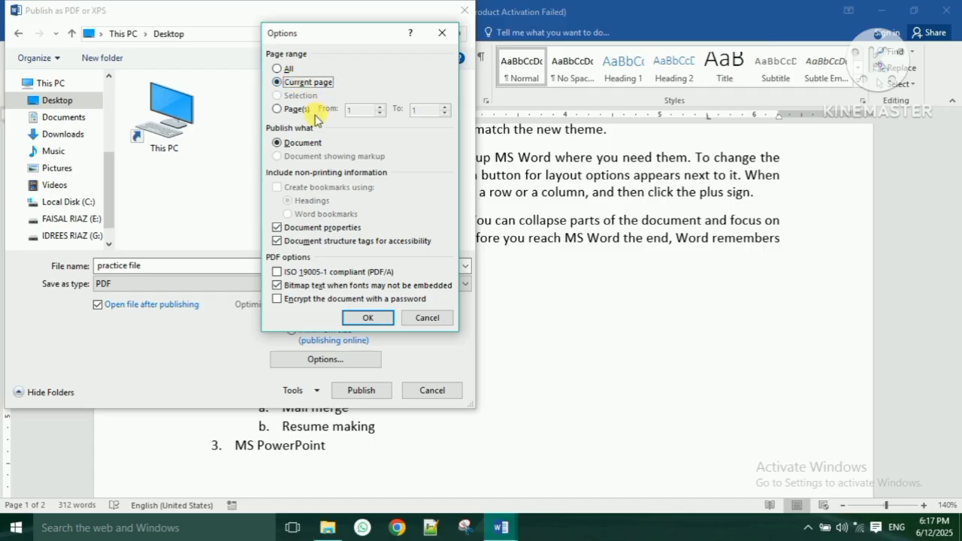
click(279, 110)
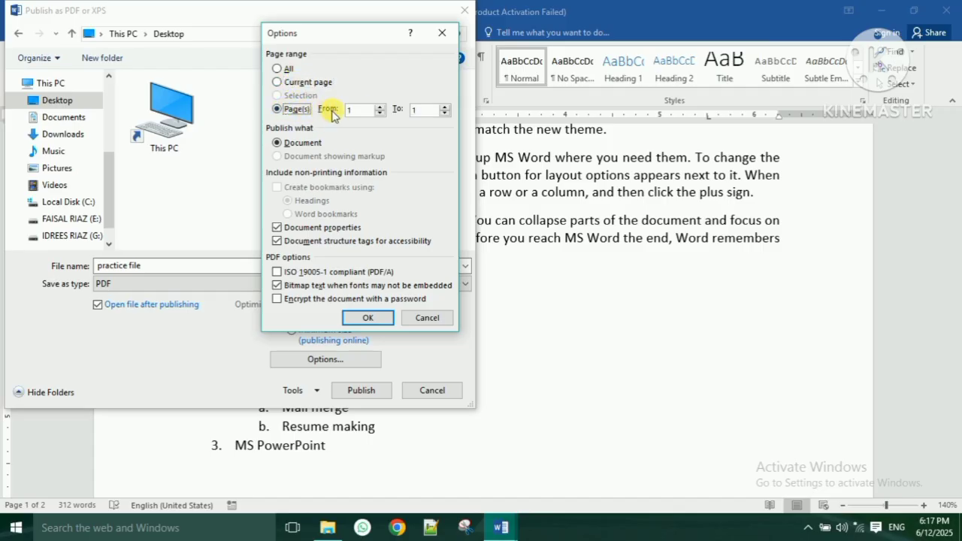
click(427, 116)
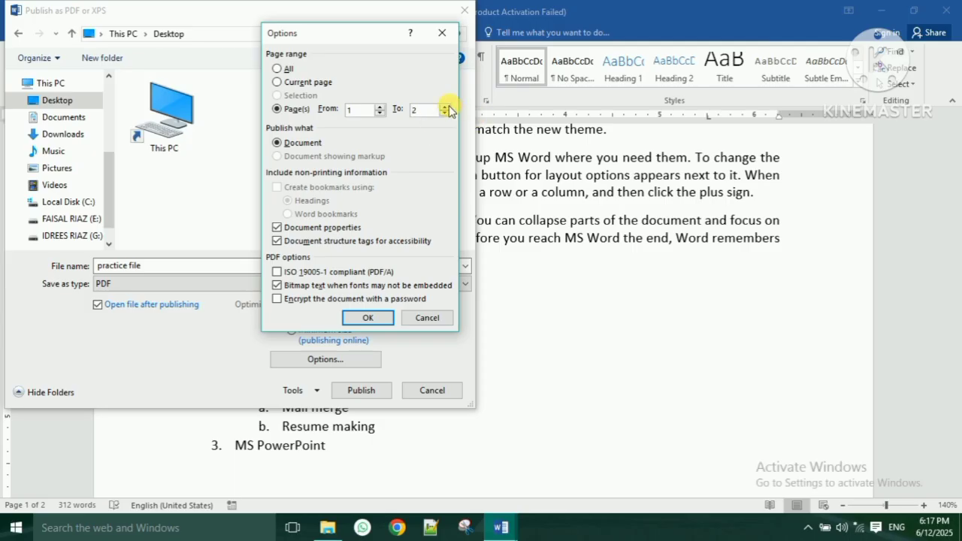
click(366, 318)
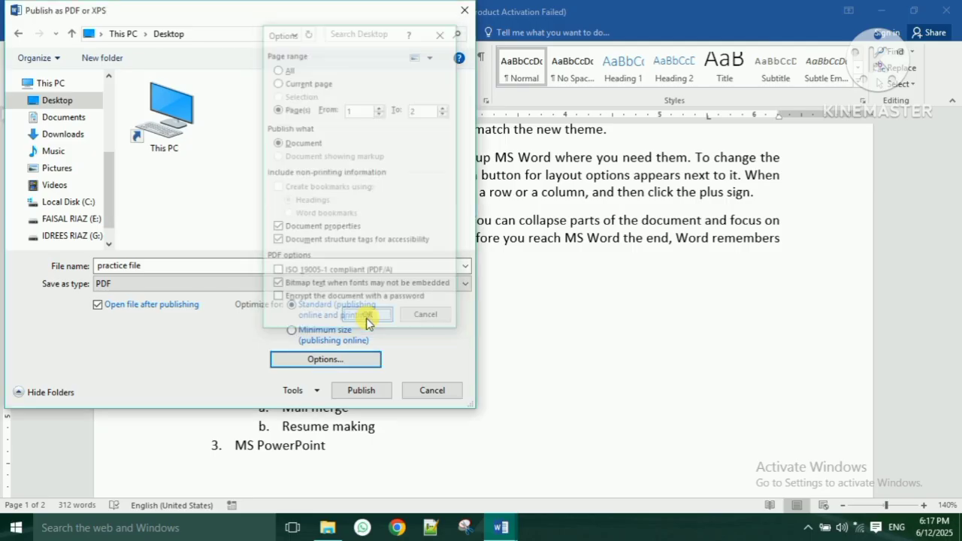
click(362, 391)
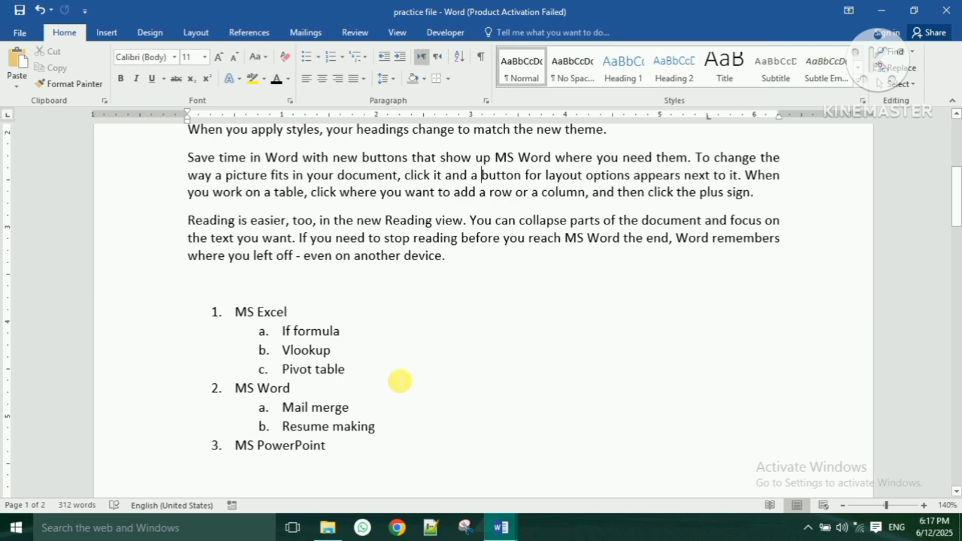
- Minimize the windows, open practice file.pdf from the desktop in Chrome and scroll through both pages
click(887, 14)
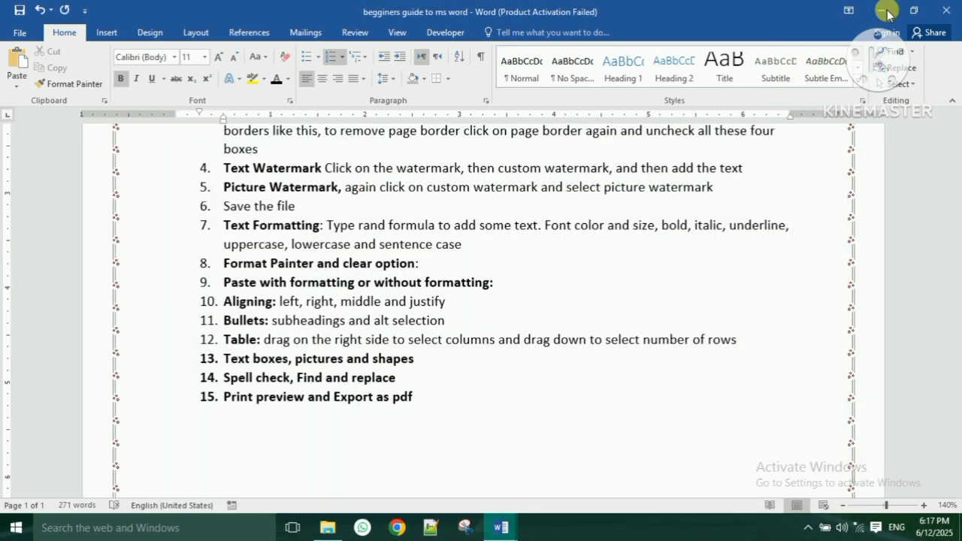
click(885, 12)
click(888, 13)
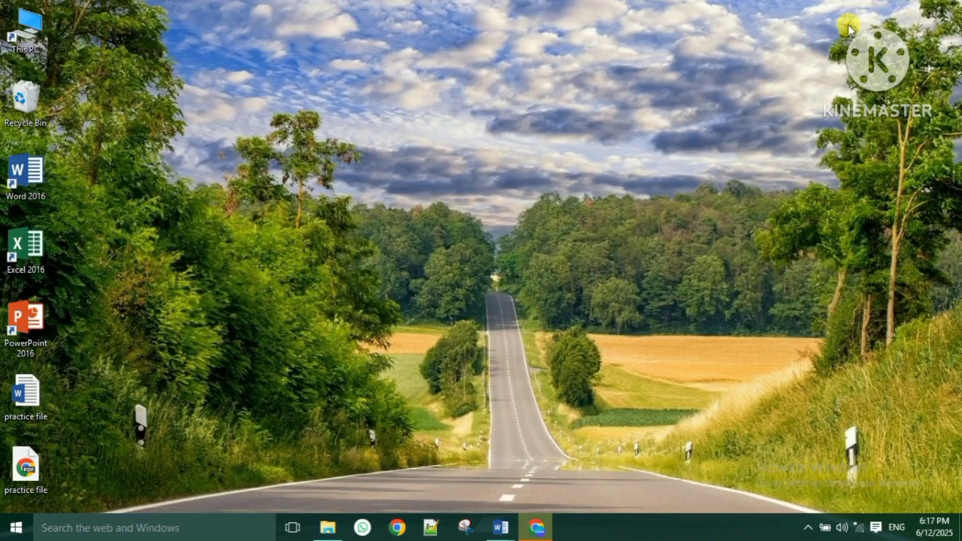
double_click(26, 466)
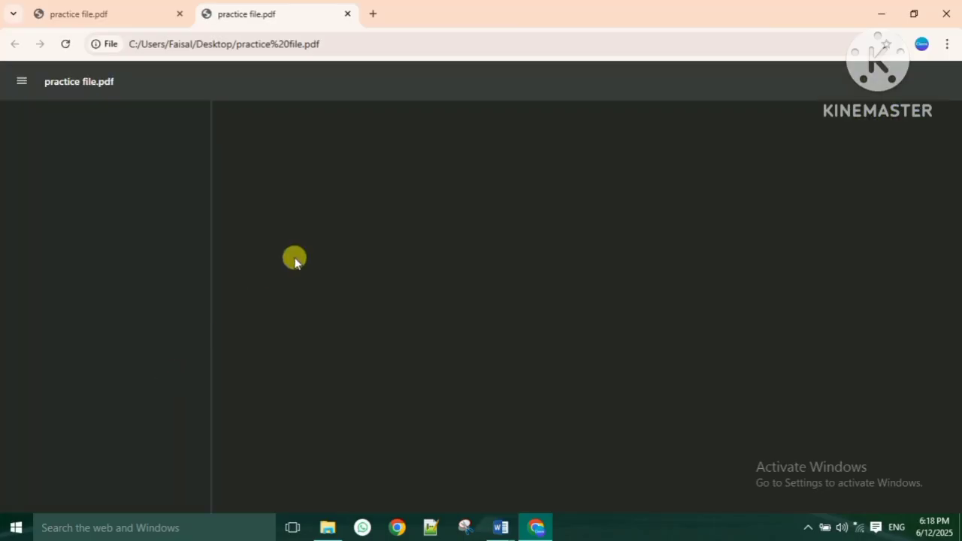
scroll(466, 403, down, 12)
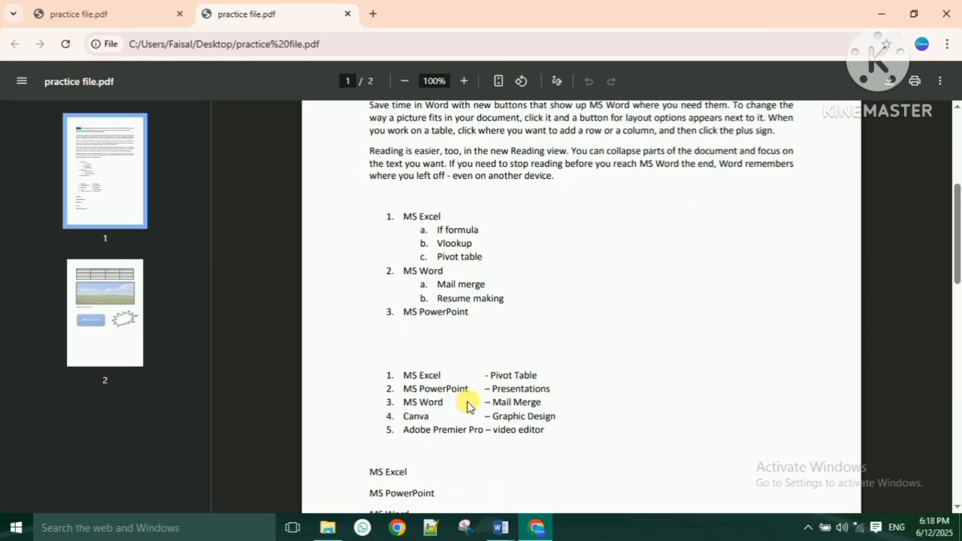
scroll(486, 385, down, 4)
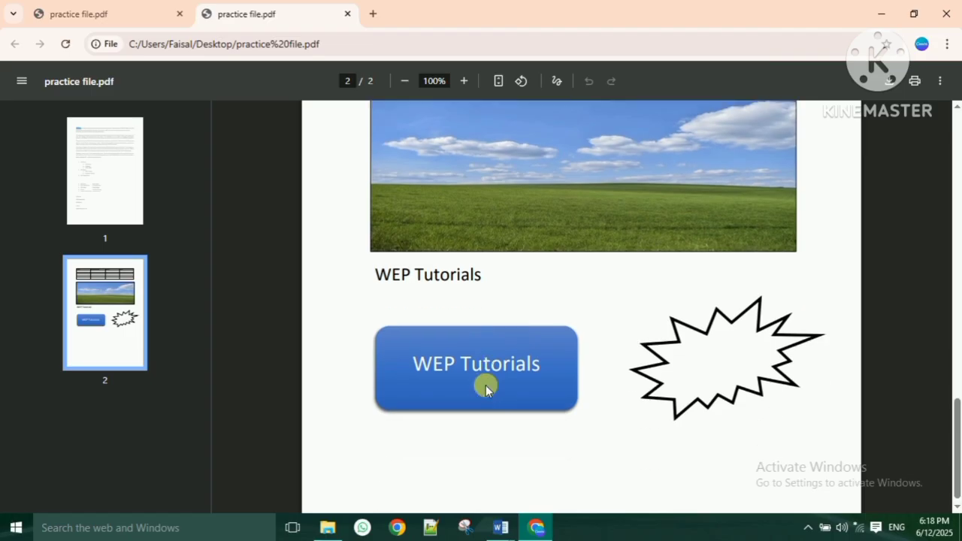